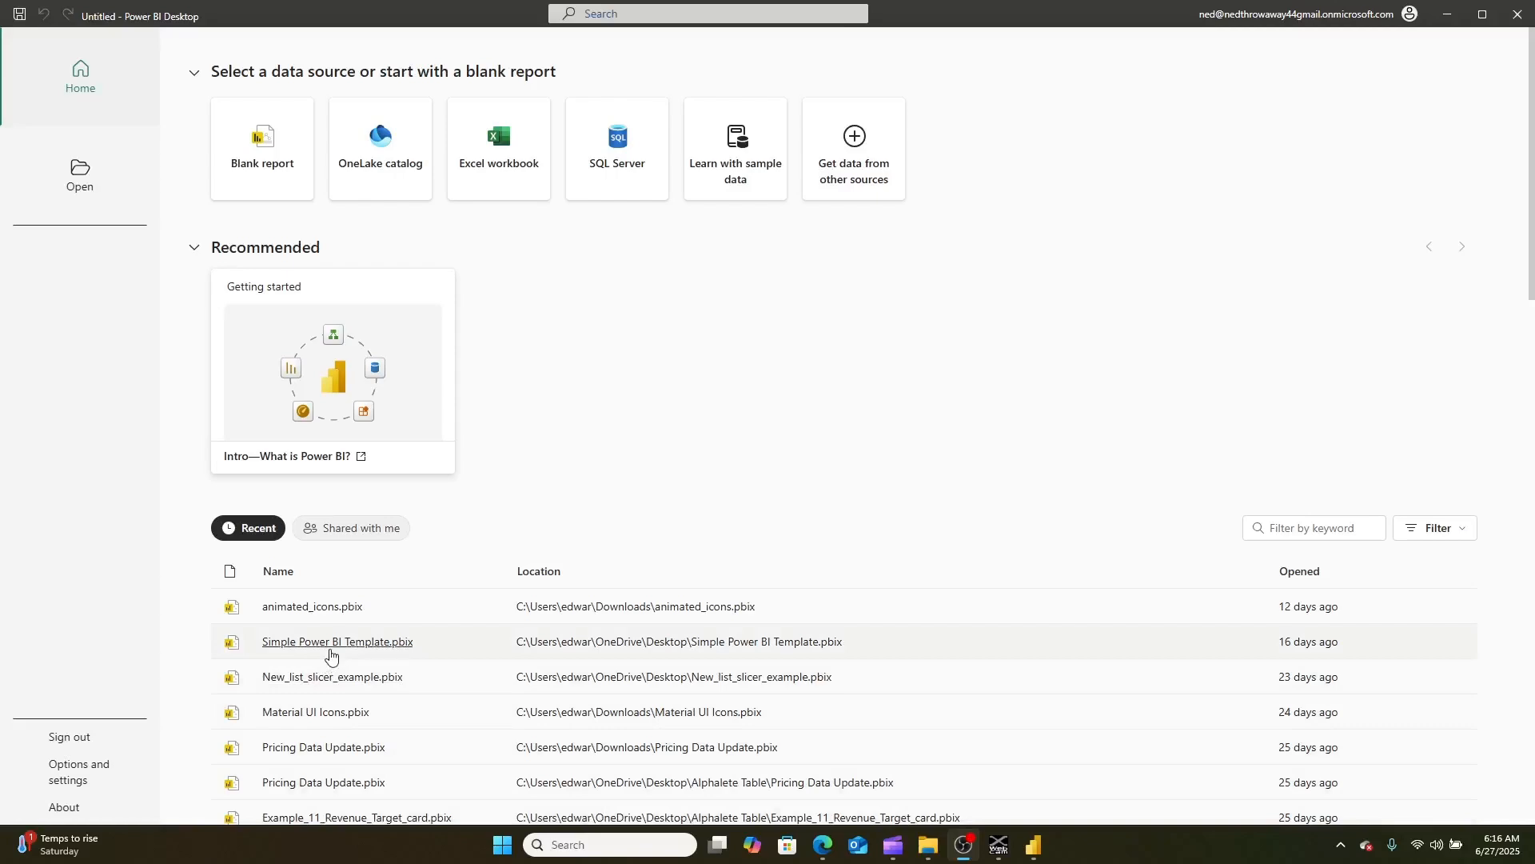
- Open the Simple Power BI Template.pbix report and delete the Customer POs table visual from the Home page
{"action": "left_click", "coordinate": [328, 652]}
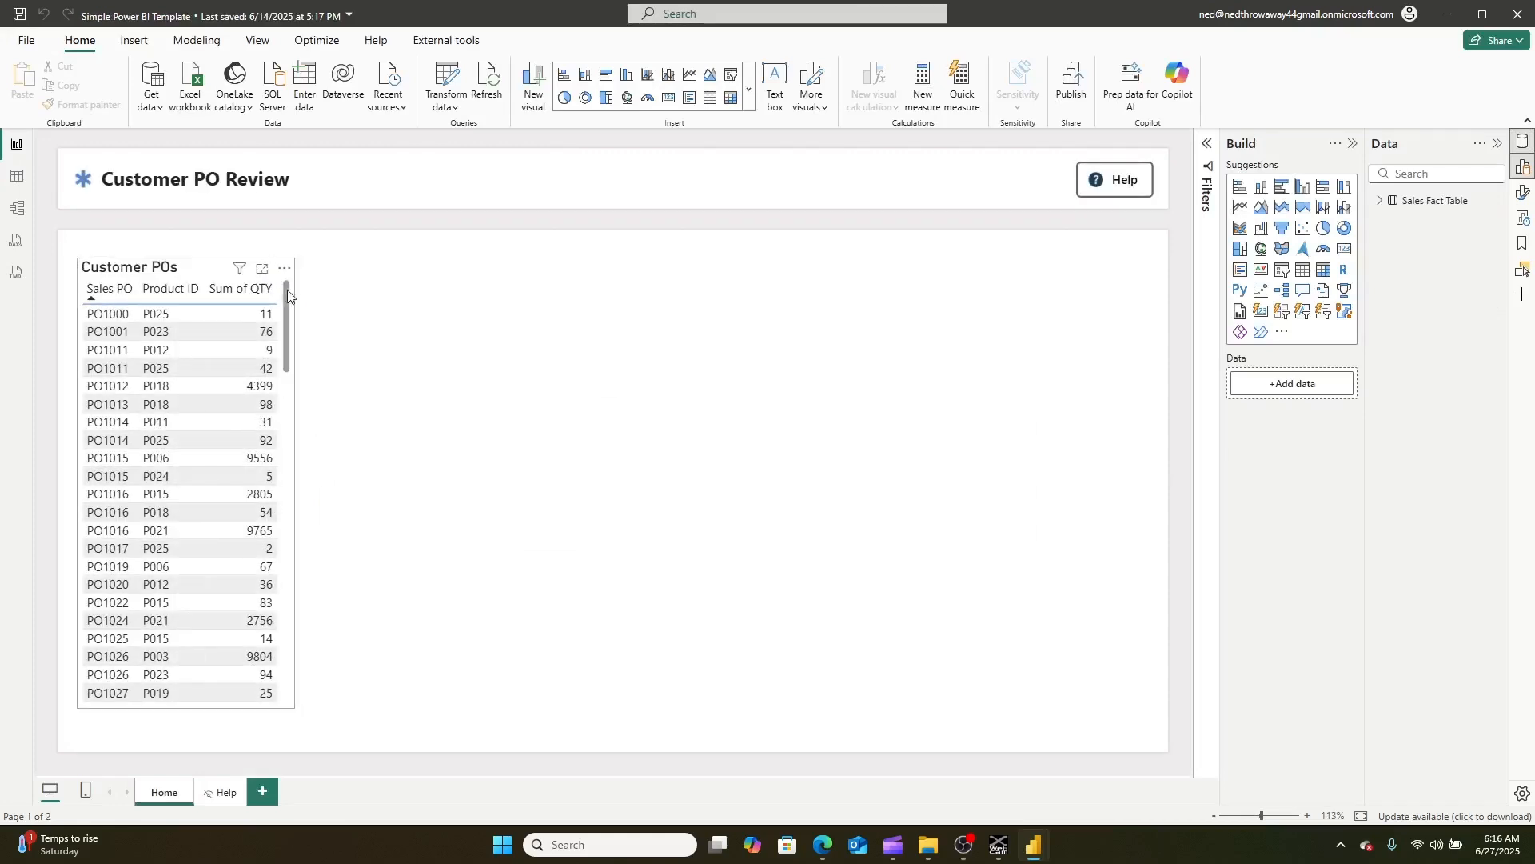
{"action": "left_click", "coordinate": [294, 292]}
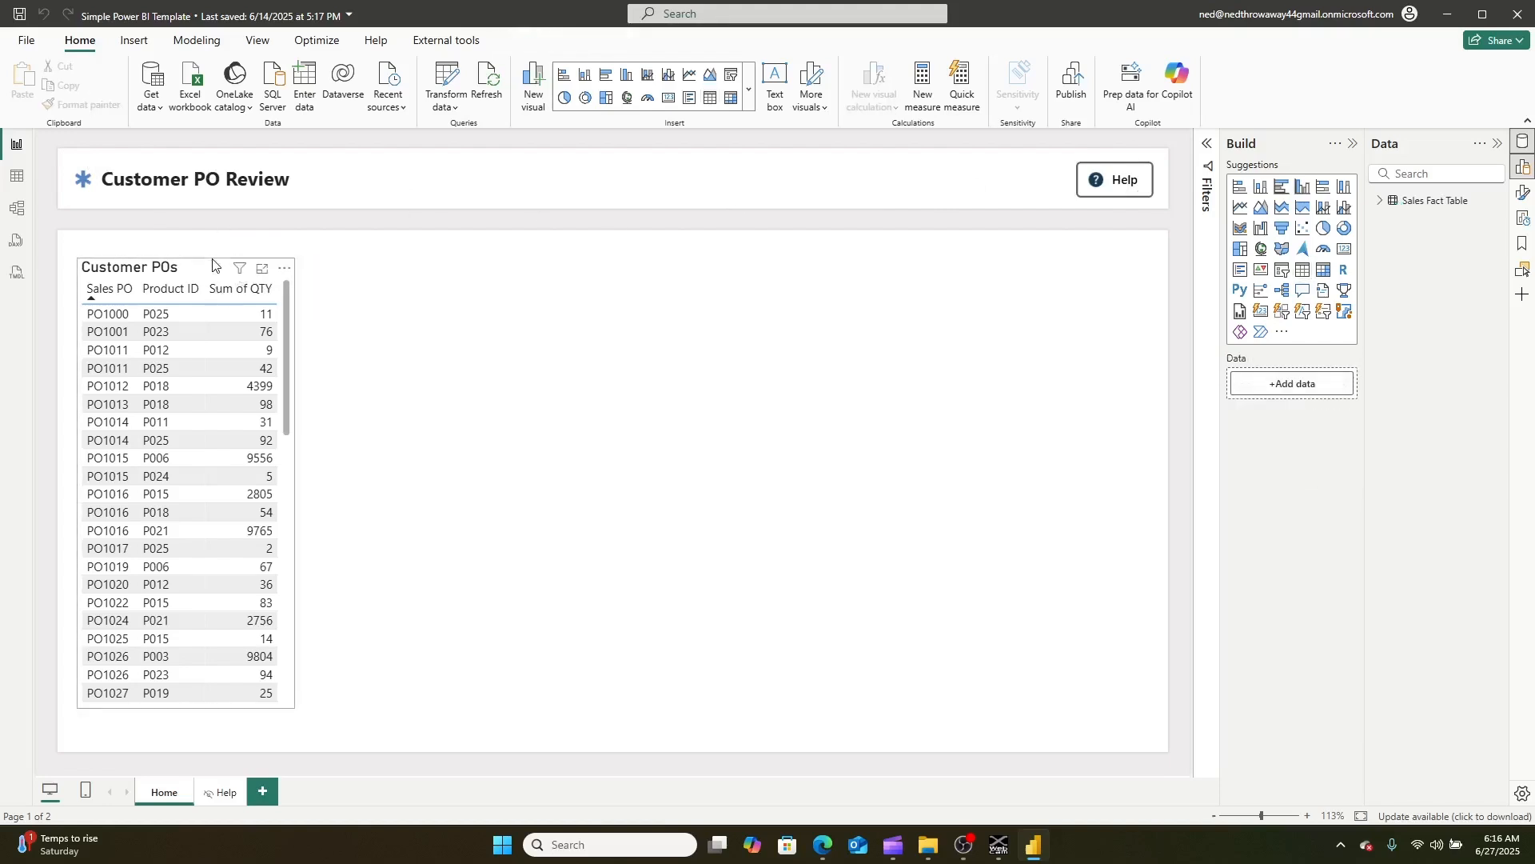
{"action": "key", "text": "Delete"}
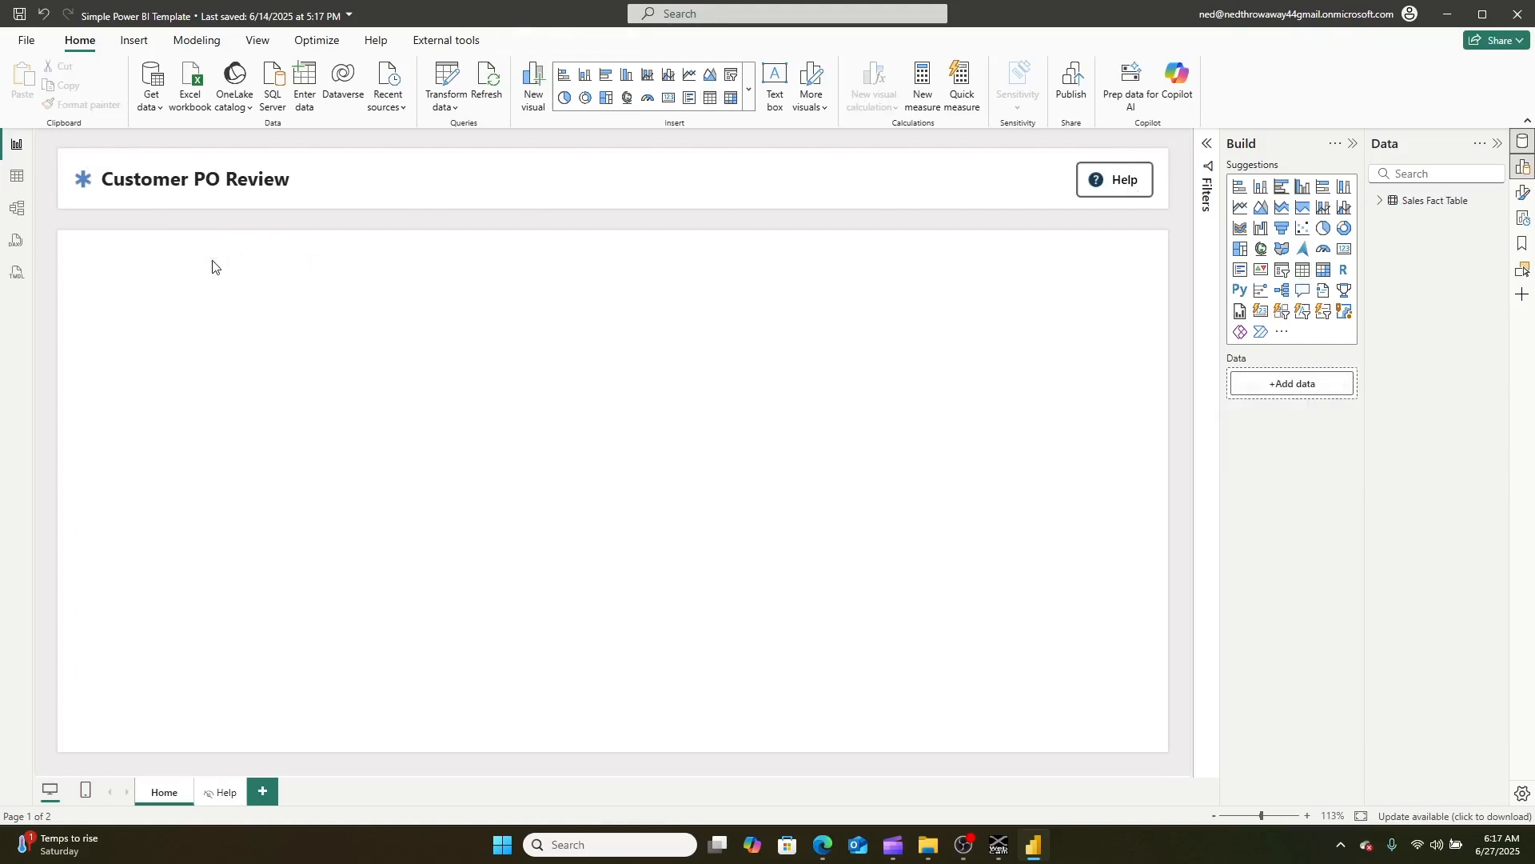
- Delete the Sales Fact Table from the report's data model
{"action": "left_click", "coordinate": [1430, 205]}
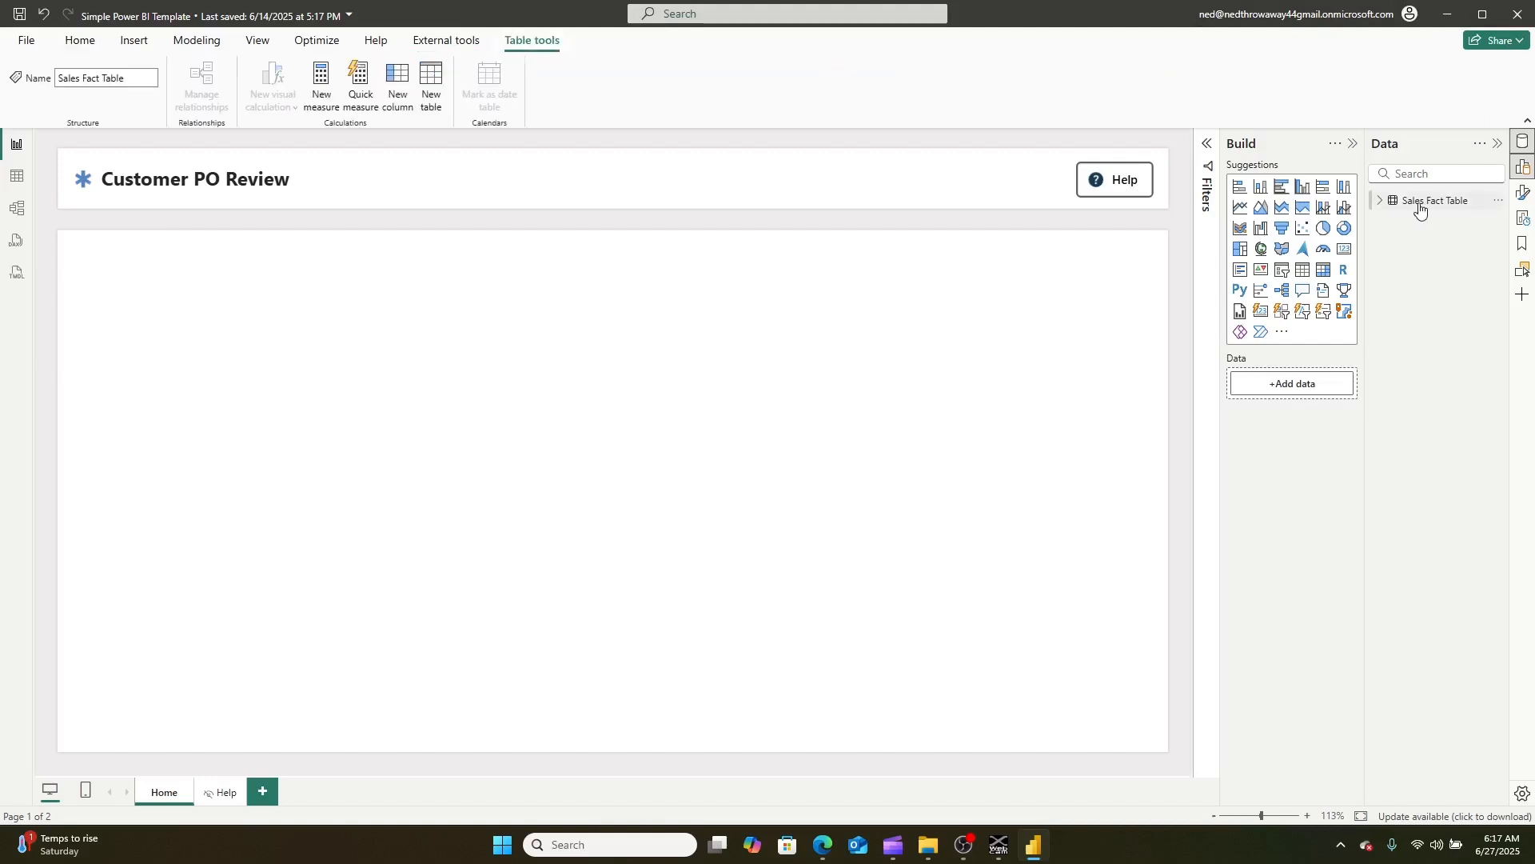
{"action": "left_click", "coordinate": [1498, 201]}
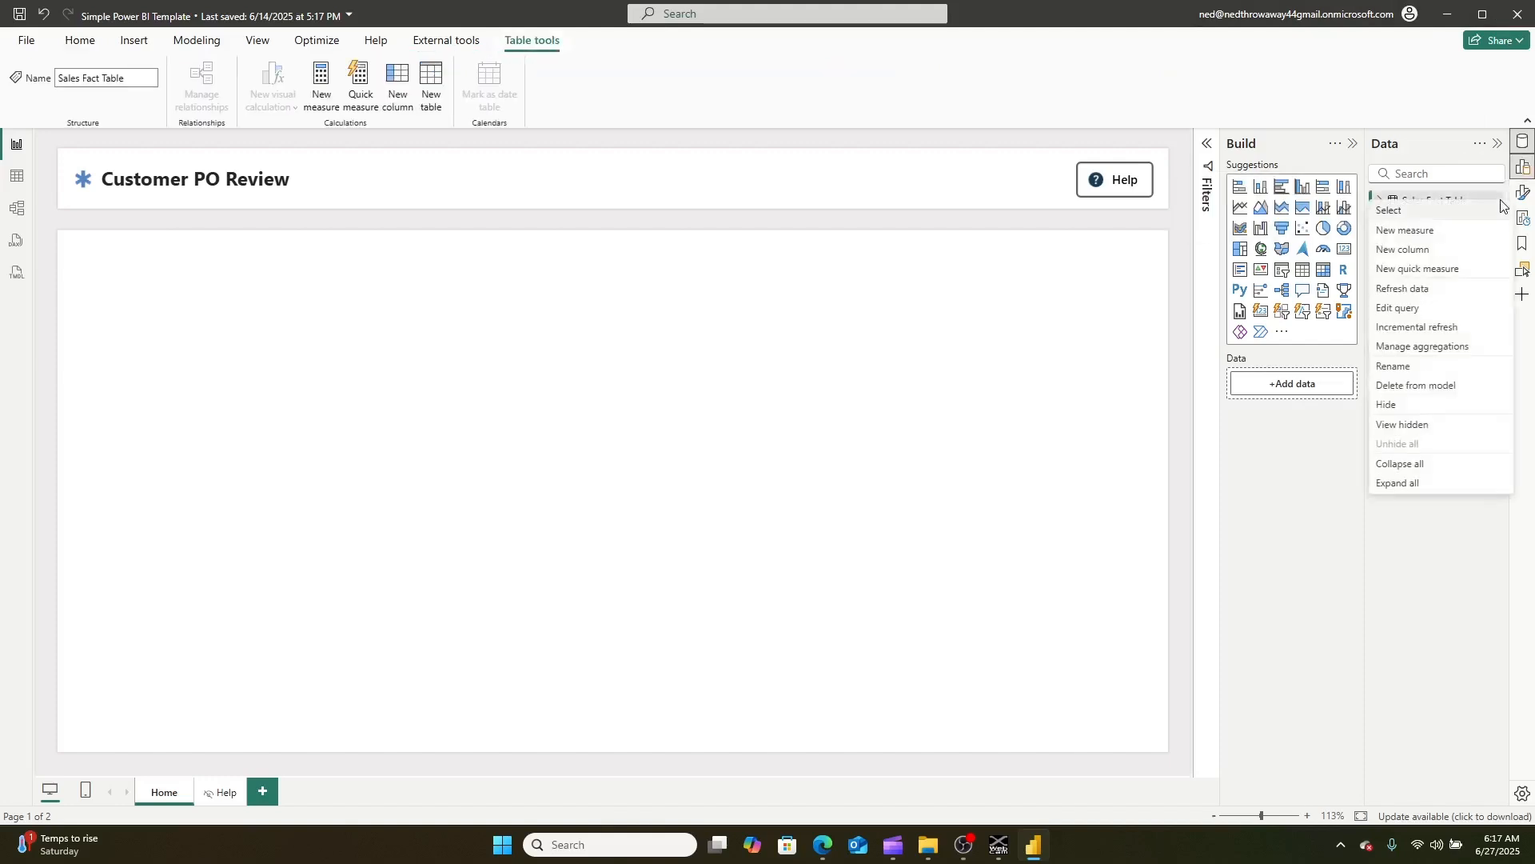
{"action": "left_click", "coordinate": [1399, 385]}
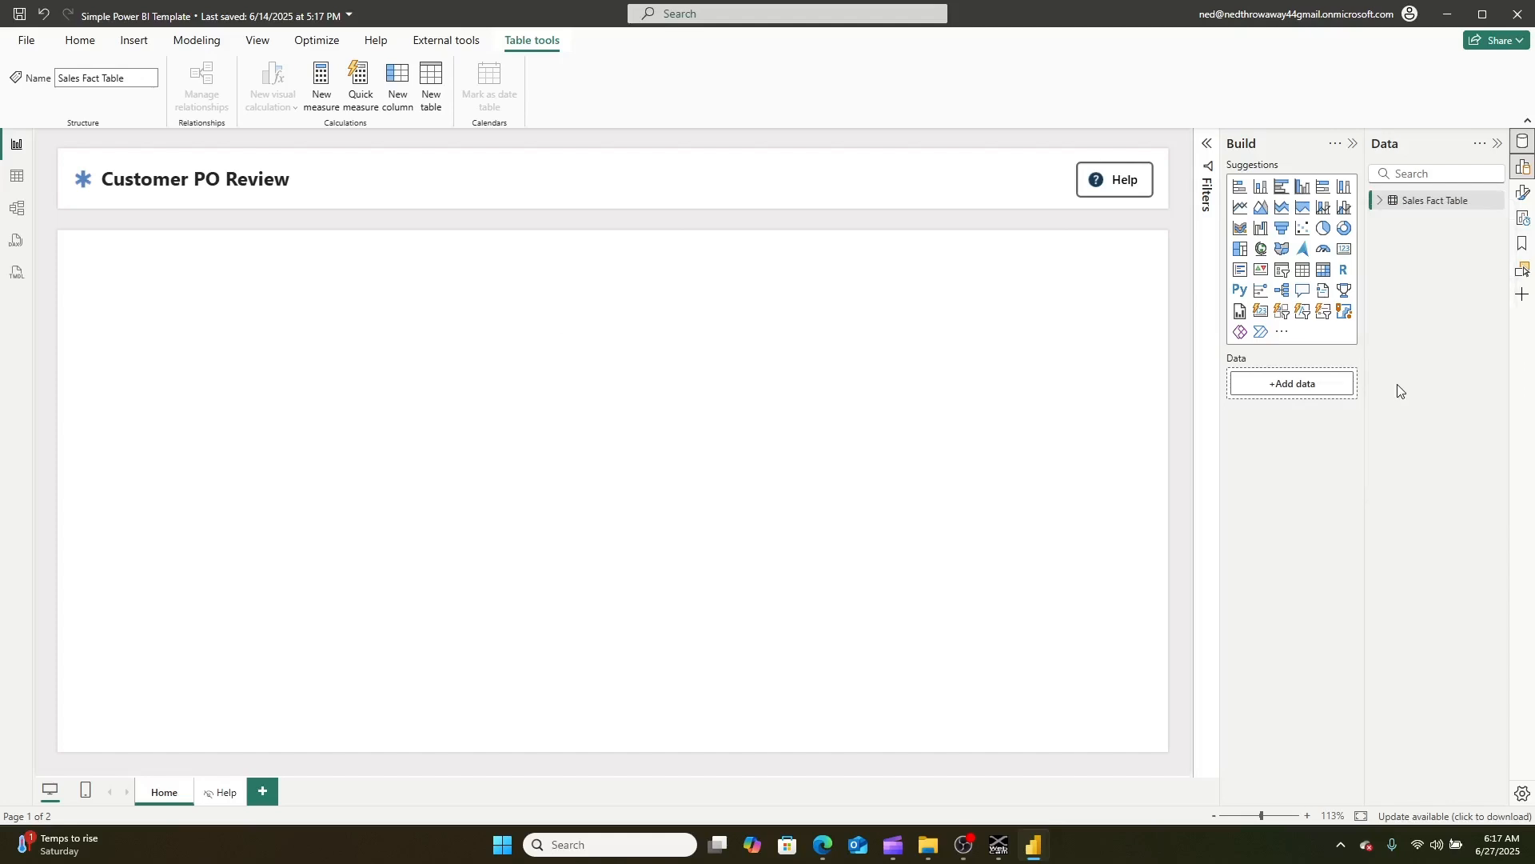
{"action": "left_click", "coordinate": [858, 456]}
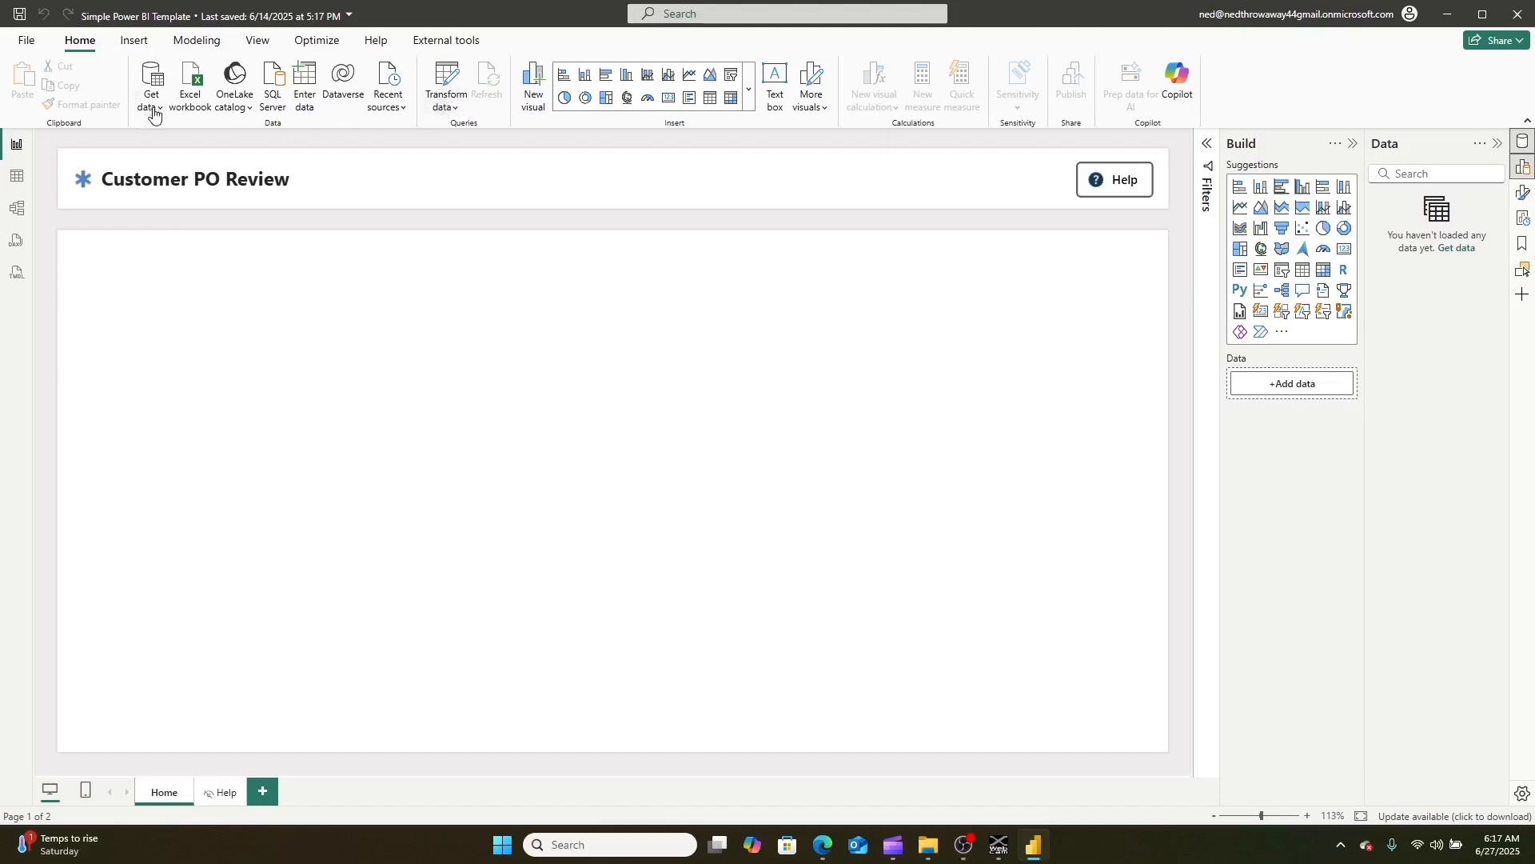
- Connect the report to the Financial Forecasting Data Model semantic model from the OneLake catalog
{"action": "left_click", "coordinate": [234, 74]}
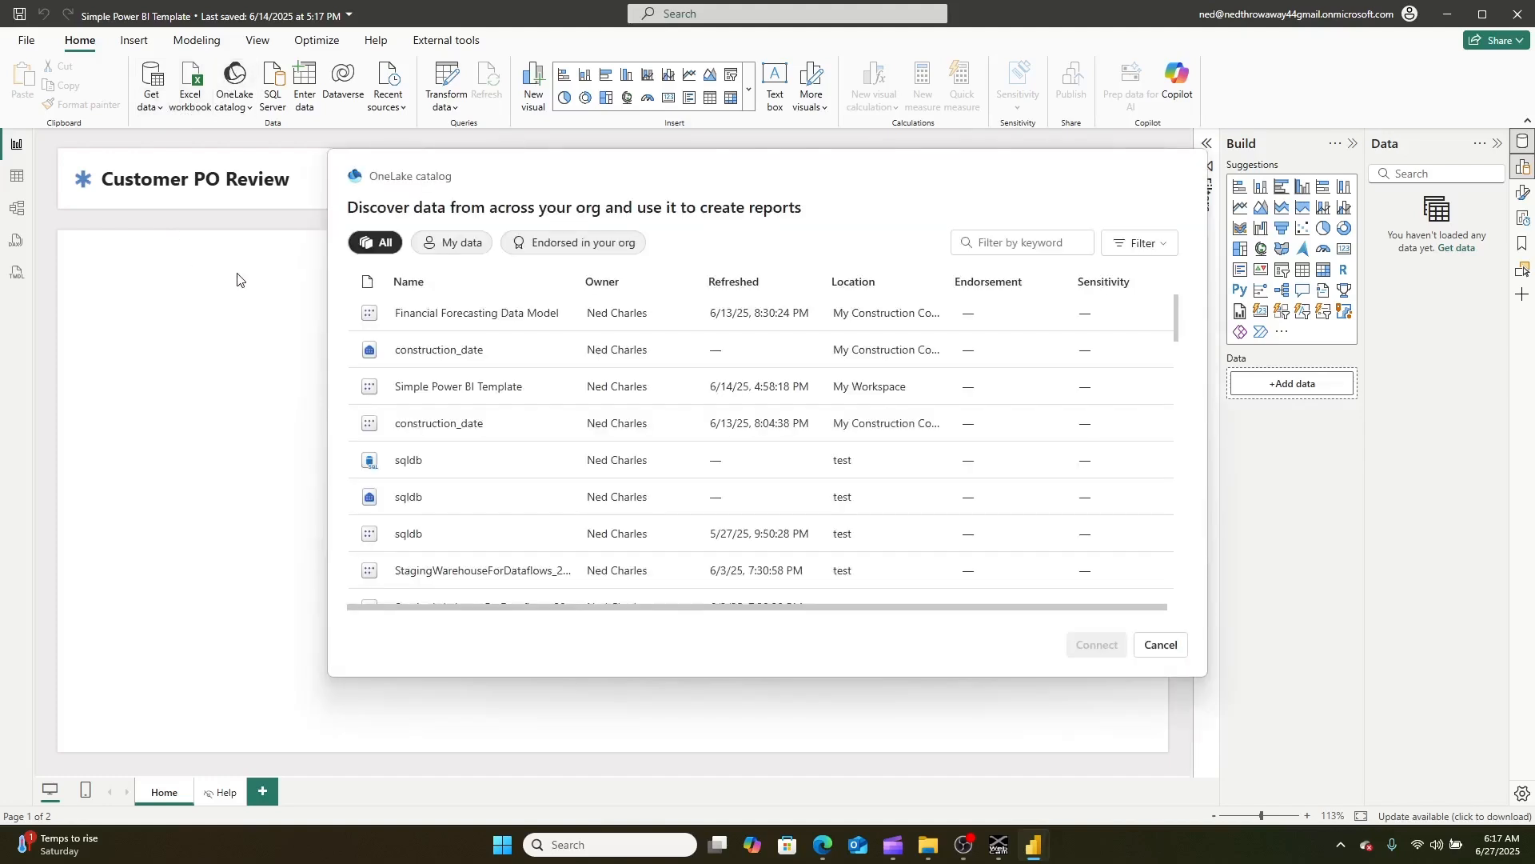
{"action": "left_click", "coordinate": [436, 317]}
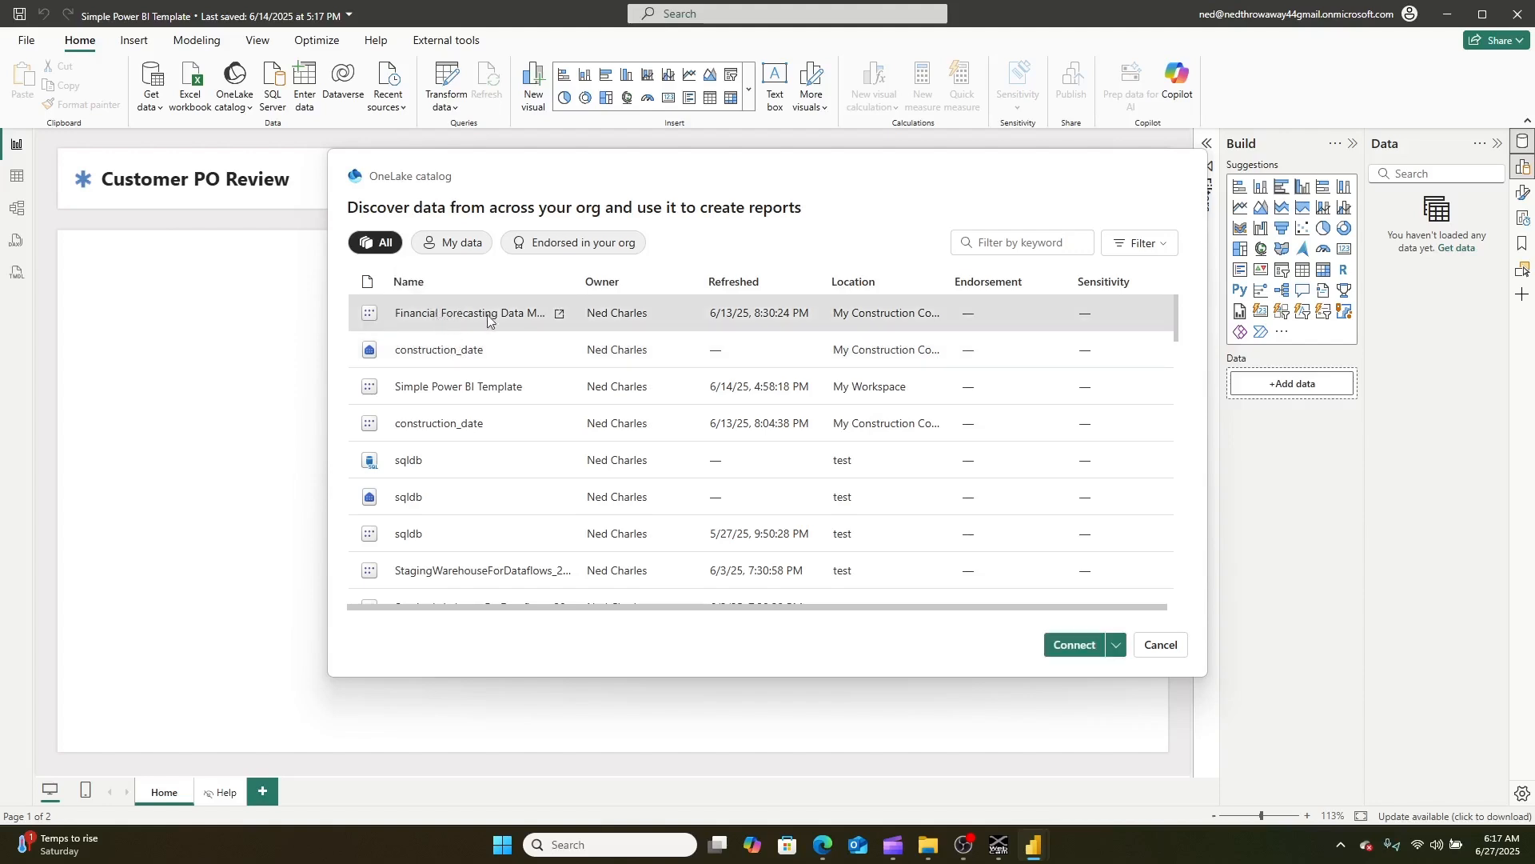
{"action": "left_click", "coordinate": [1075, 648]}
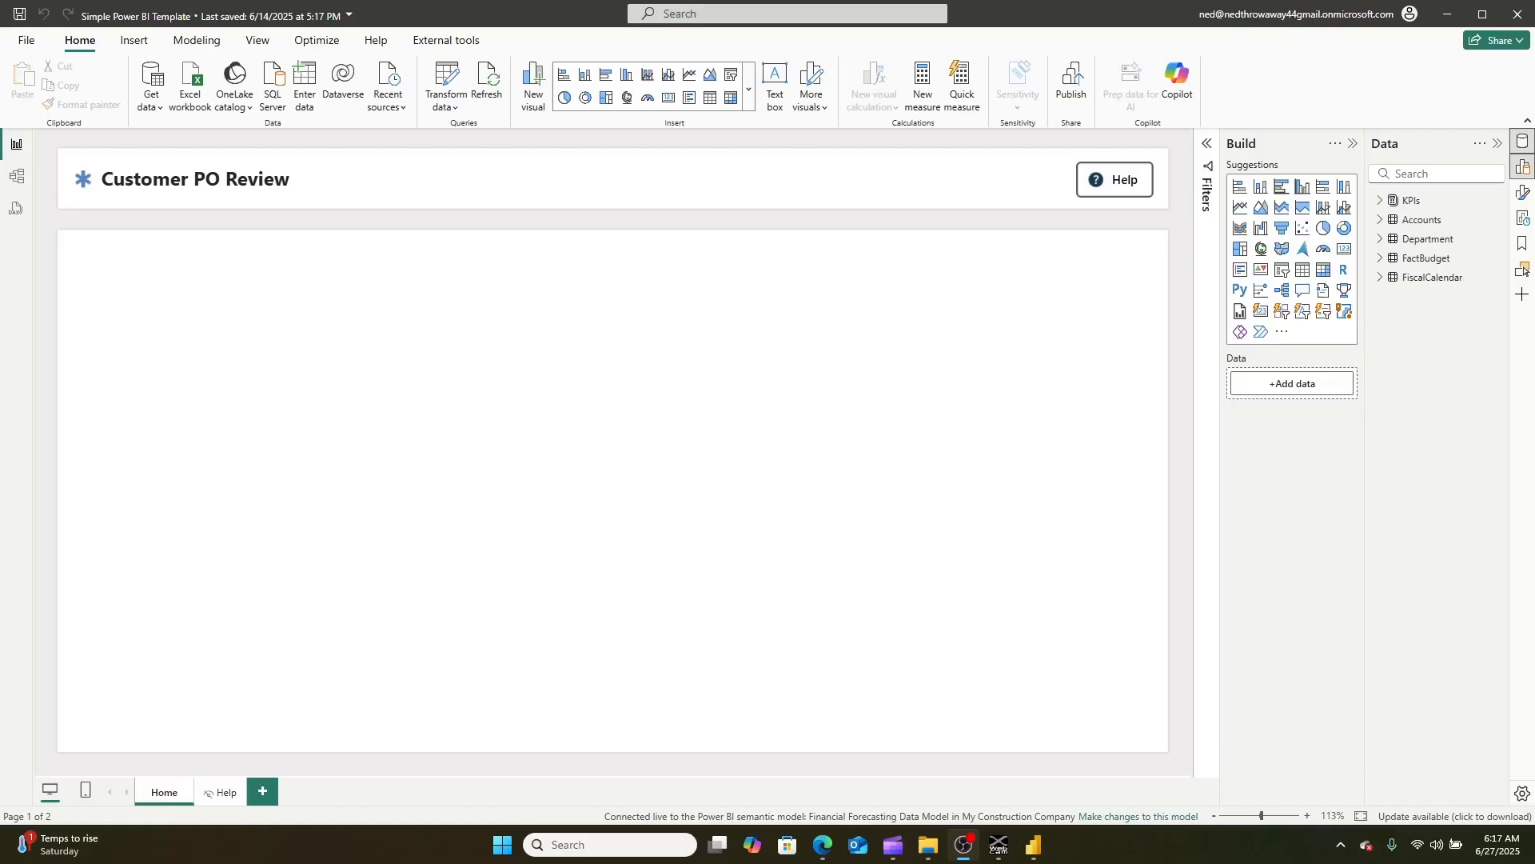
- Switch to the Edge browser, maximize its window and sign in to the Power BI service with the first listed work account
{"action": "mouse_move", "coordinate": [823, 854]}
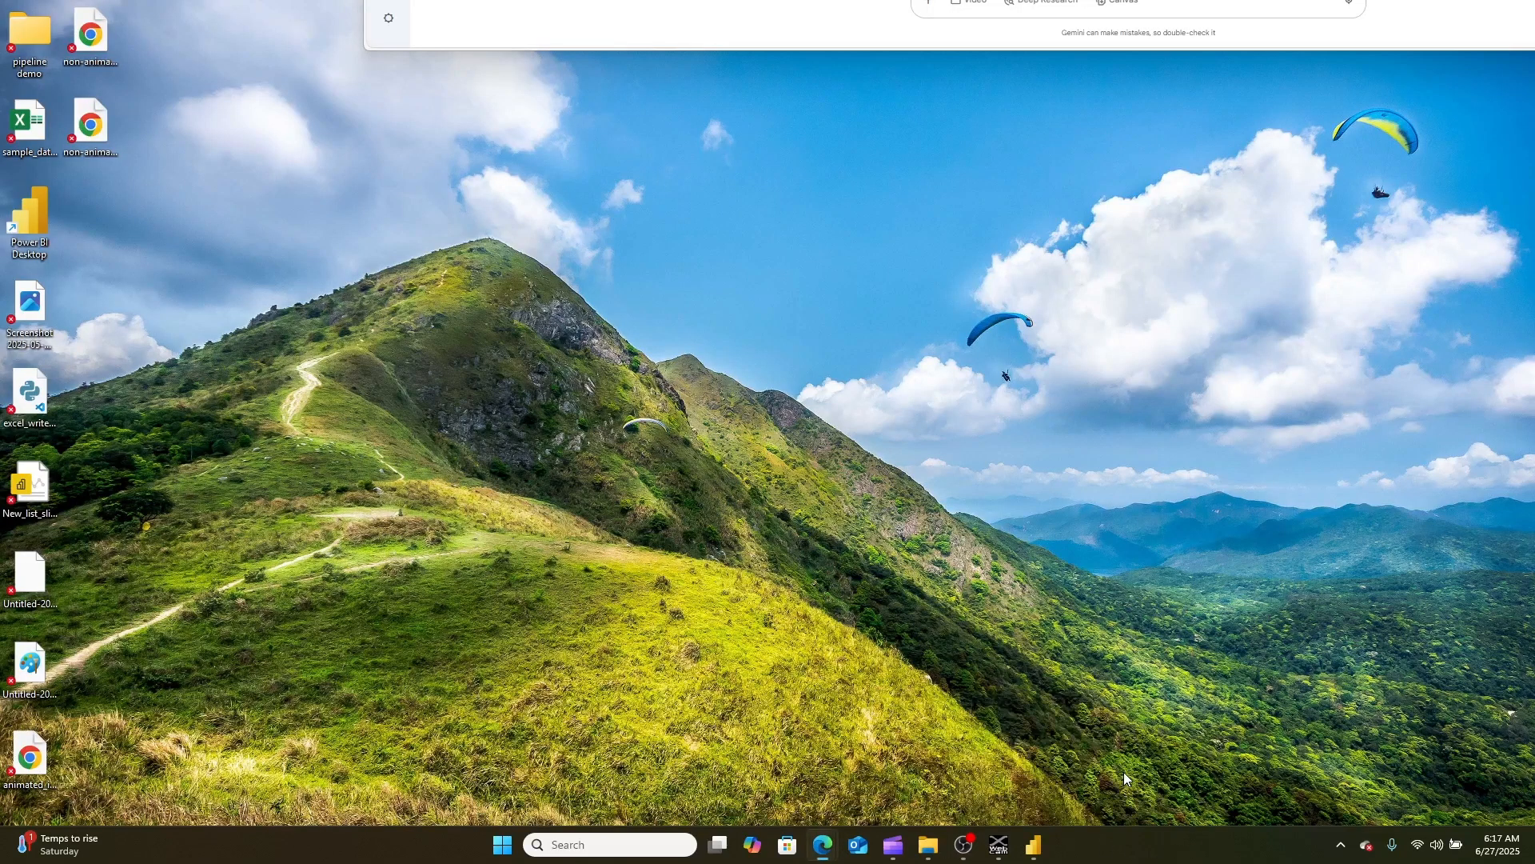
{"action": "left_click", "coordinate": [1125, 771]}
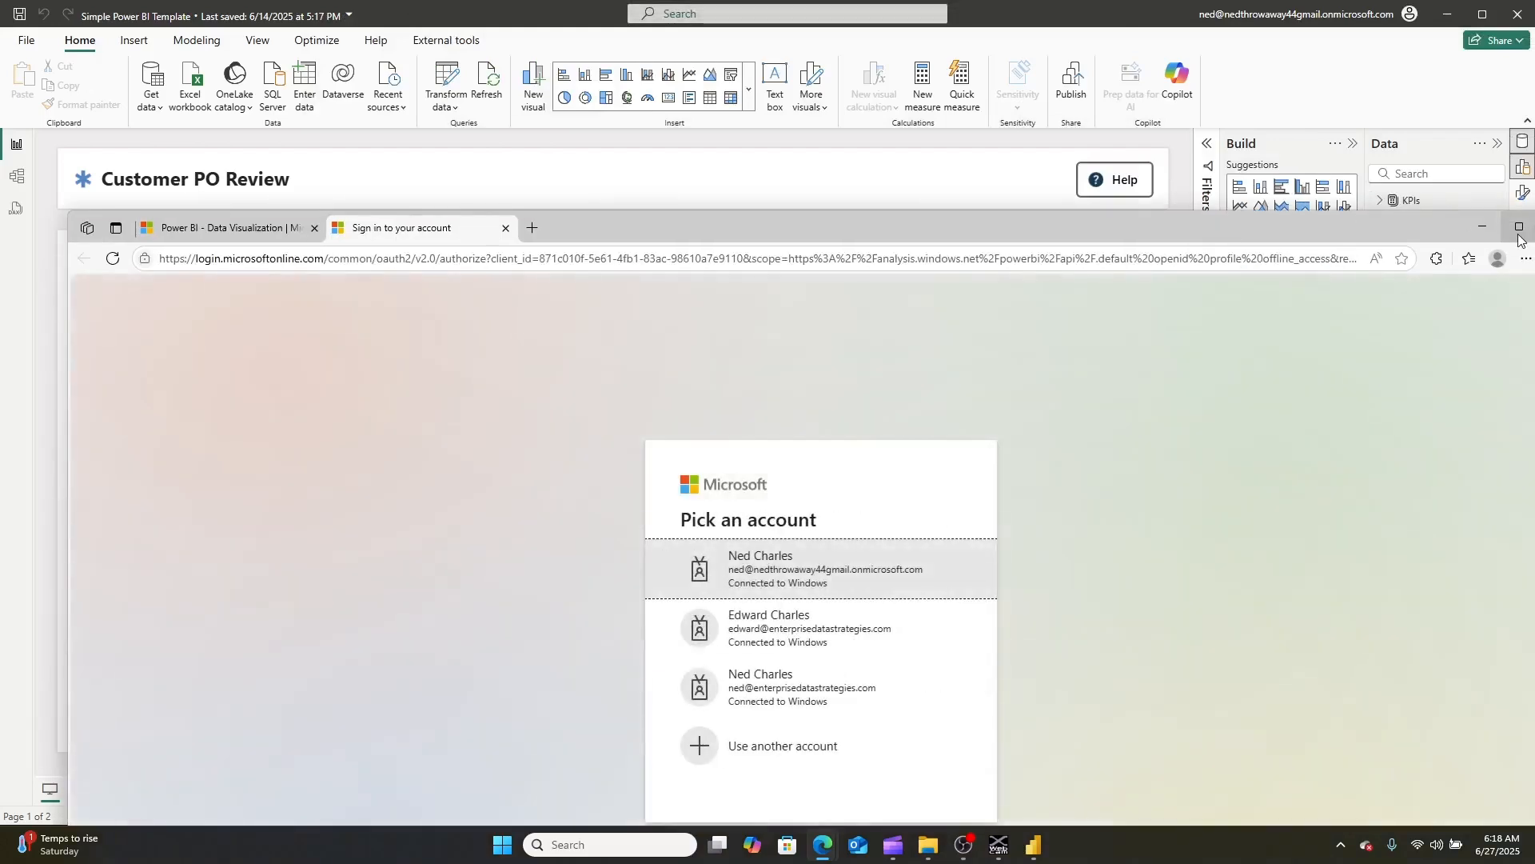
{"action": "left_click", "coordinate": [1520, 237]}
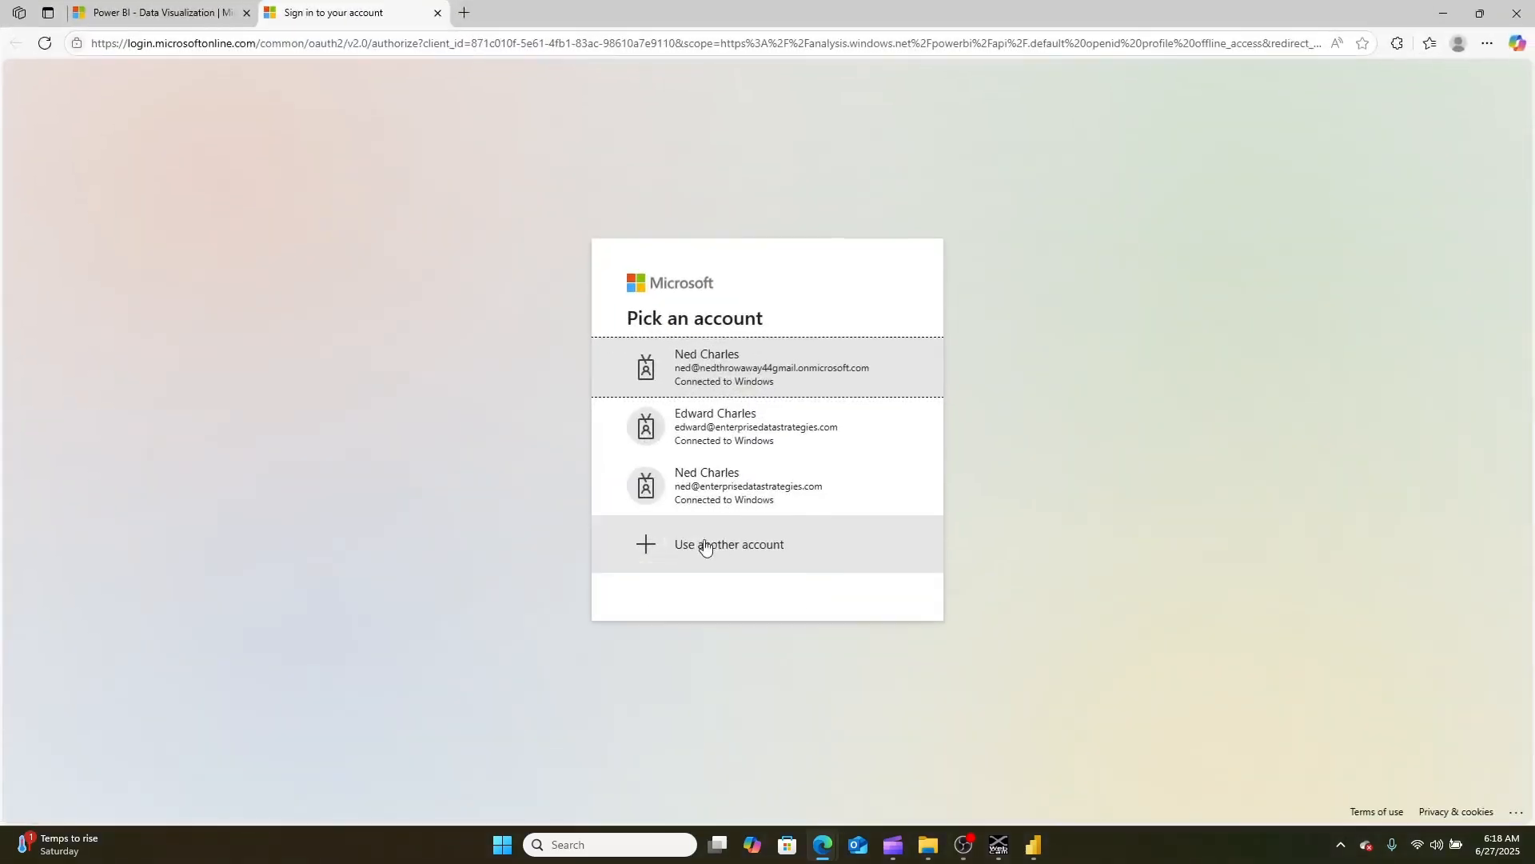
{"action": "left_click", "coordinate": [736, 377]}
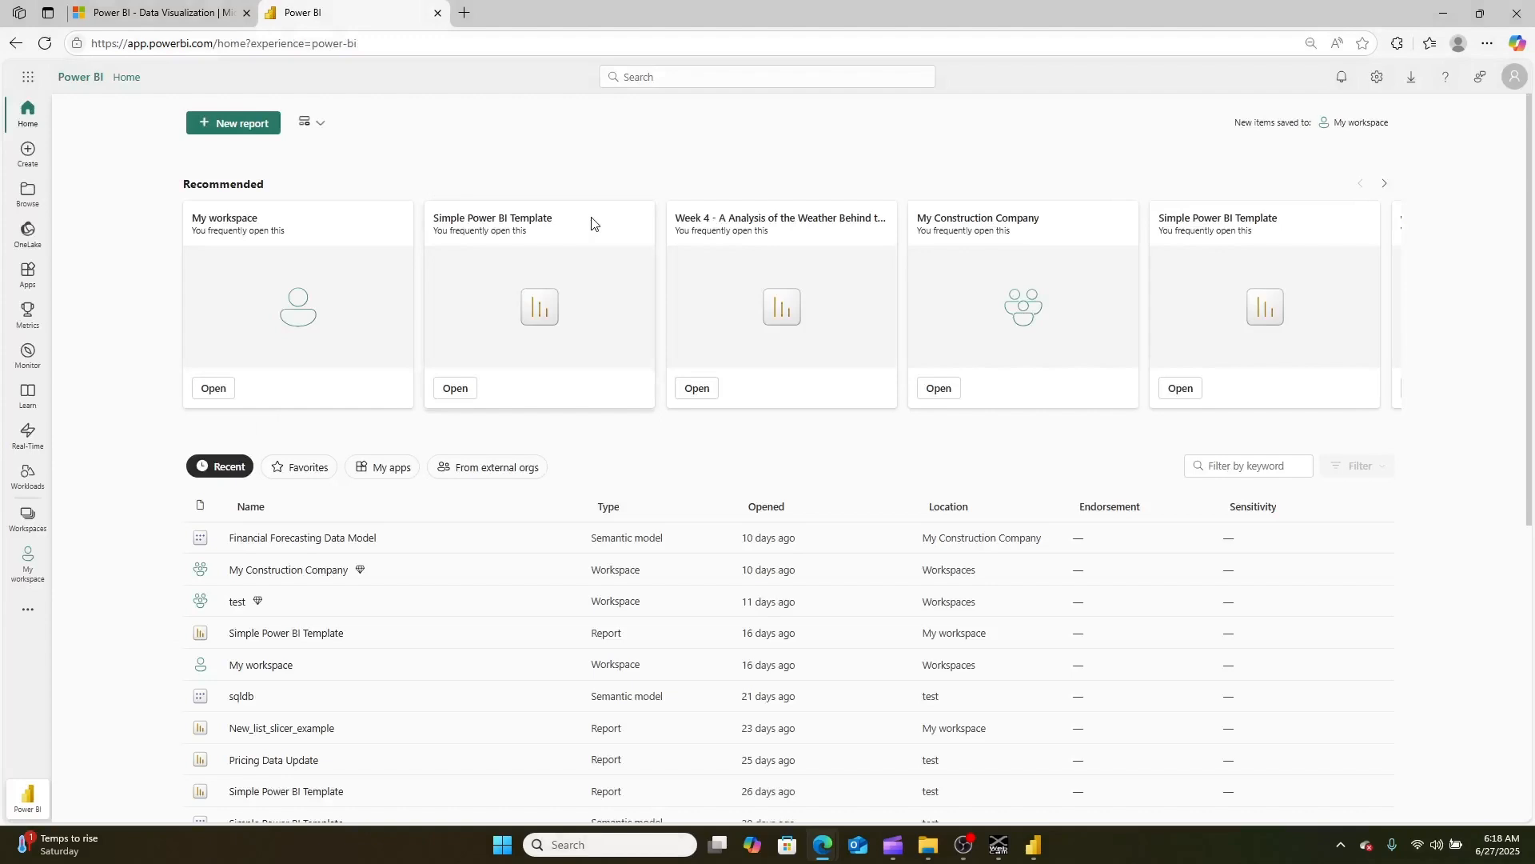
- Open the data model view of Financial Forecasting Data Model in the My Construction Company workspace
{"action": "left_click", "coordinate": [32, 510]}
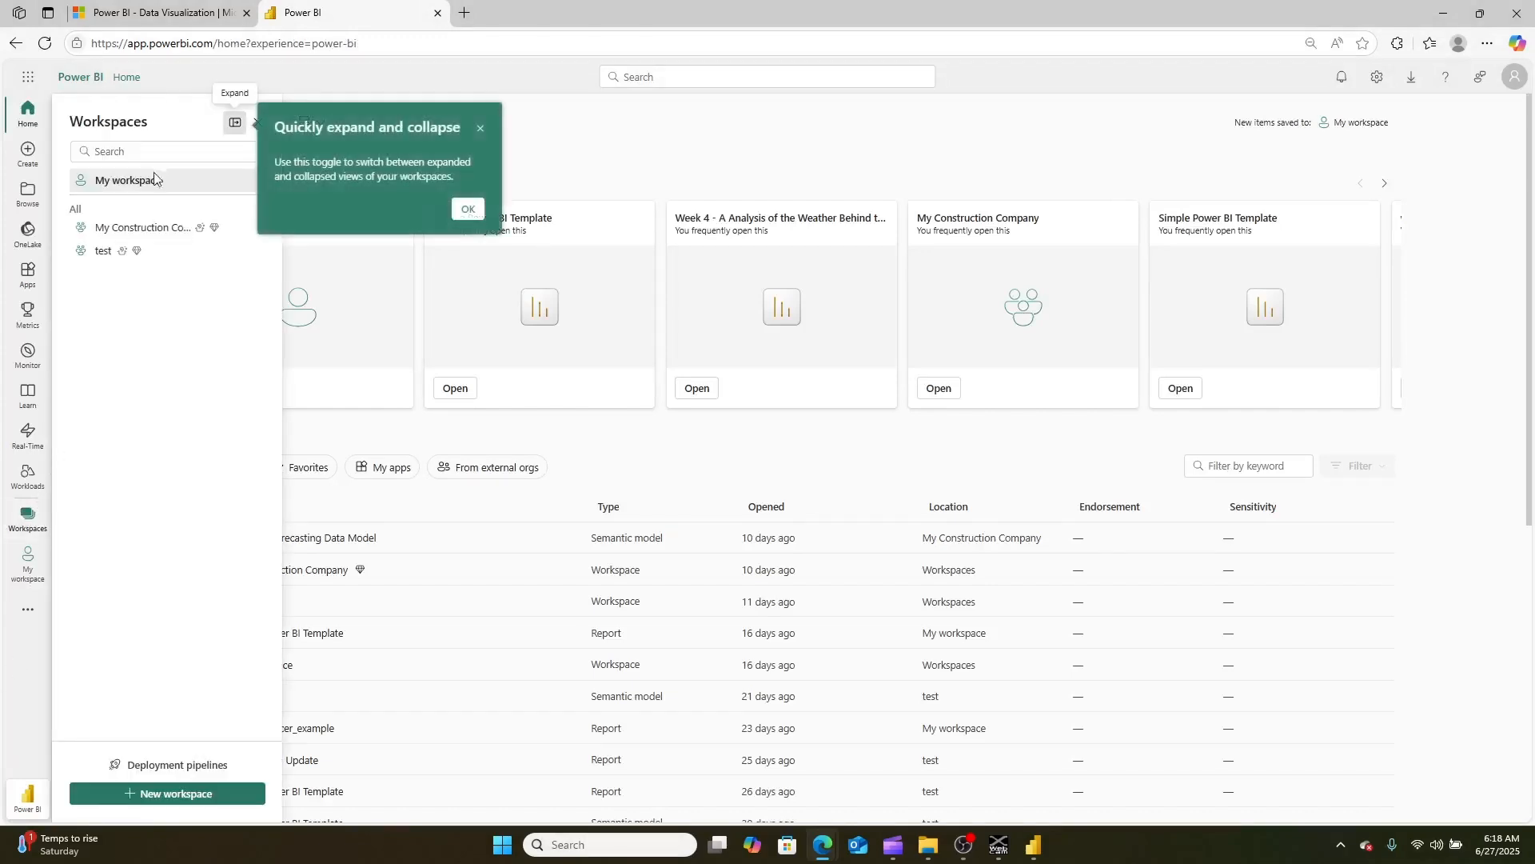
{"action": "left_click", "coordinate": [144, 227]}
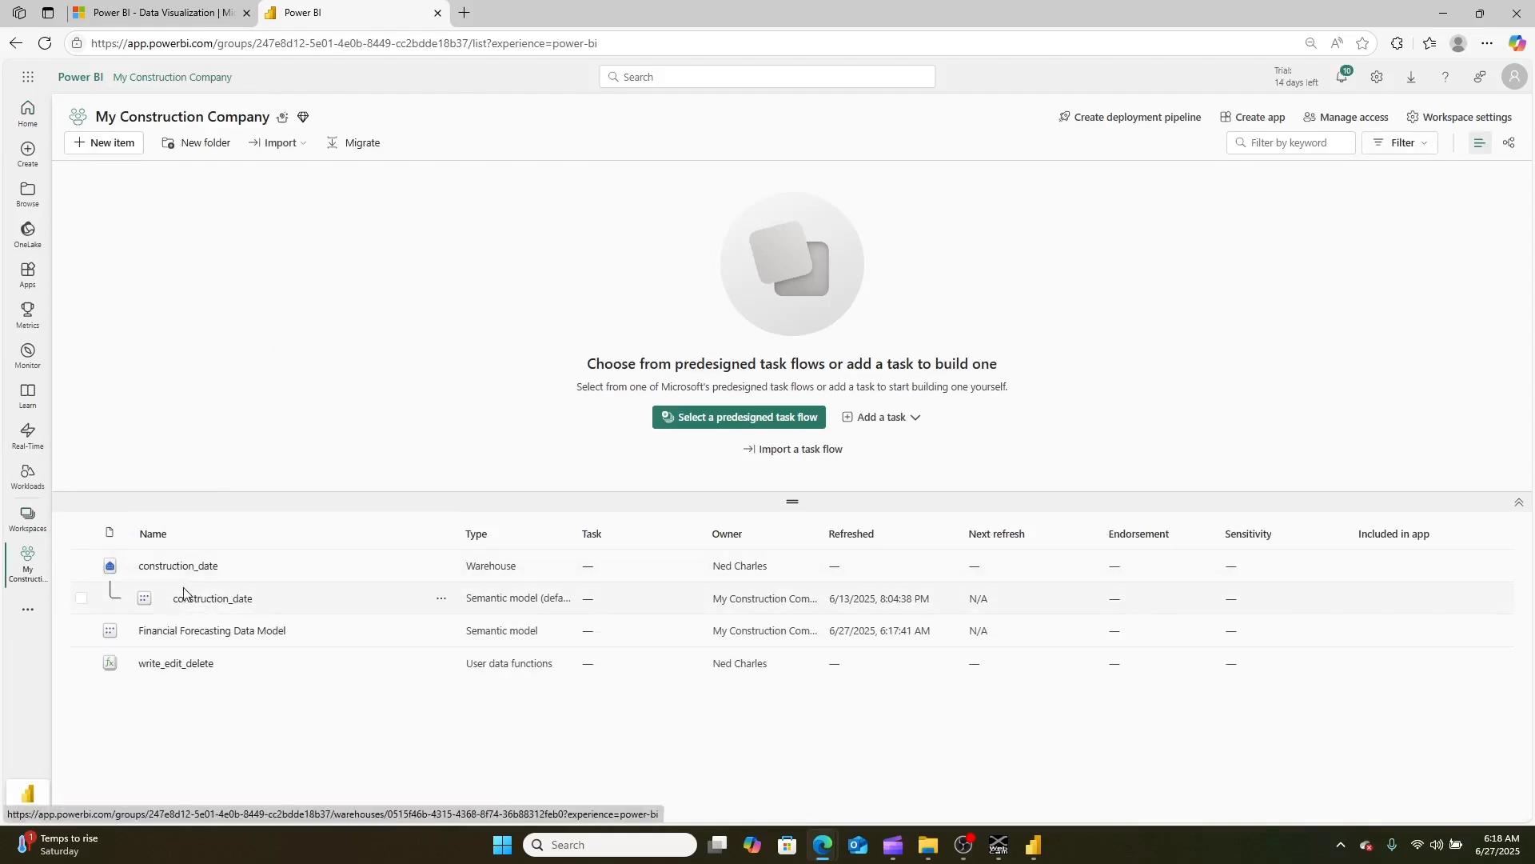
{"action": "left_click", "coordinate": [218, 637]}
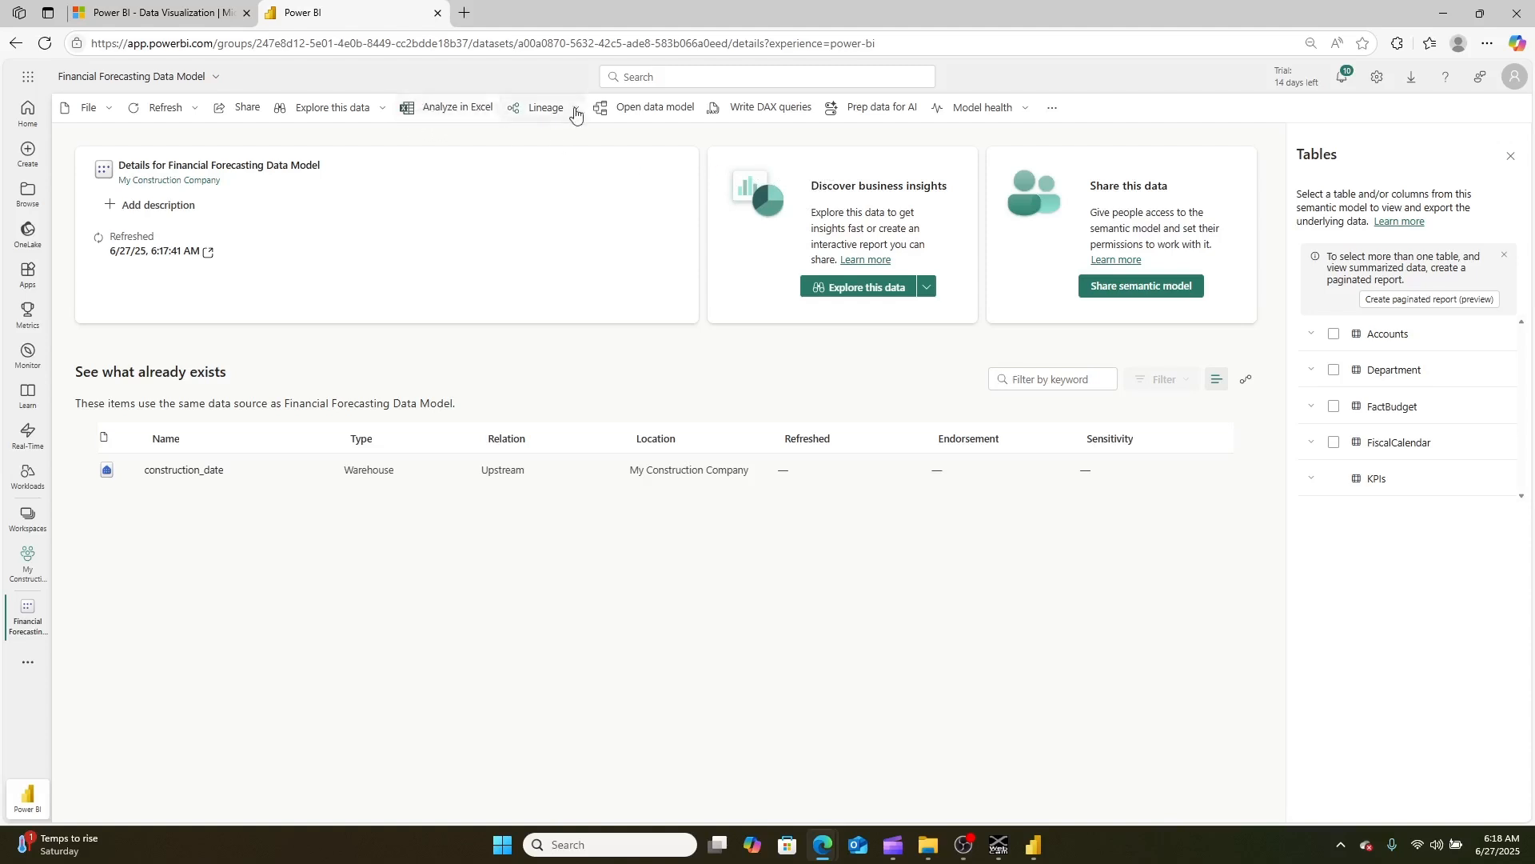
{"action": "left_click", "coordinate": [660, 112]}
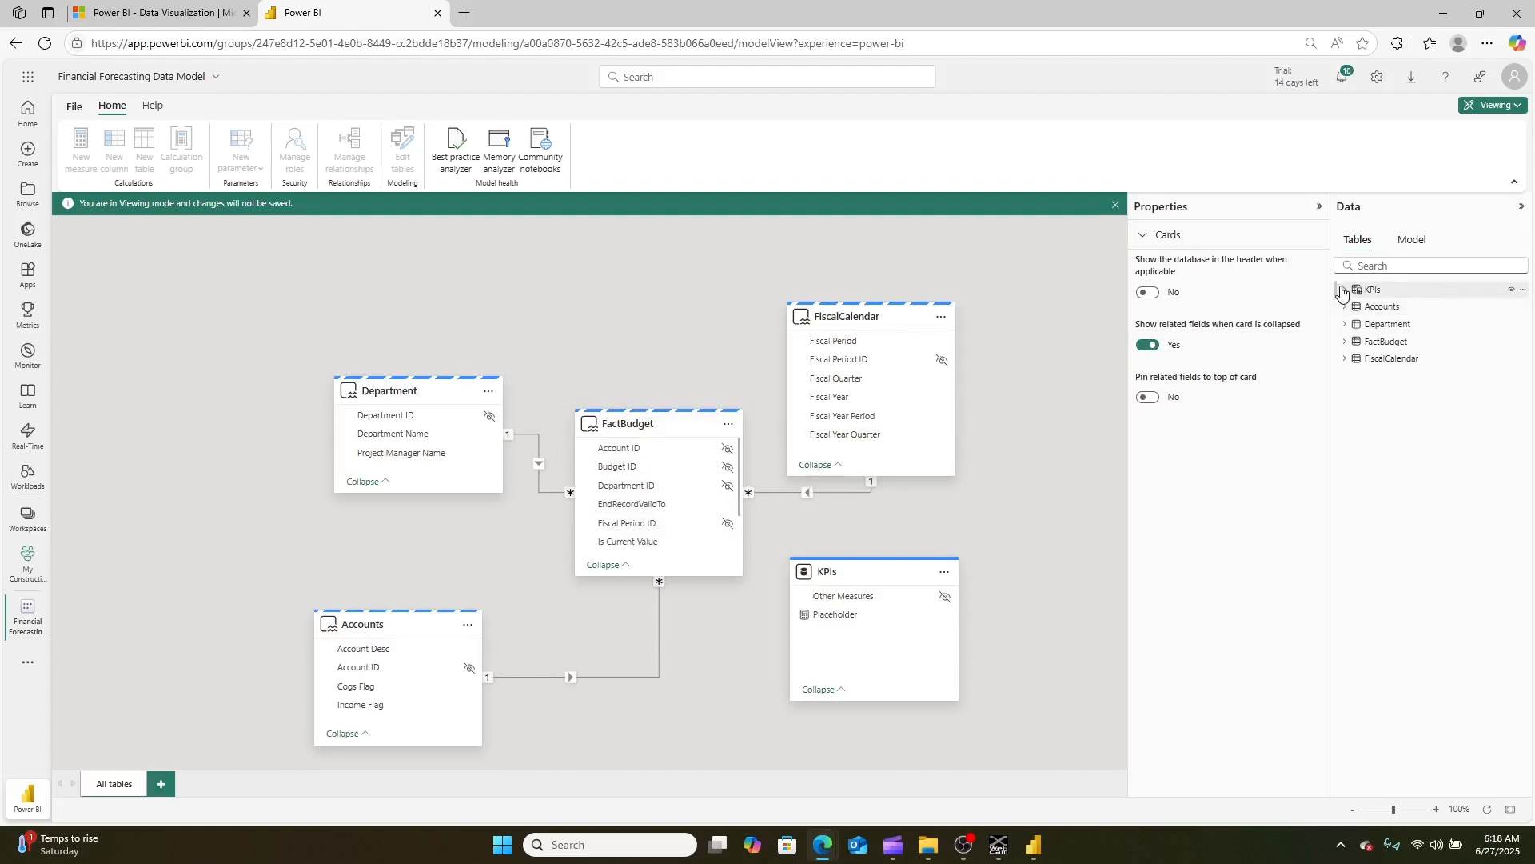
- Expand the KPIs table, select its Placeholder measure and switch the data model from viewing to editing mode
{"action": "left_click", "coordinate": [1345, 291]}
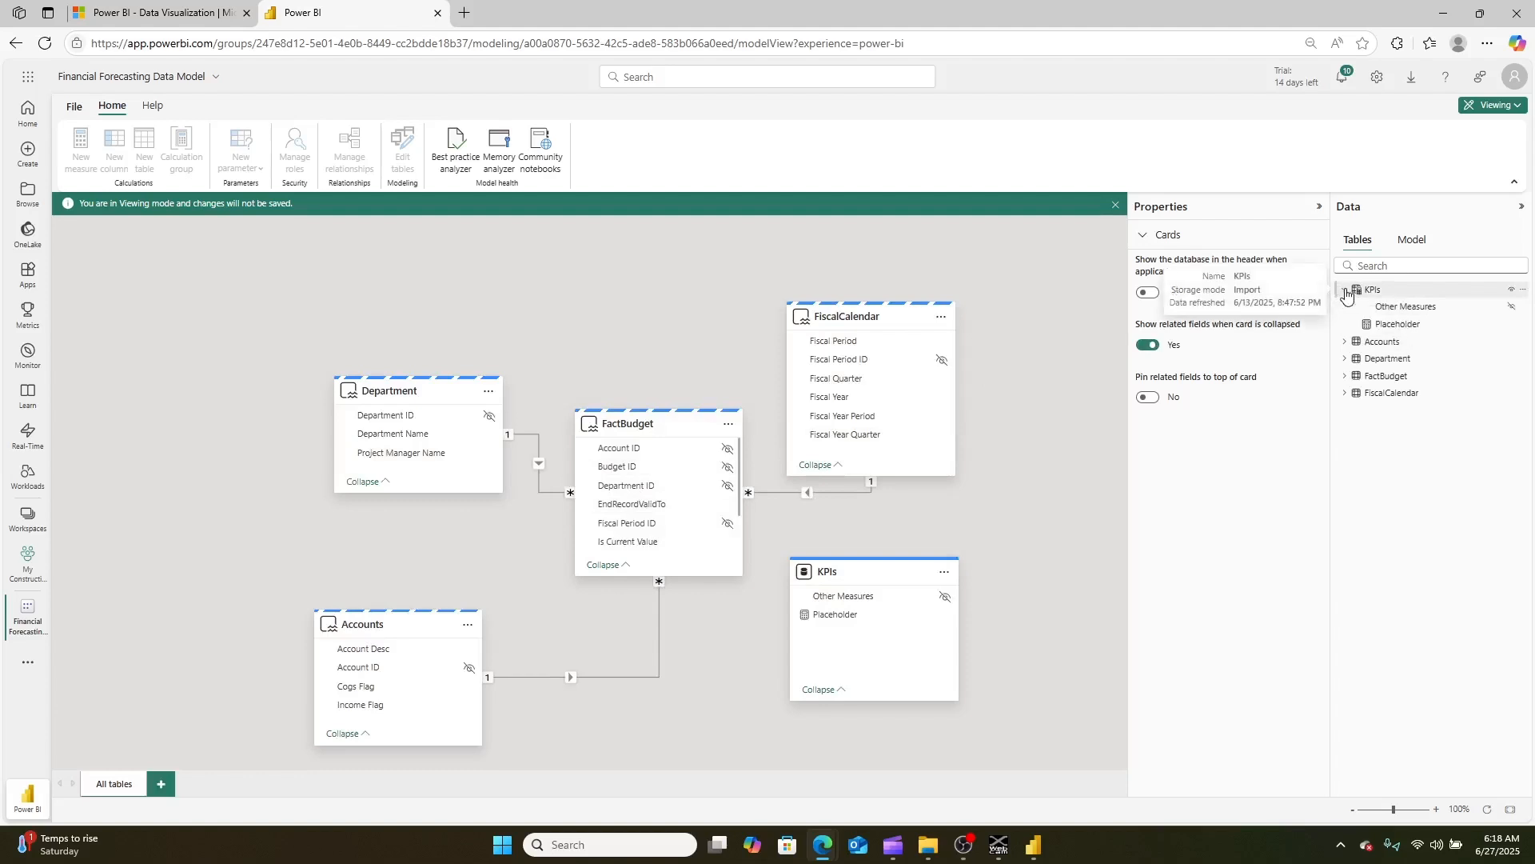
{"action": "left_click", "coordinate": [1393, 324]}
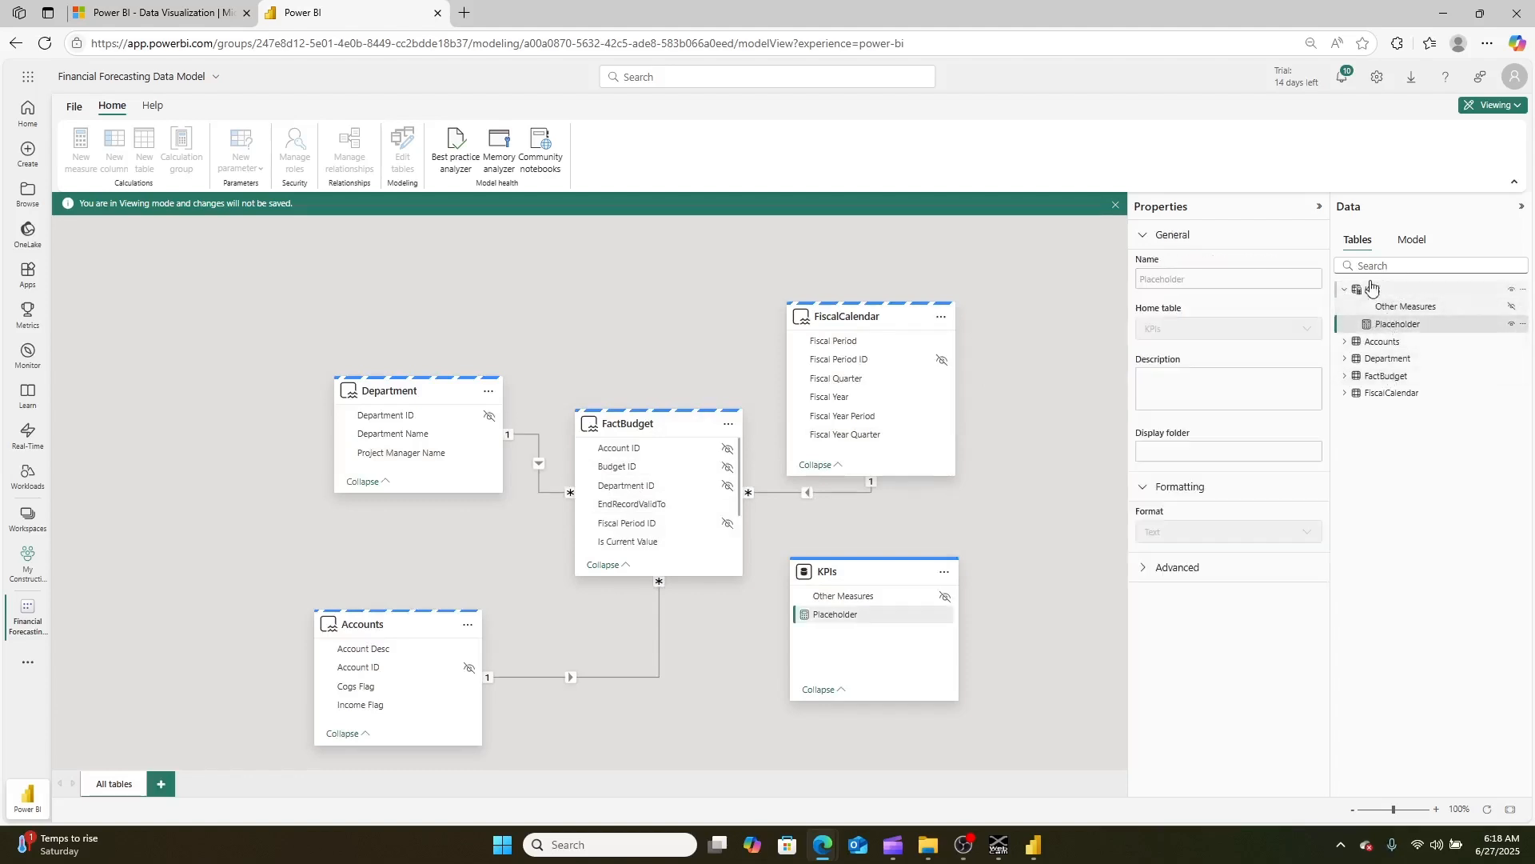
{"action": "mouse_move", "coordinate": [850, 573]}
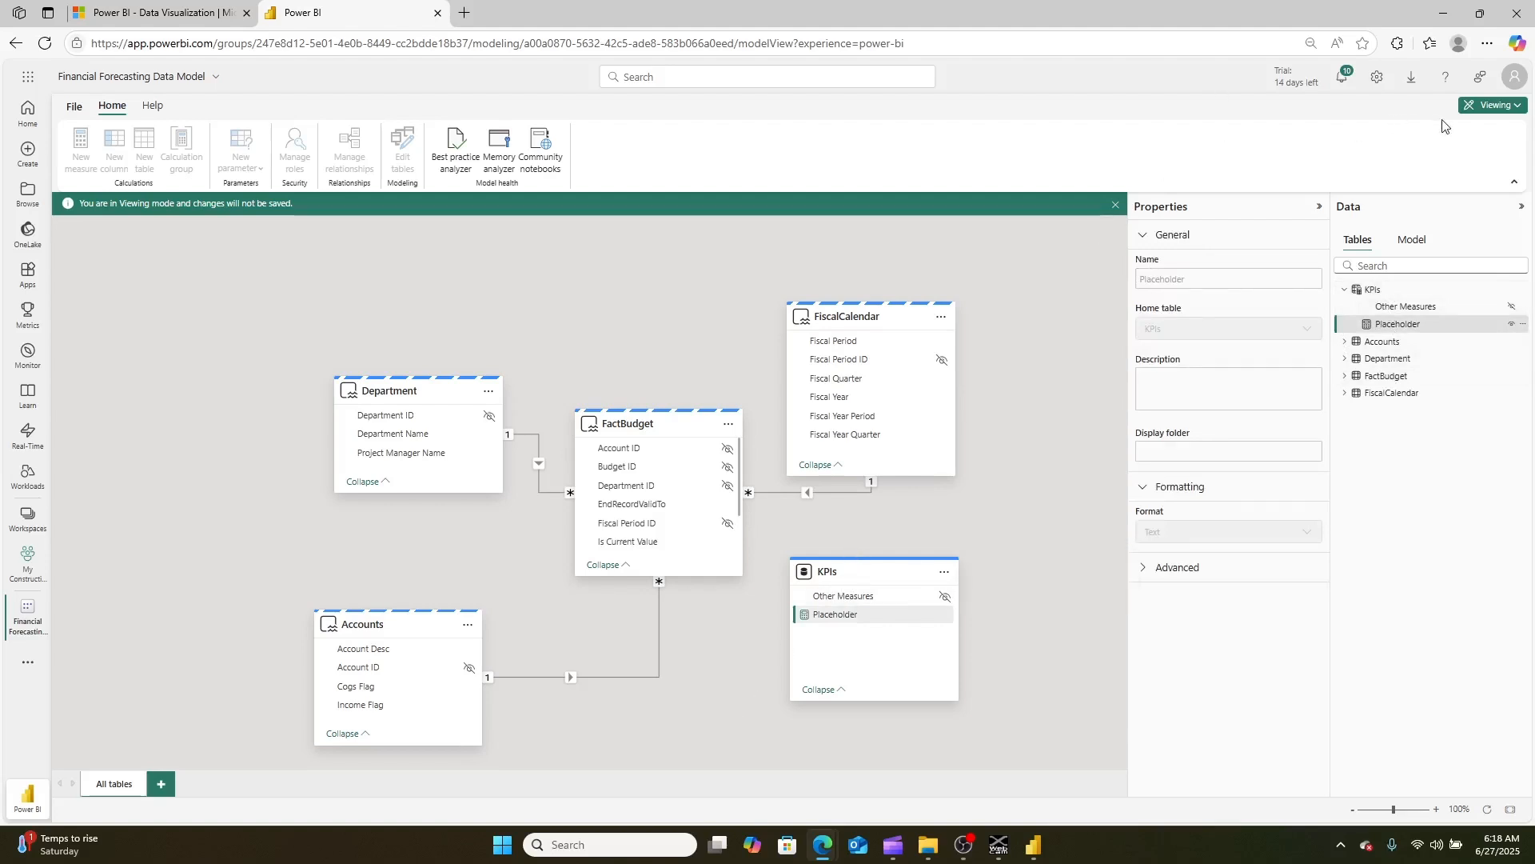
{"action": "left_click", "coordinate": [1493, 105]}
{"action": "key", "text": "Escape"}
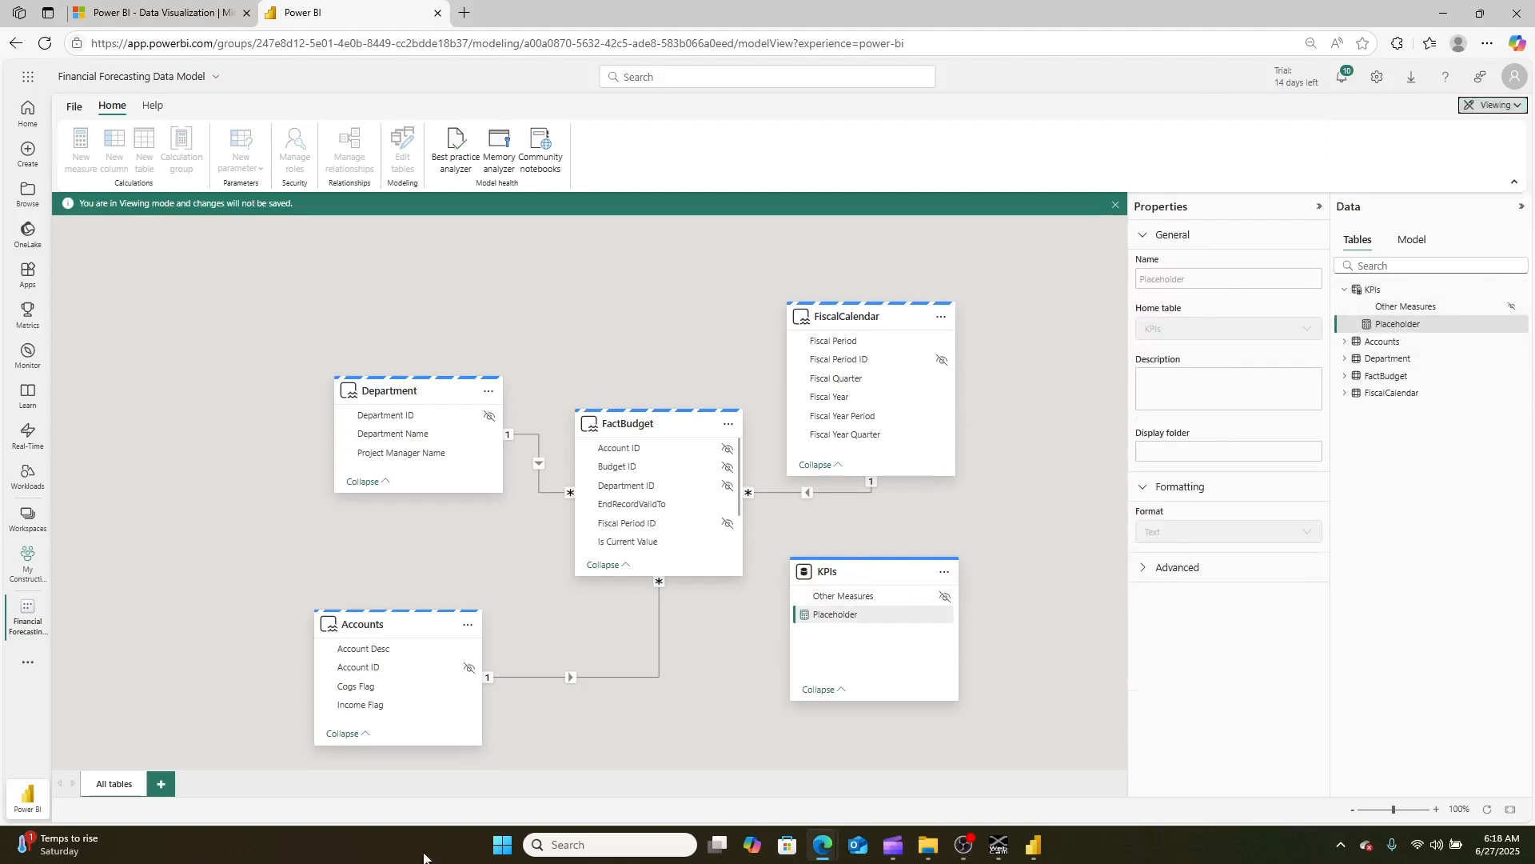
- Copy the full DAX definition of the KPIs table
{"action": "left_click", "coordinate": [838, 575]}
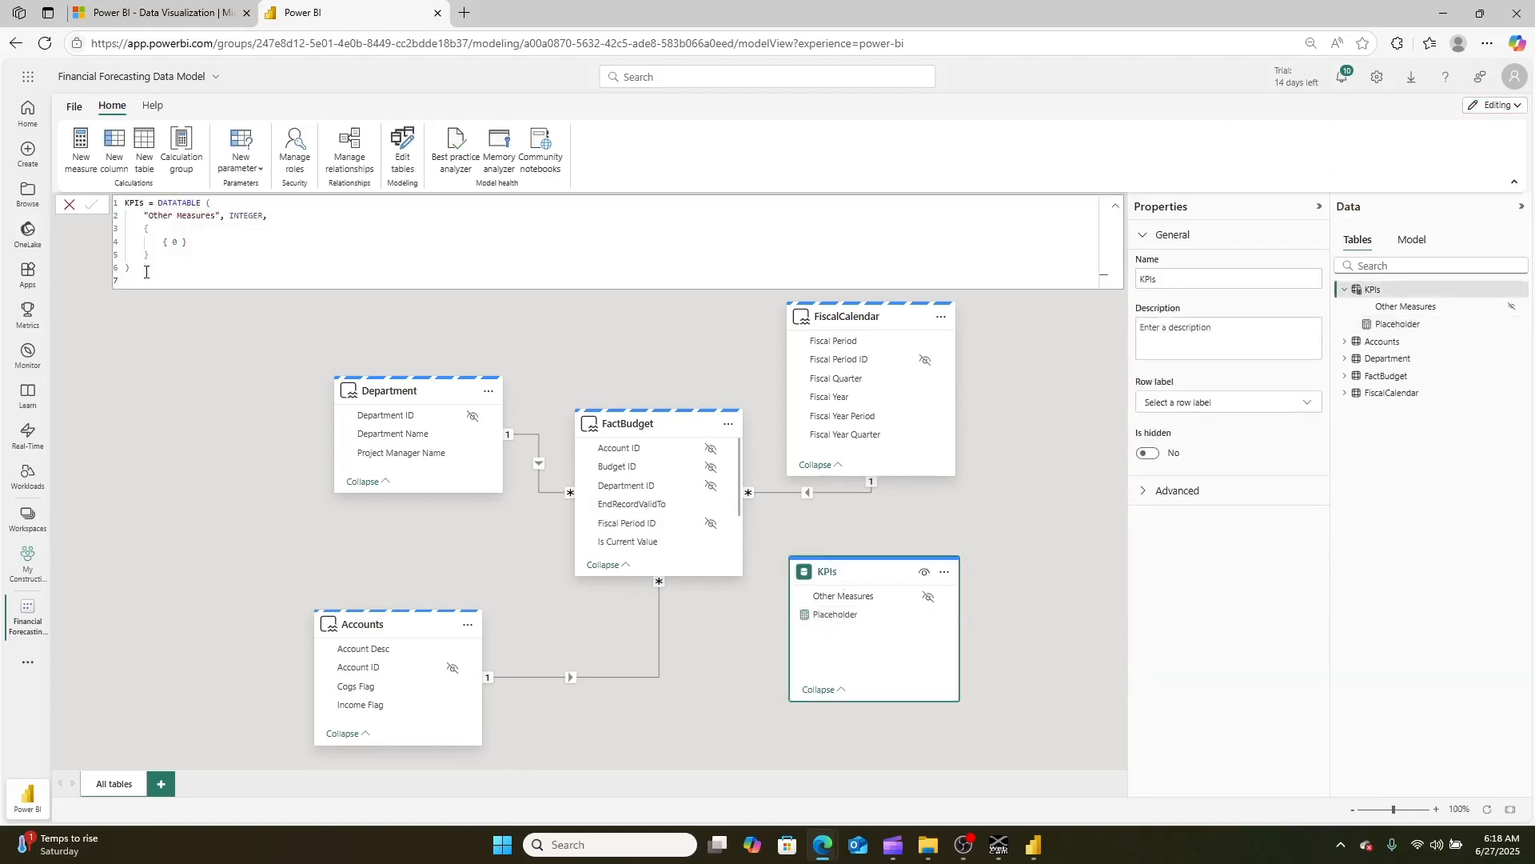
{"action": "left_click_drag", "start_coordinate": [161, 280], "coordinate": [80, 188]}
{"action": "key", "text": "ctrl+c"}
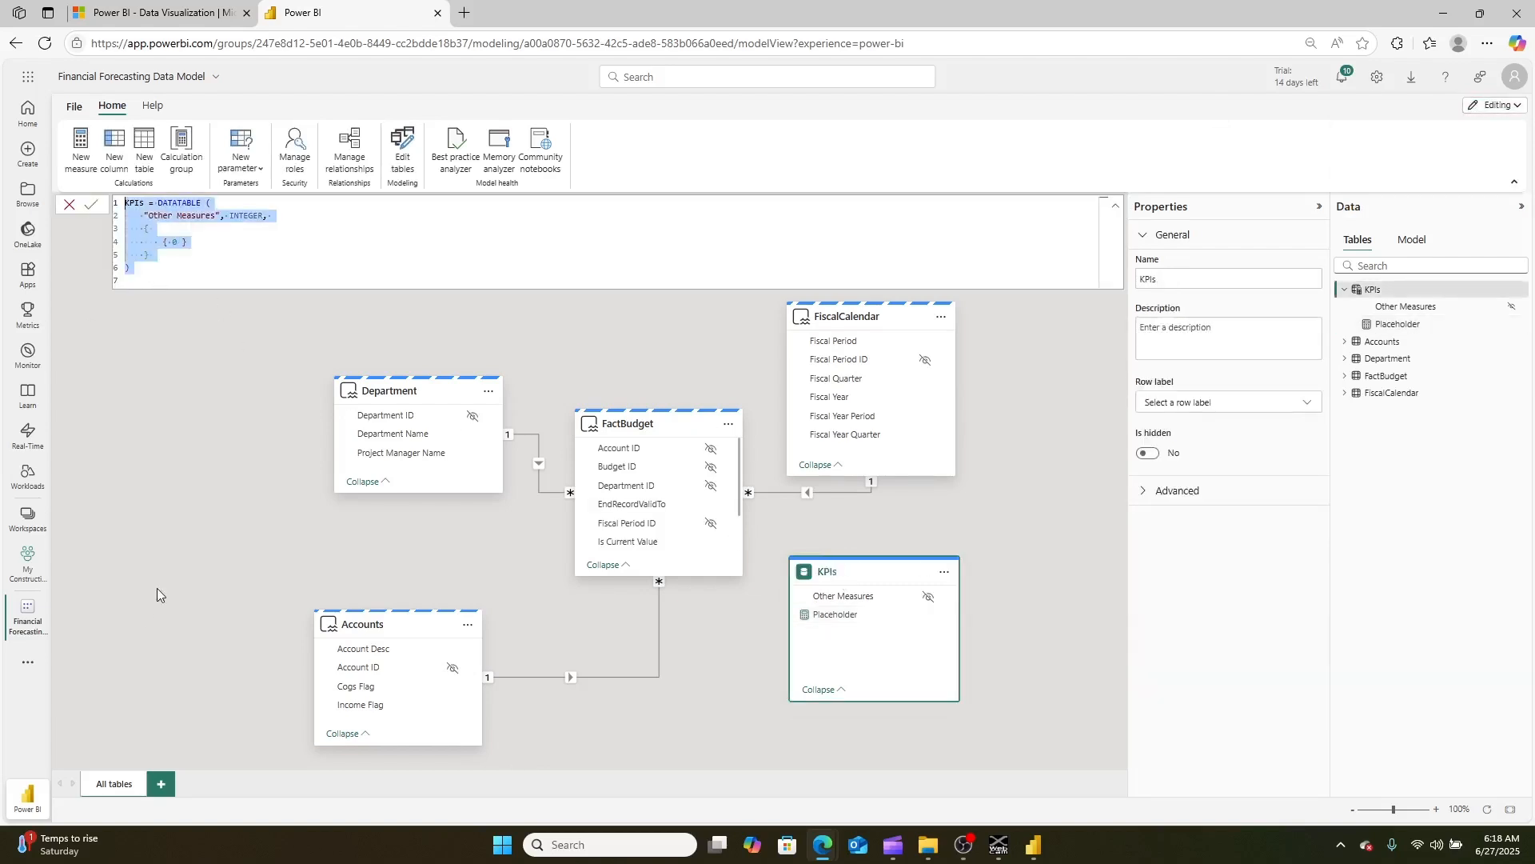
- Create a calculated table from the copied DATATABLE definition and name it Internal Functions
{"action": "left_click", "coordinate": [212, 527]}
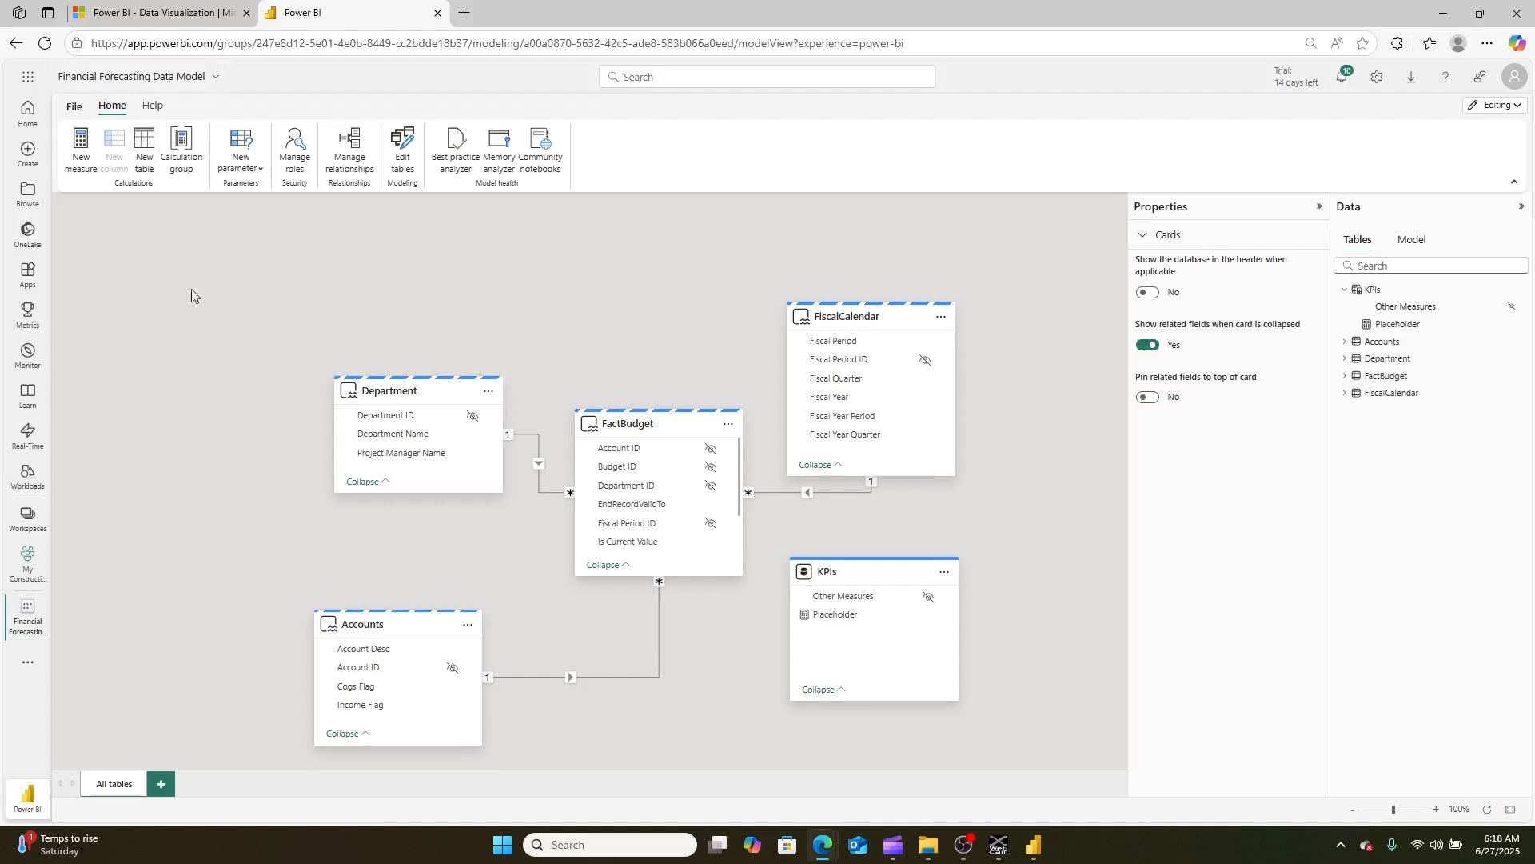
{"action": "left_click", "coordinate": [144, 151]}
{"action": "key", "text": "ctrl+v"}
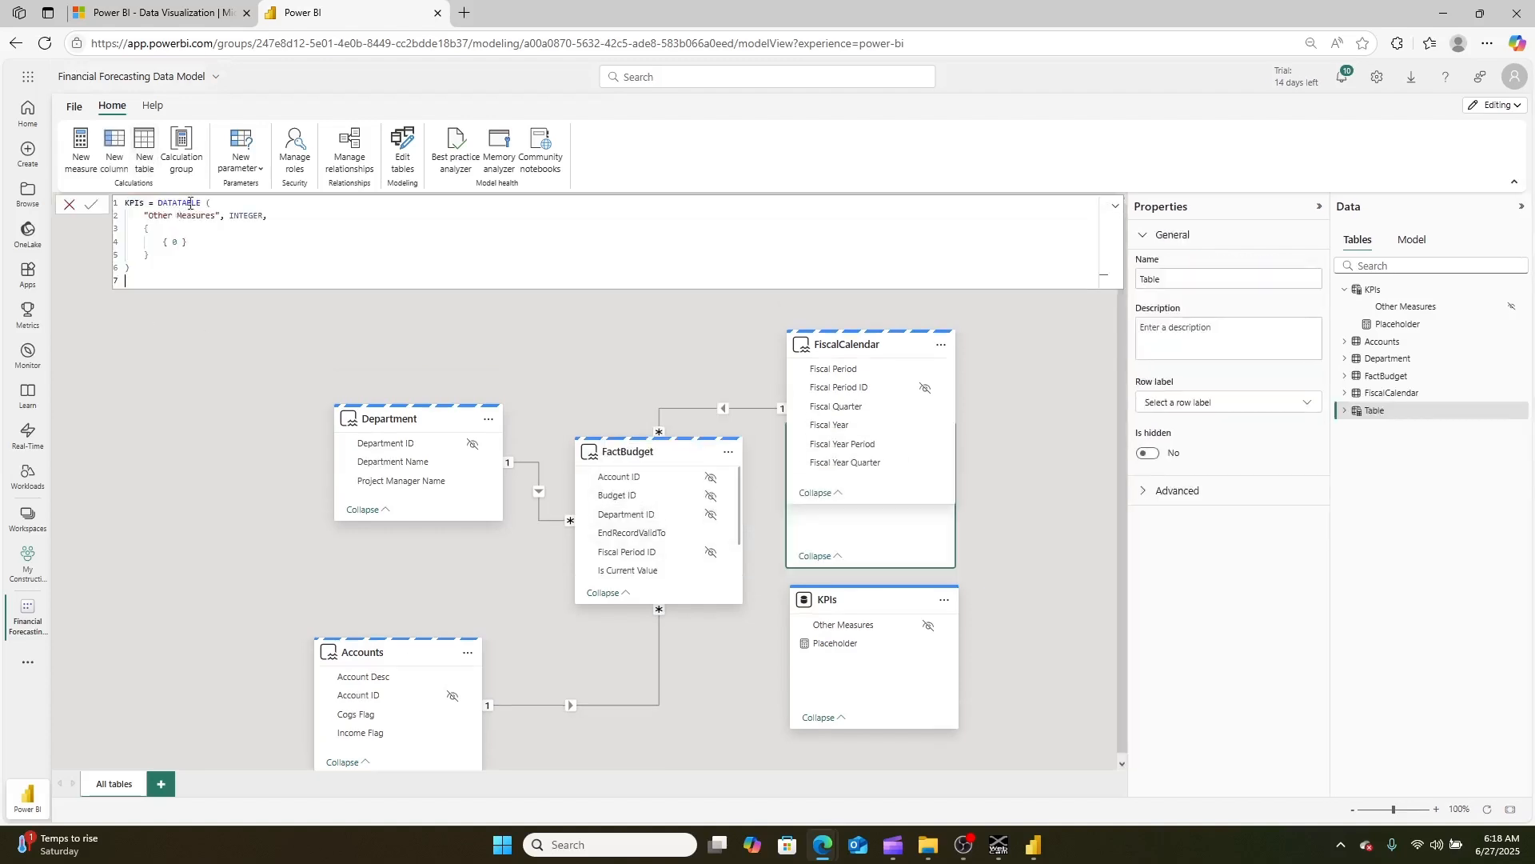
{"action": "double_click", "coordinate": [143, 203]}
{"action": "type", "text": "Internal Function"}
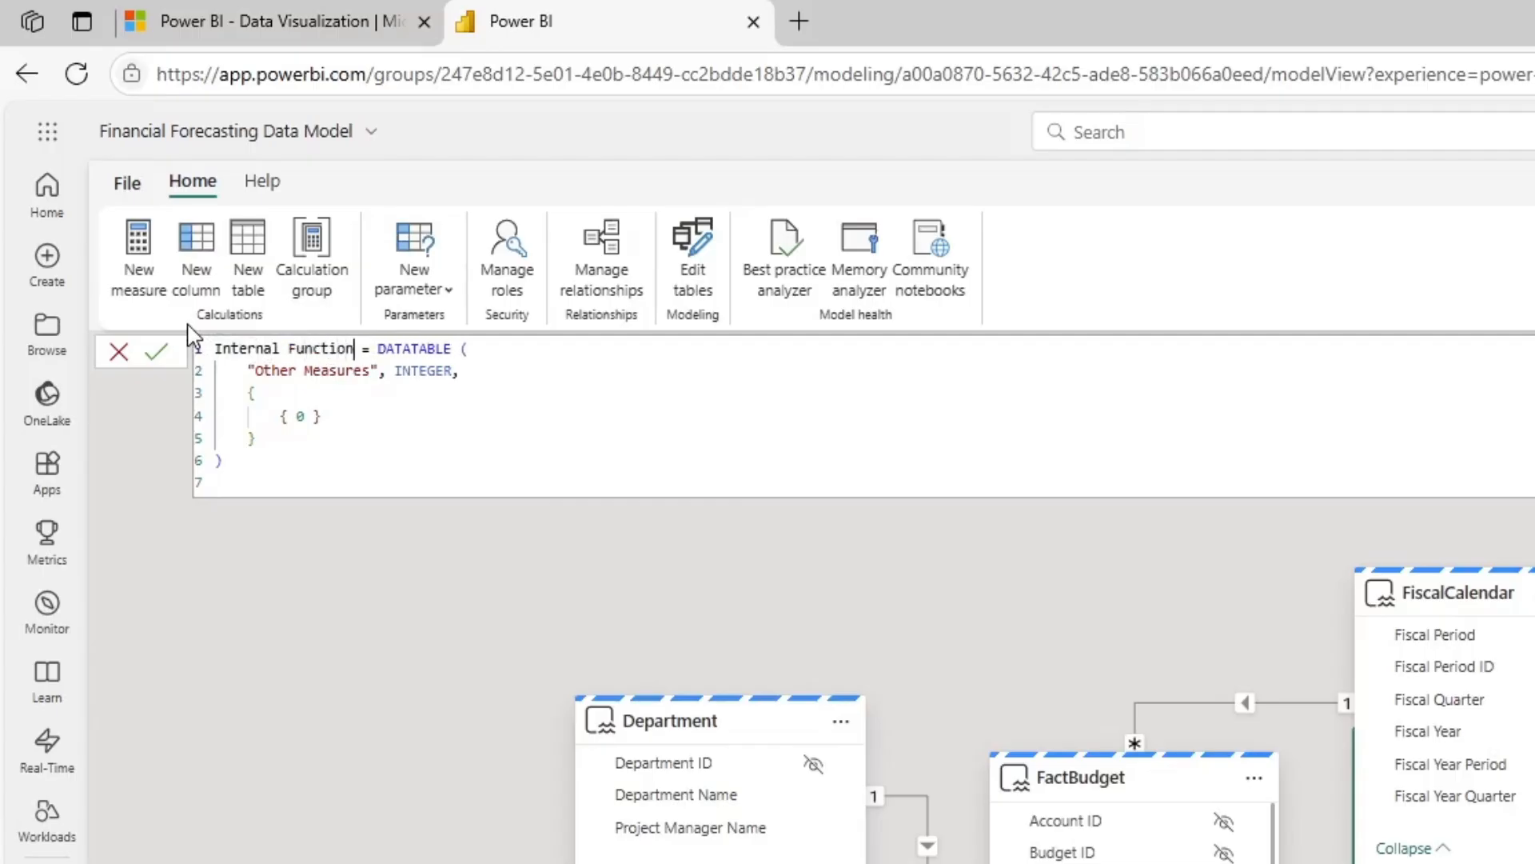
{"action": "type", "text": "s"}
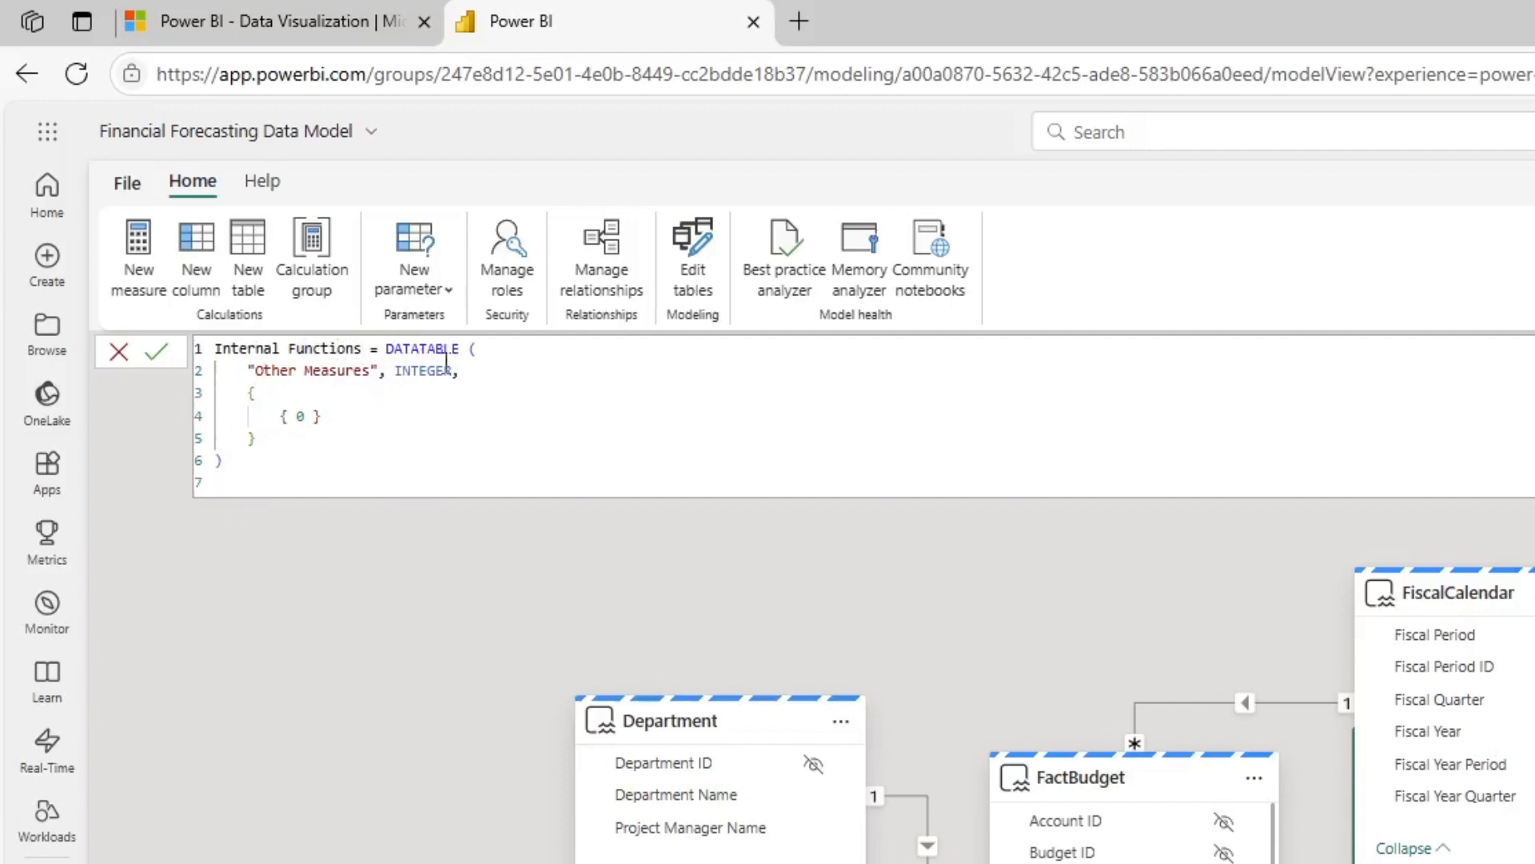
{"action": "left_click", "coordinate": [156, 354]}
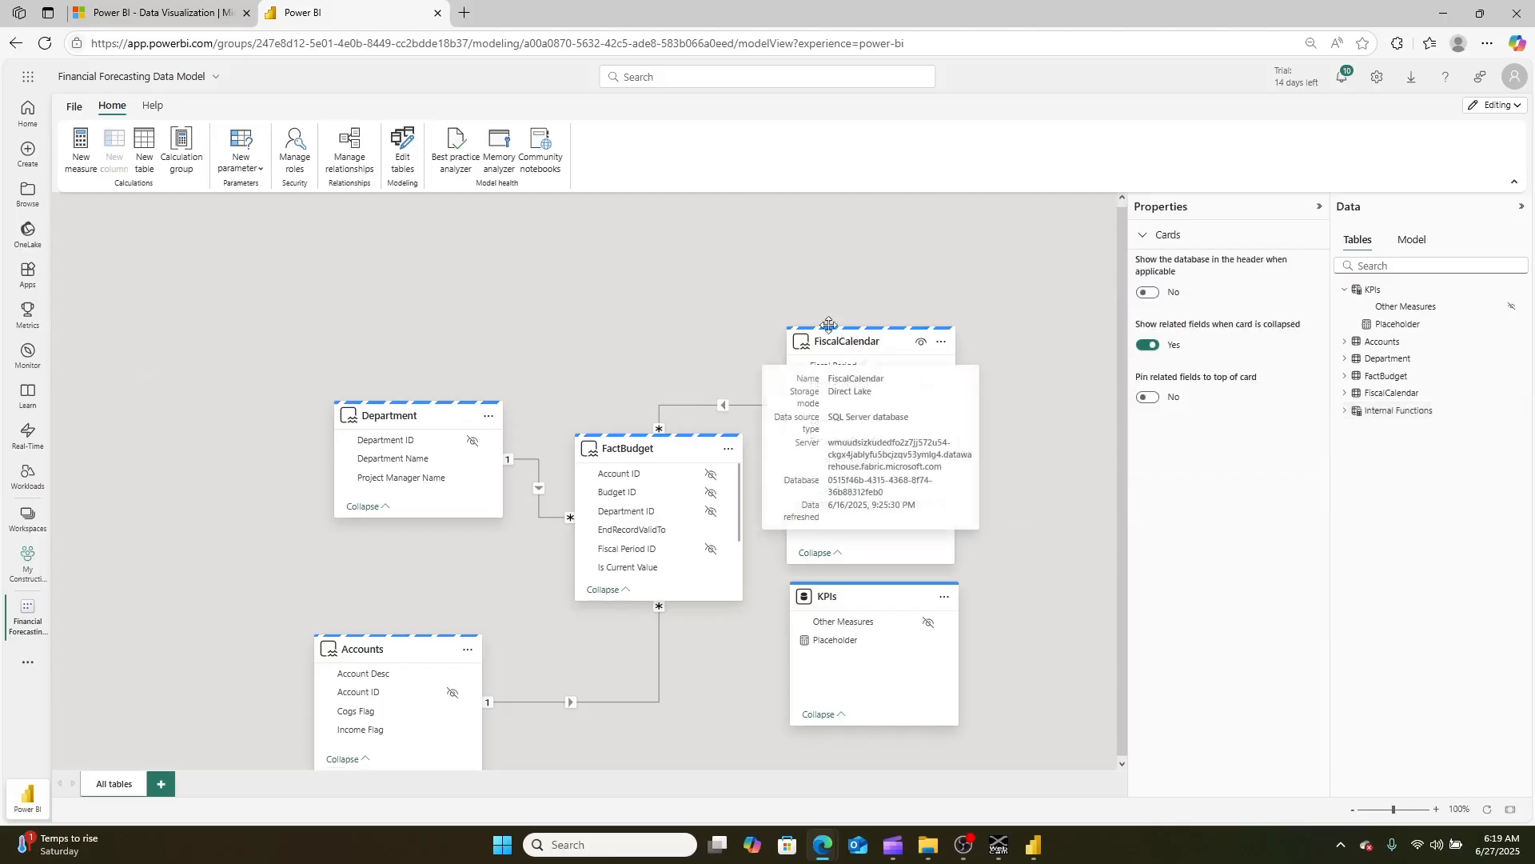
- Rearrange the model diagram, placing FiscalCalendar above FactBudget and shifting the Internal Functions card away from FactBudget
{"action": "left_click_drag", "start_coordinate": [1464, 568], "coordinate": [1090, 401]}
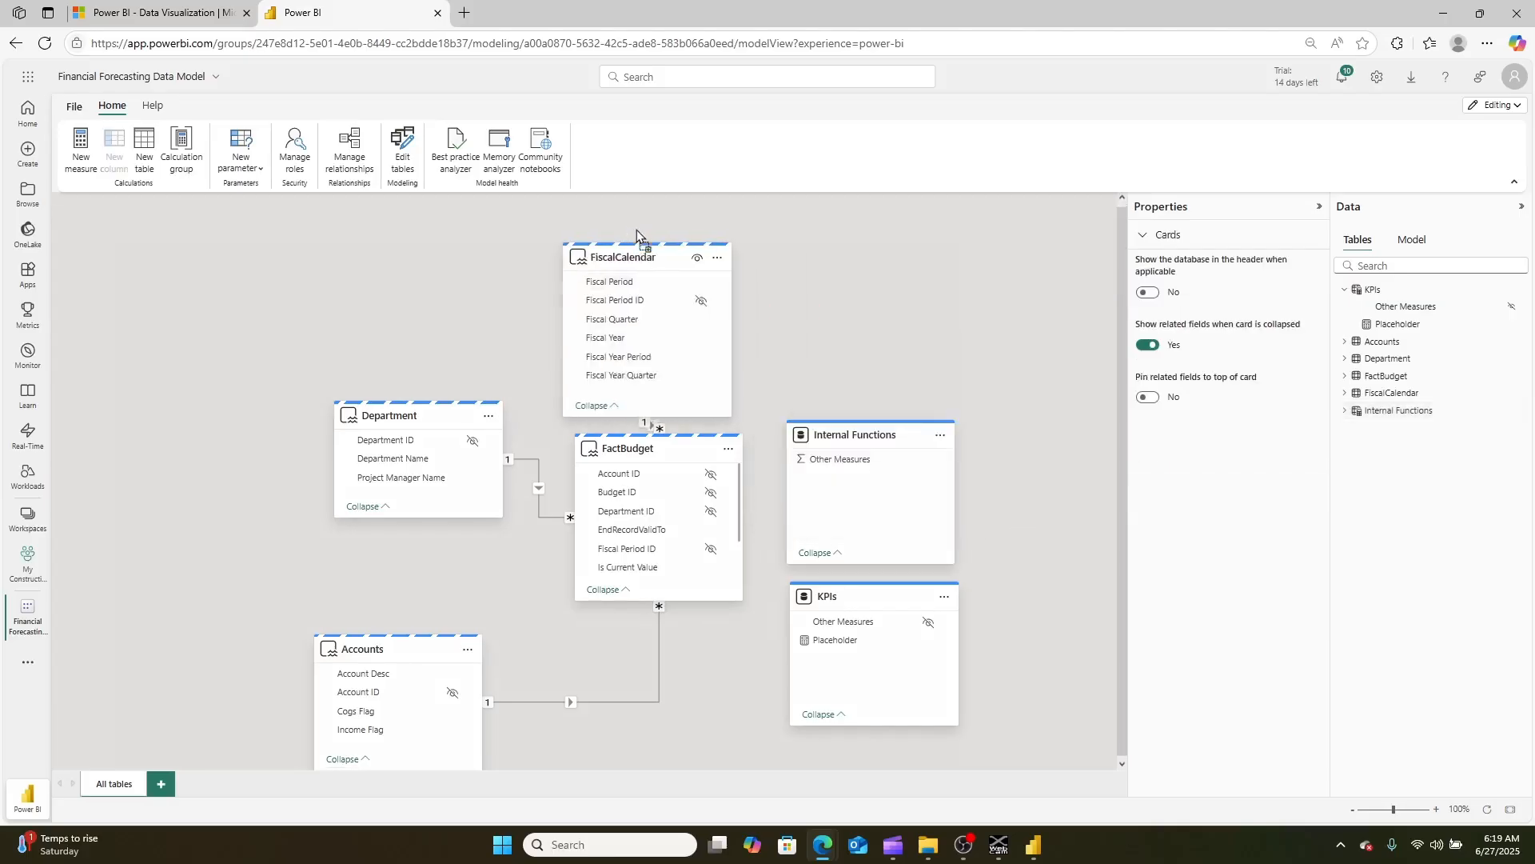
{"action": "left_click_drag", "start_coordinate": [638, 234], "coordinate": [719, 235]}
{"action": "left_click_drag", "start_coordinate": [847, 438], "coordinate": [900, 431]}
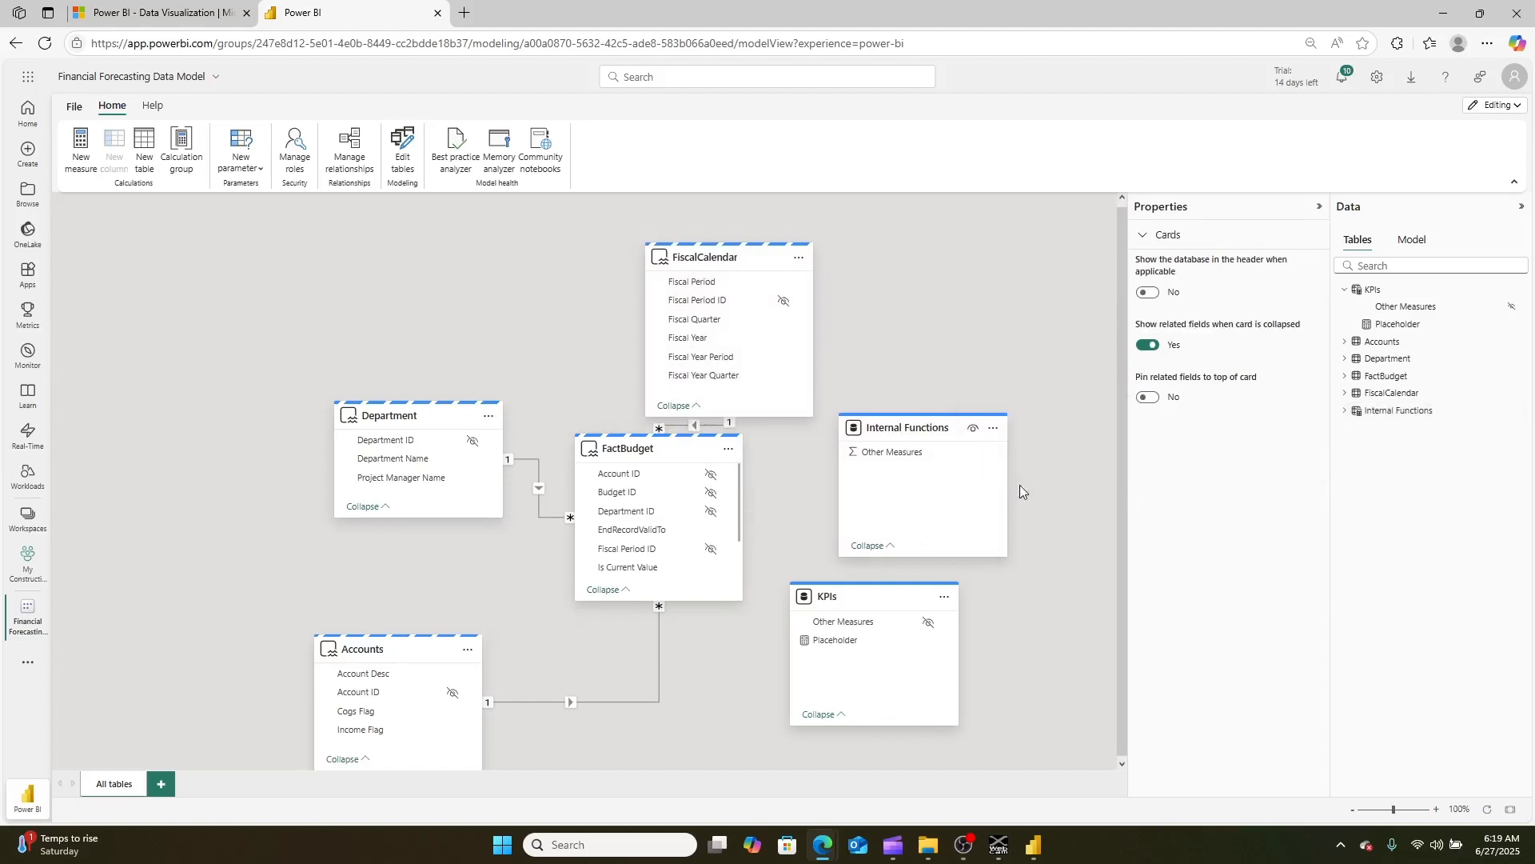
- Check the data model's available editing modes and switch to Power BI Desktop
{"action": "left_click", "coordinate": [1495, 105]}
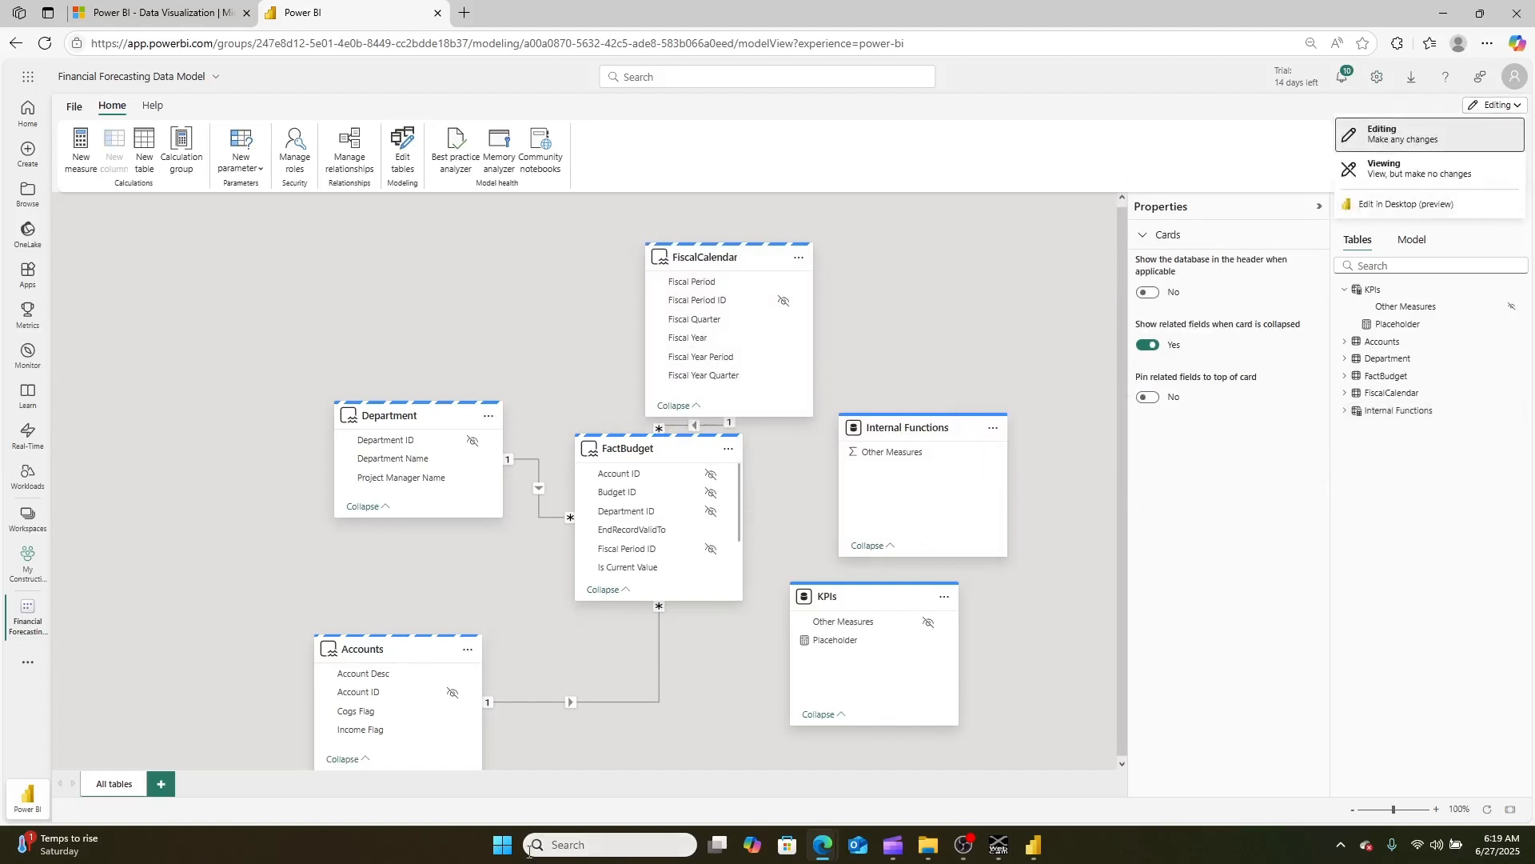
{"action": "left_click", "coordinate": [1037, 844]}
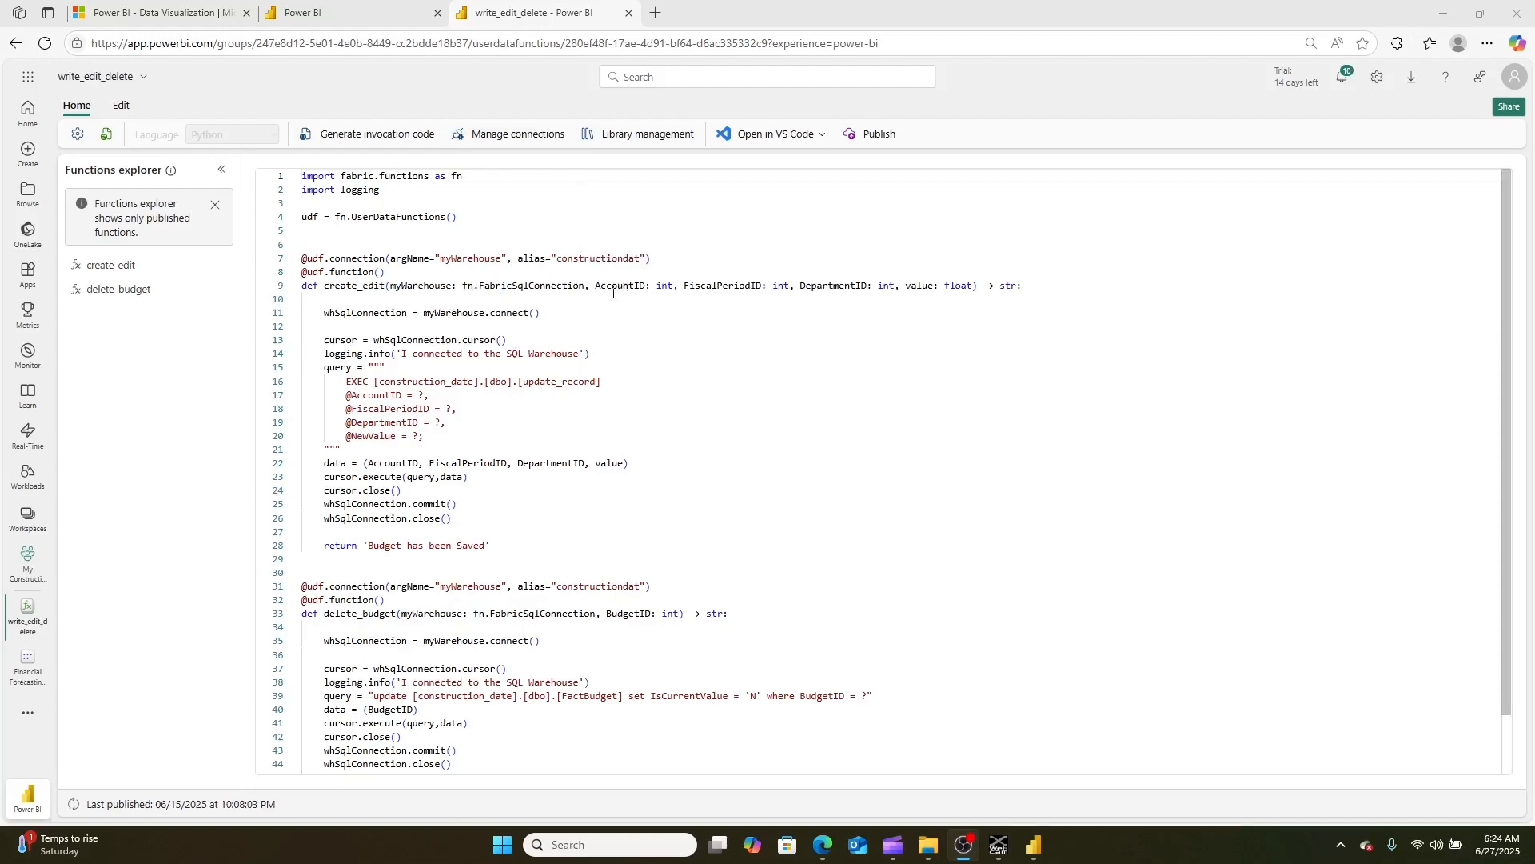
- Examine the create_edit function's code in the write_edit_delete user data functions
{"action": "left_click_drag", "start_coordinate": [505, 545], "coordinate": [222, 278]}
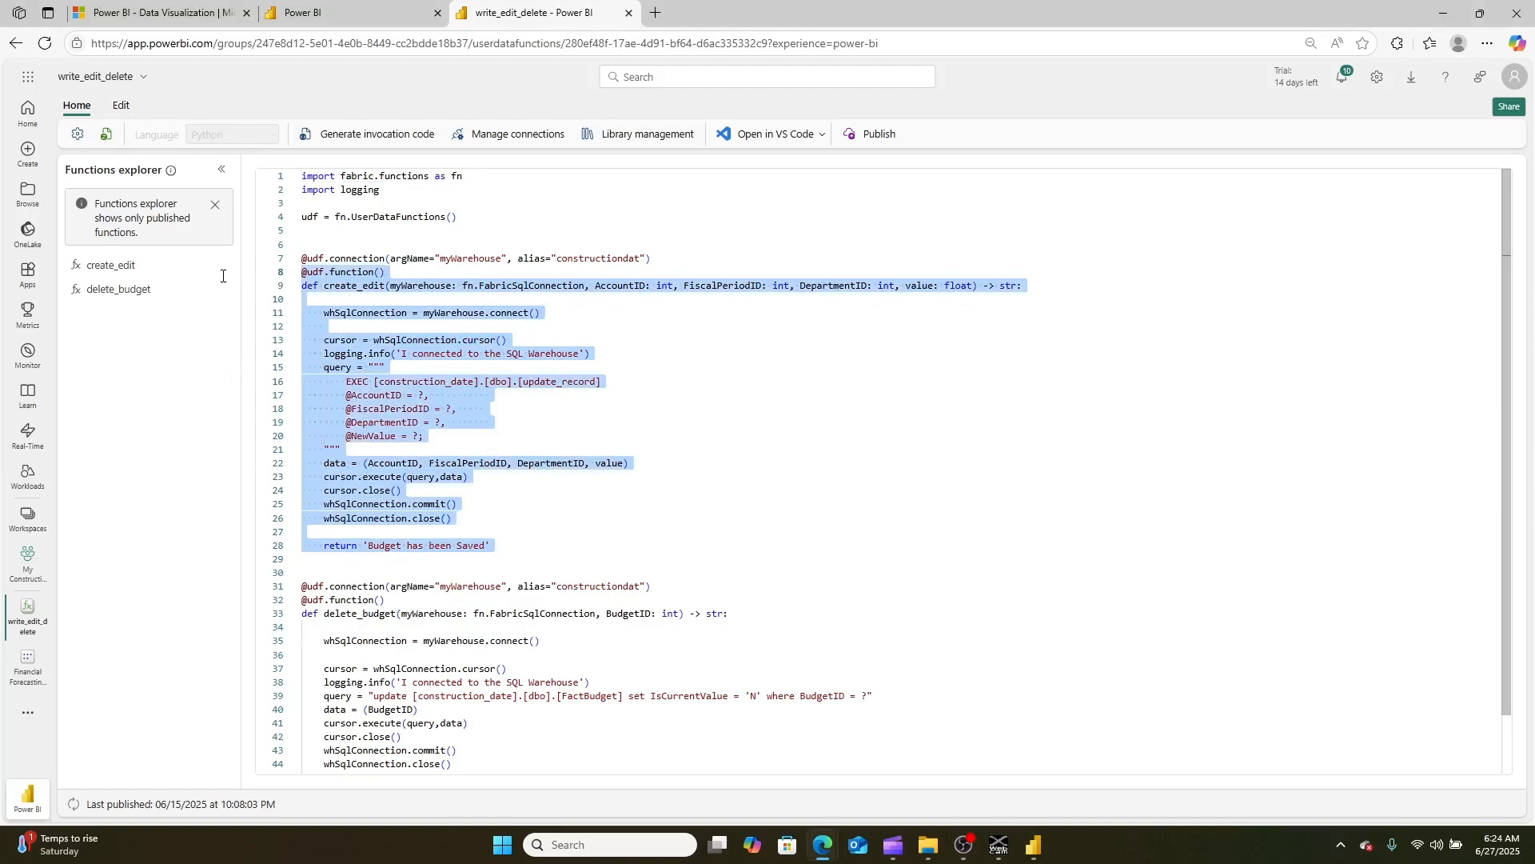
{"action": "left_click", "coordinate": [615, 350]}
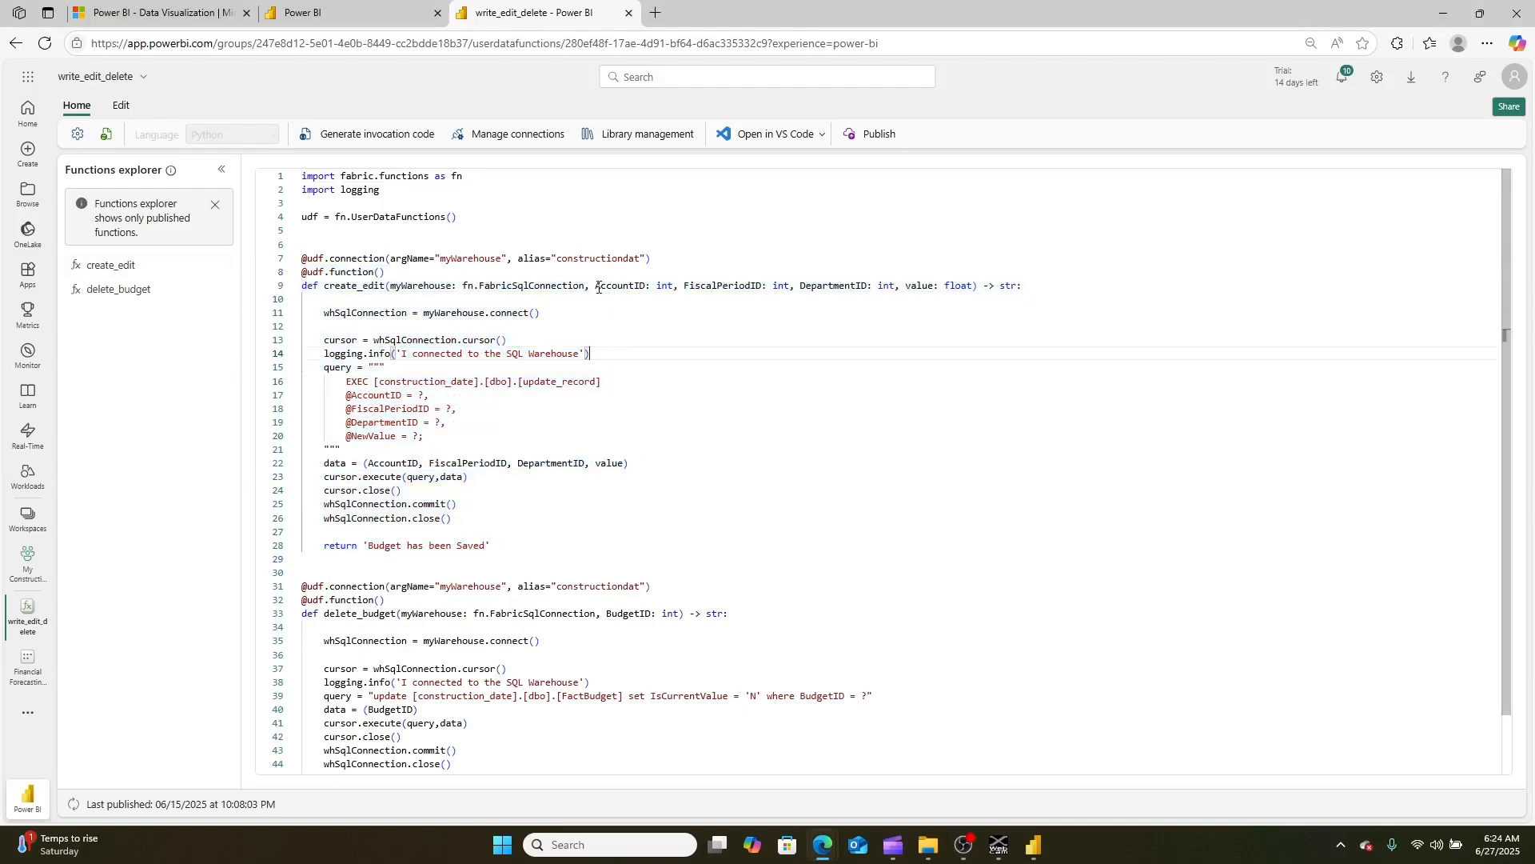
- Check create_edit's parameters from AccountID to value, and move the Internal Functions card up beside FiscalCalendar in the data model
{"action": "left_click_drag", "start_coordinate": [598, 287], "coordinate": [975, 286]}
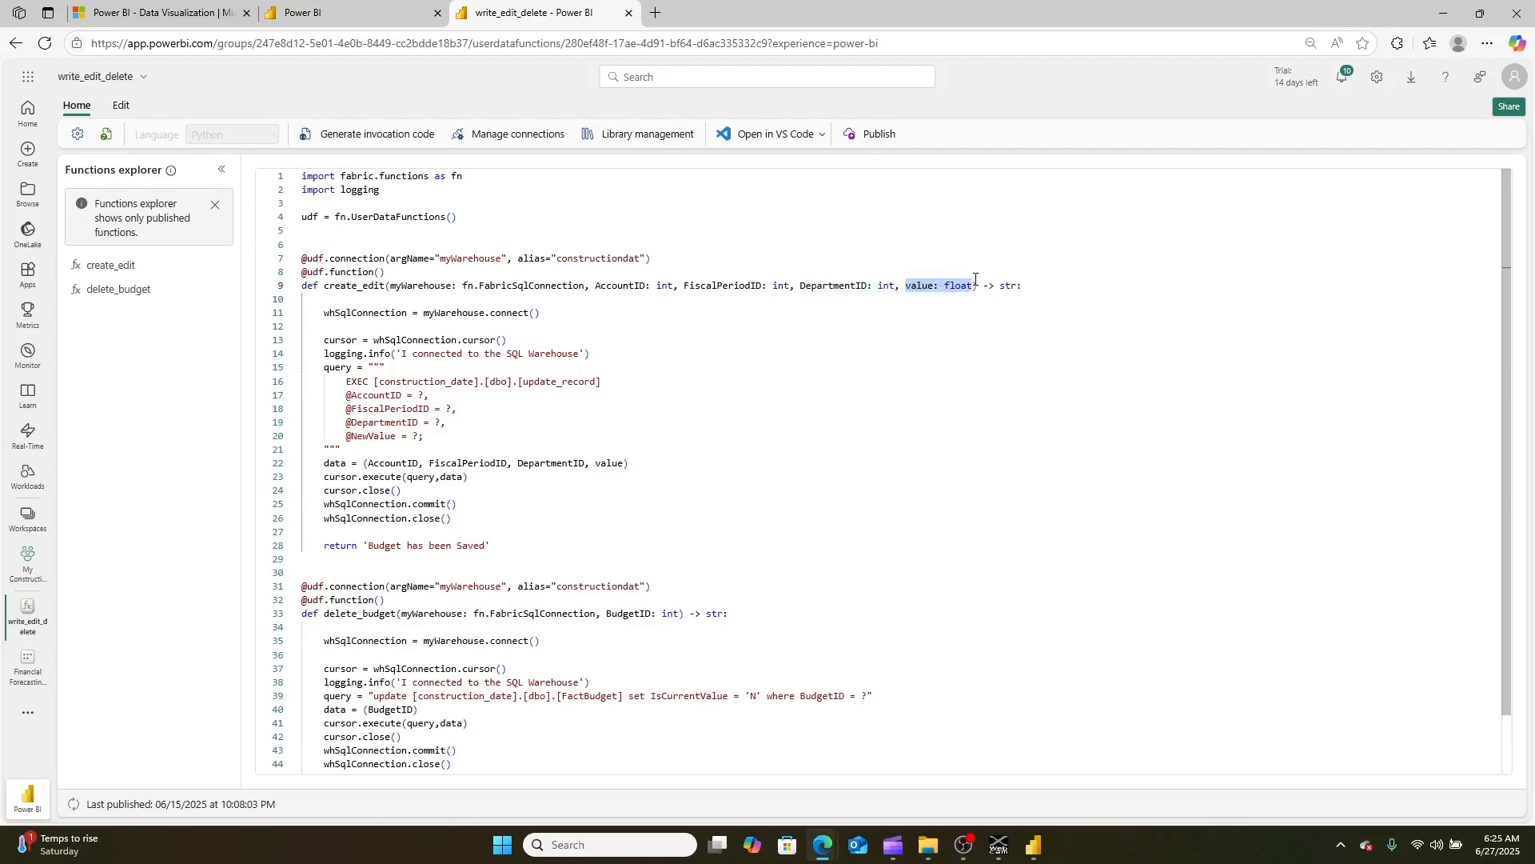
{"action": "left_click", "coordinate": [334, 17]}
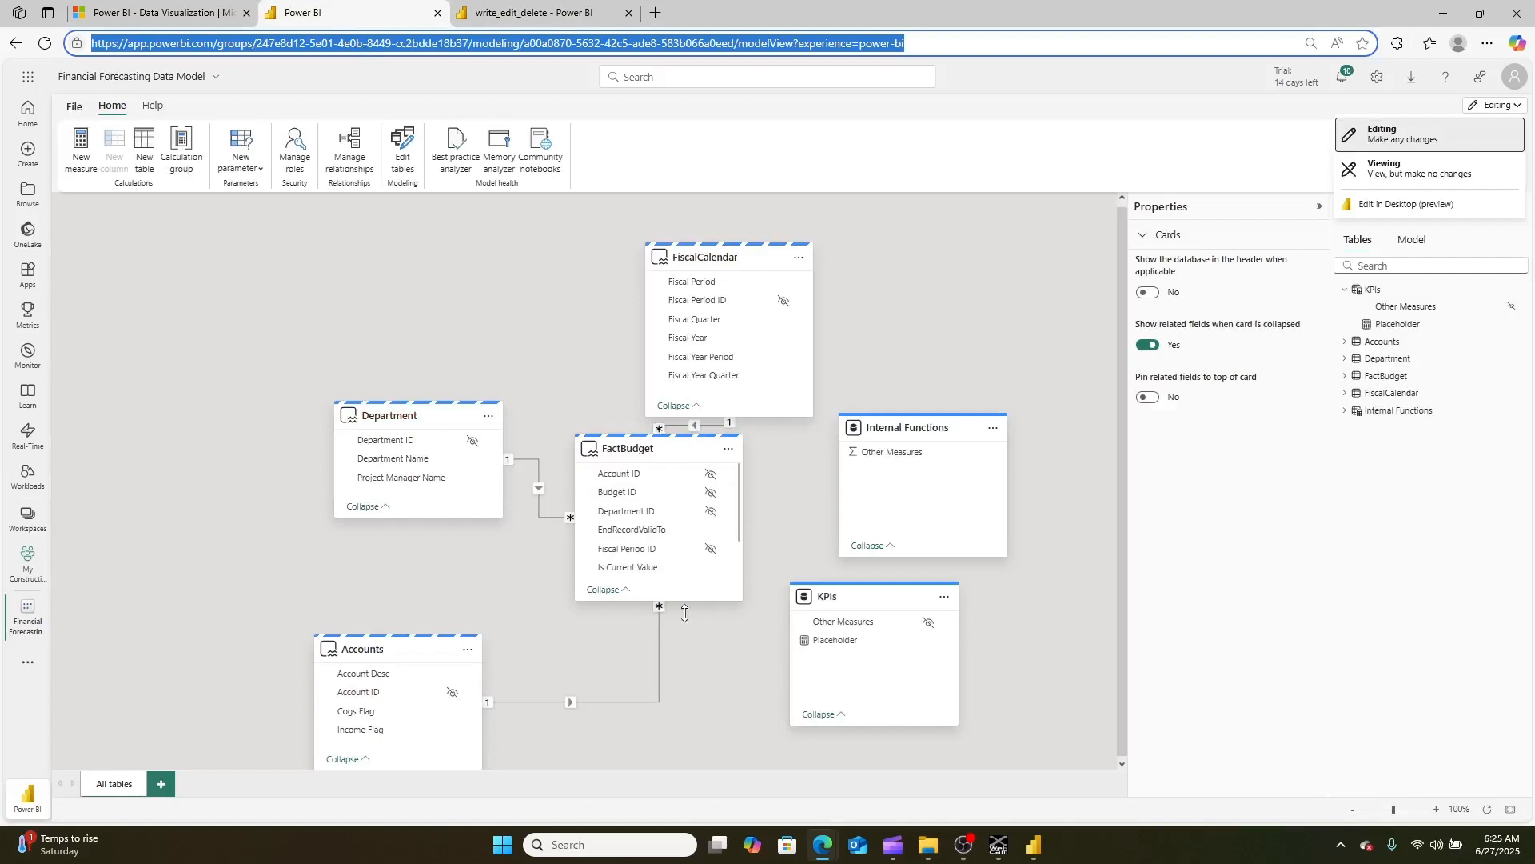
{"action": "left_click_drag", "start_coordinate": [871, 423], "coordinate": [878, 325]}
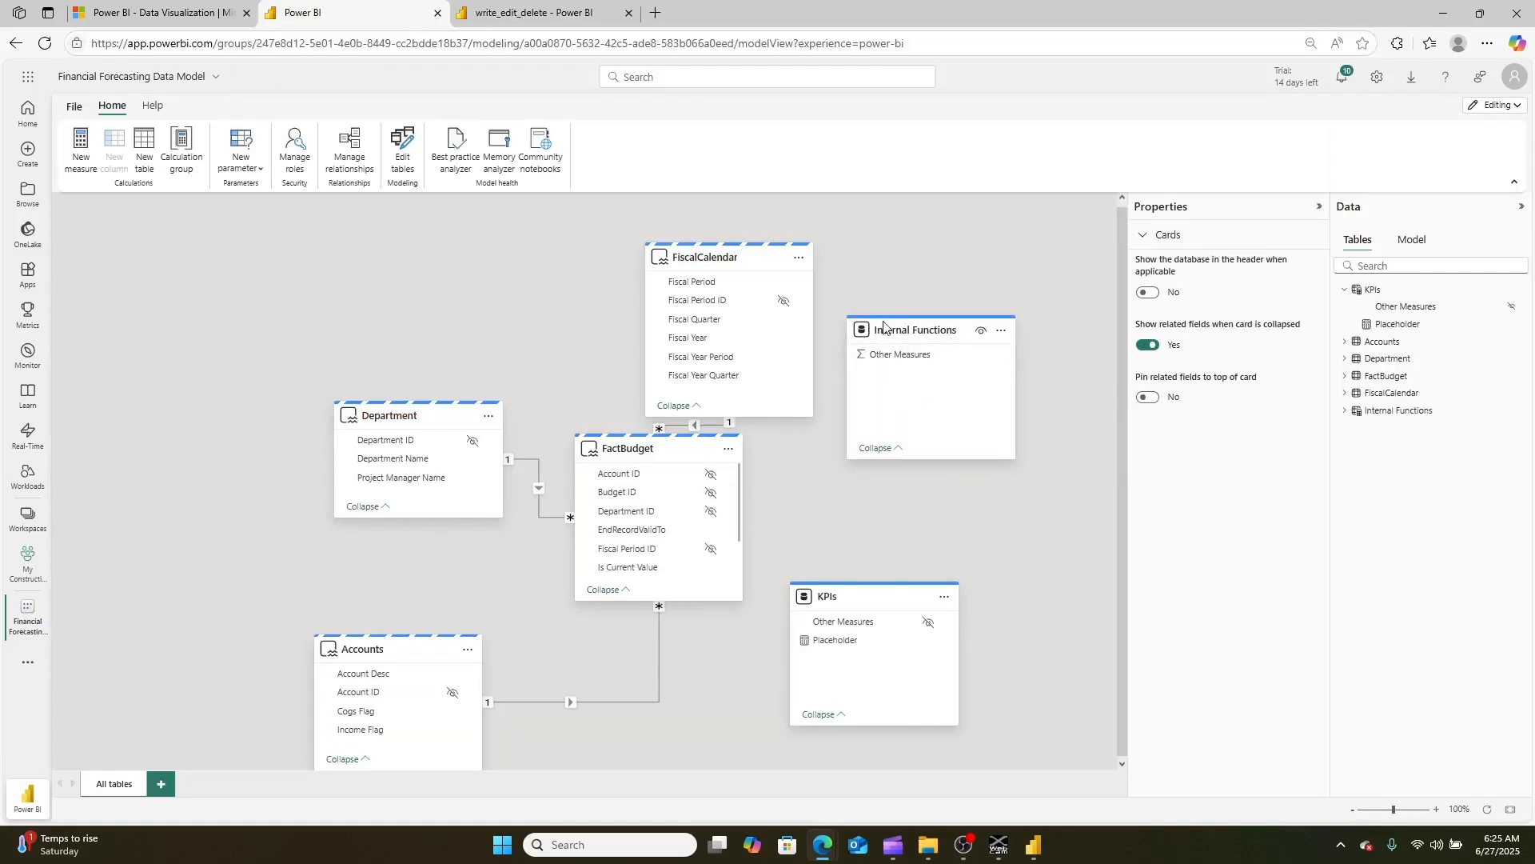
{"action": "mouse_move", "coordinate": [880, 323]}
- Review the AccountID, FiscalPeriodID and DepartmentID parameters of the create_edit function in write_edit_delete
{"action": "left_click", "coordinate": [535, 3]}
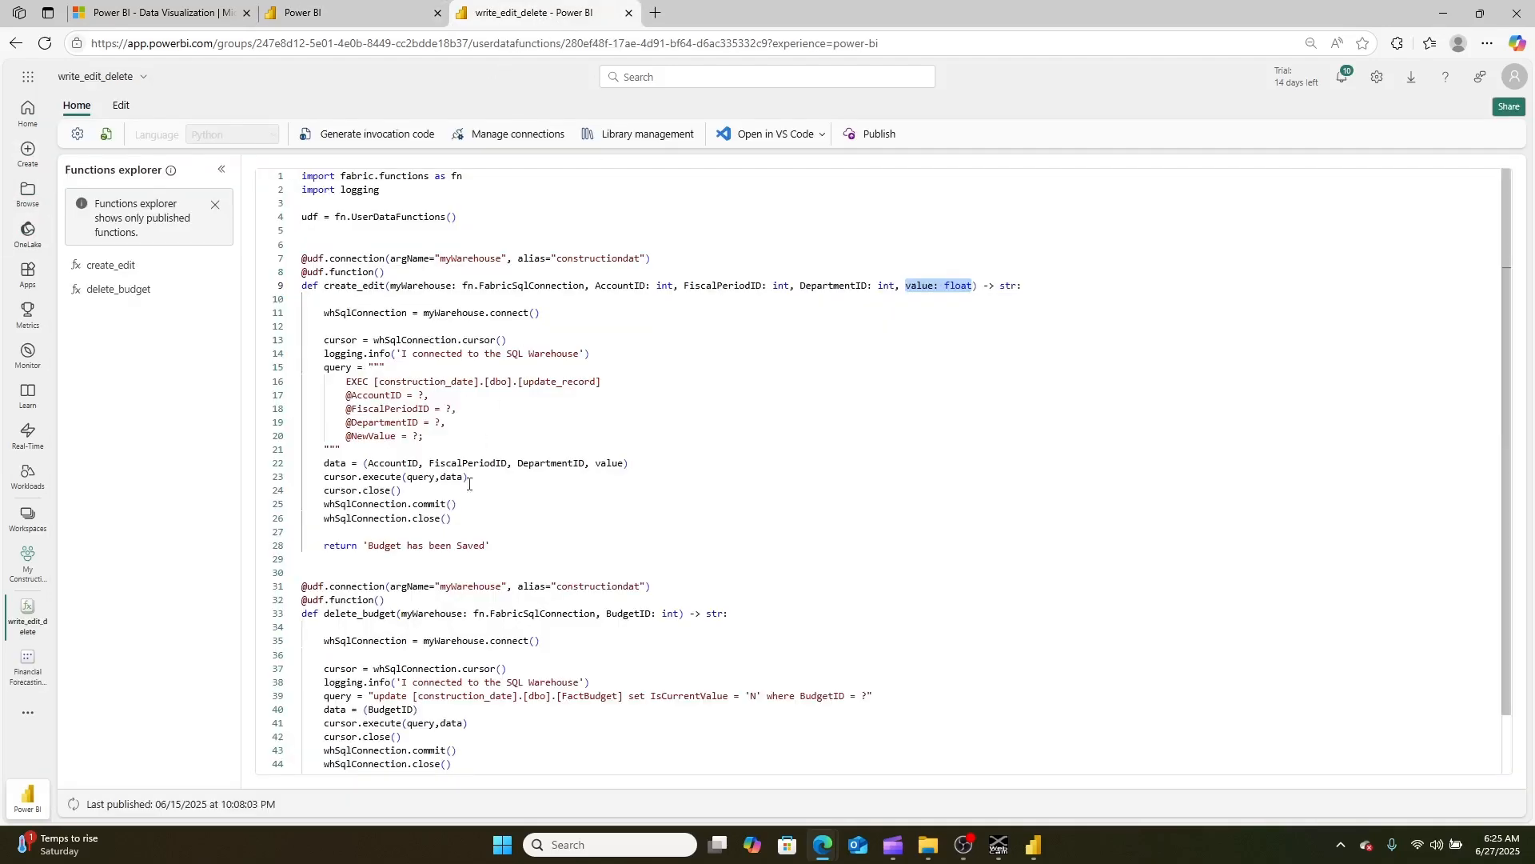
{"action": "left_click", "coordinate": [596, 286]}
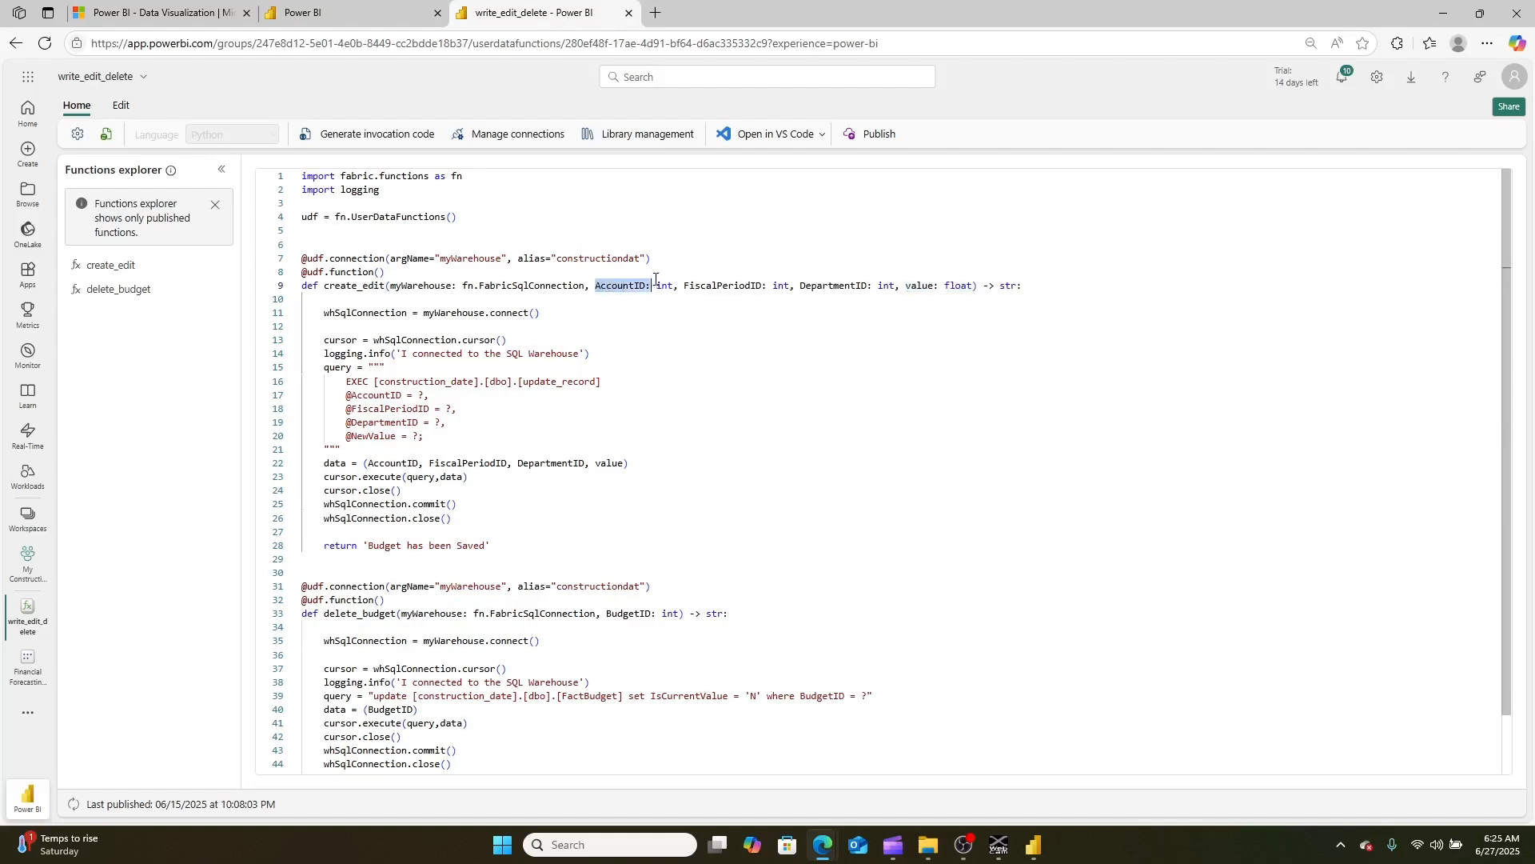
{"action": "left_click", "coordinate": [686, 285]}
{"action": "left_click_drag", "start_coordinate": [689, 286], "coordinate": [885, 285]}
{"action": "left_click", "coordinate": [829, 285]}
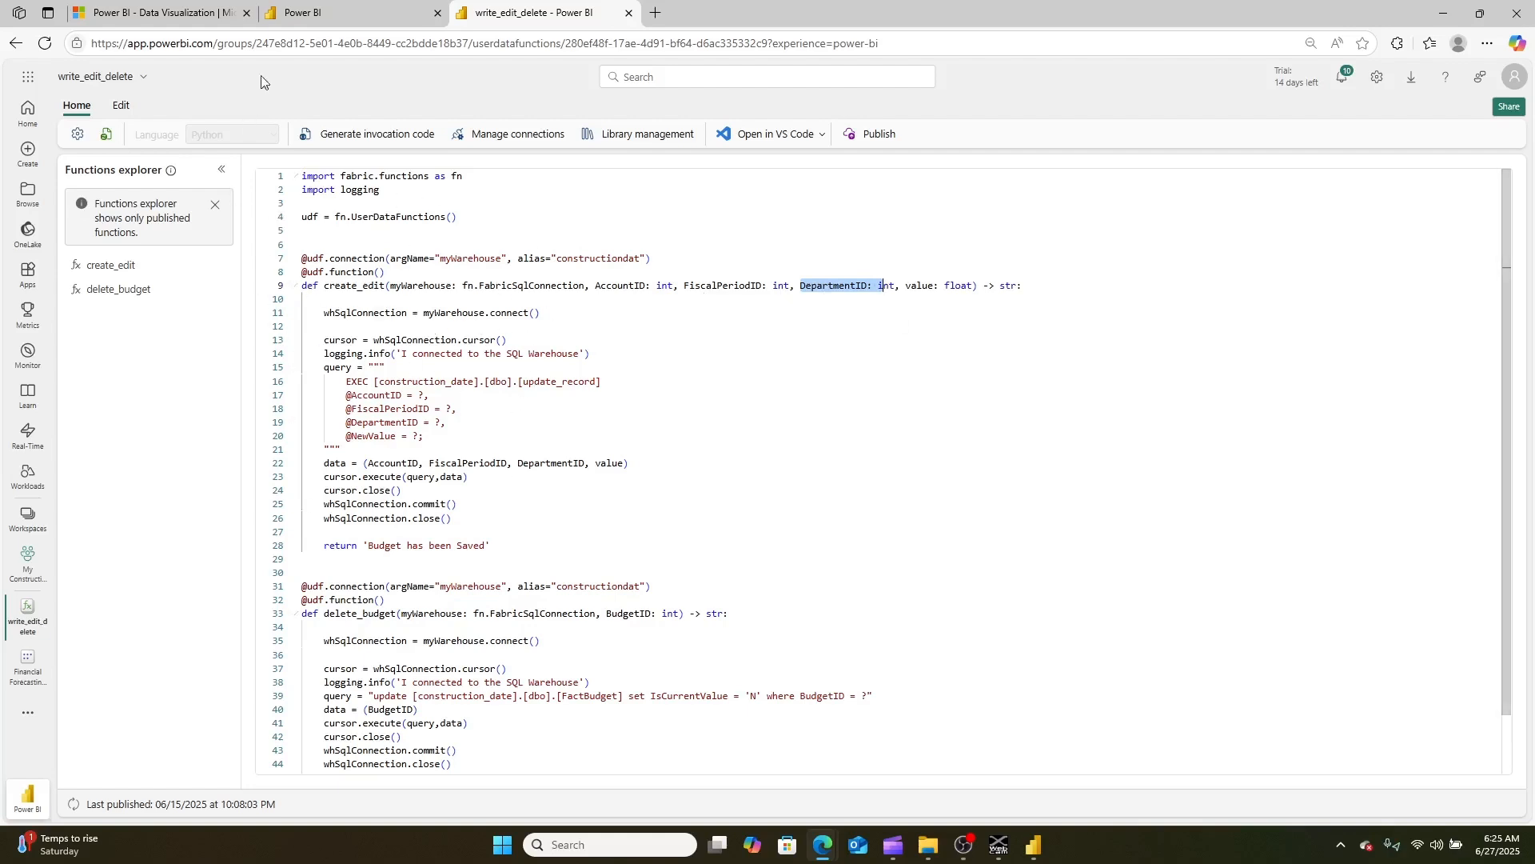
- Create a measure in the data model defined as Selected Account = SELECTEDVALUE(Accounts[Account ID])
{"action": "left_click", "coordinate": [309, 18]}
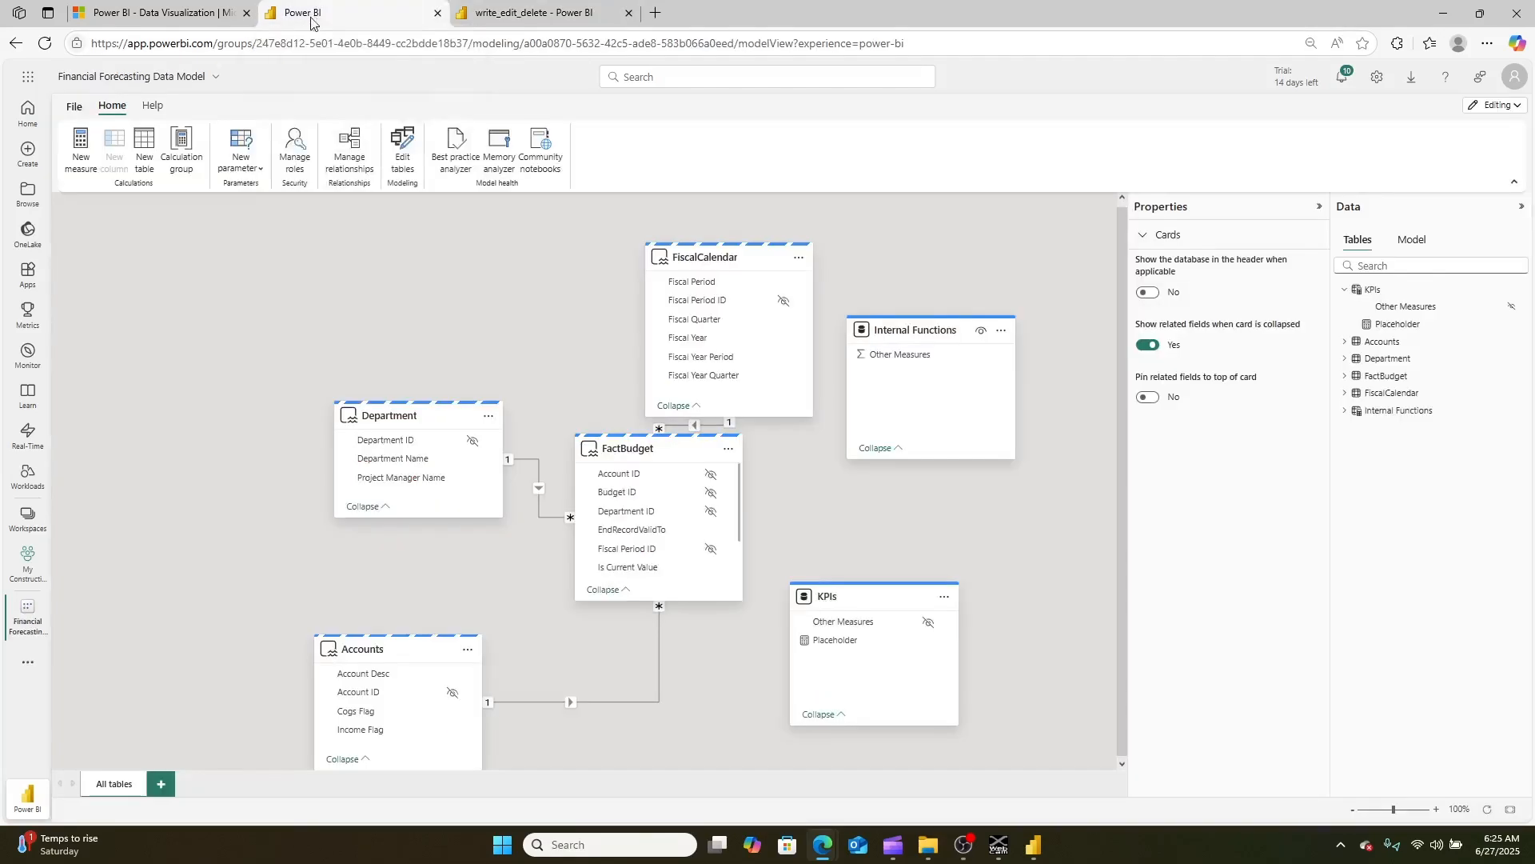
{"action": "left_click", "coordinate": [80, 143]}
{"action": "left_click", "coordinate": [193, 208]}
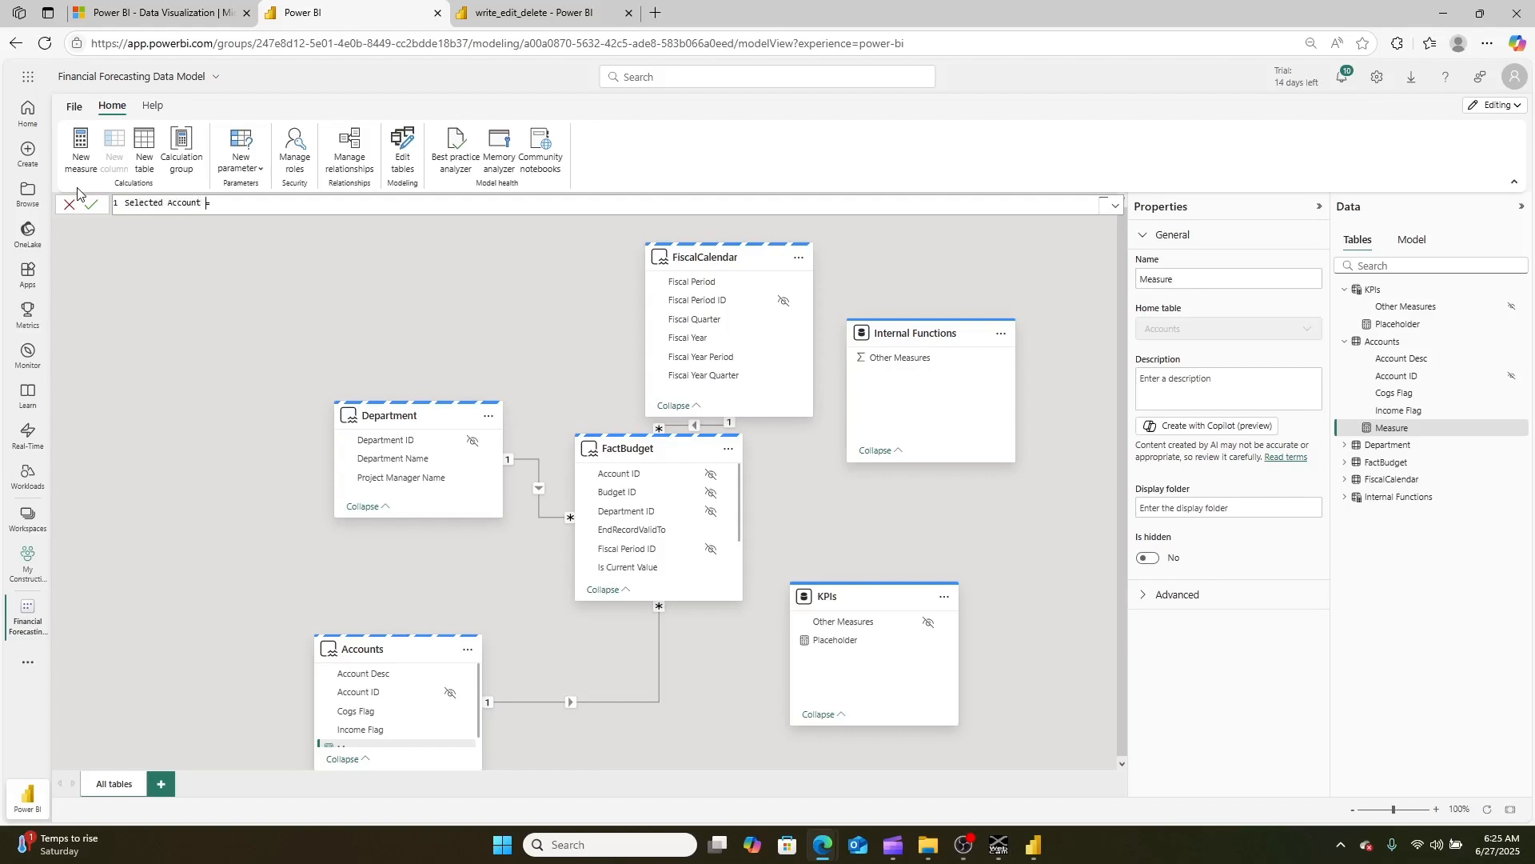
{"action": "type", "text": "selected"}
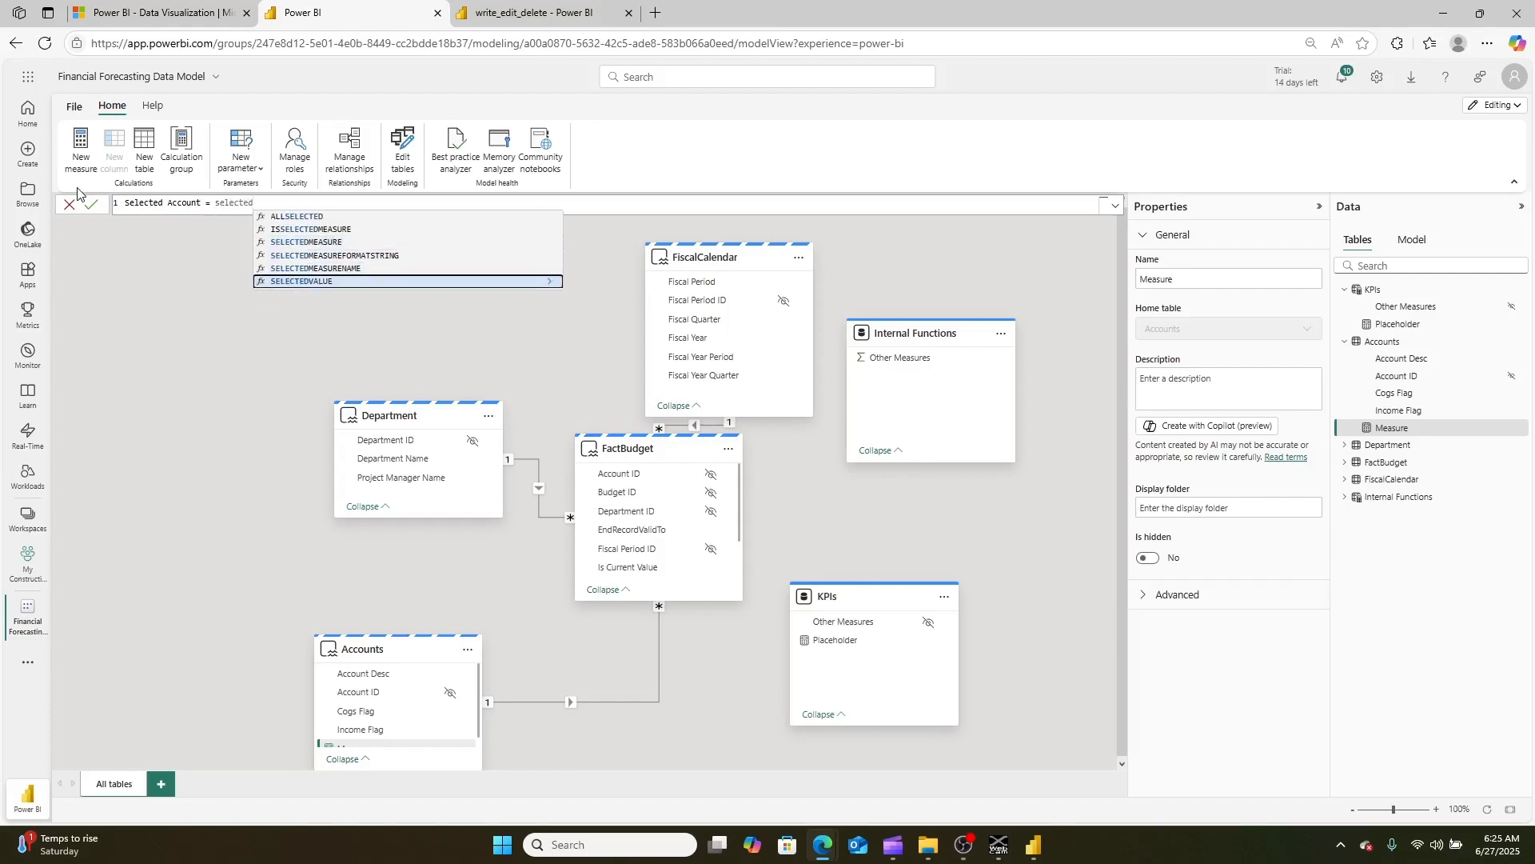
{"action": "key", "text": "Tab"}
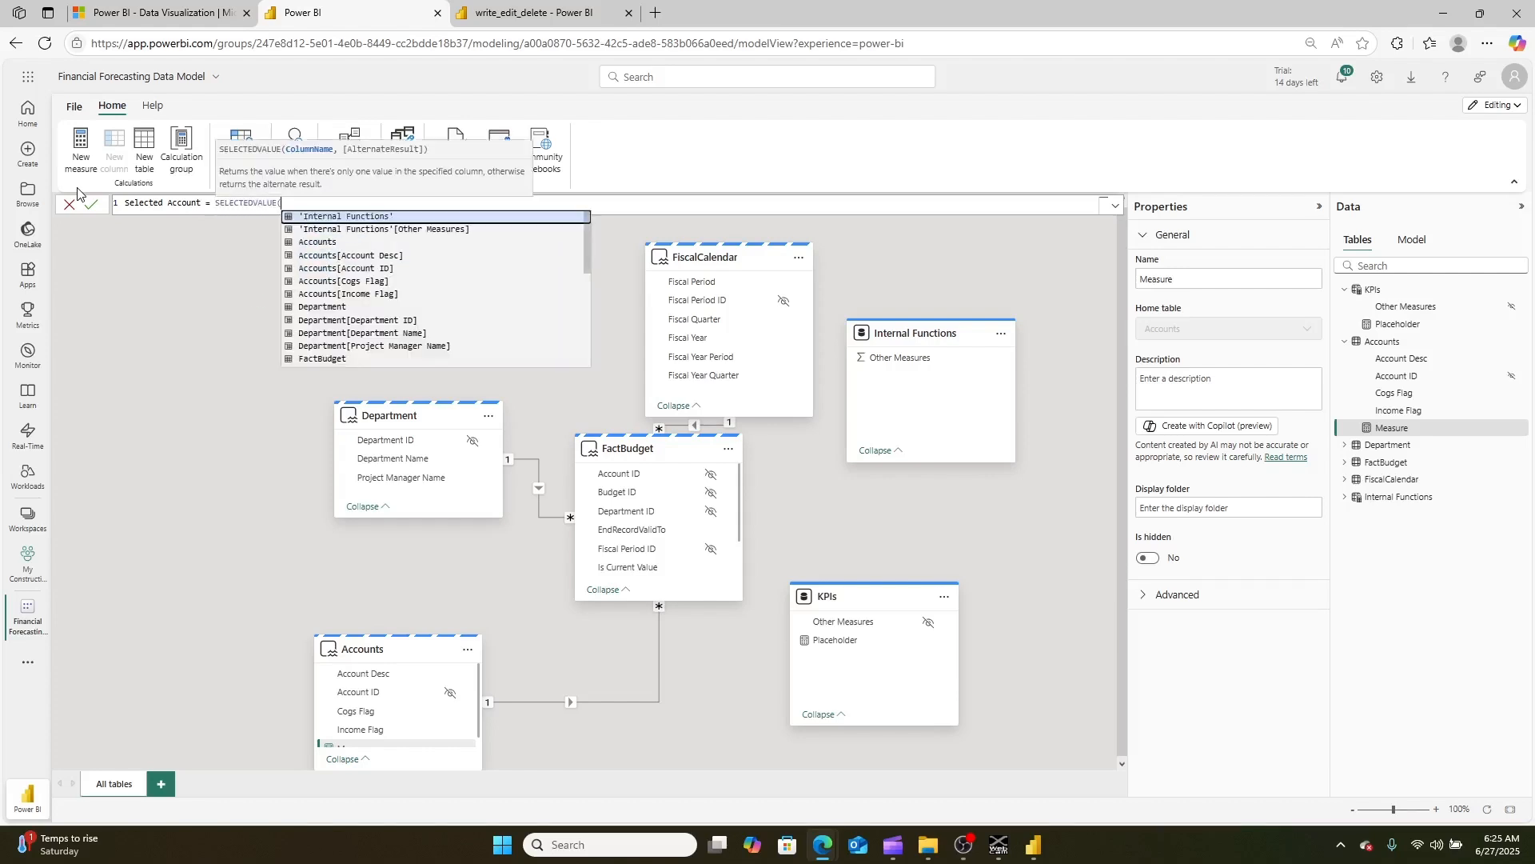
{"action": "key", "text": "Down"}
{"action": "key", "text": "Down"}
{"action": "key", "text": "Down"}
{"action": "key", "text": "Down"}
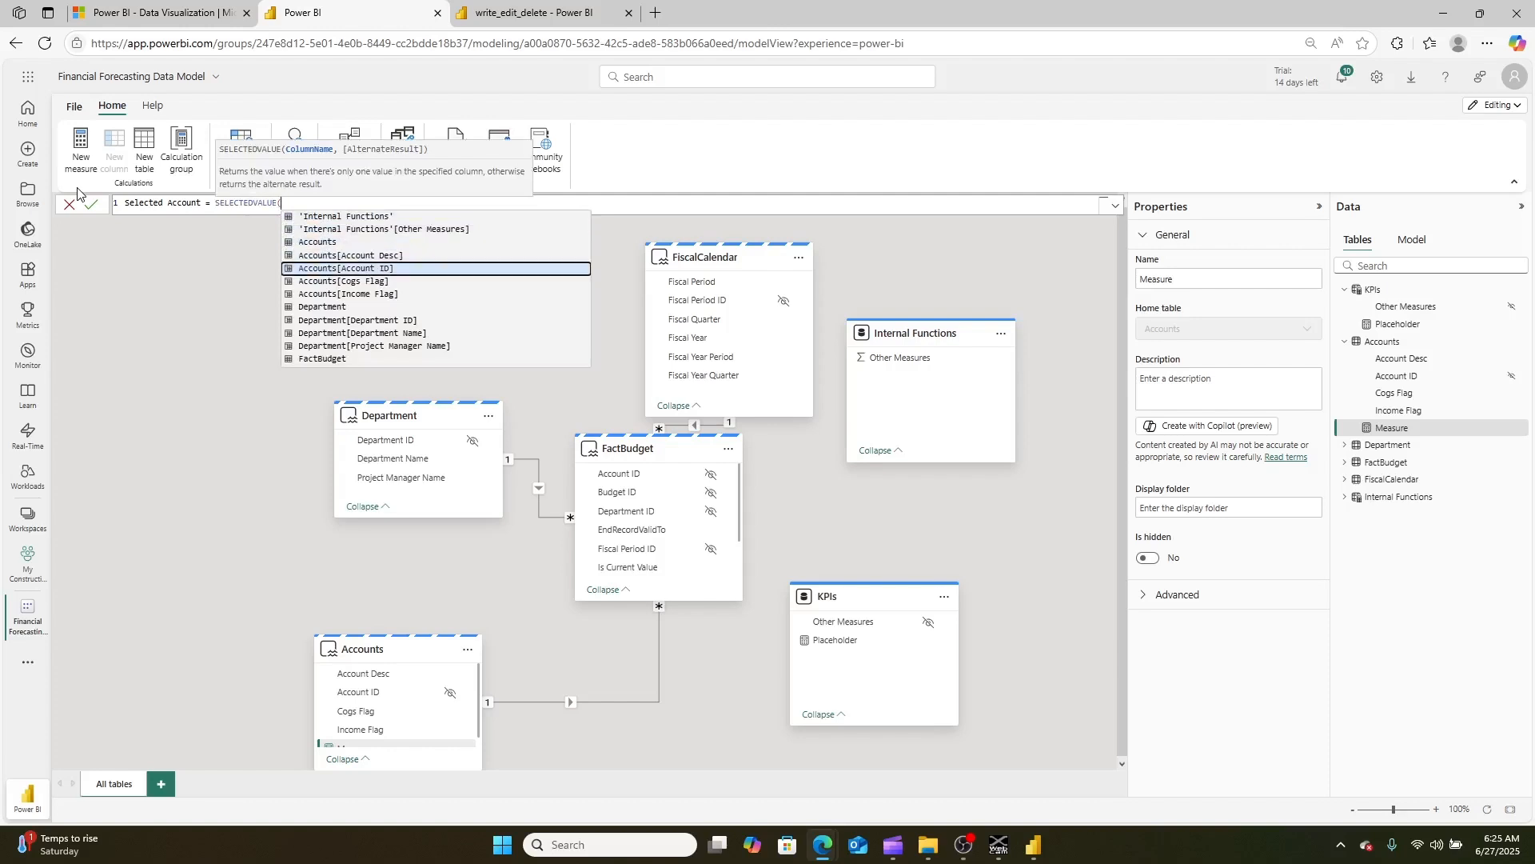
{"action": "key", "text": "Tab"}
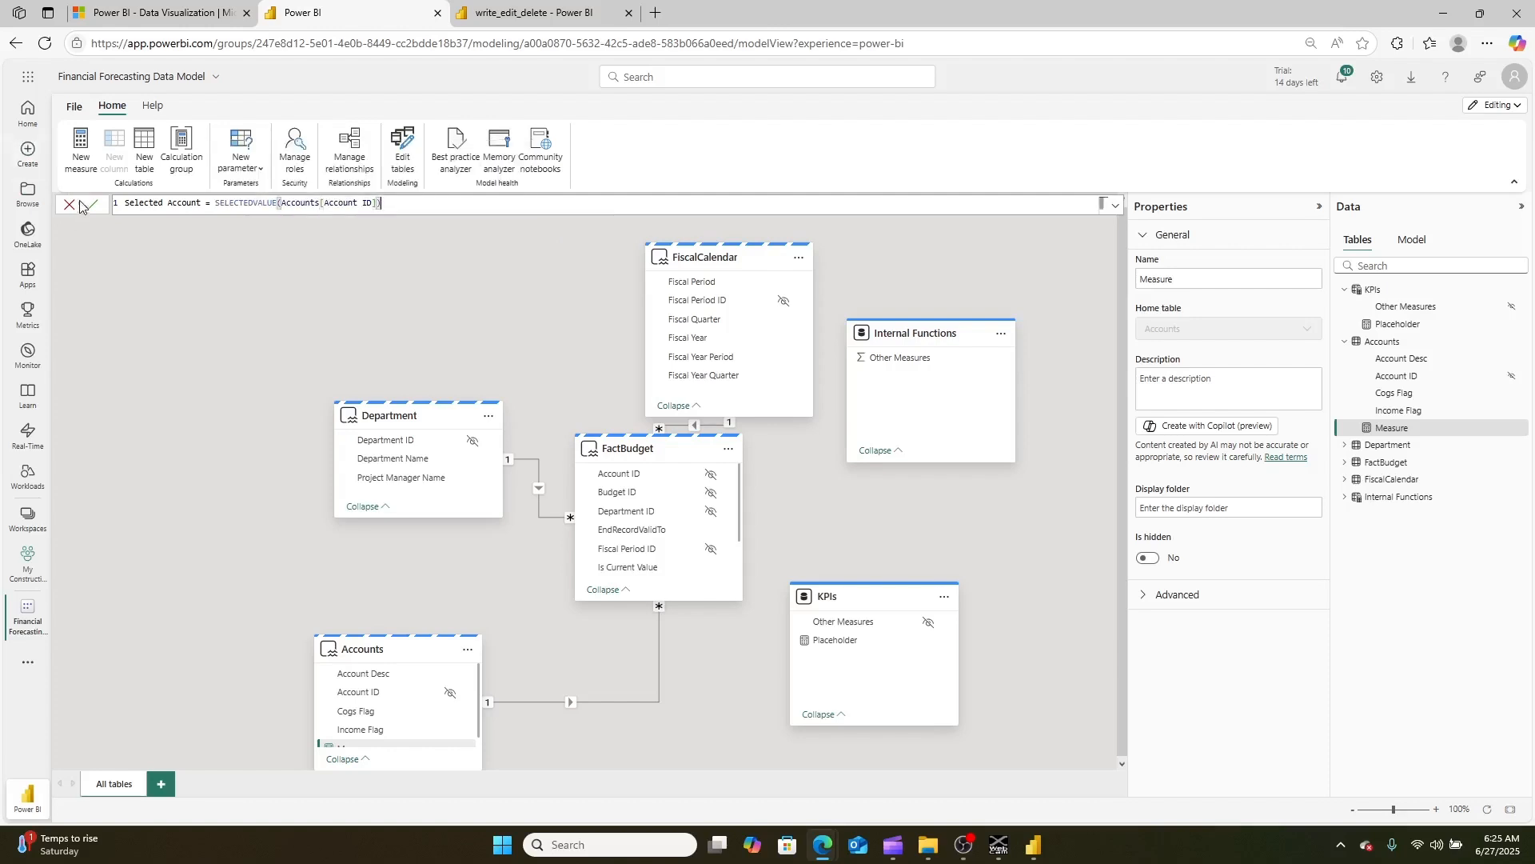
{"action": "left_click", "coordinate": [92, 206]}
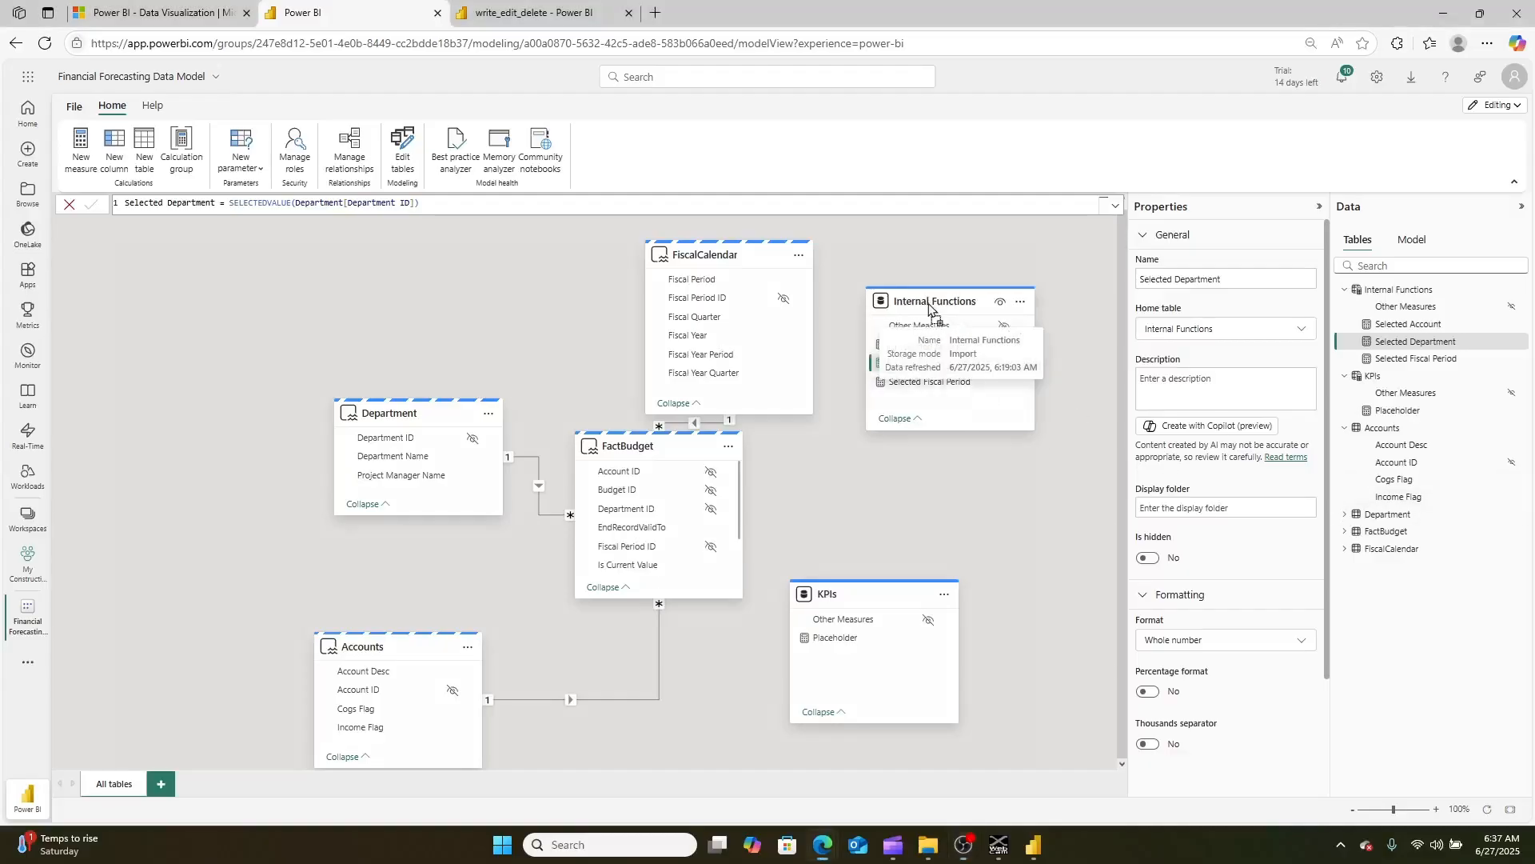
- Nudge the Internal Functions card closer to FiscalCalendar, and refresh the Simple Power BI Template report in Power BI Desktop
{"action": "left_click_drag", "start_coordinate": [946, 310], "coordinate": [921, 313]}
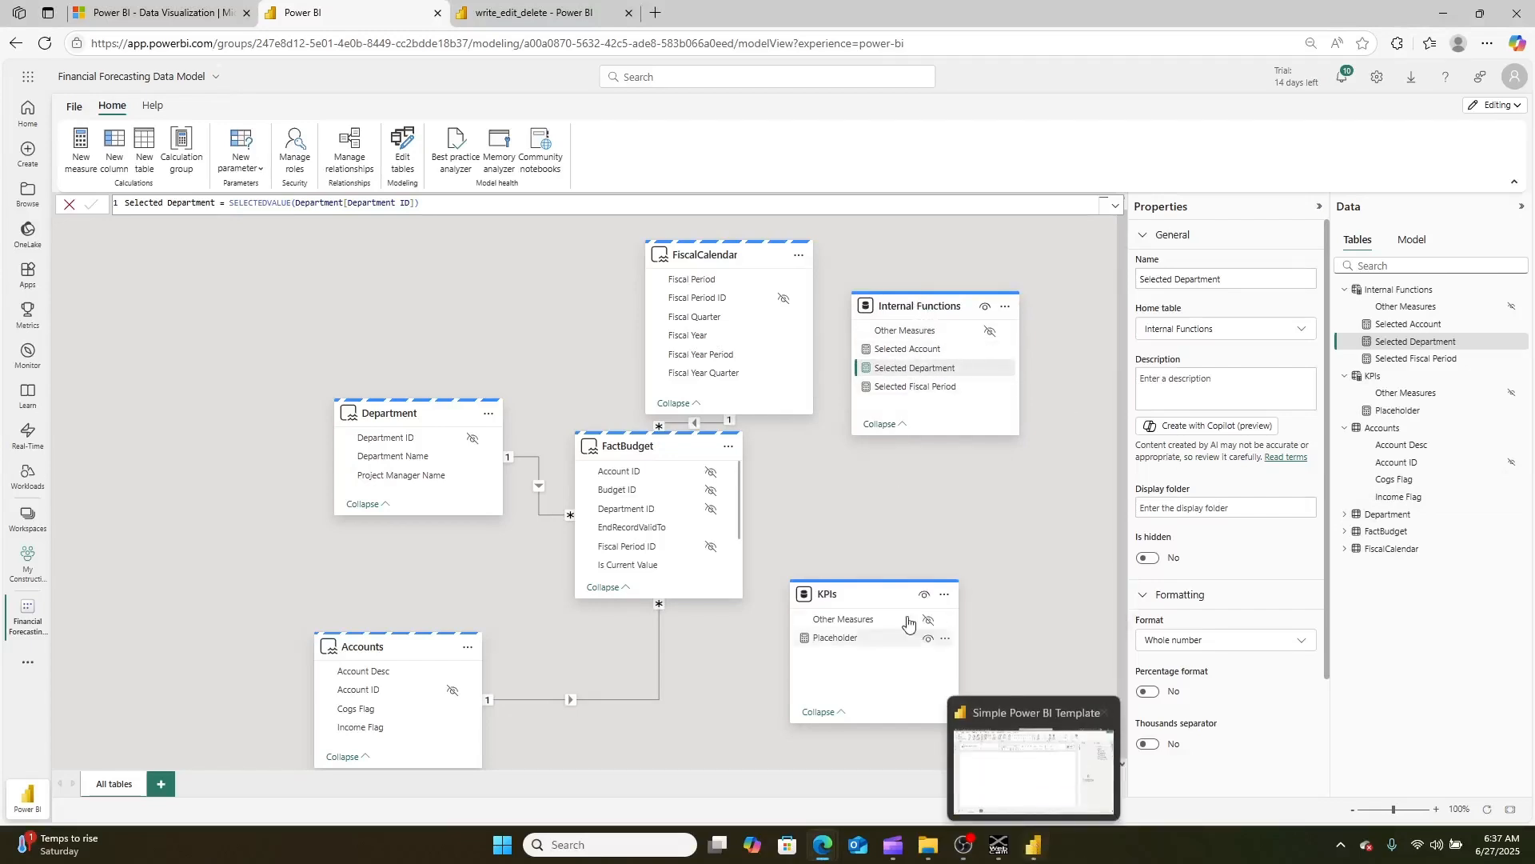
{"action": "left_click", "coordinate": [1043, 849]}
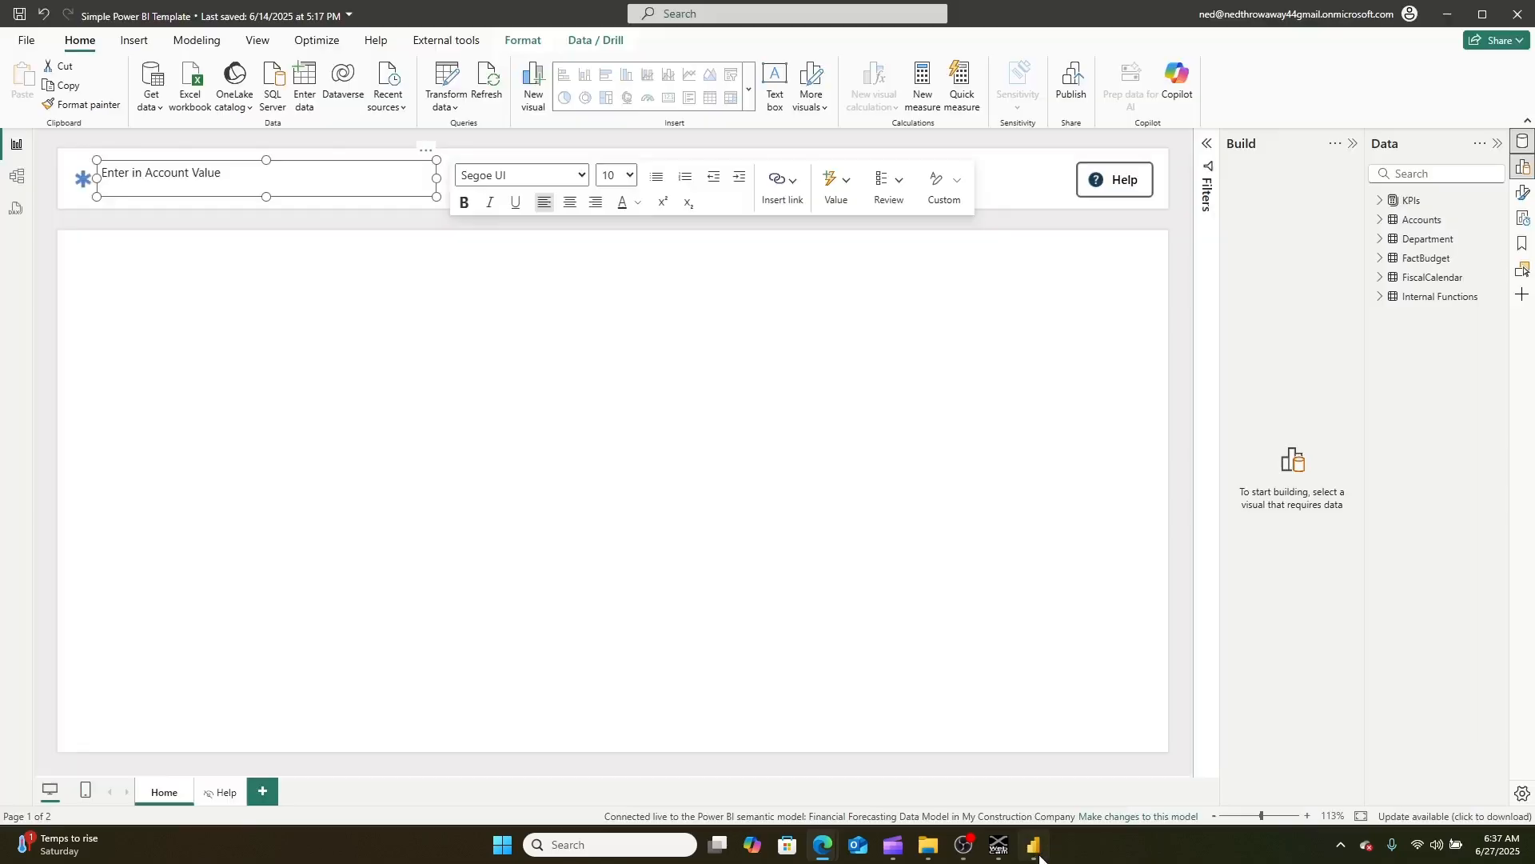
{"action": "left_click", "coordinate": [929, 394]}
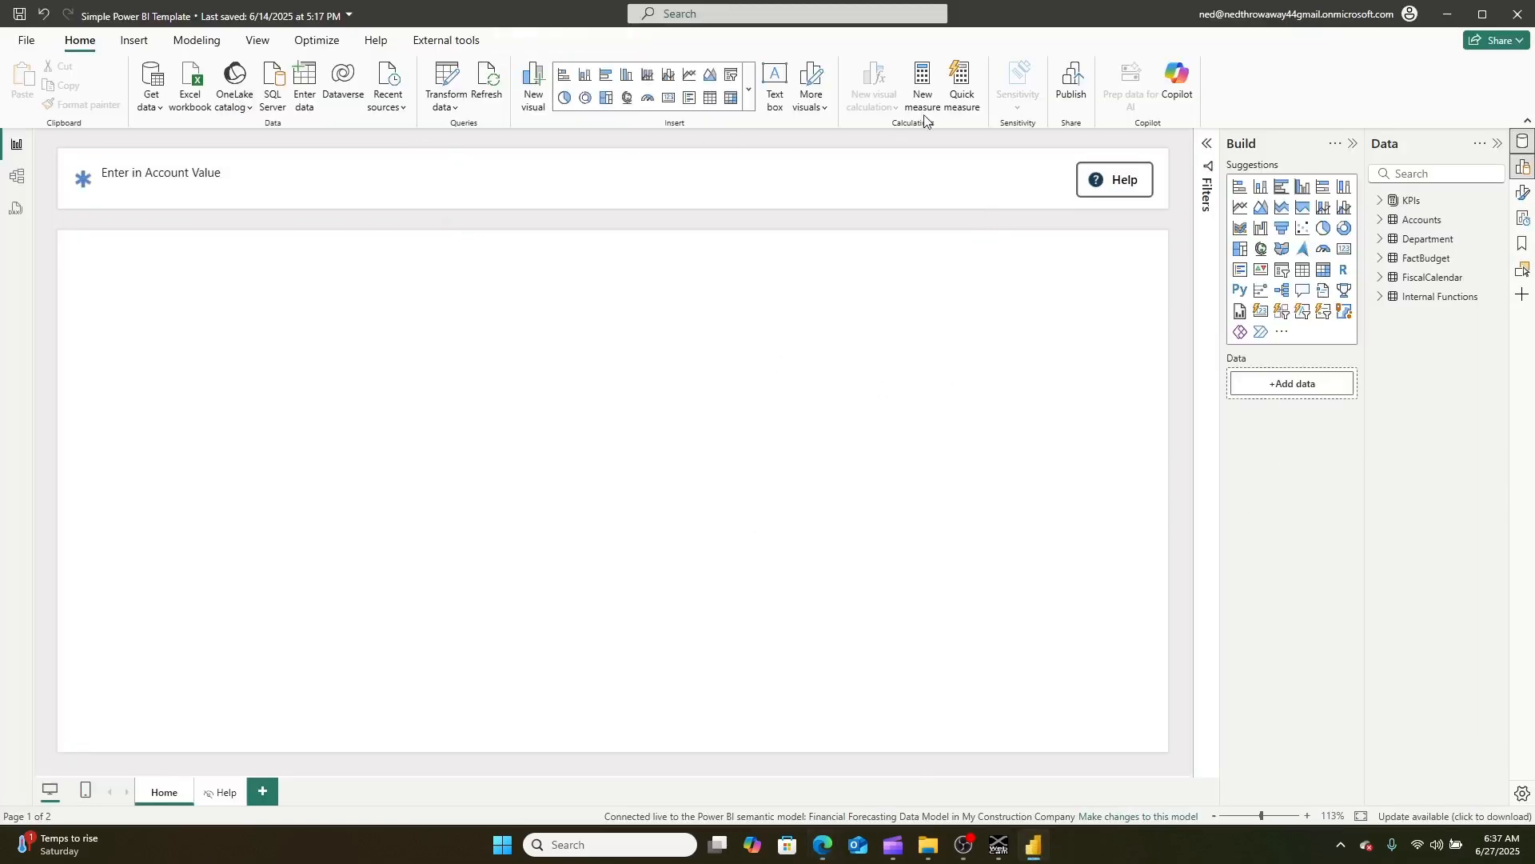
{"action": "left_click", "coordinate": [482, 90]}
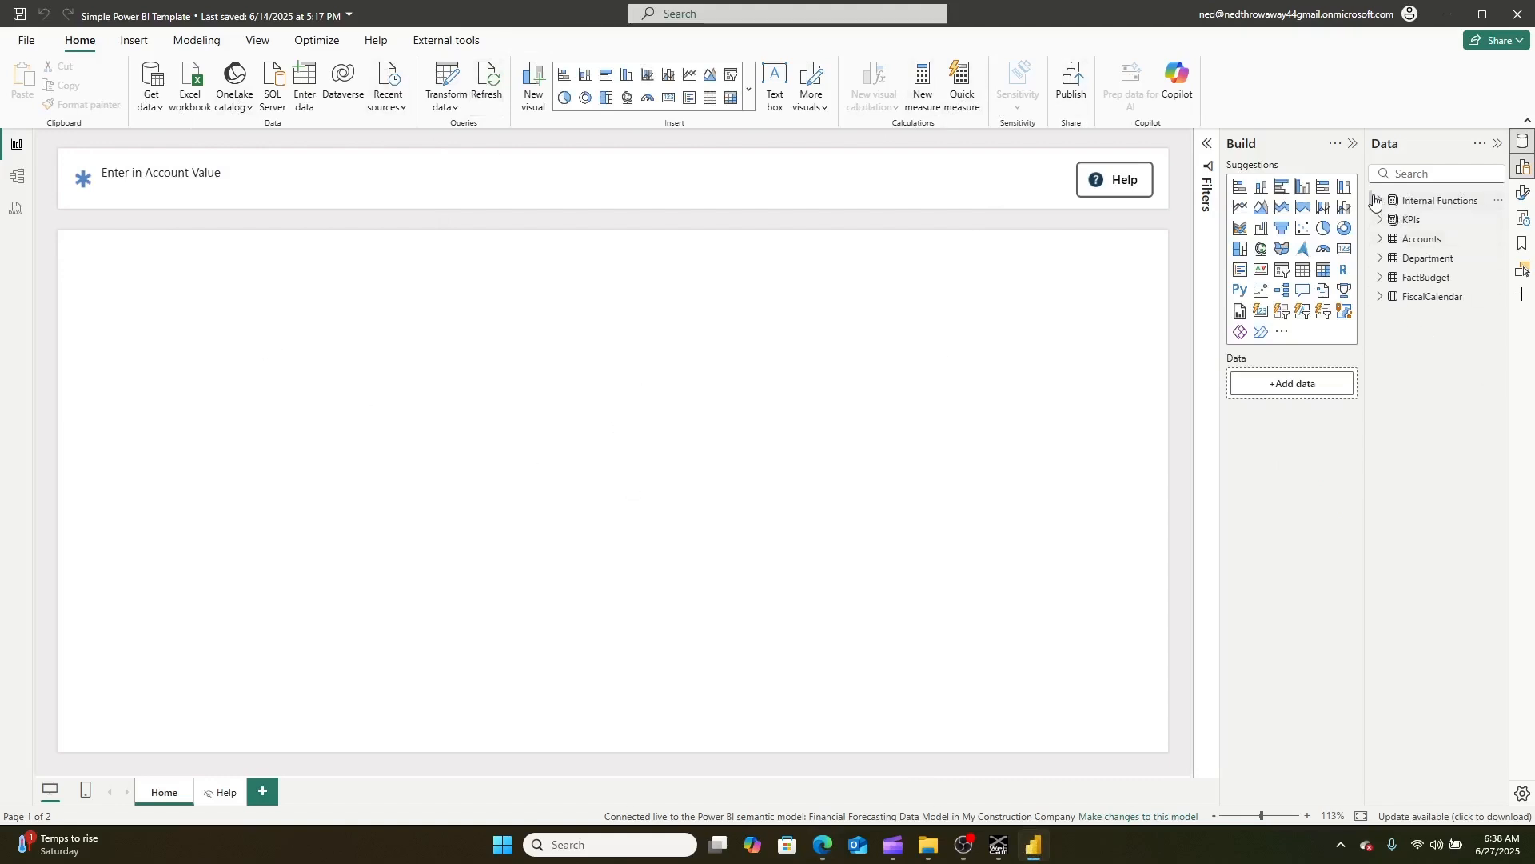
- Add a table visual with the Selected Account, Selected Department and Selected Fiscal Period measures, widened to fit all three columns
{"action": "left_click", "coordinate": [1380, 199]}
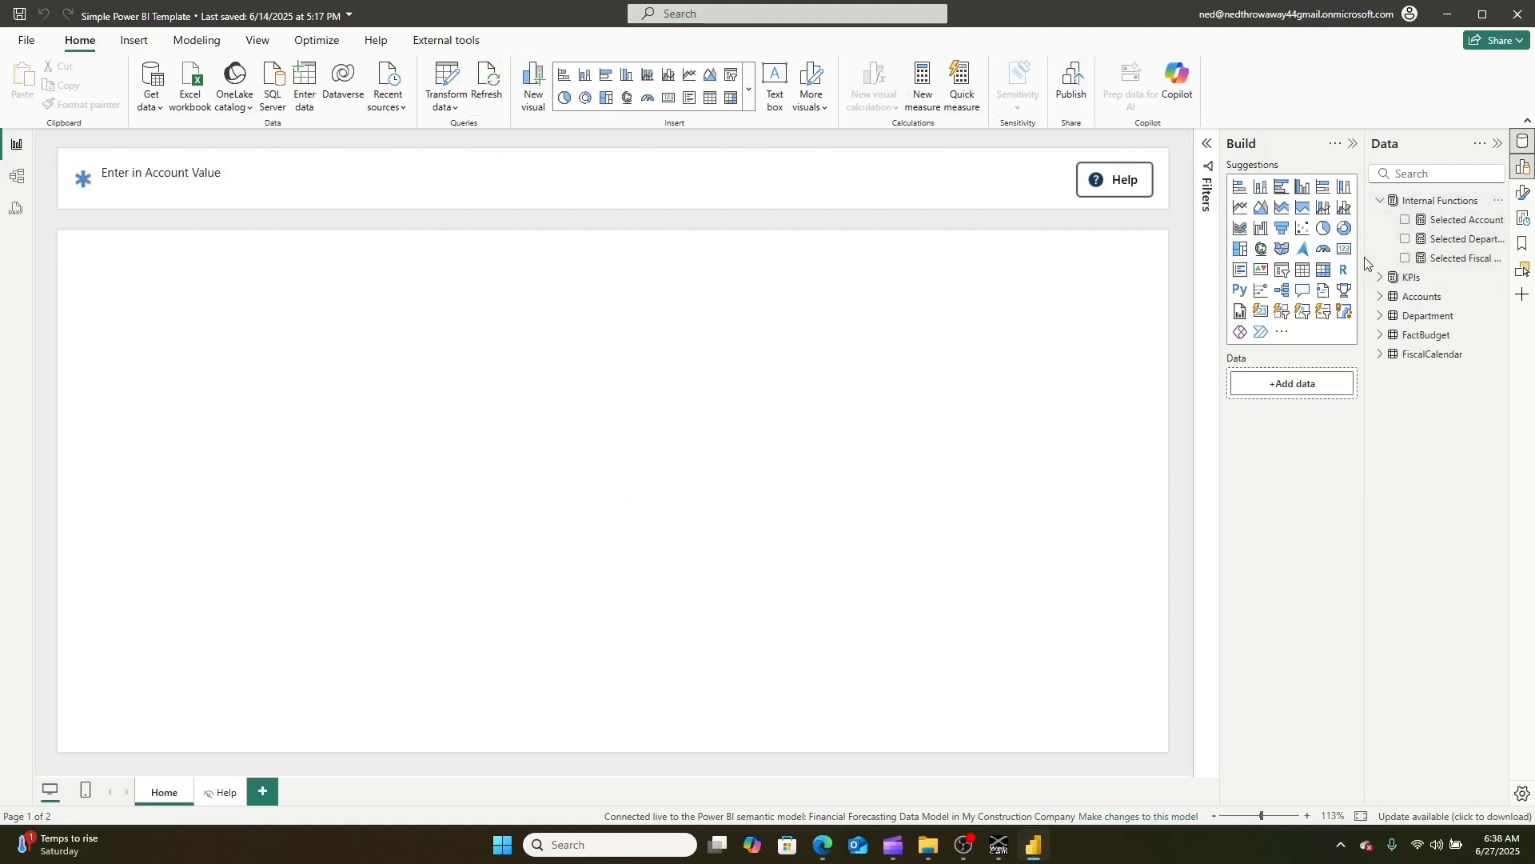
{"action": "left_click_drag", "start_coordinate": [1366, 261], "coordinate": [1266, 256]}
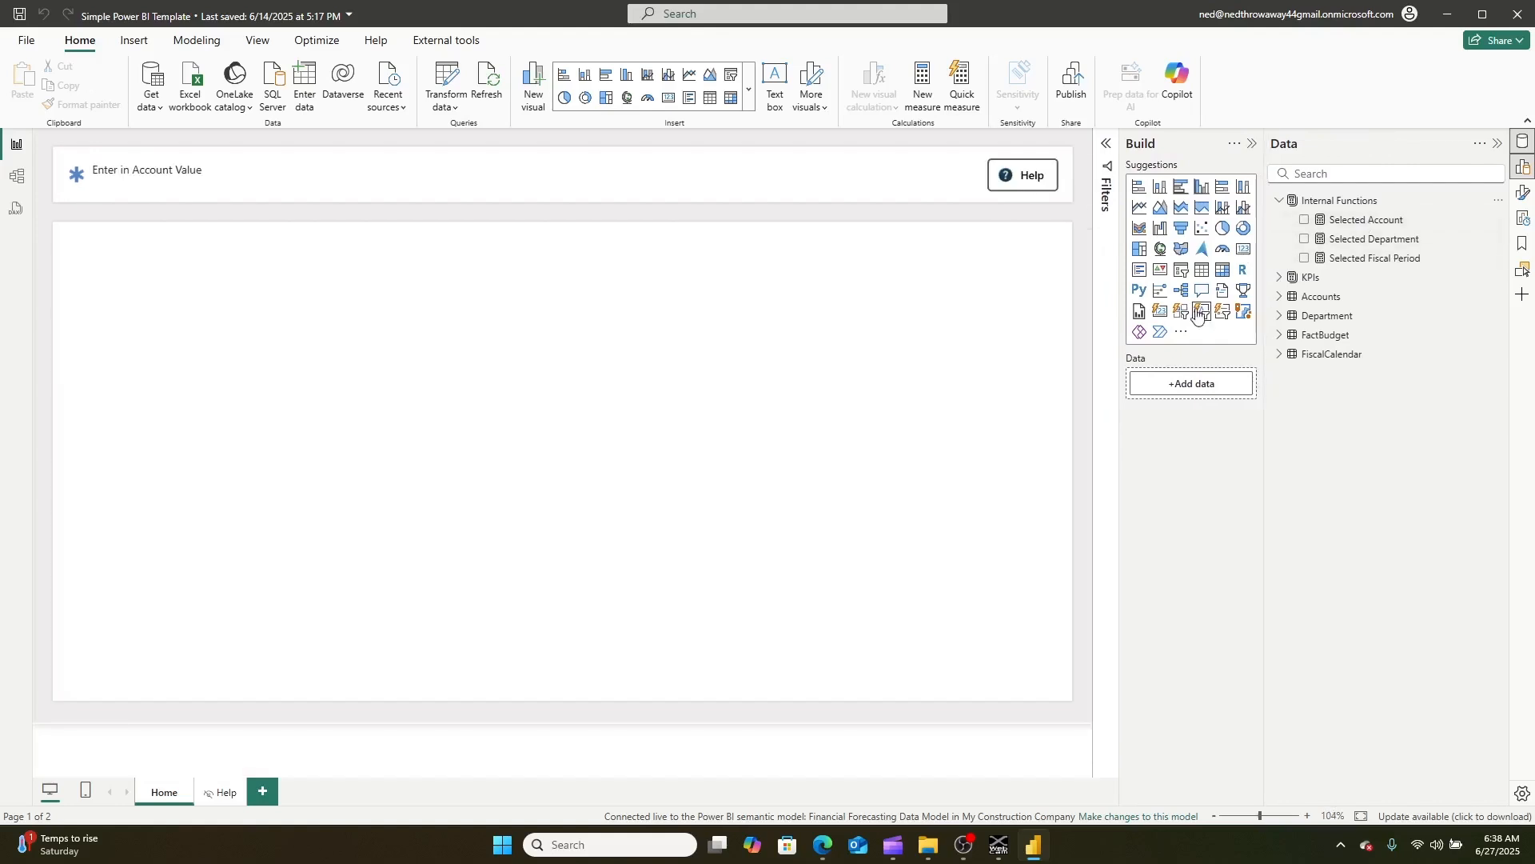
{"action": "left_click", "coordinate": [1202, 269]}
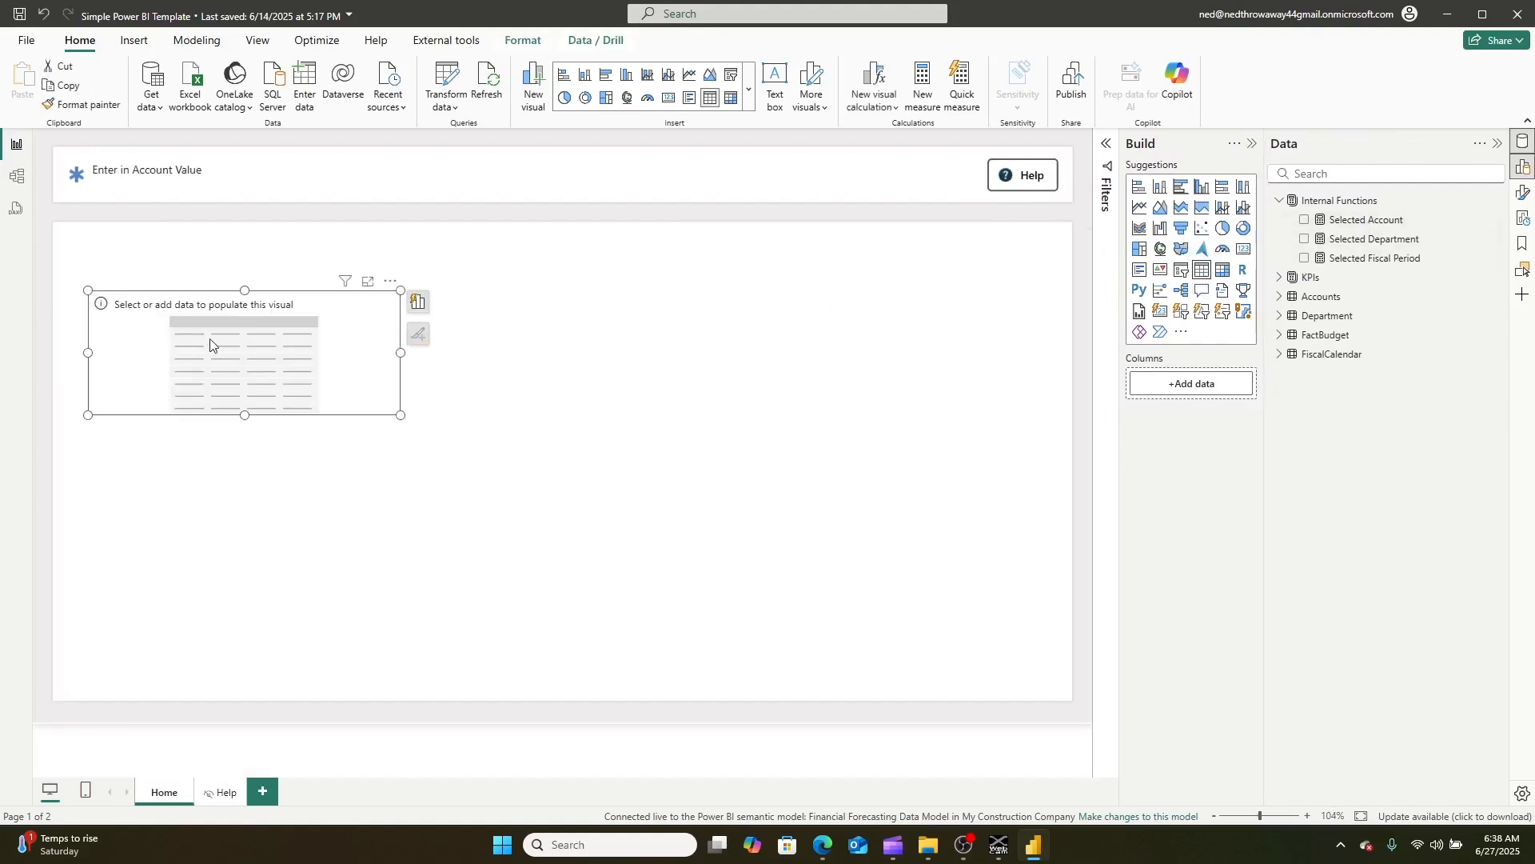
{"action": "left_click_drag", "start_coordinate": [210, 345], "coordinate": [556, 356]}
{"action": "left_click_drag", "start_coordinate": [1367, 220], "coordinate": [1190, 385]}
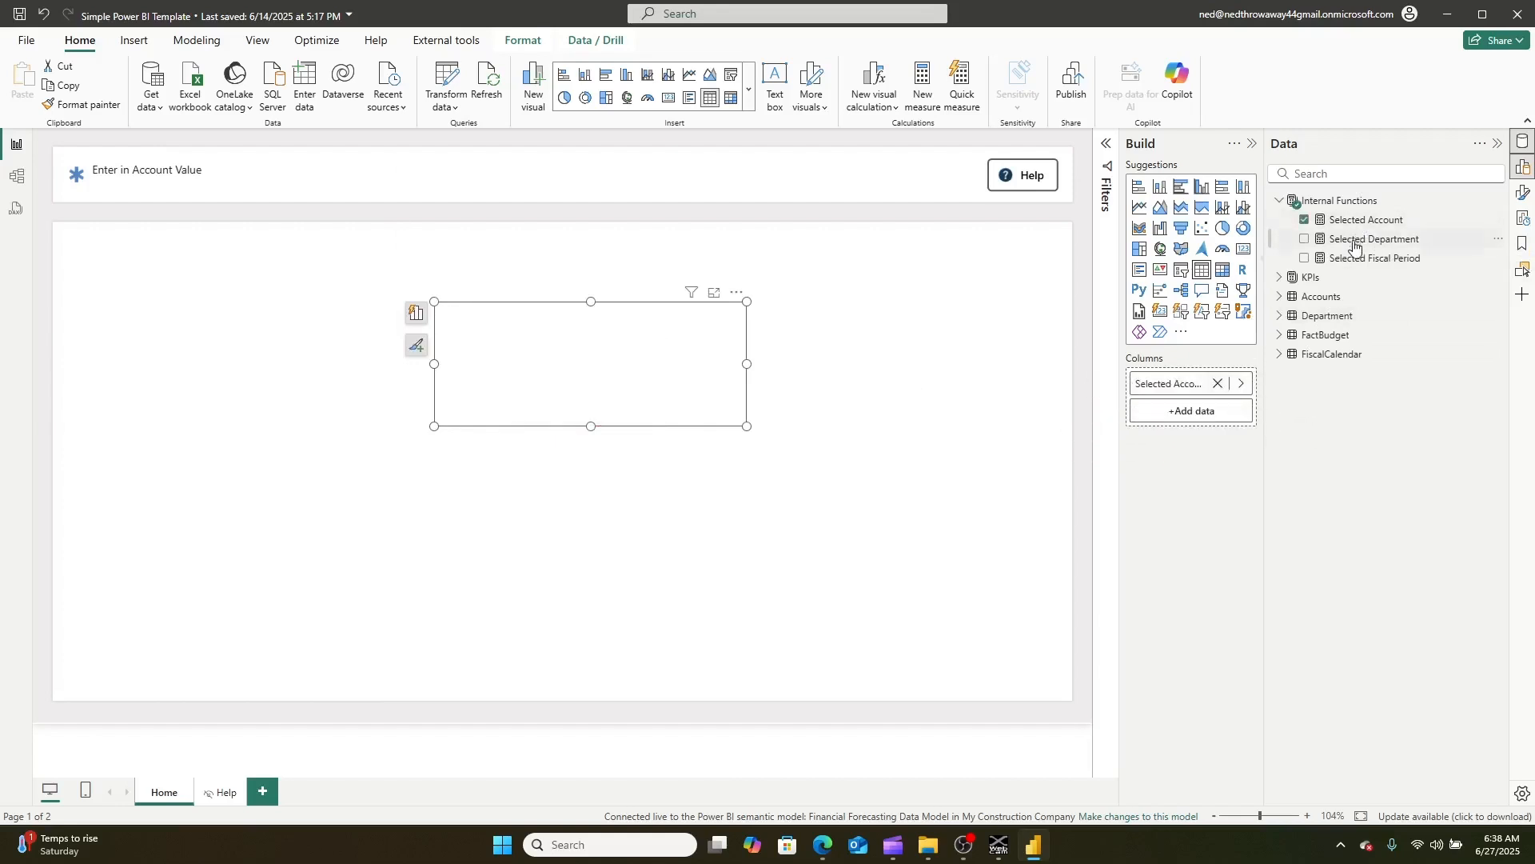
{"action": "left_click_drag", "start_coordinate": [1355, 246], "coordinate": [1176, 418]}
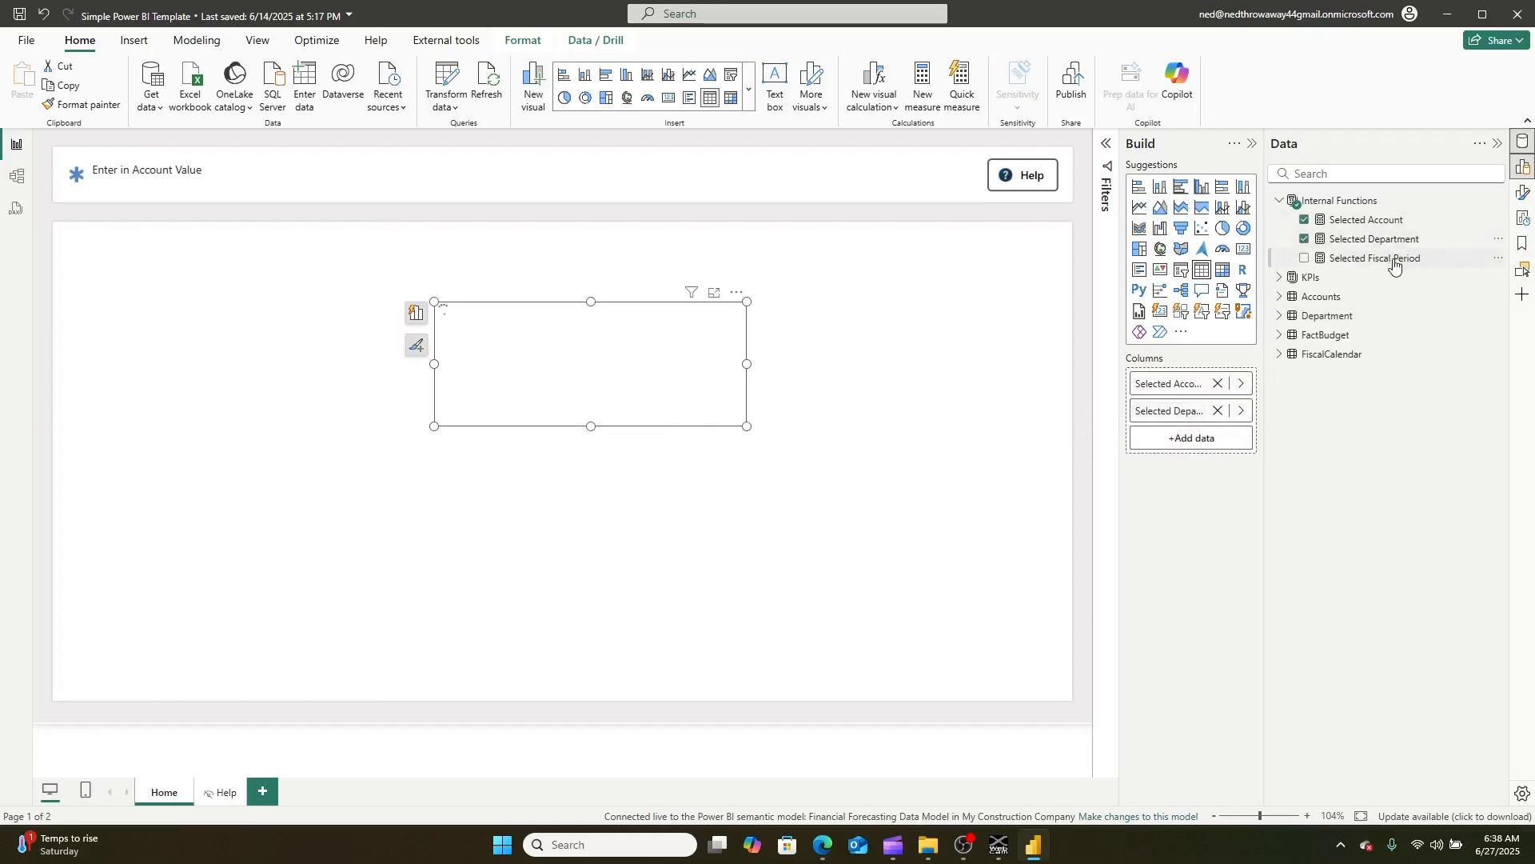
{"action": "left_click_drag", "start_coordinate": [1395, 264], "coordinate": [1212, 442]}
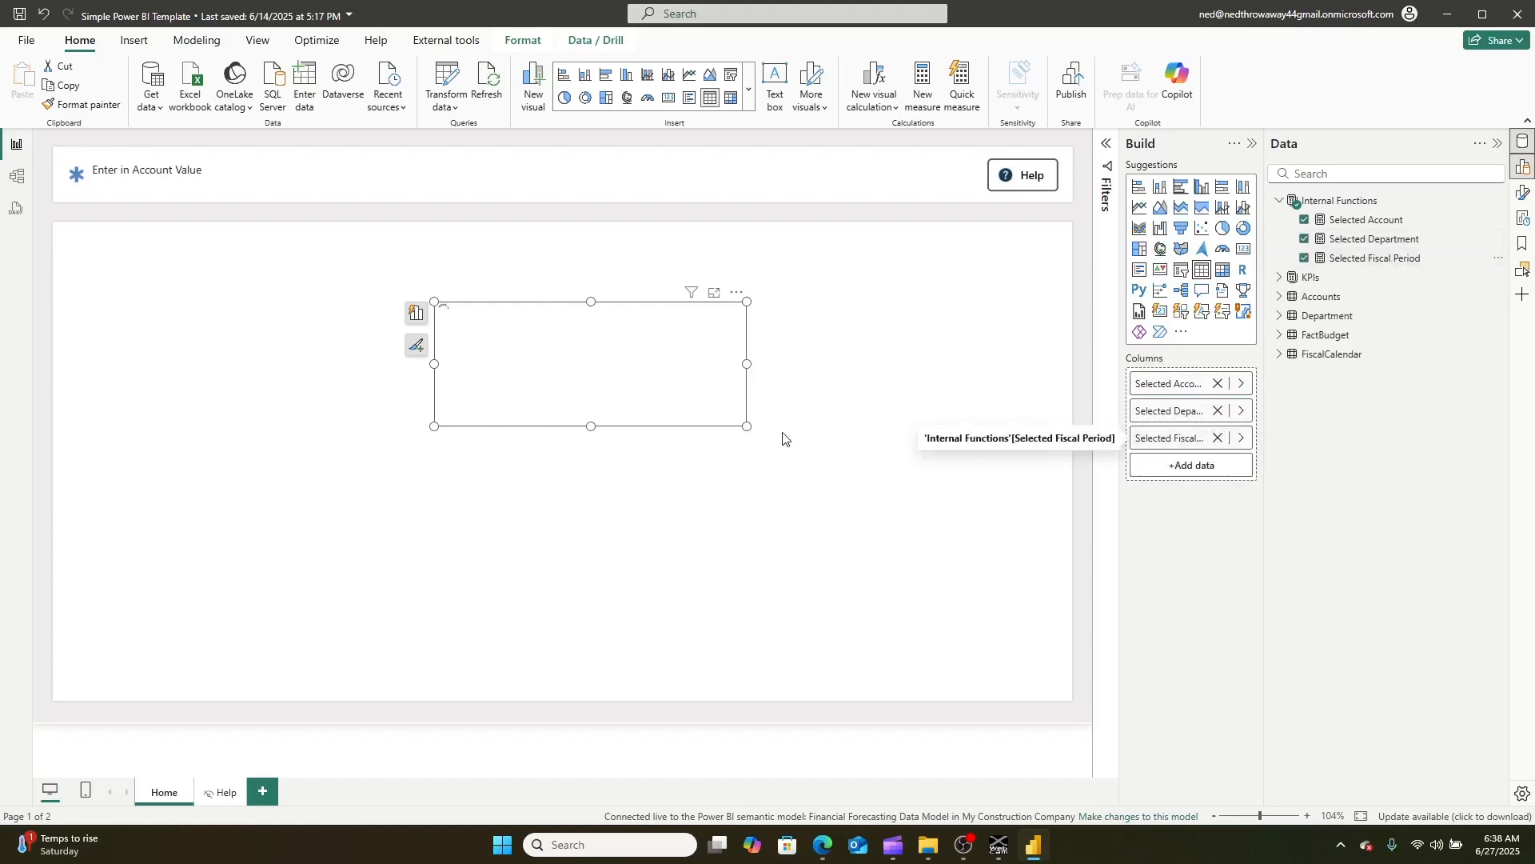
{"action": "left_click_drag", "start_coordinate": [437, 363], "coordinate": [392, 366]}
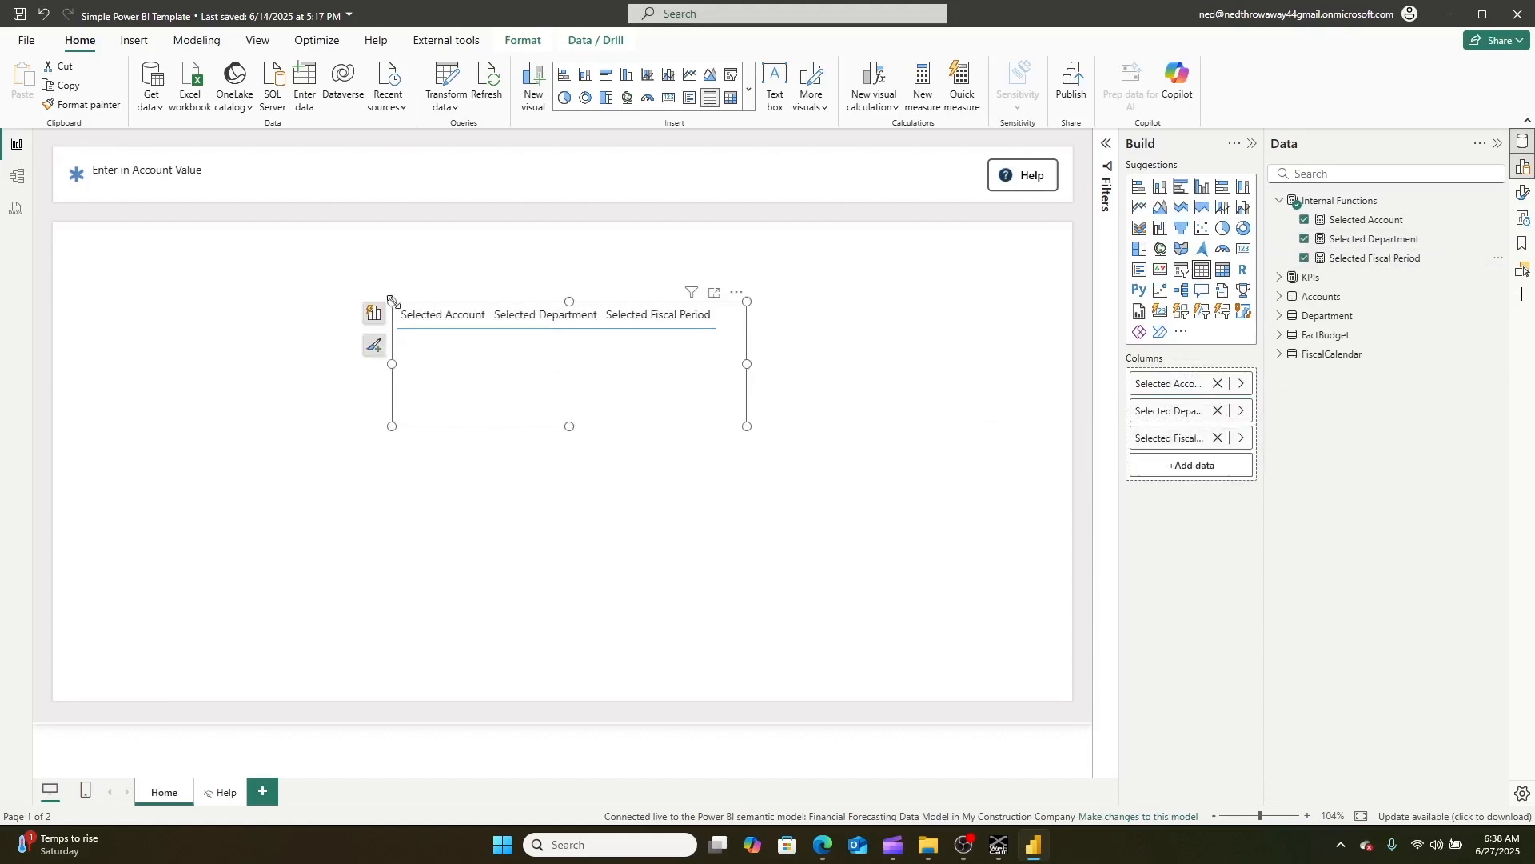
- Add a slicer on Account Desc from the Accounts table, placed below the table visual
{"action": "left_click", "coordinate": [931, 455]}
{"action": "left_click", "coordinate": [1181, 270]}
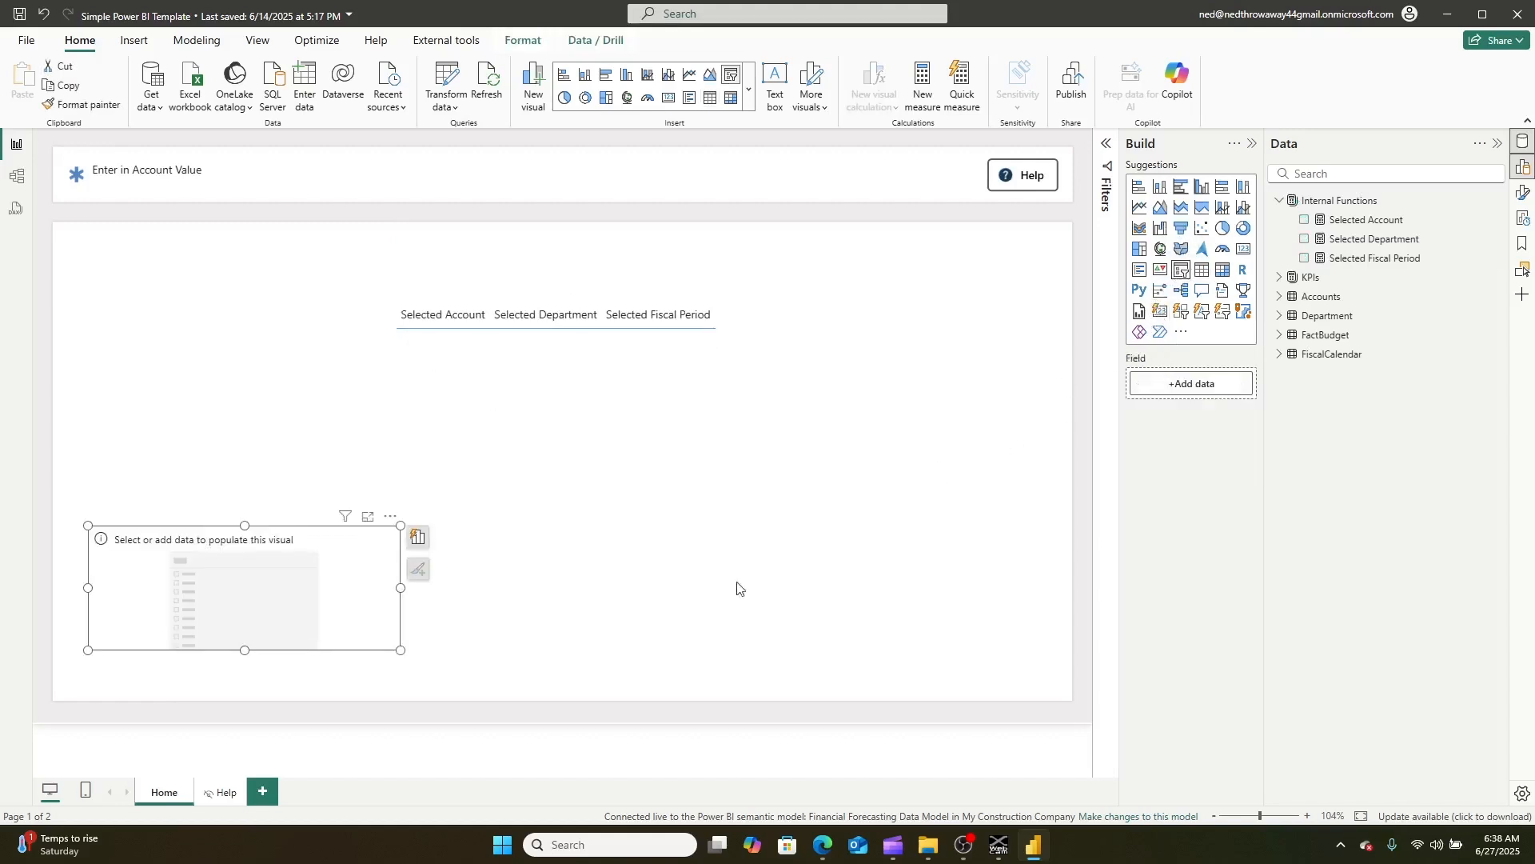
{"action": "left_click_drag", "start_coordinate": [254, 576], "coordinate": [315, 502]}
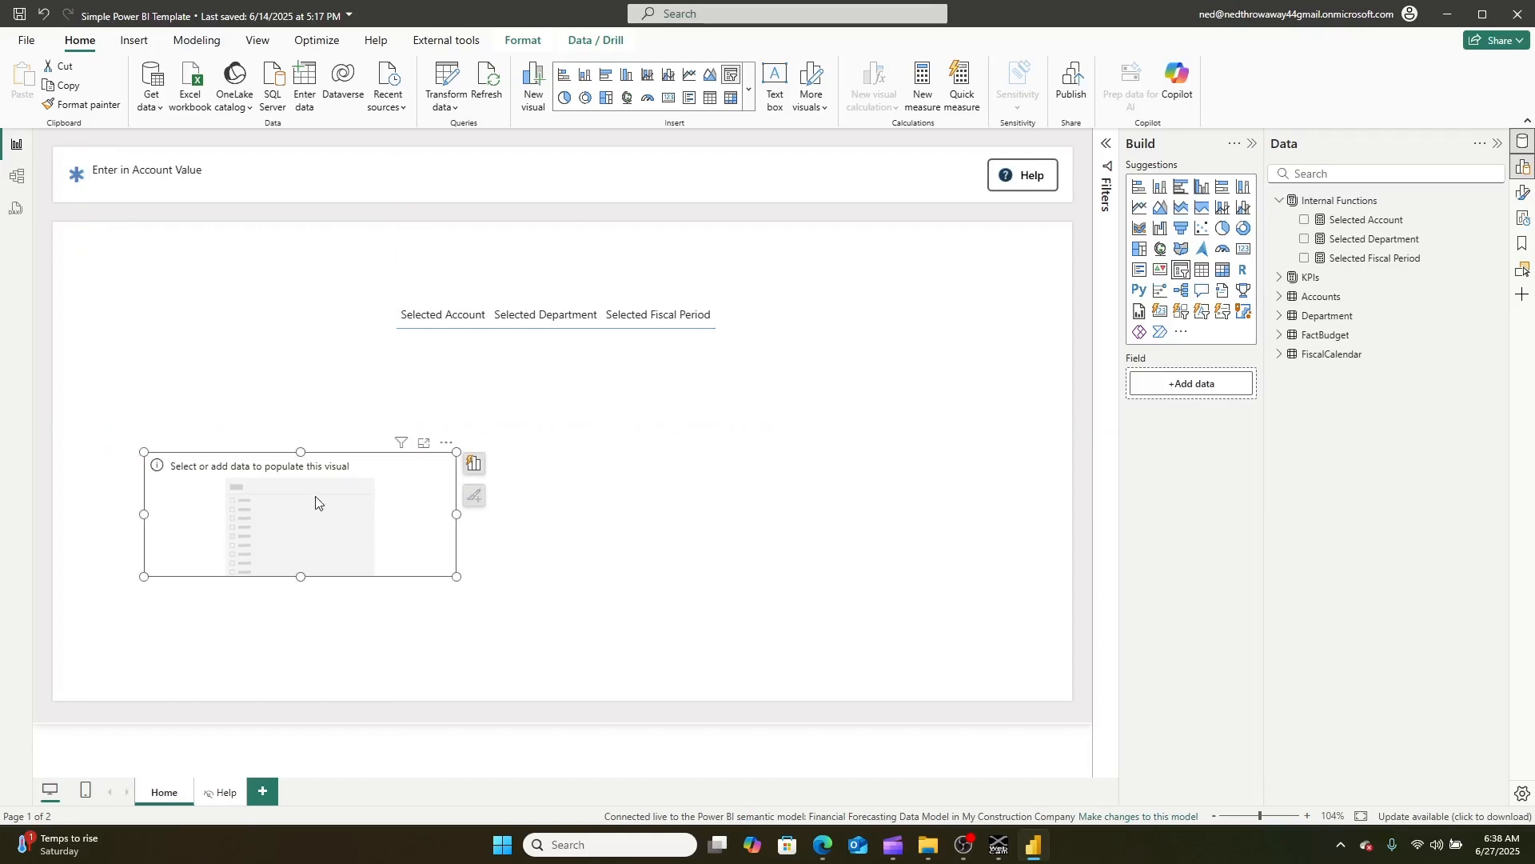
{"action": "left_click", "coordinate": [1278, 297]}
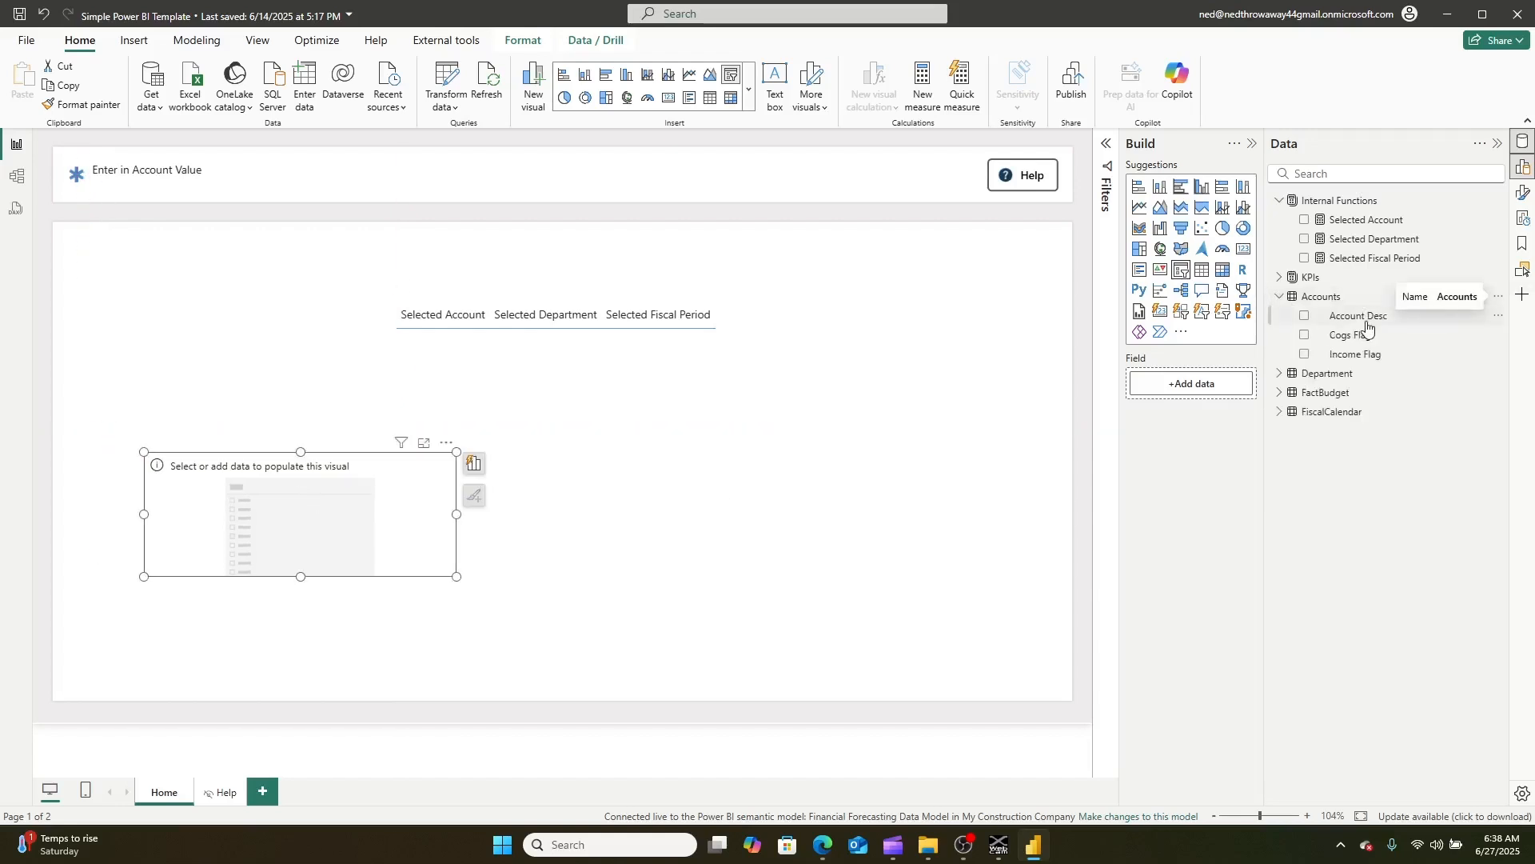
{"action": "left_click_drag", "start_coordinate": [1366, 319], "coordinate": [1211, 389]}
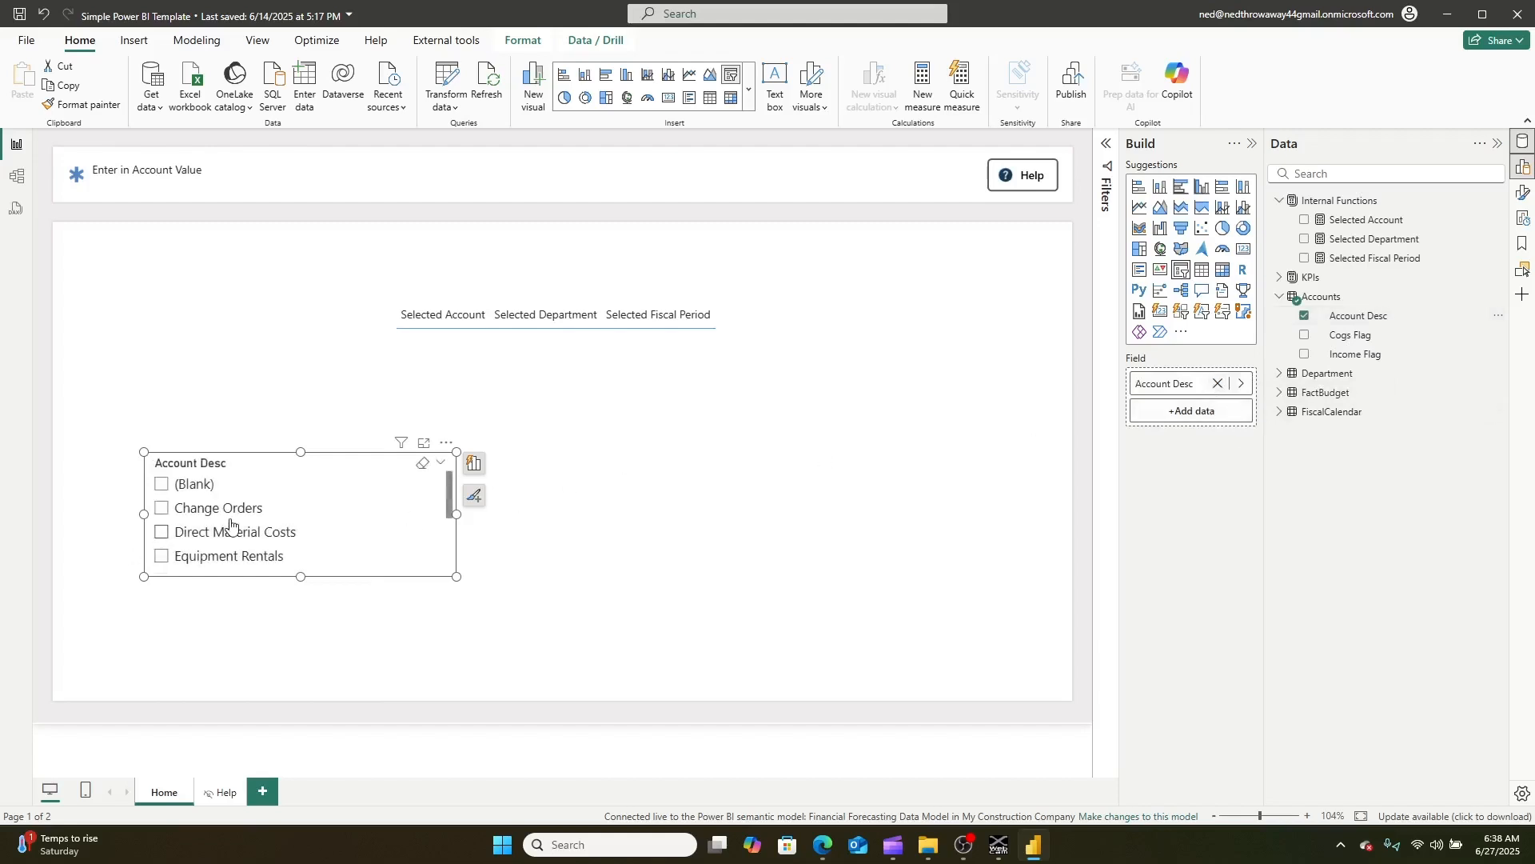
- Select only Equipment Rentals in the Account Desc slicer and make the slicer narrower
{"action": "scroll", "coordinate": [242, 523], "scroll_direction": "down", "scroll_amount": 3}
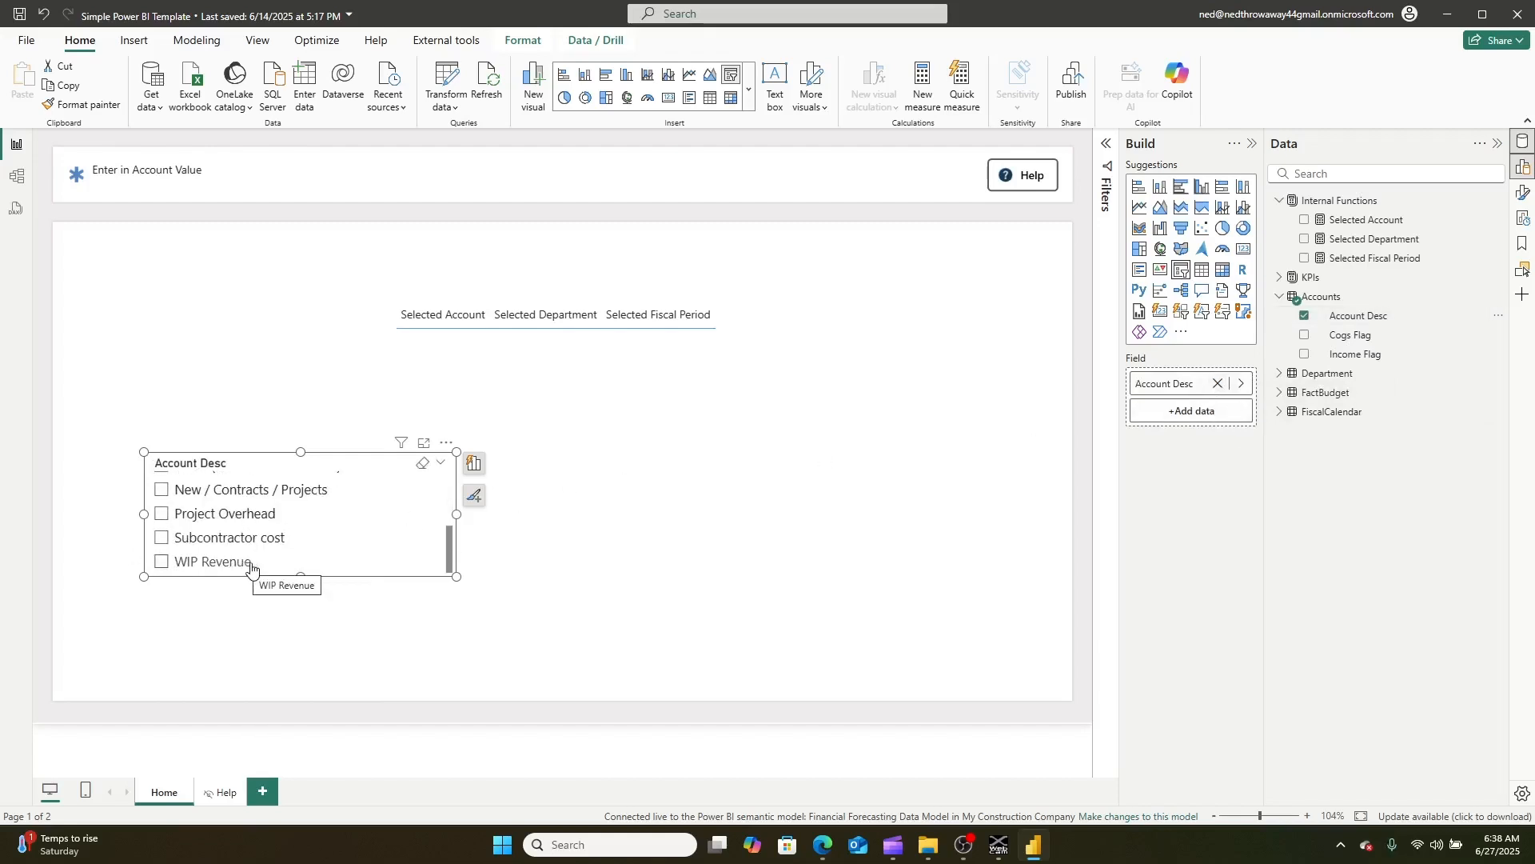
{"action": "scroll", "coordinate": [248, 544], "scroll_direction": "up", "scroll_amount": 3}
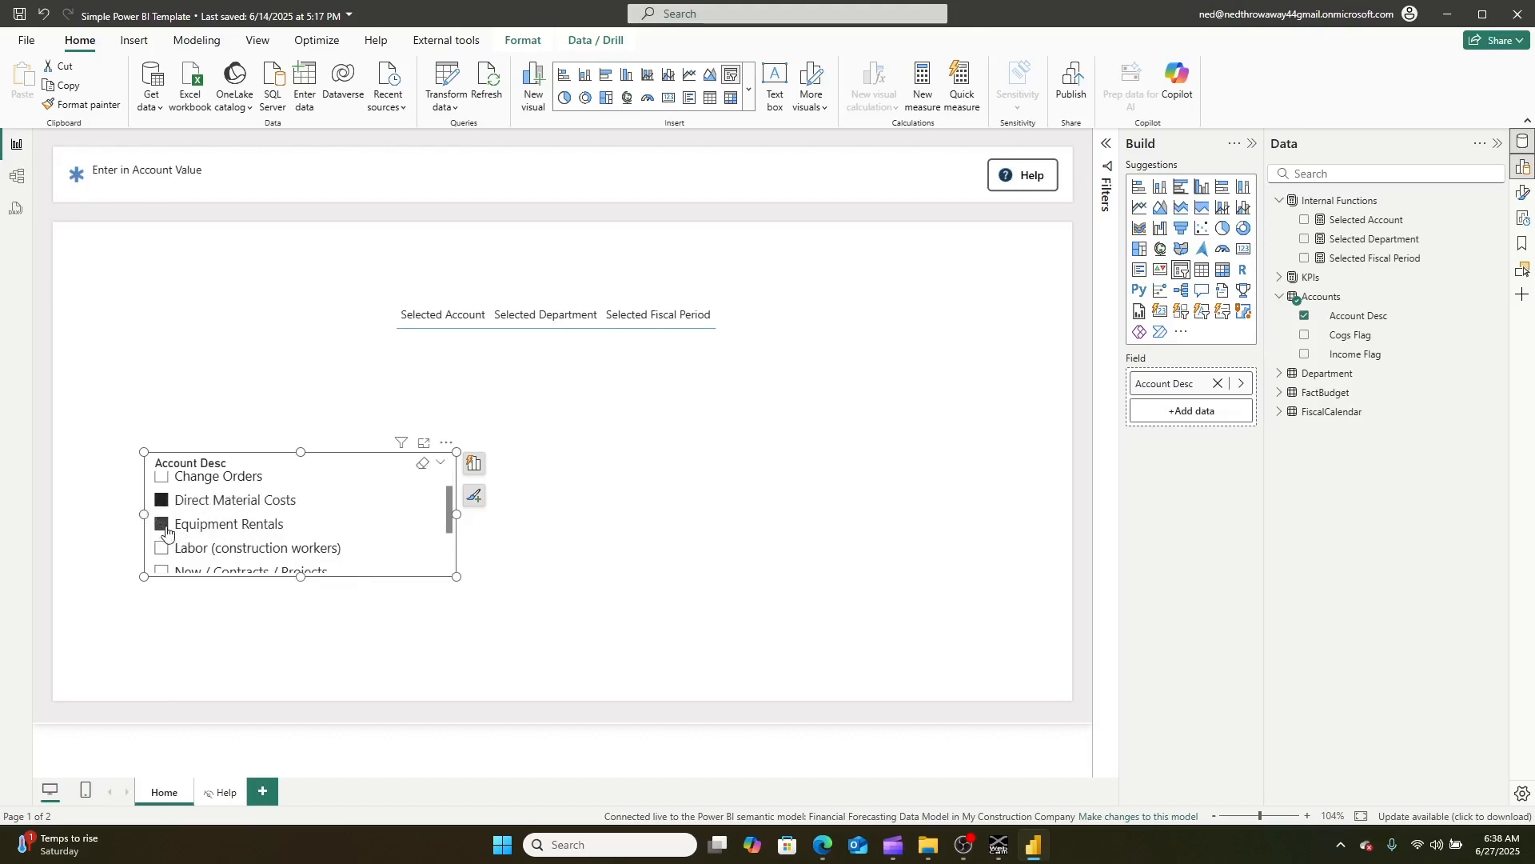
{"action": "left_click", "coordinate": [166, 508]}
{"action": "left_click_drag", "start_coordinate": [455, 514], "coordinate": [391, 514]}
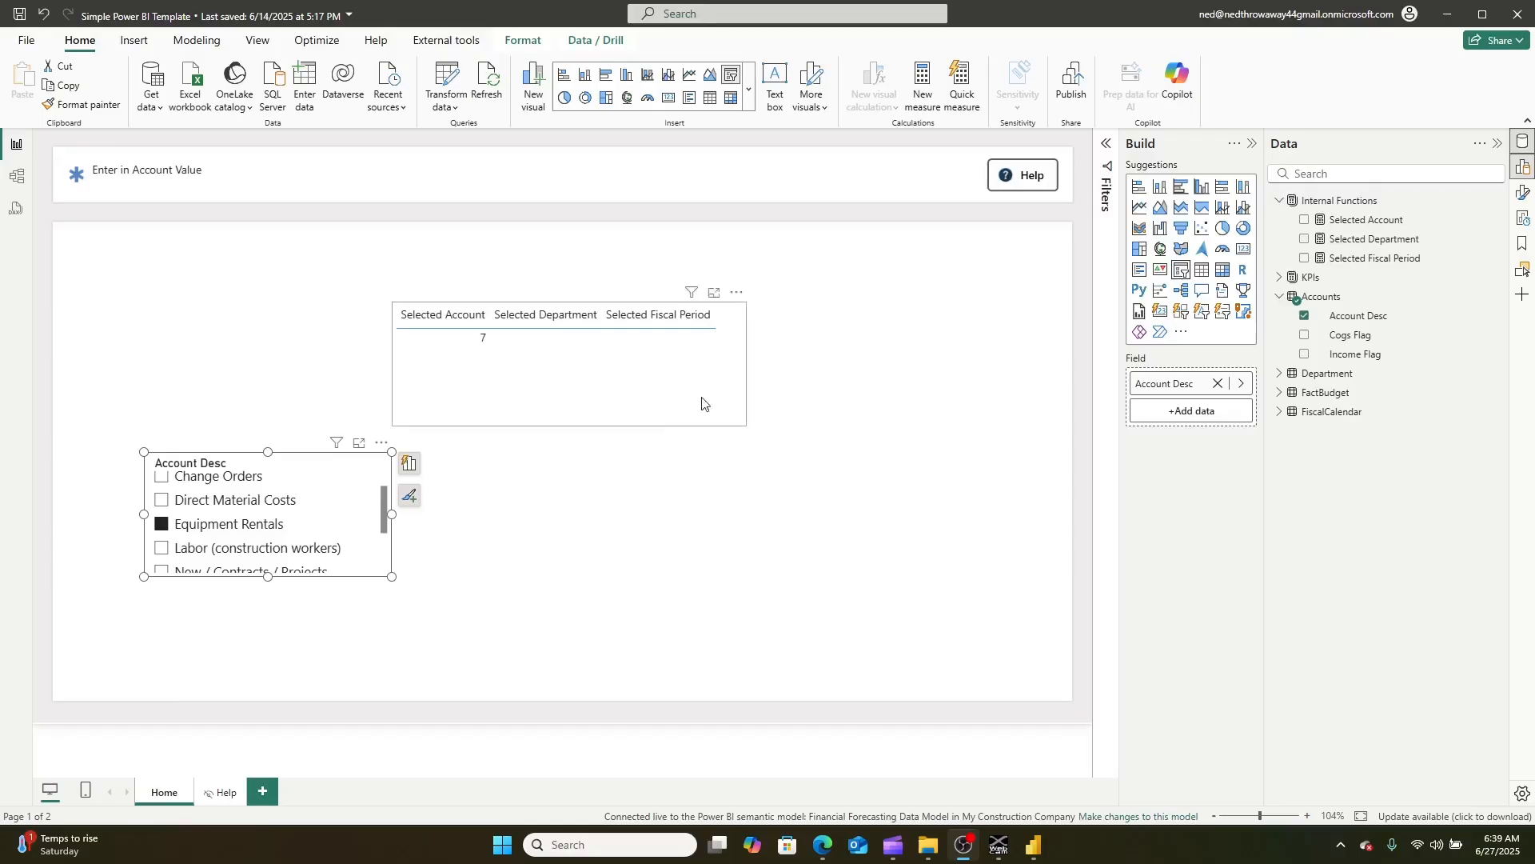
- Set the Account Desc slicer's style to Dropdown
{"action": "left_click", "coordinate": [303, 456]}
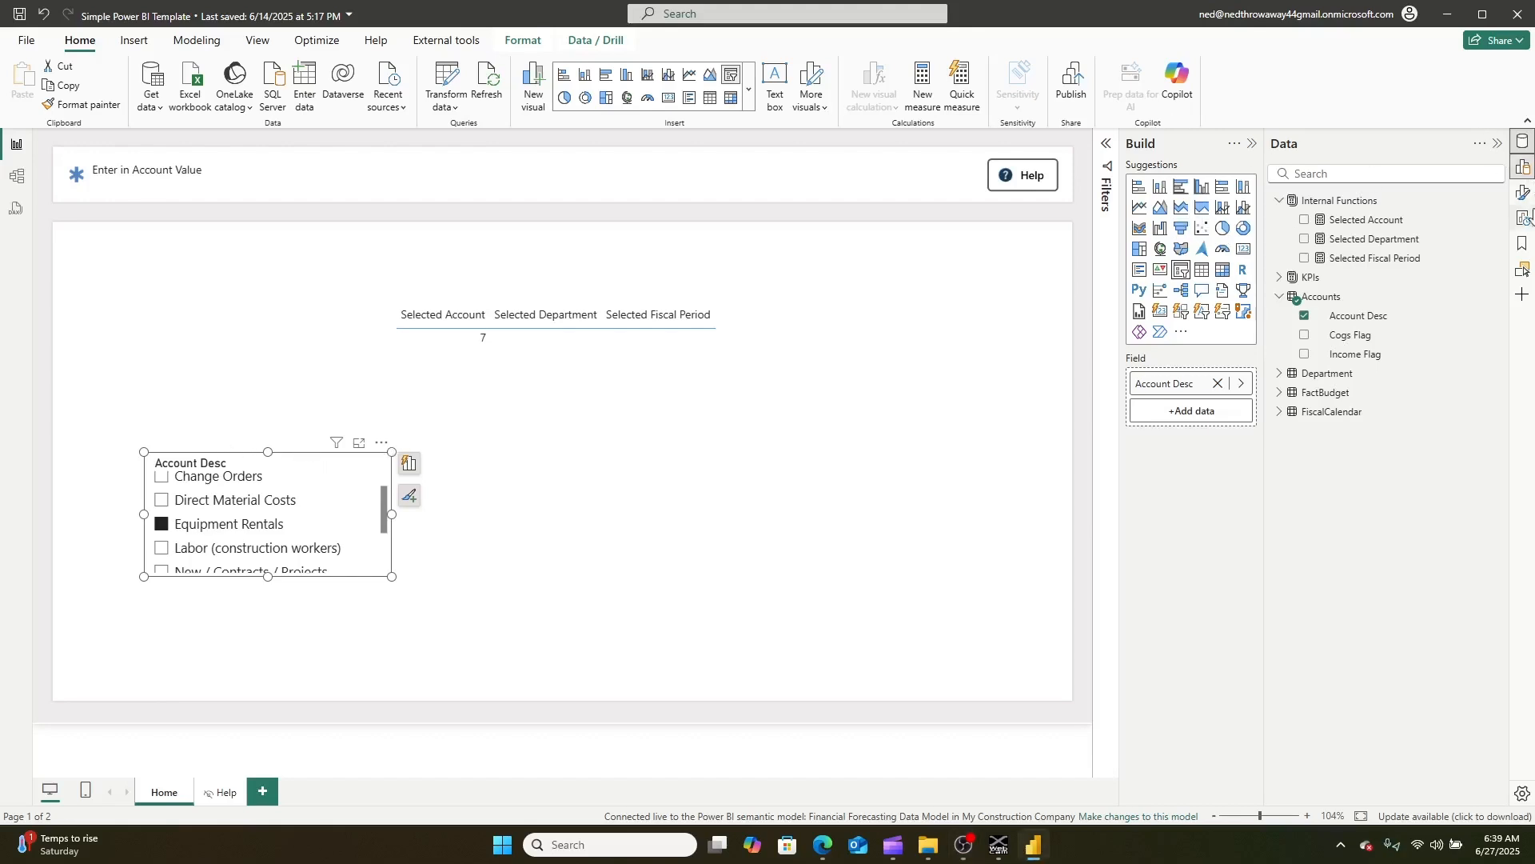
{"action": "left_click", "coordinate": [1524, 192]}
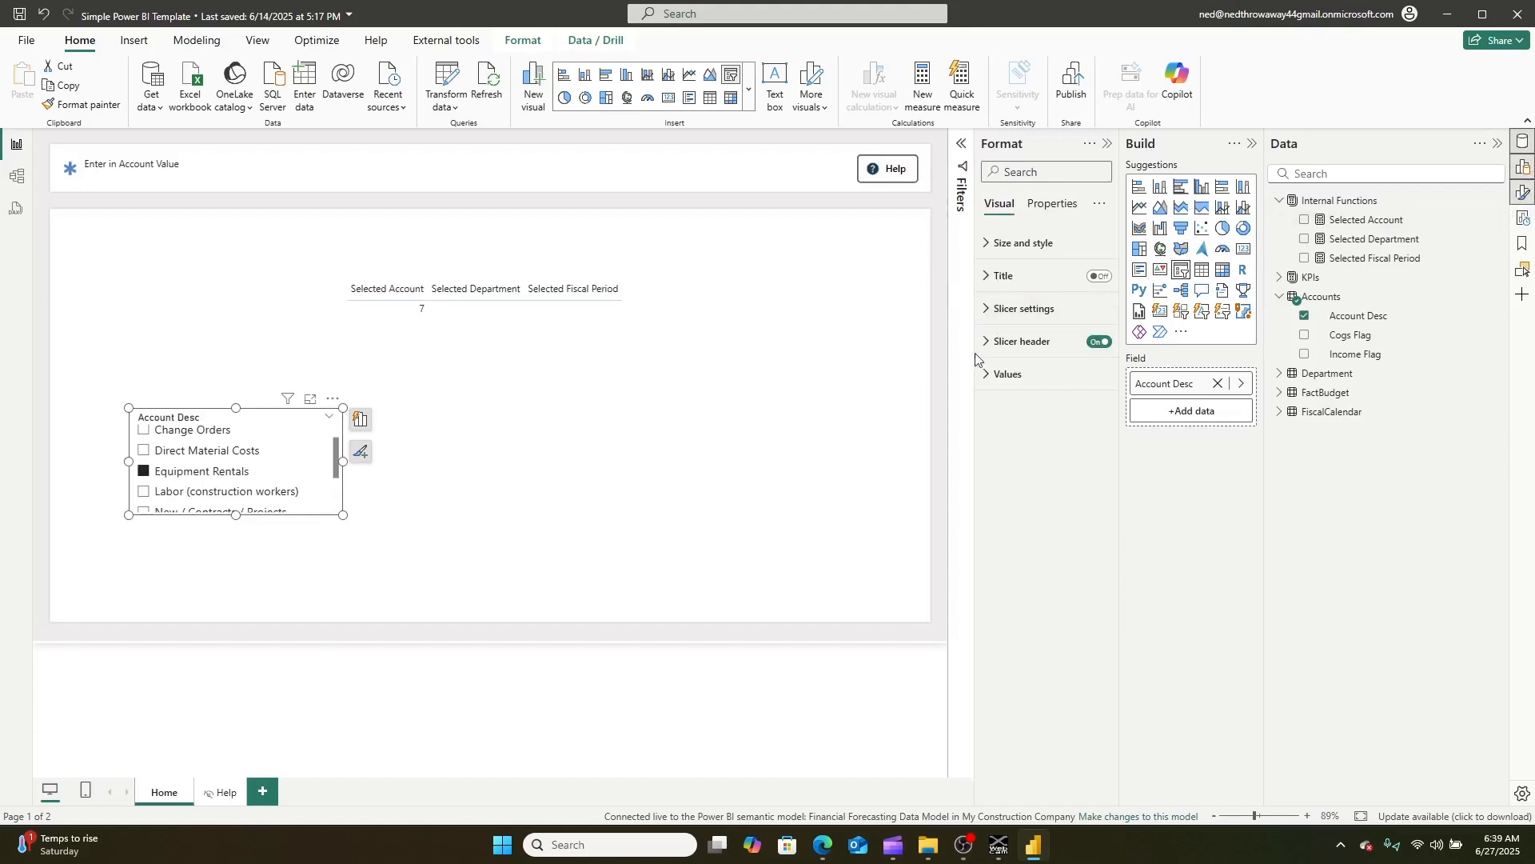
{"action": "left_click", "coordinate": [992, 309]}
{"action": "left_click", "coordinate": [1027, 389]}
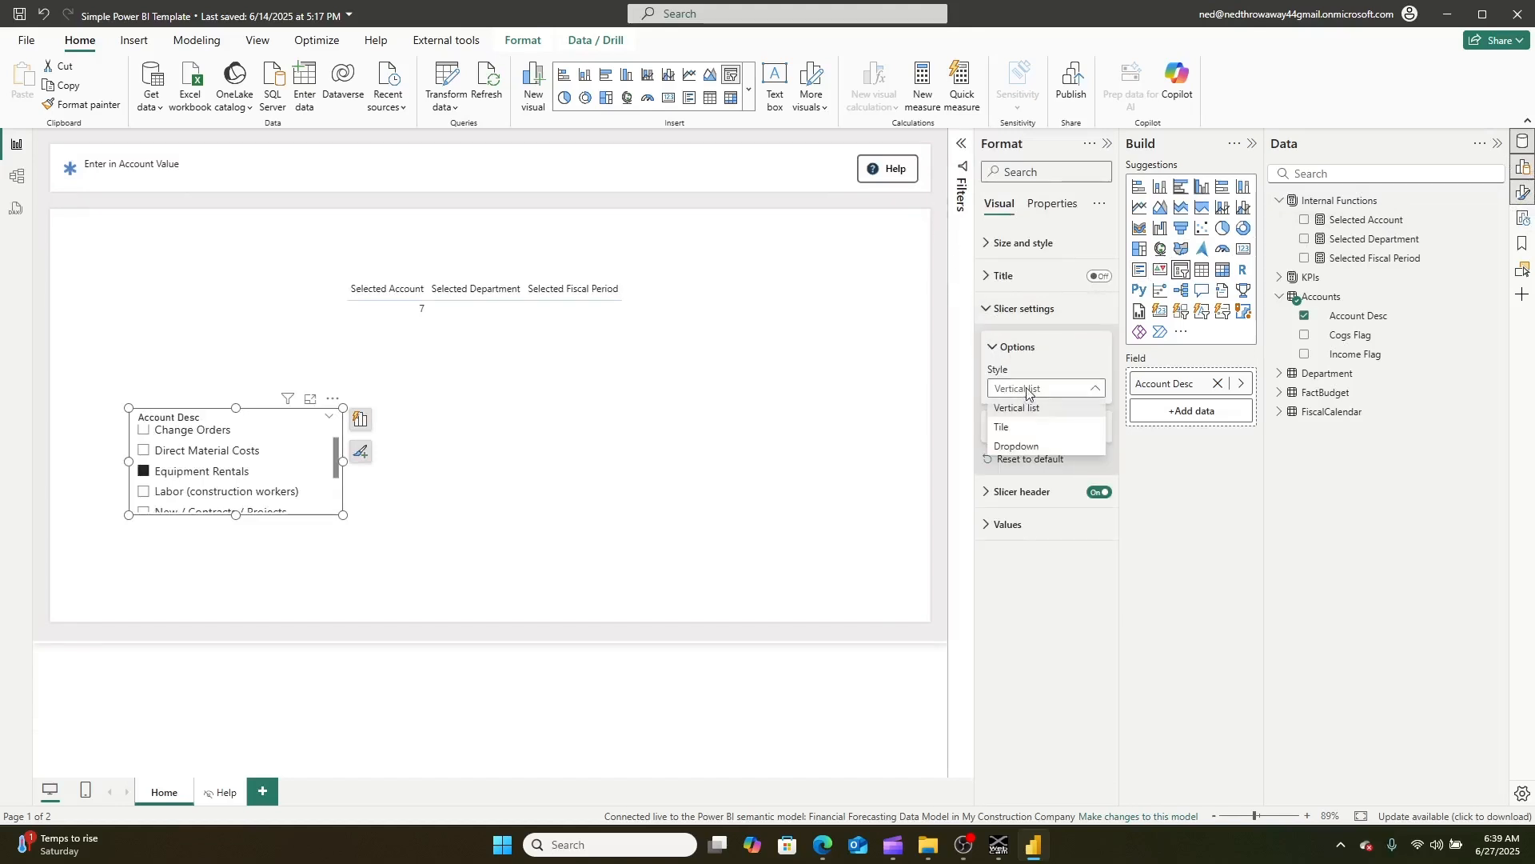
{"action": "left_click", "coordinate": [1026, 446]}
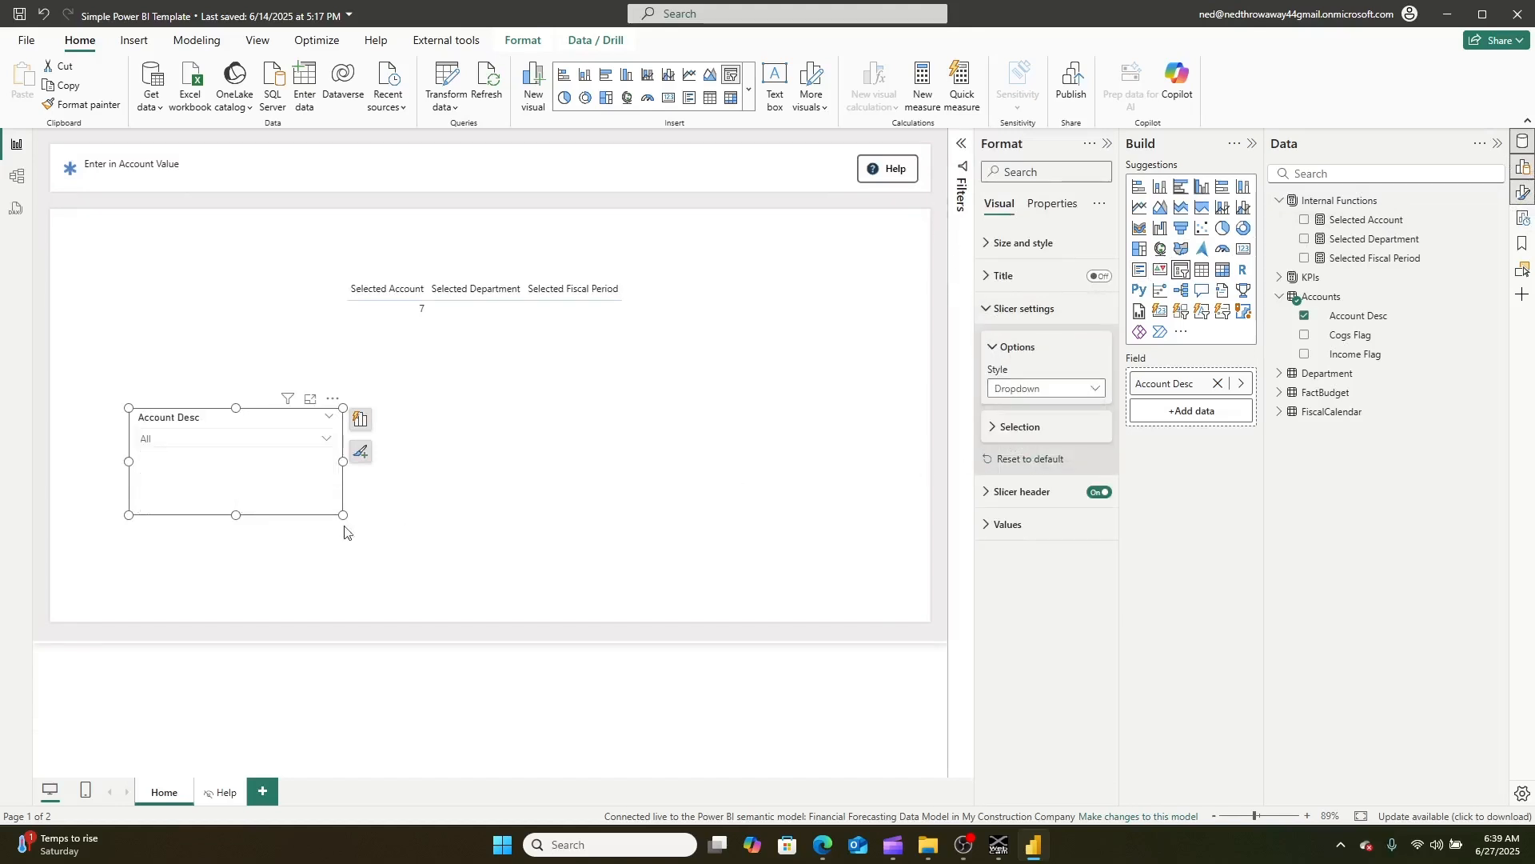
- Move the Account Desc slicer up and left on the canvas and set its header title to Account
{"action": "left_click_drag", "start_coordinate": [257, 495], "coordinate": [225, 438]}
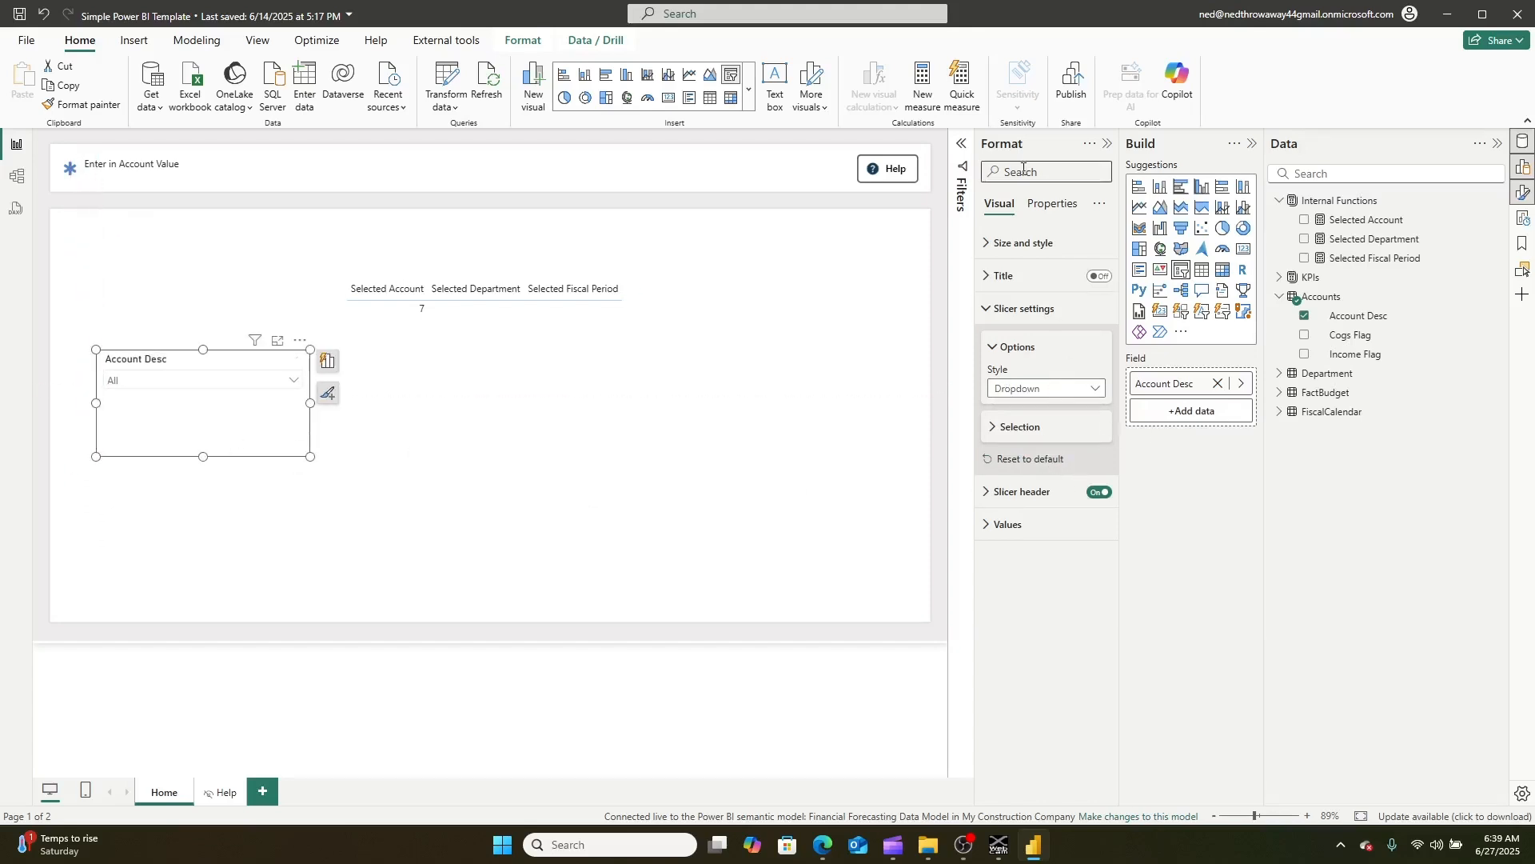
{"action": "left_click", "coordinate": [1001, 276]}
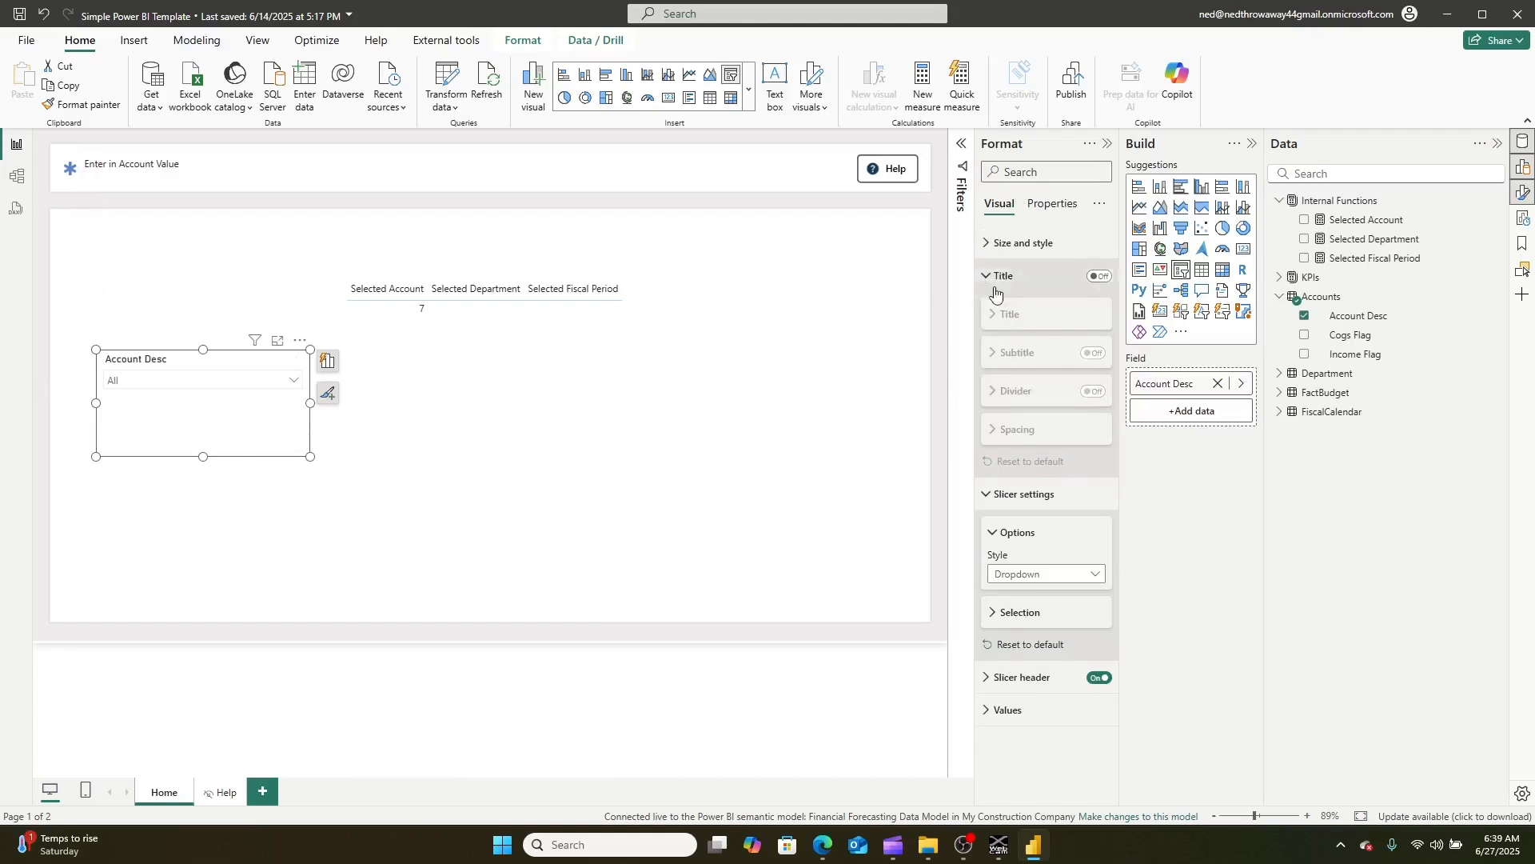
{"action": "left_click", "coordinate": [1013, 176]}
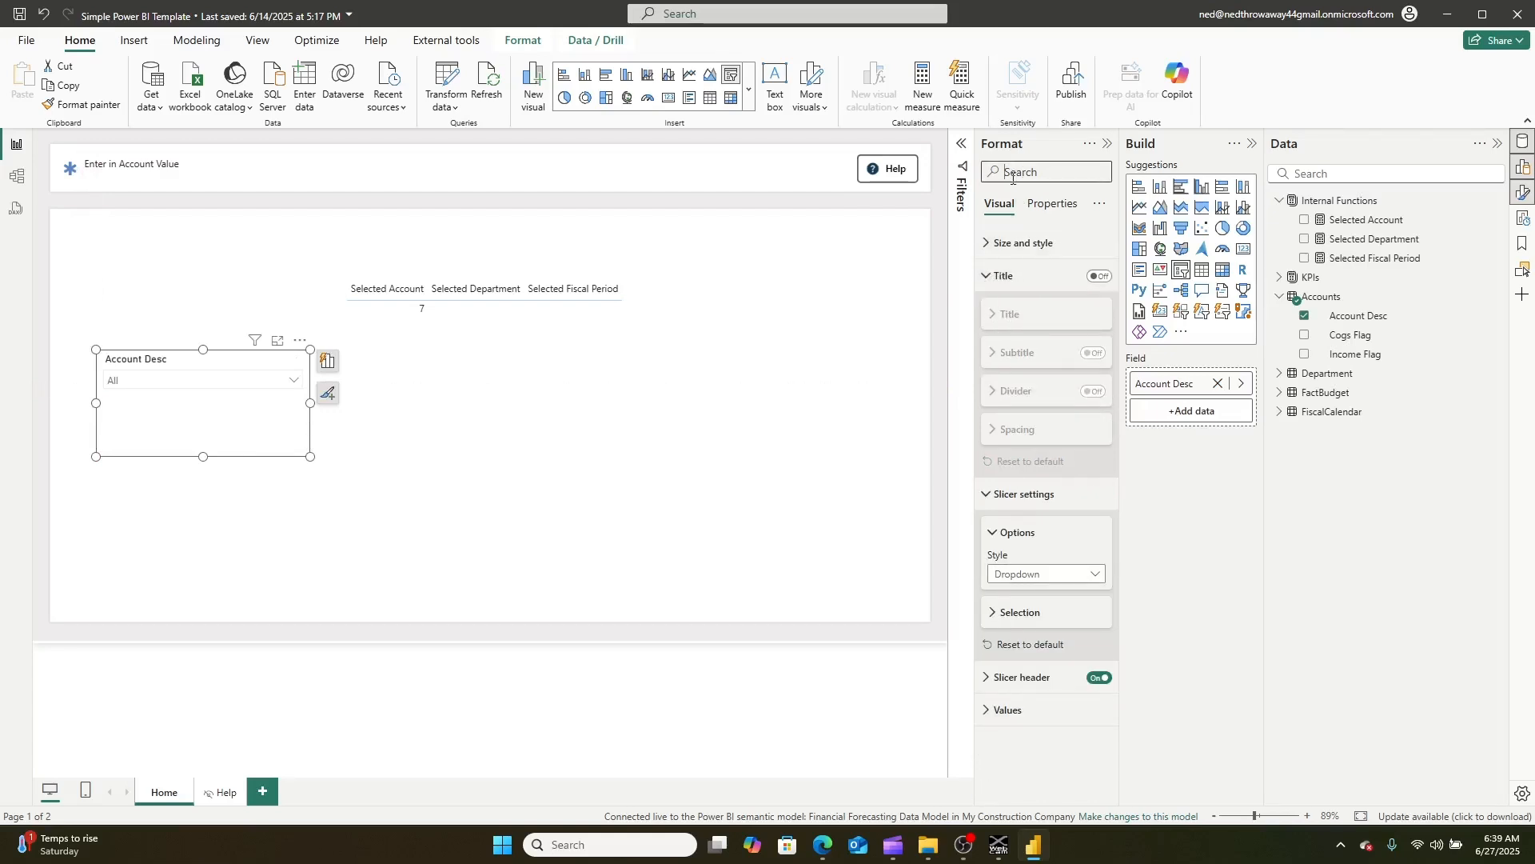
{"action": "type", "text": "text"}
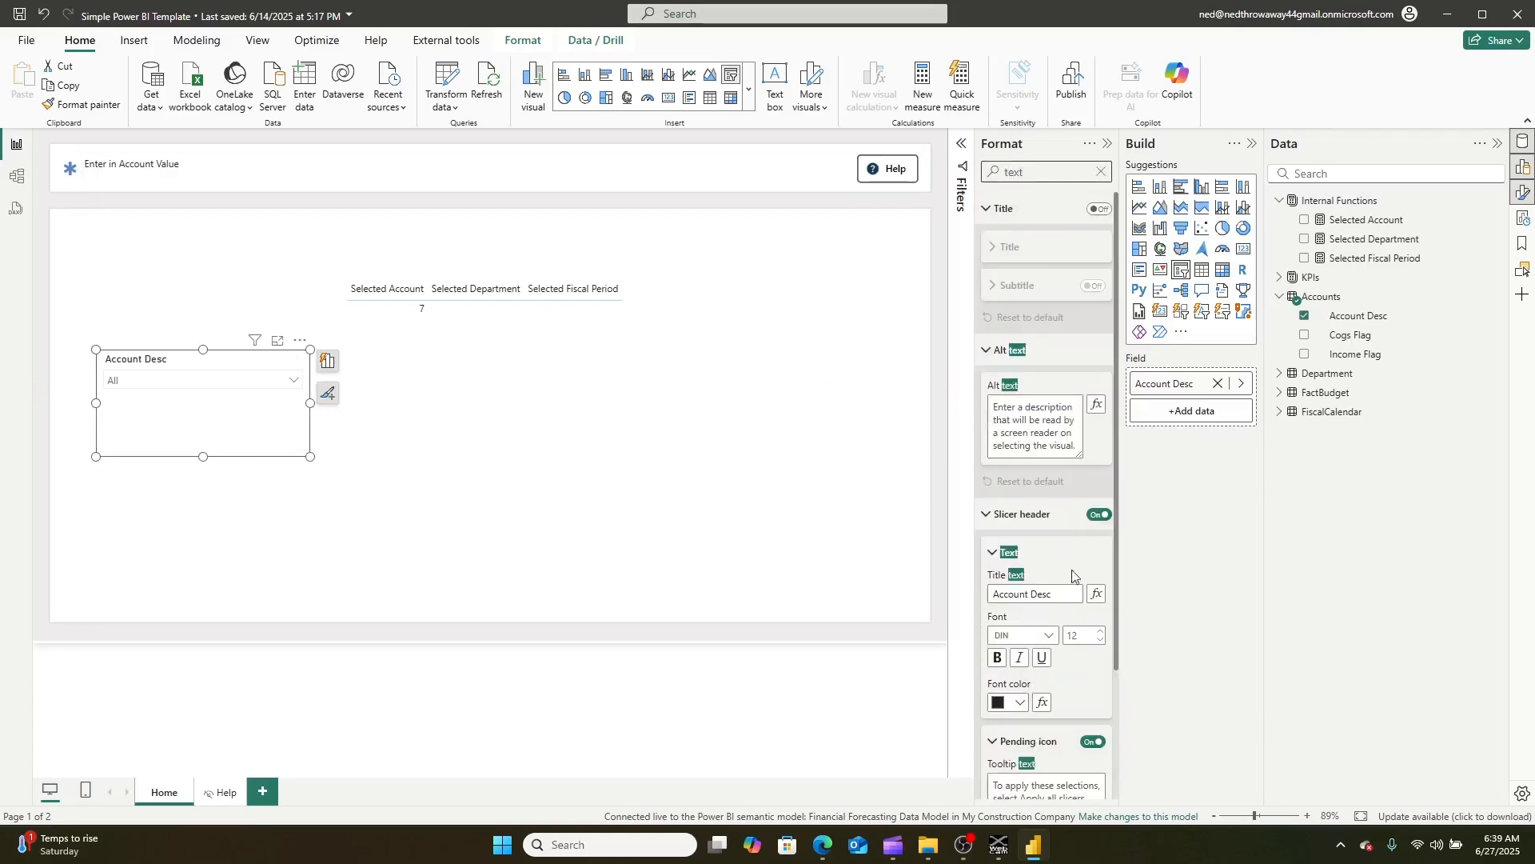
{"action": "scroll", "coordinate": [1072, 574], "scroll_direction": "down", "scroll_amount": 3}
{"action": "left_click", "coordinate": [1063, 435]}
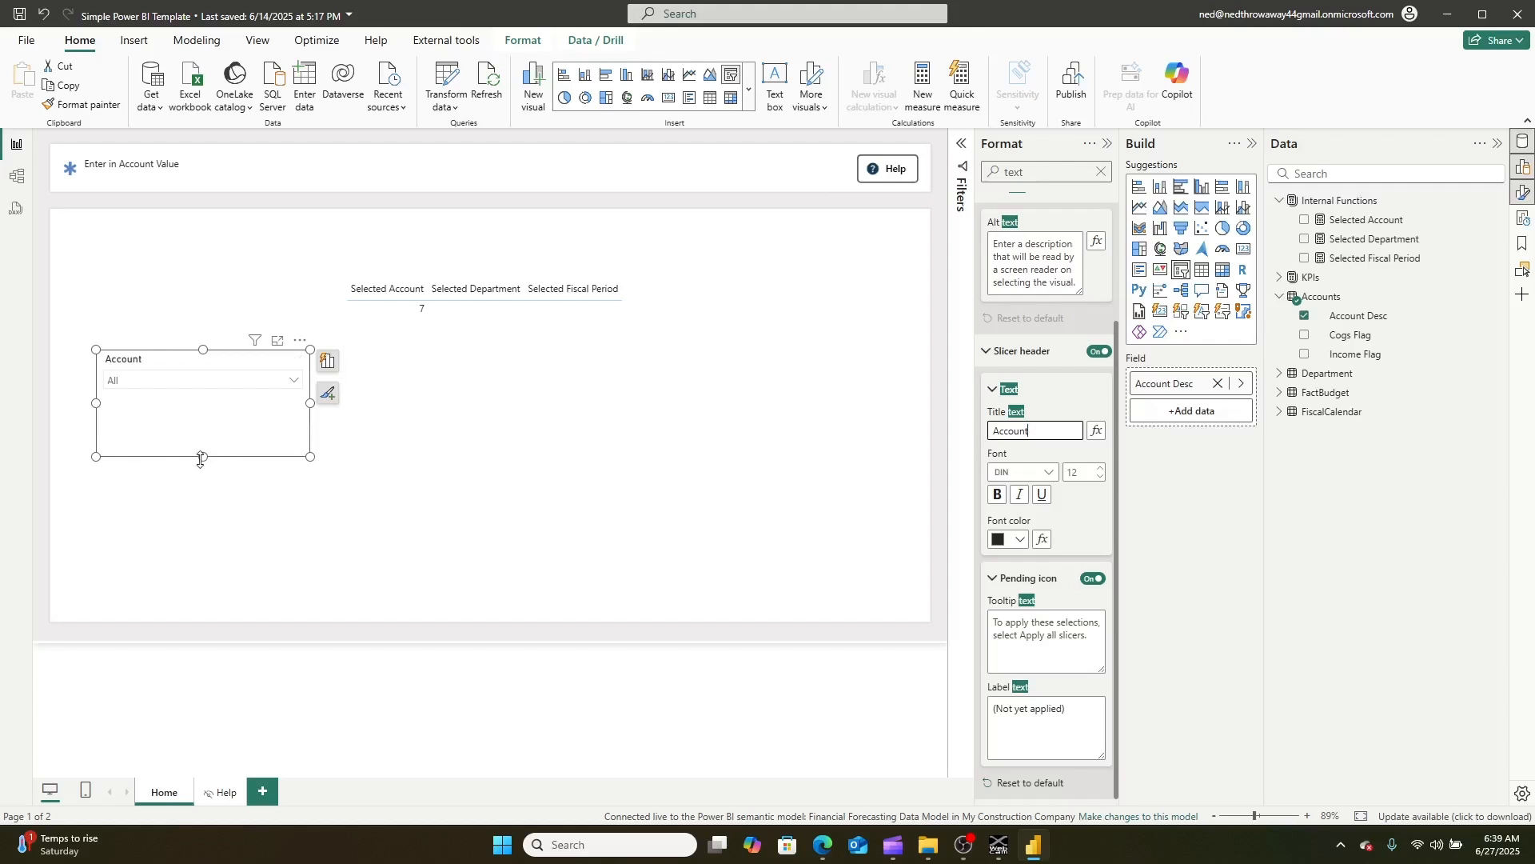
- Reduce the Account slicer's height and duplicate it, with the copy placed directly below the original beside the table
{"action": "left_click_drag", "start_coordinate": [200, 460], "coordinate": [203, 363]}
{"action": "key", "text": "ctrl+c"}
{"action": "key", "text": "ctrl+v"}
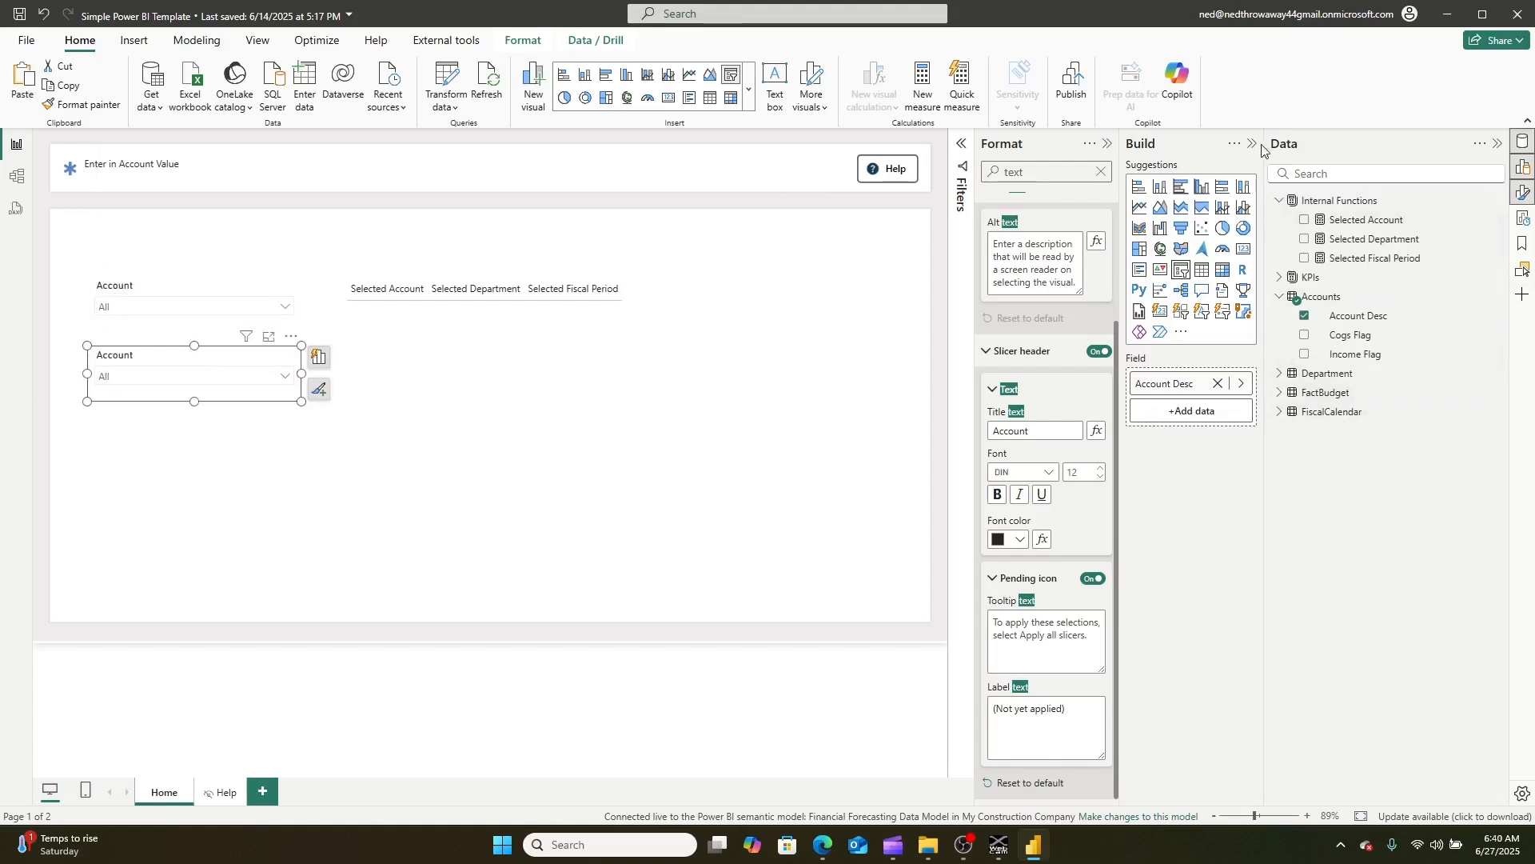
- Replace the duplicated slicer's field with Fiscal Period from FiscalCalendar and set its header title to Fiscal Period
{"action": "left_click", "coordinate": [1282, 411]}
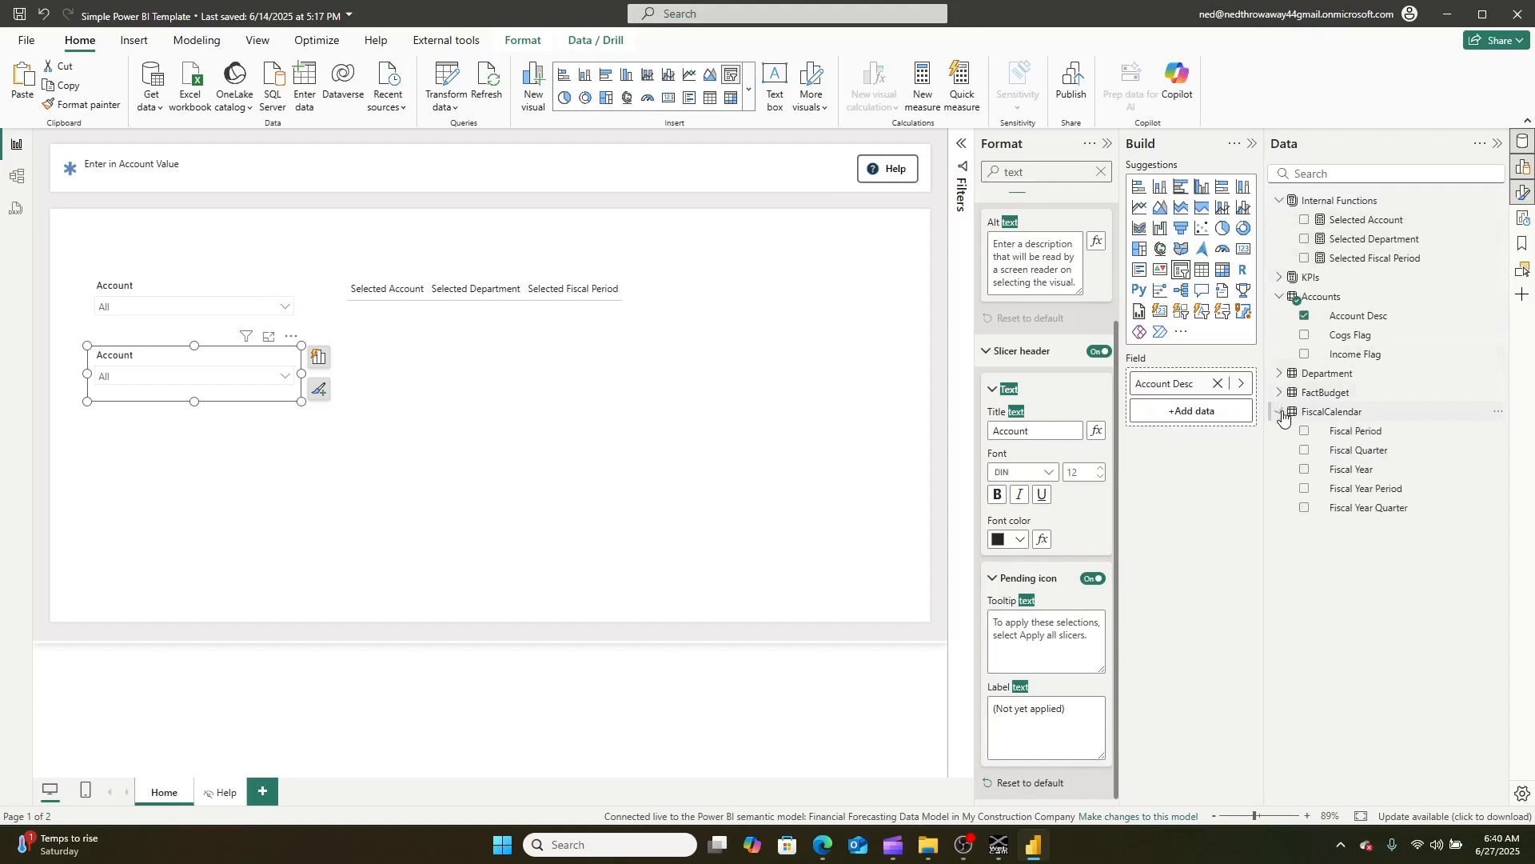
{"action": "left_click_drag", "start_coordinate": [1348, 432], "coordinate": [1232, 406]}
{"action": "left_click", "coordinate": [1218, 383]}
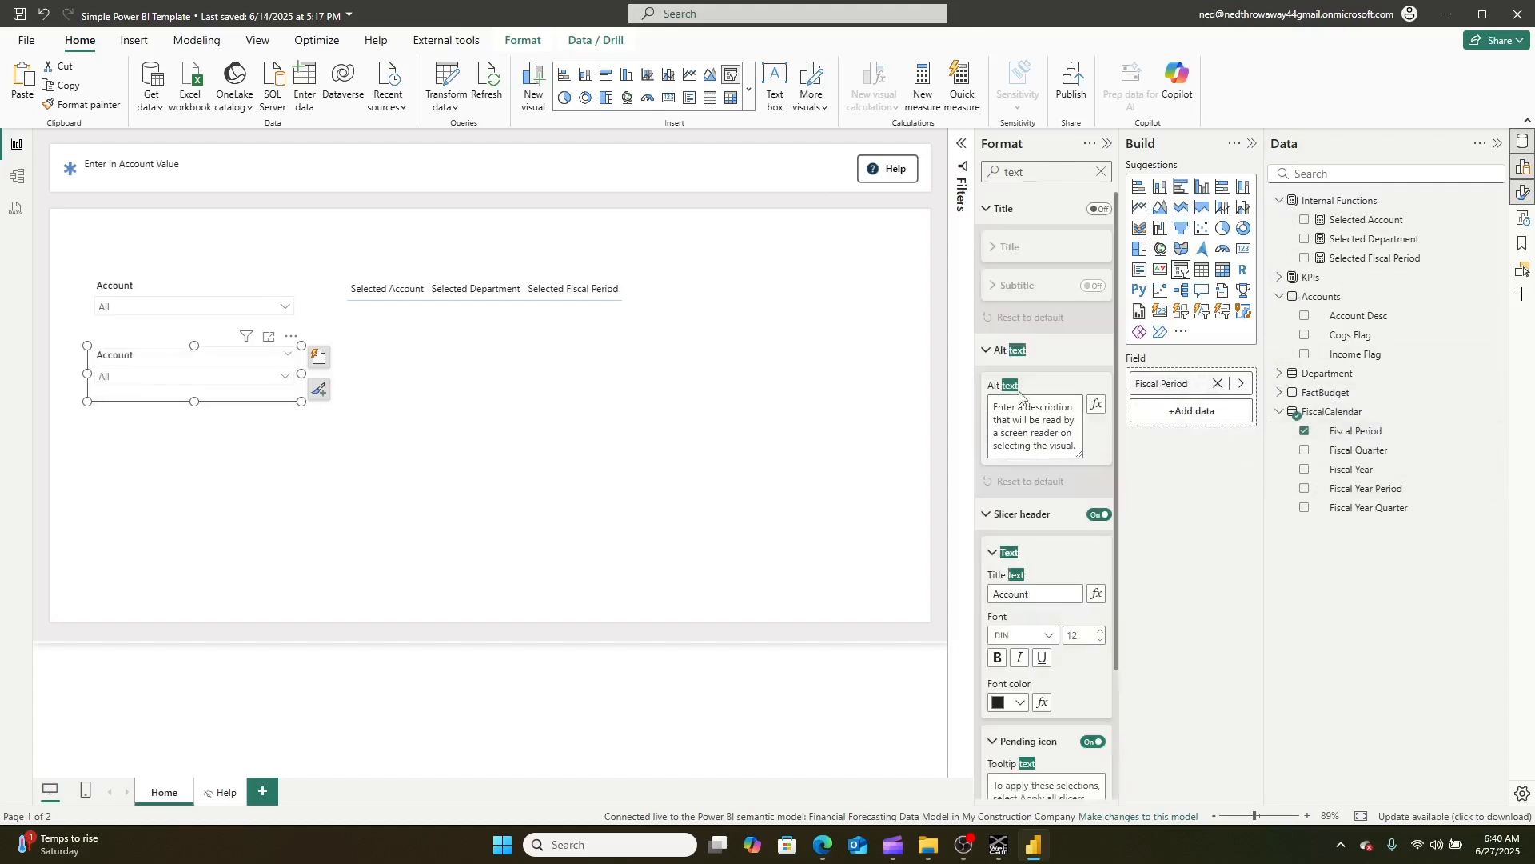
{"action": "scroll", "coordinate": [1026, 464], "scroll_direction": "down", "scroll_amount": 3}
{"action": "left_click", "coordinate": [1039, 434]}
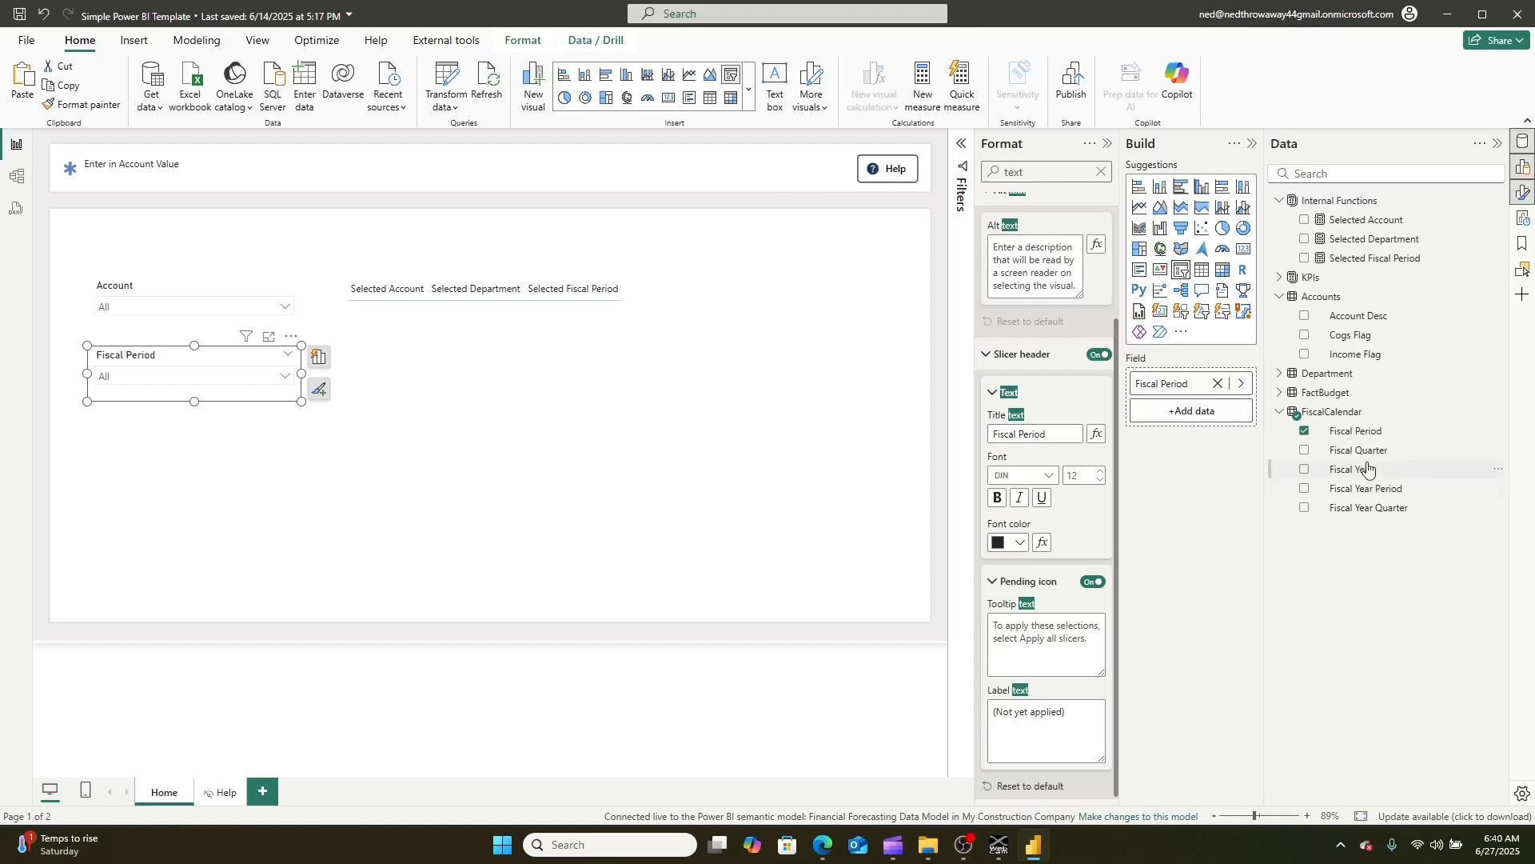
- Add Fiscal Year above Fiscal Period in the duplicated slicer and expand 2027 in its list to check the hierarchy
{"action": "left_click_drag", "start_coordinate": [1352, 469], "coordinate": [1204, 378]}
{"action": "left_click", "coordinate": [215, 377]}
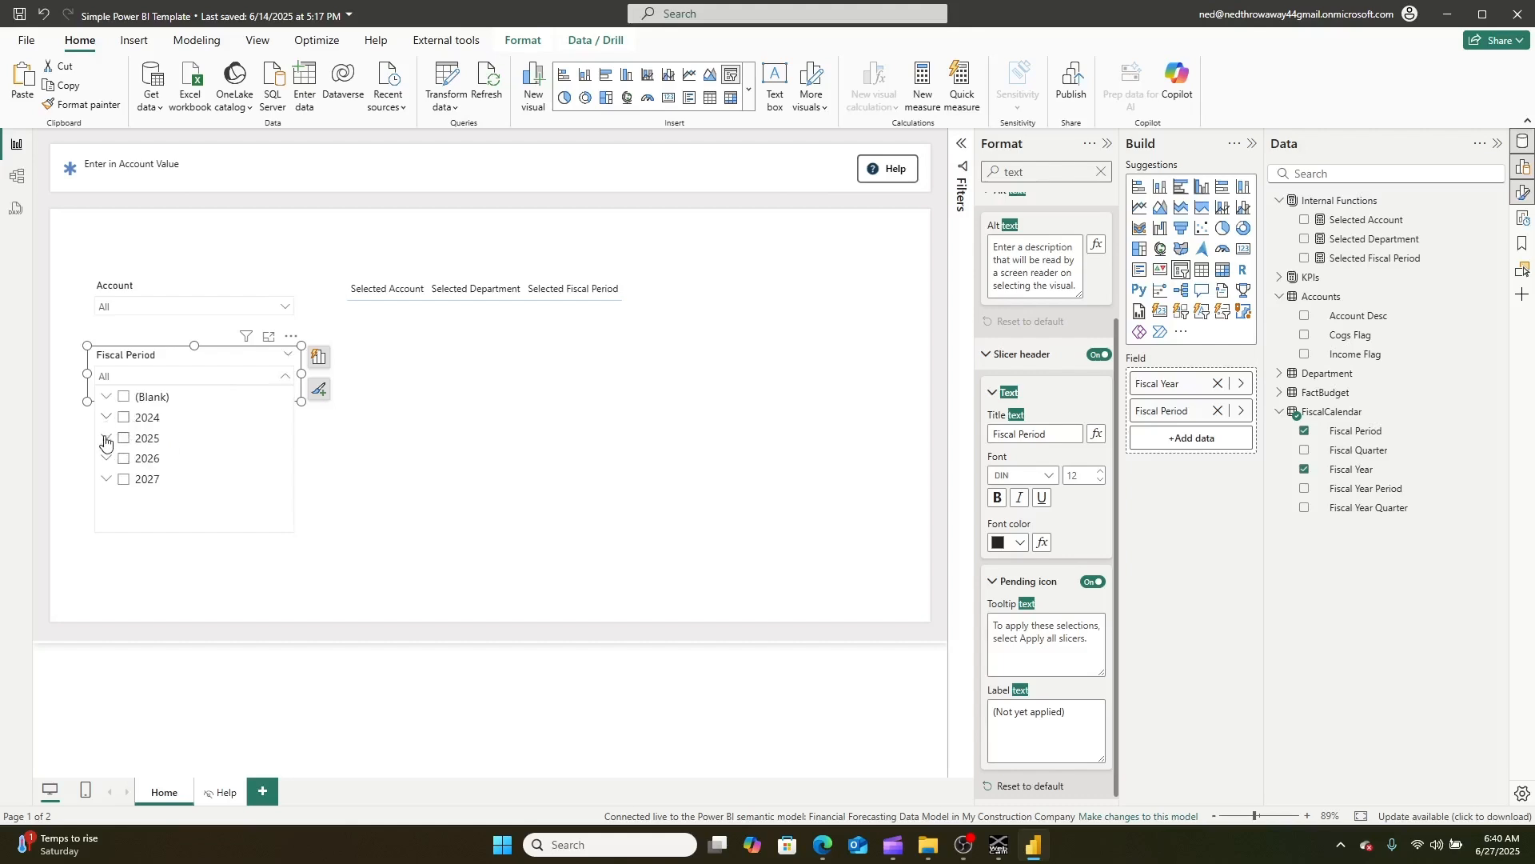
{"action": "left_click", "coordinate": [104, 482]}
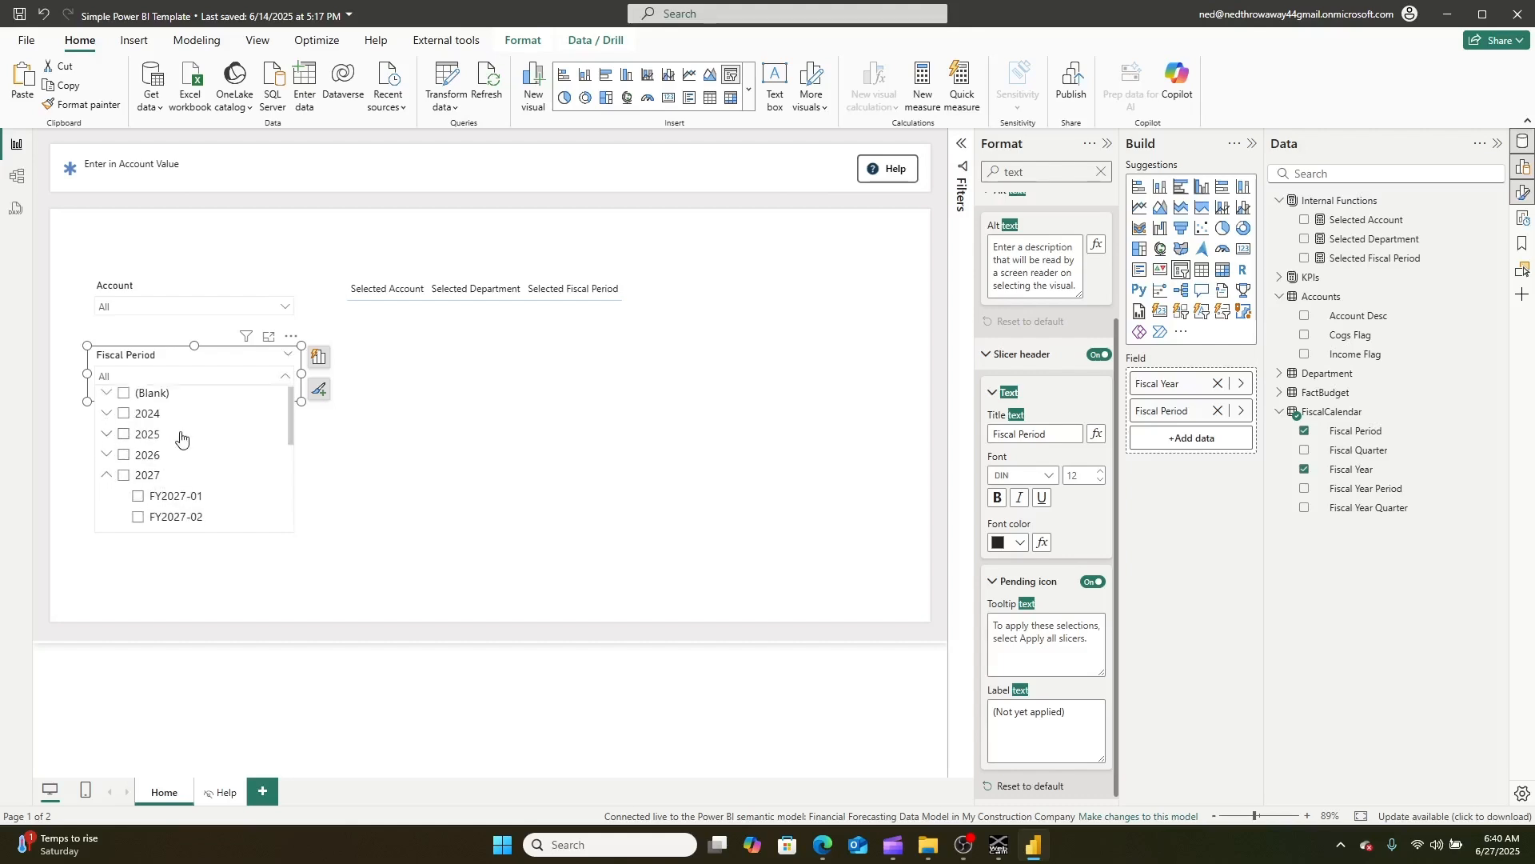
{"action": "scroll", "coordinate": [188, 472], "scroll_direction": "down", "scroll_amount": 4}
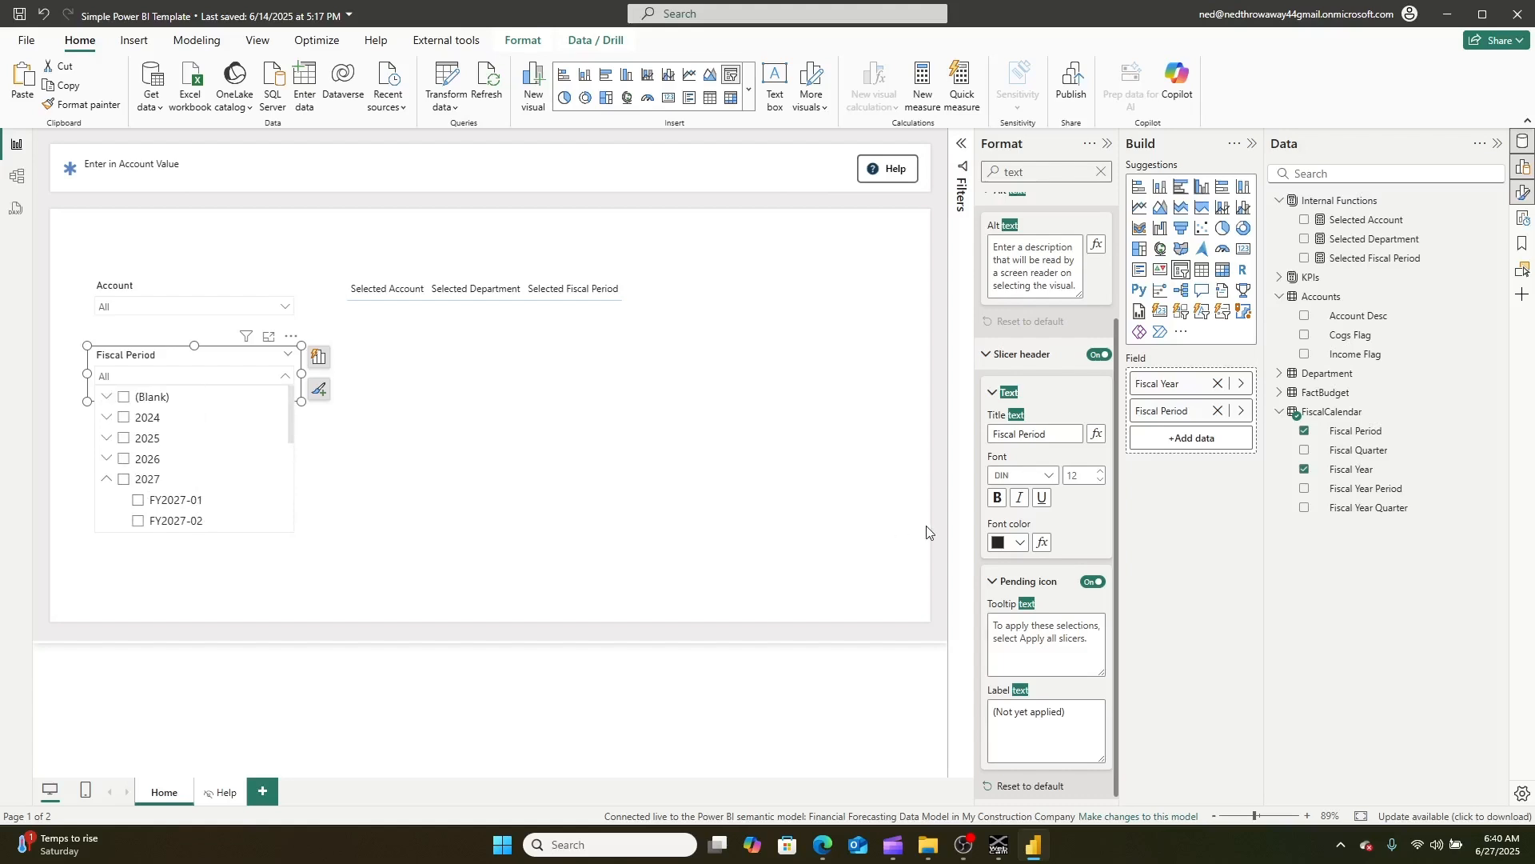
{"action": "scroll", "coordinate": [1086, 505], "scroll_direction": "up", "scroll_amount": 2}
{"action": "left_click", "coordinate": [529, 472]}
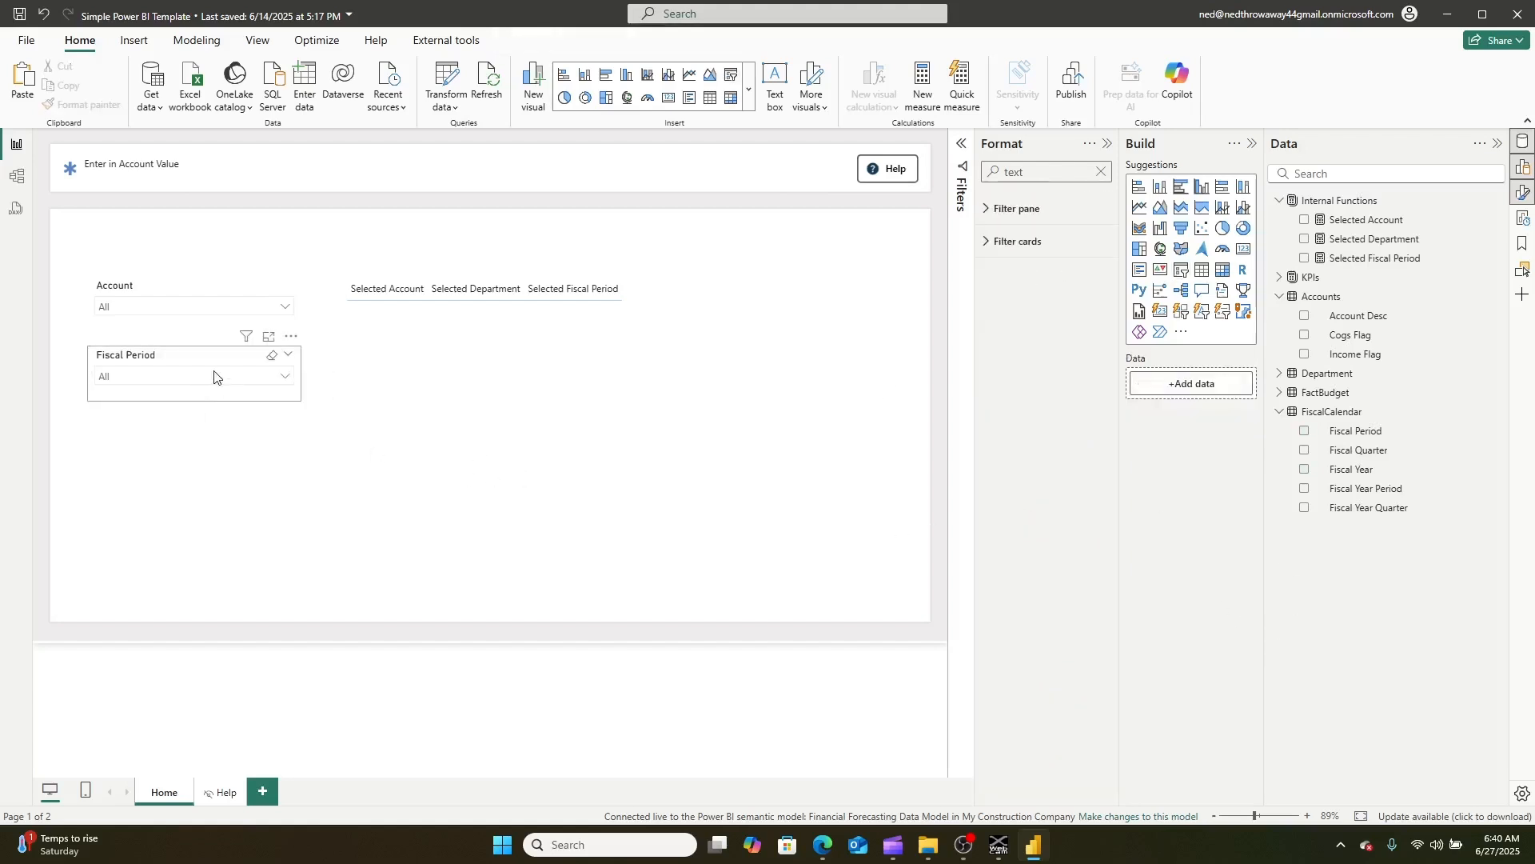
- Turn on single select for both the Fiscal Period slicer and the Account slicer
{"action": "left_click", "coordinate": [192, 392]}
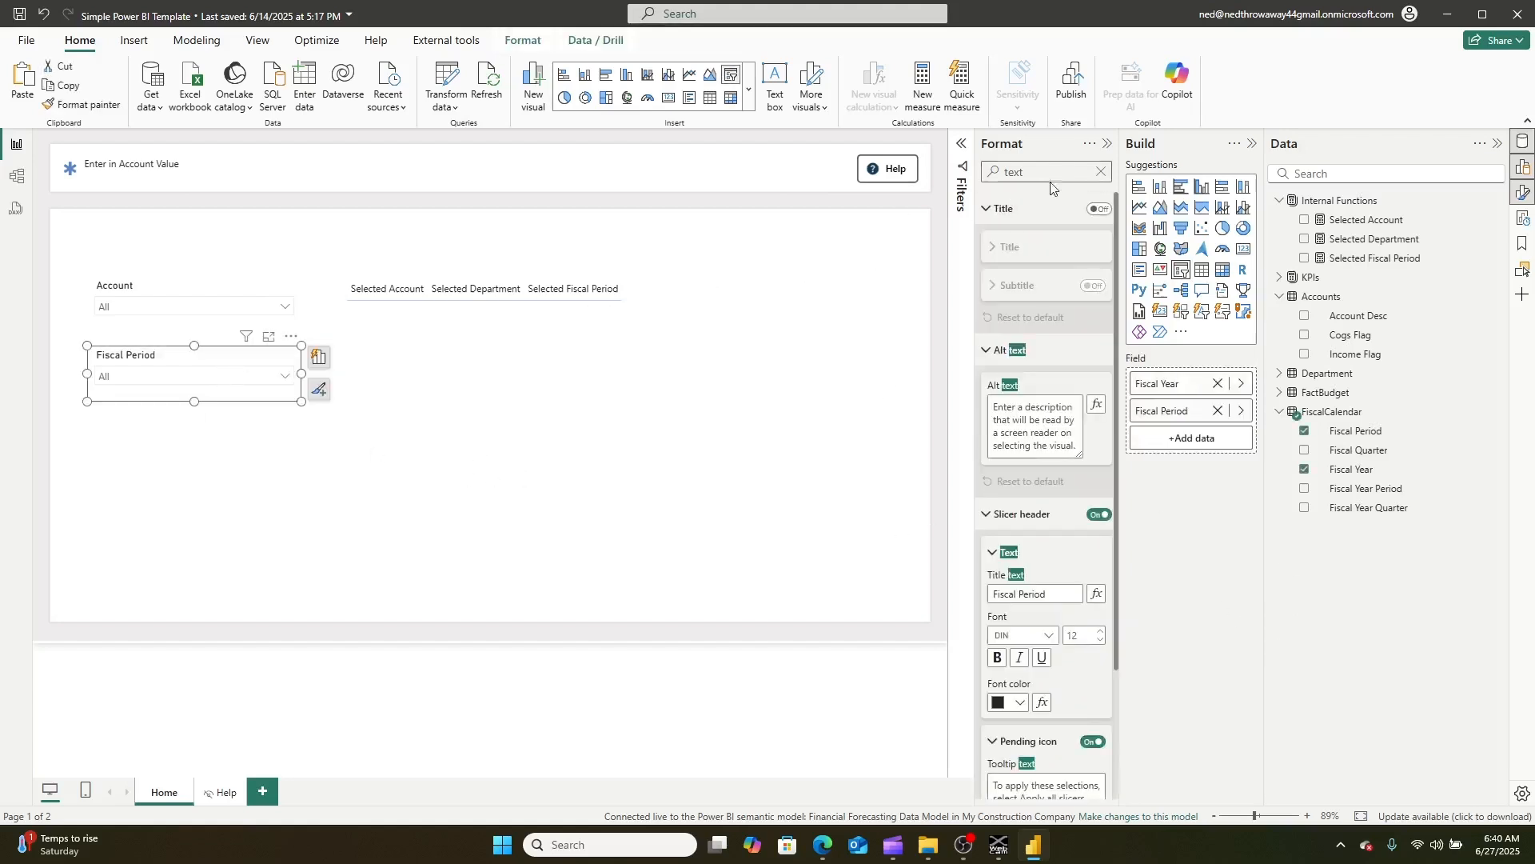
{"action": "left_click", "coordinate": [1100, 174]}
{"action": "type", "text": "single"}
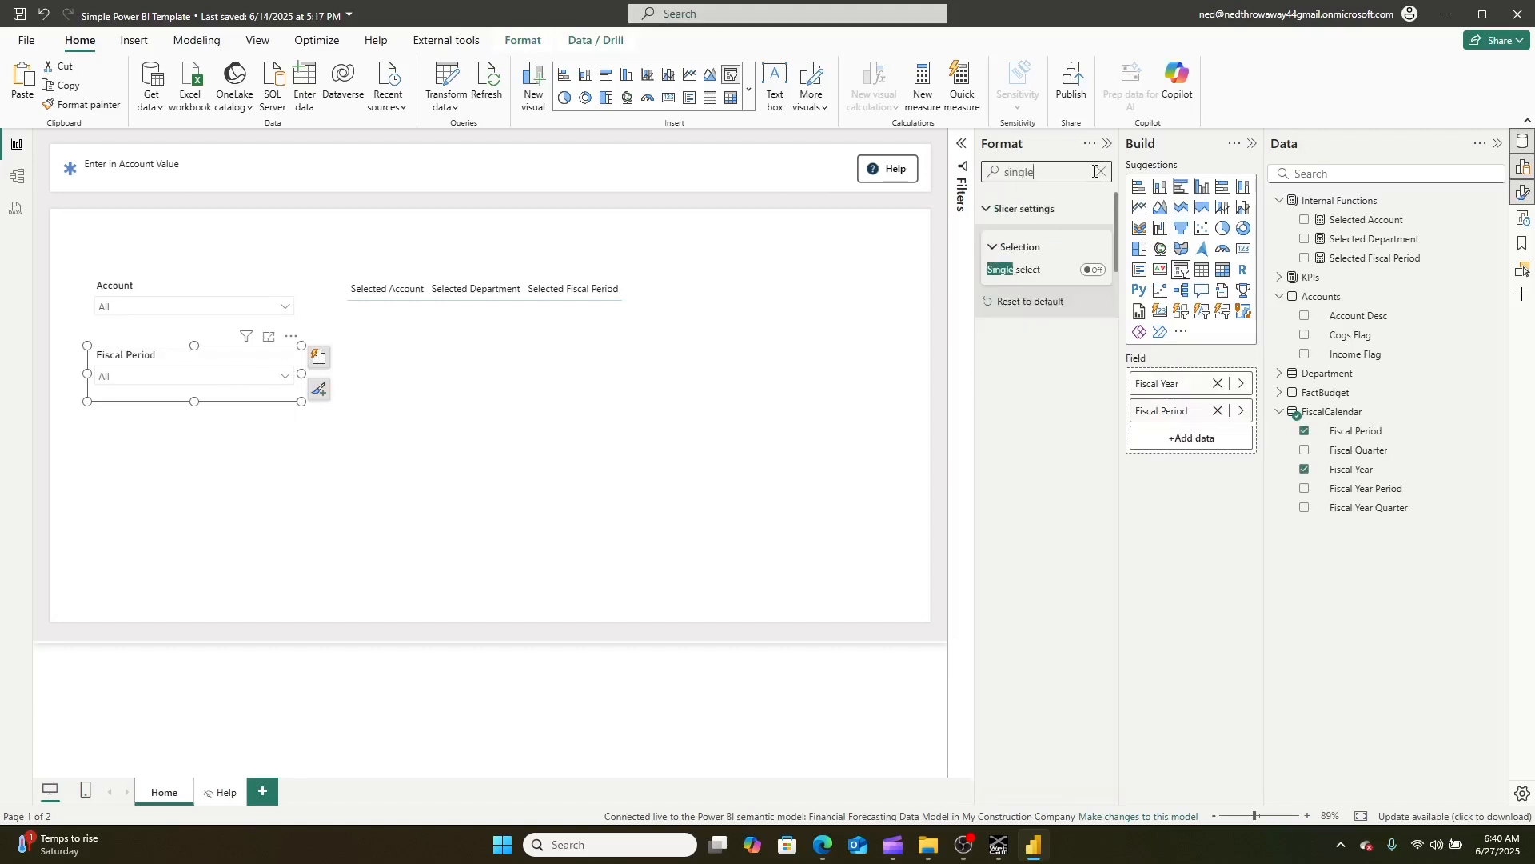
{"action": "left_click", "coordinate": [1092, 269]}
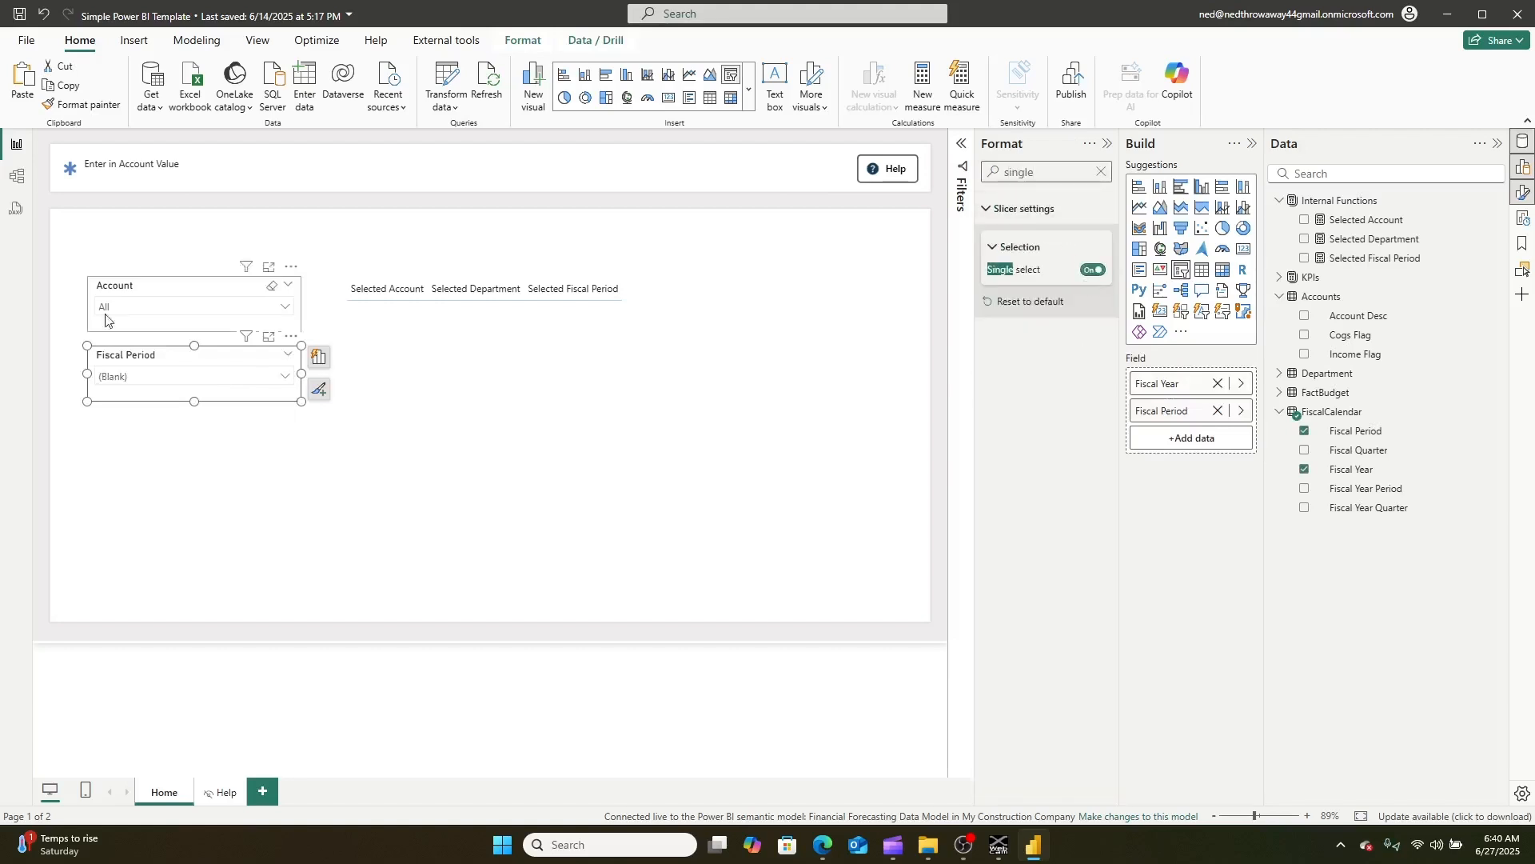
{"action": "left_click", "coordinate": [152, 308]}
{"action": "left_click", "coordinate": [1092, 269]}
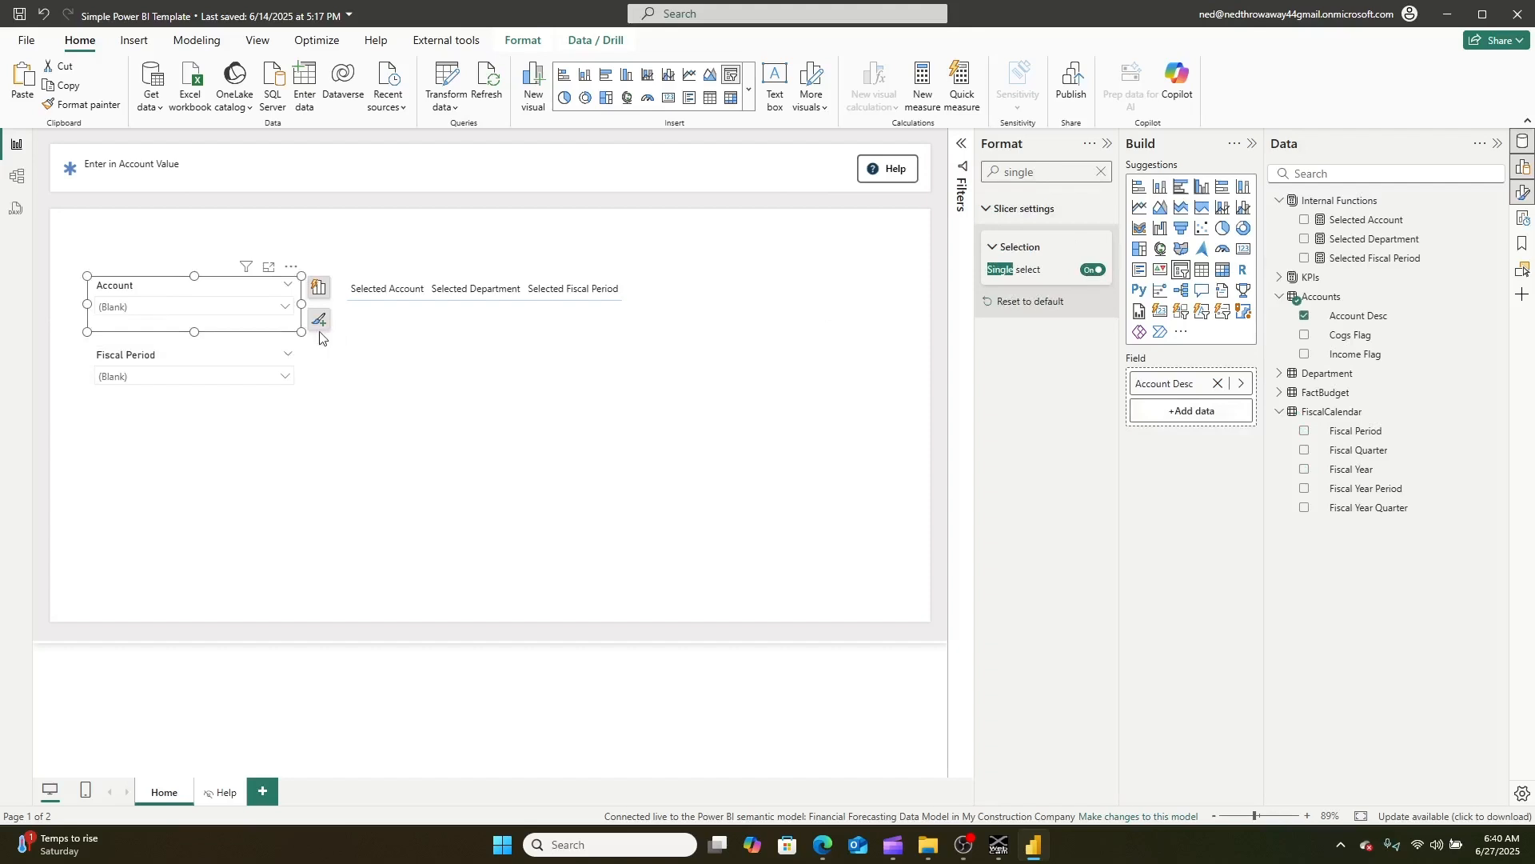
- Apply an advanced visual-level filter to the Account slicer so that Account Desc is not blank
{"action": "left_click", "coordinate": [209, 311]}
{"action": "left_click", "coordinate": [201, 302]}
{"action": "left_click", "coordinate": [962, 147]}
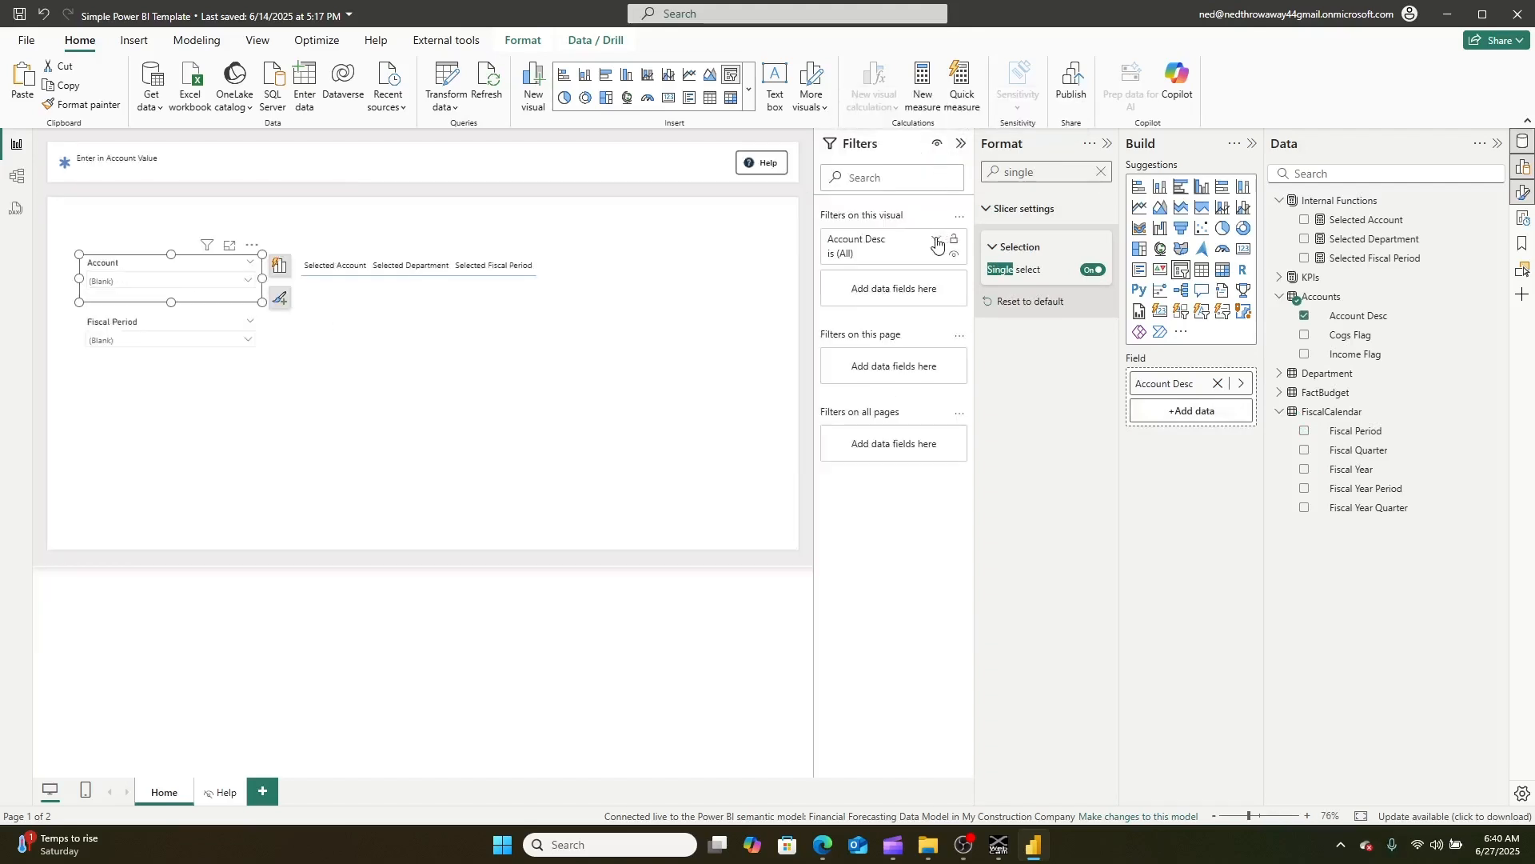
{"action": "left_click", "coordinate": [936, 242]}
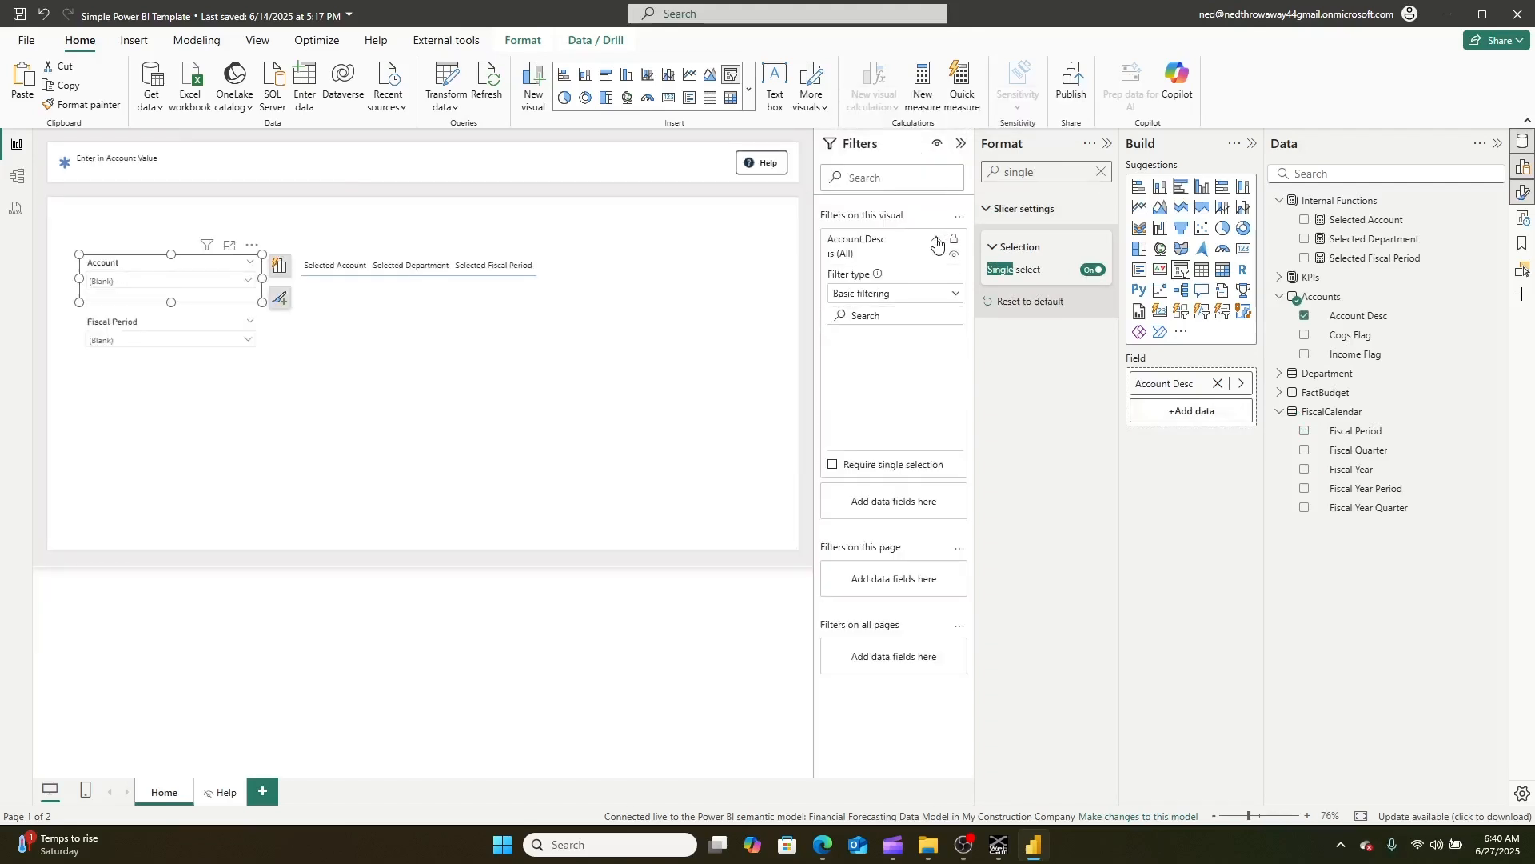
{"action": "left_click", "coordinate": [896, 296]}
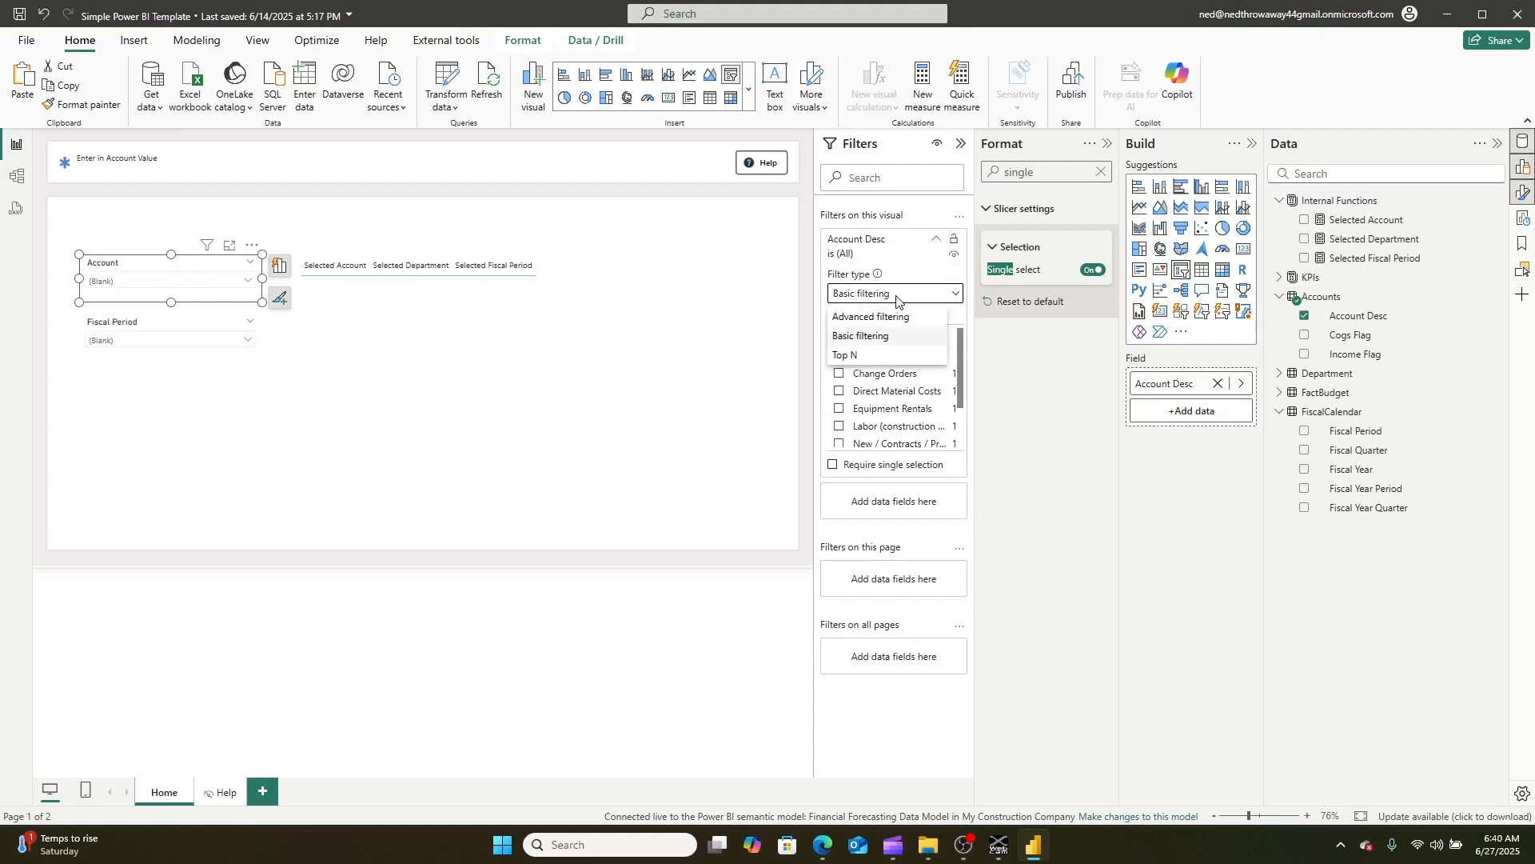
{"action": "left_click", "coordinate": [871, 317]}
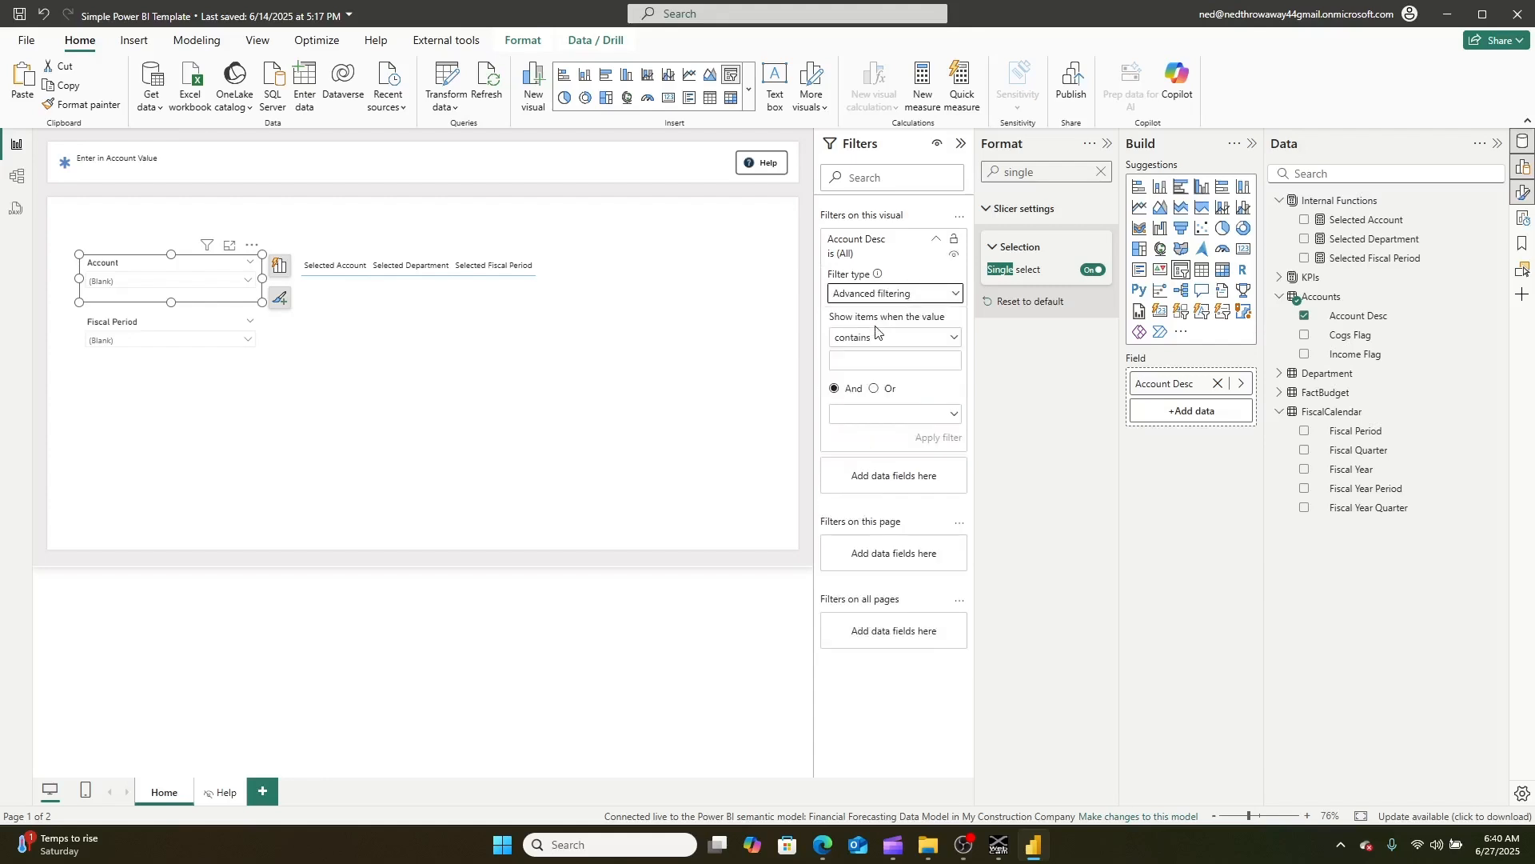
{"action": "left_click", "coordinate": [886, 339]}
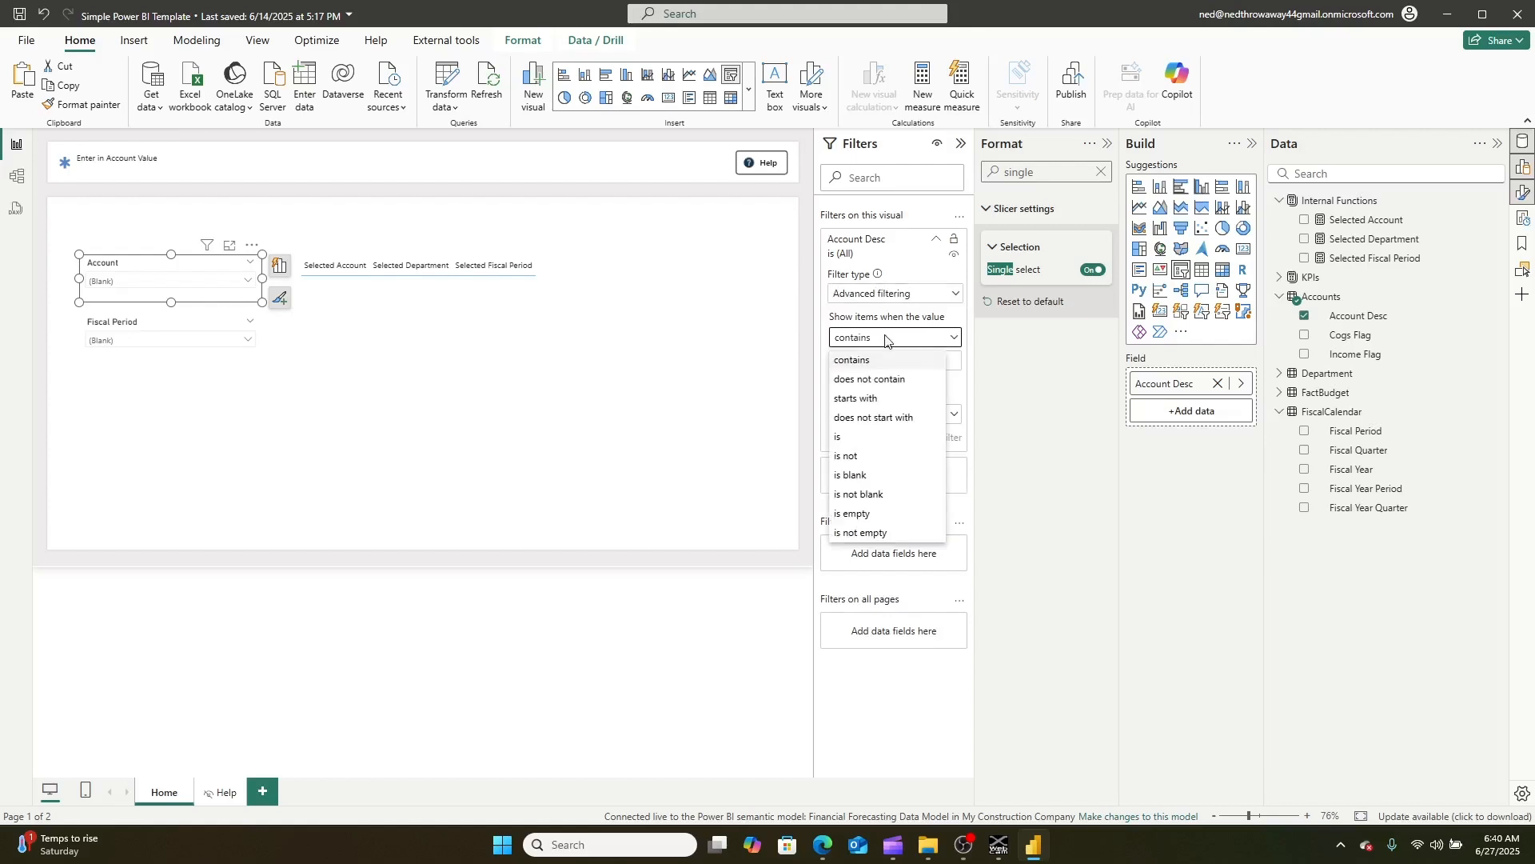
{"action": "left_click", "coordinate": [853, 495]}
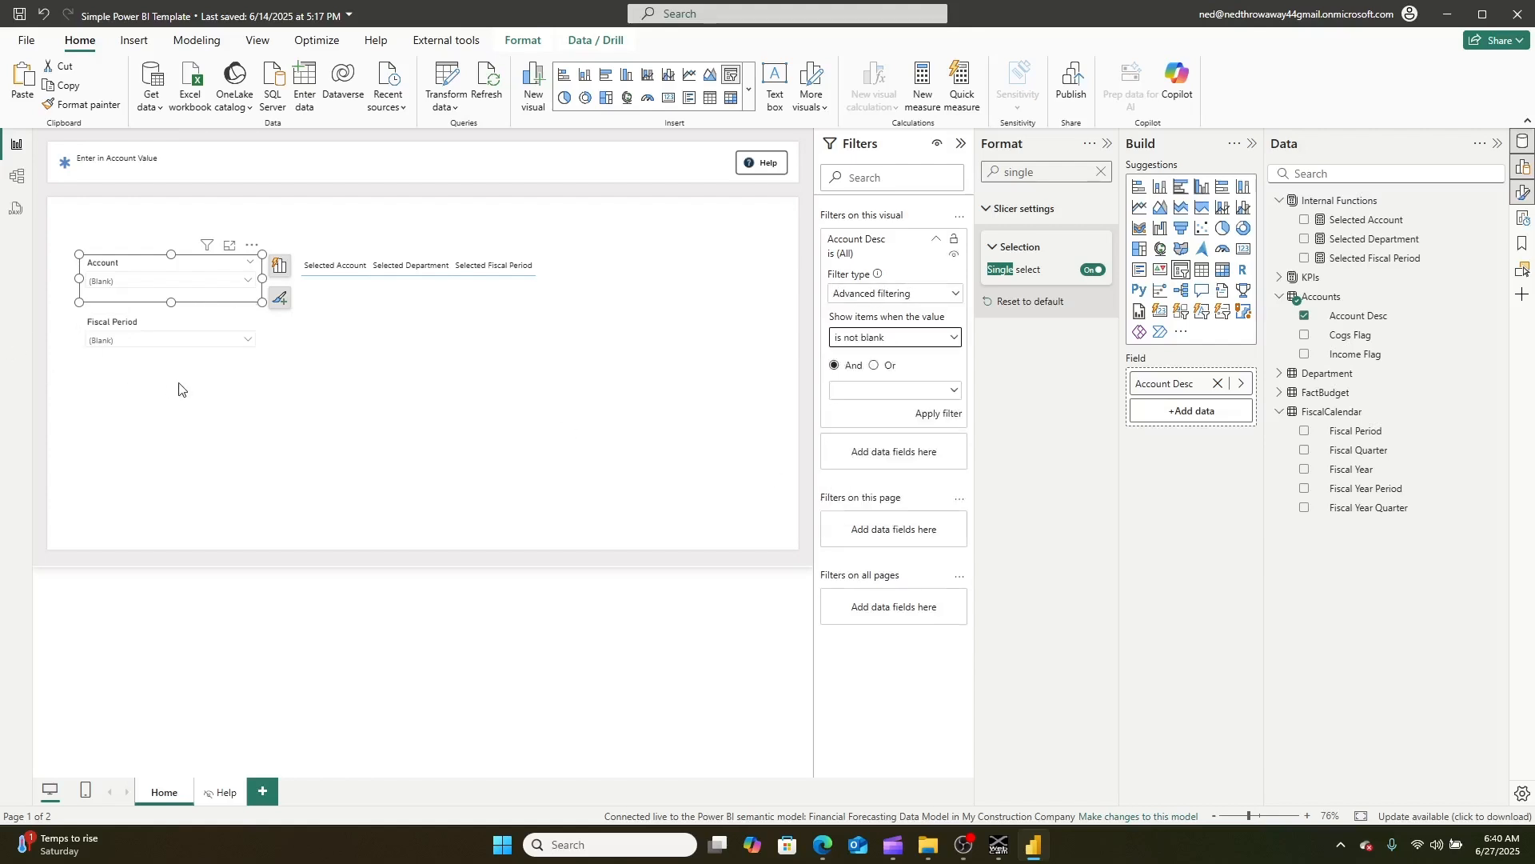
{"action": "left_click", "coordinate": [955, 420]}
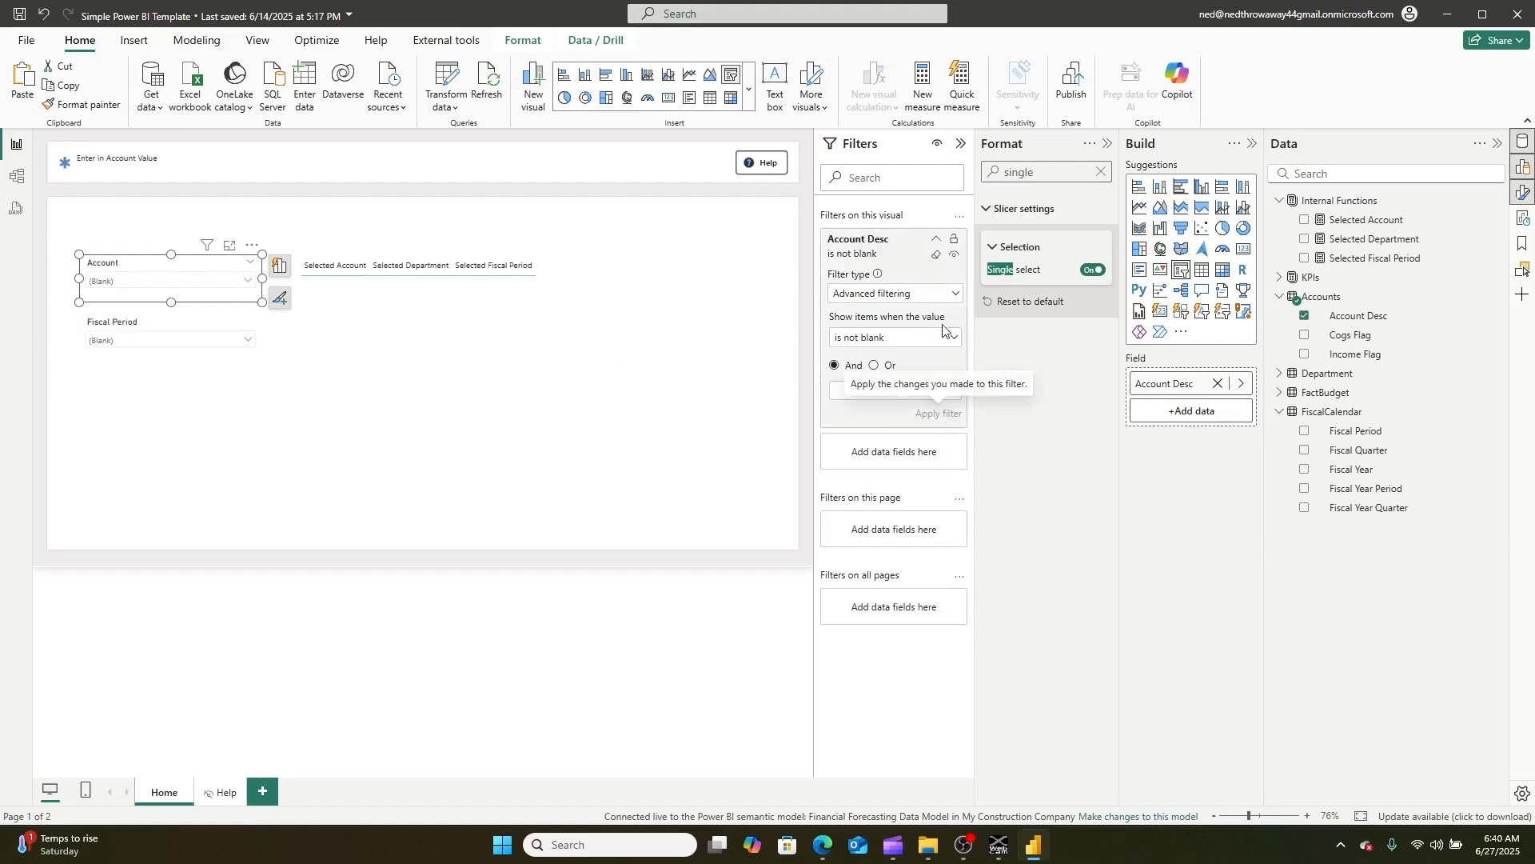
- Select Change Orders and then Direct Material Costs in the Account slicer
{"action": "left_click", "coordinate": [139, 280]}
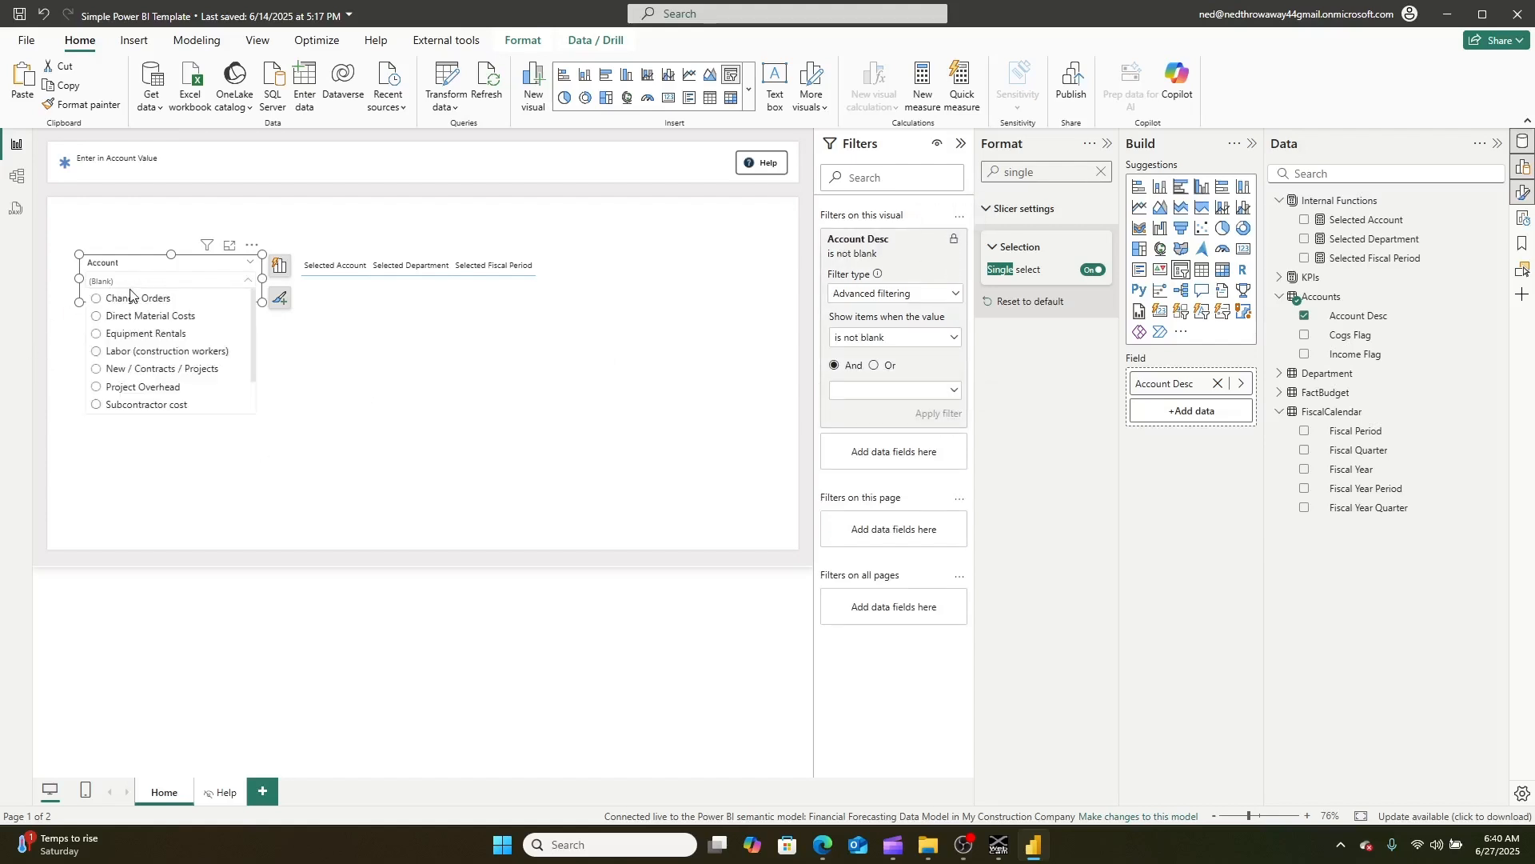
{"action": "left_click", "coordinate": [120, 301]}
{"action": "left_click", "coordinate": [125, 282]}
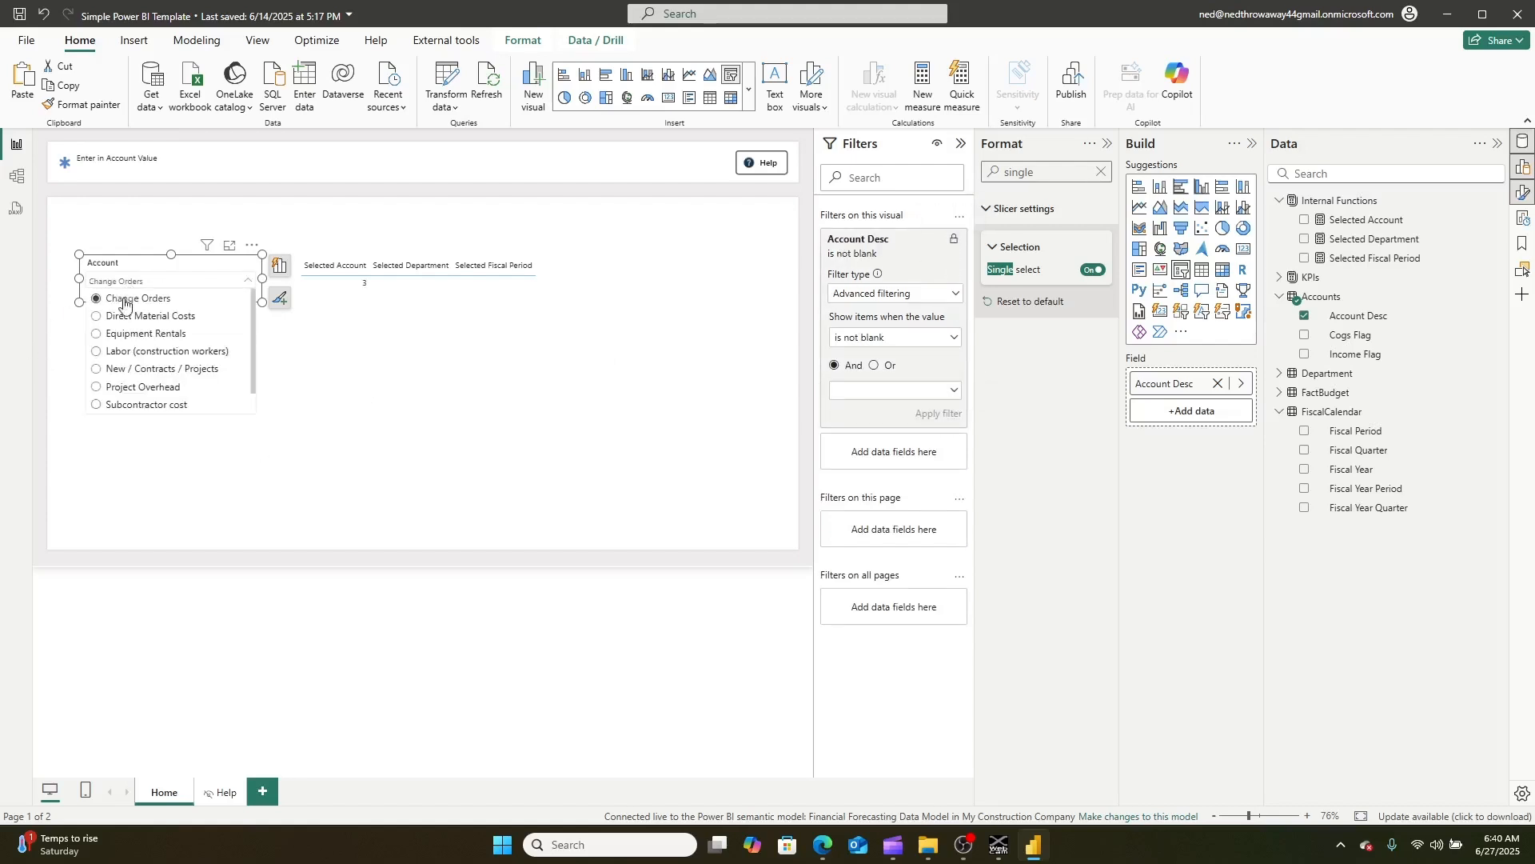
{"action": "left_click", "coordinate": [121, 315]}
- Apply an advanced visual-level filter to the Fiscal Period slicer so that Fiscal Period is not blank
{"action": "left_click", "coordinate": [148, 342]}
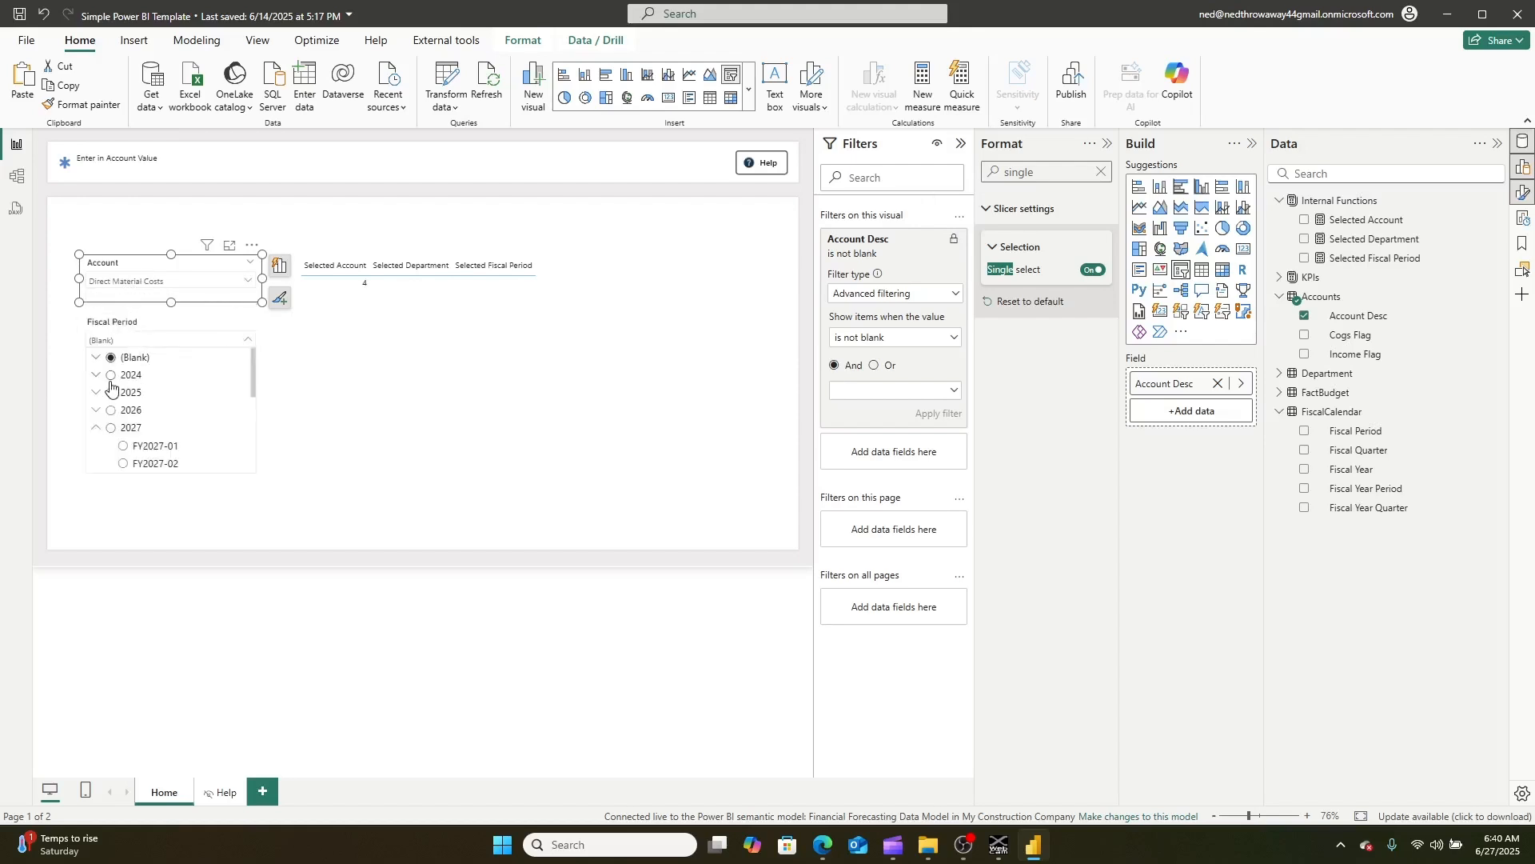
{"action": "left_click", "coordinate": [145, 324]}
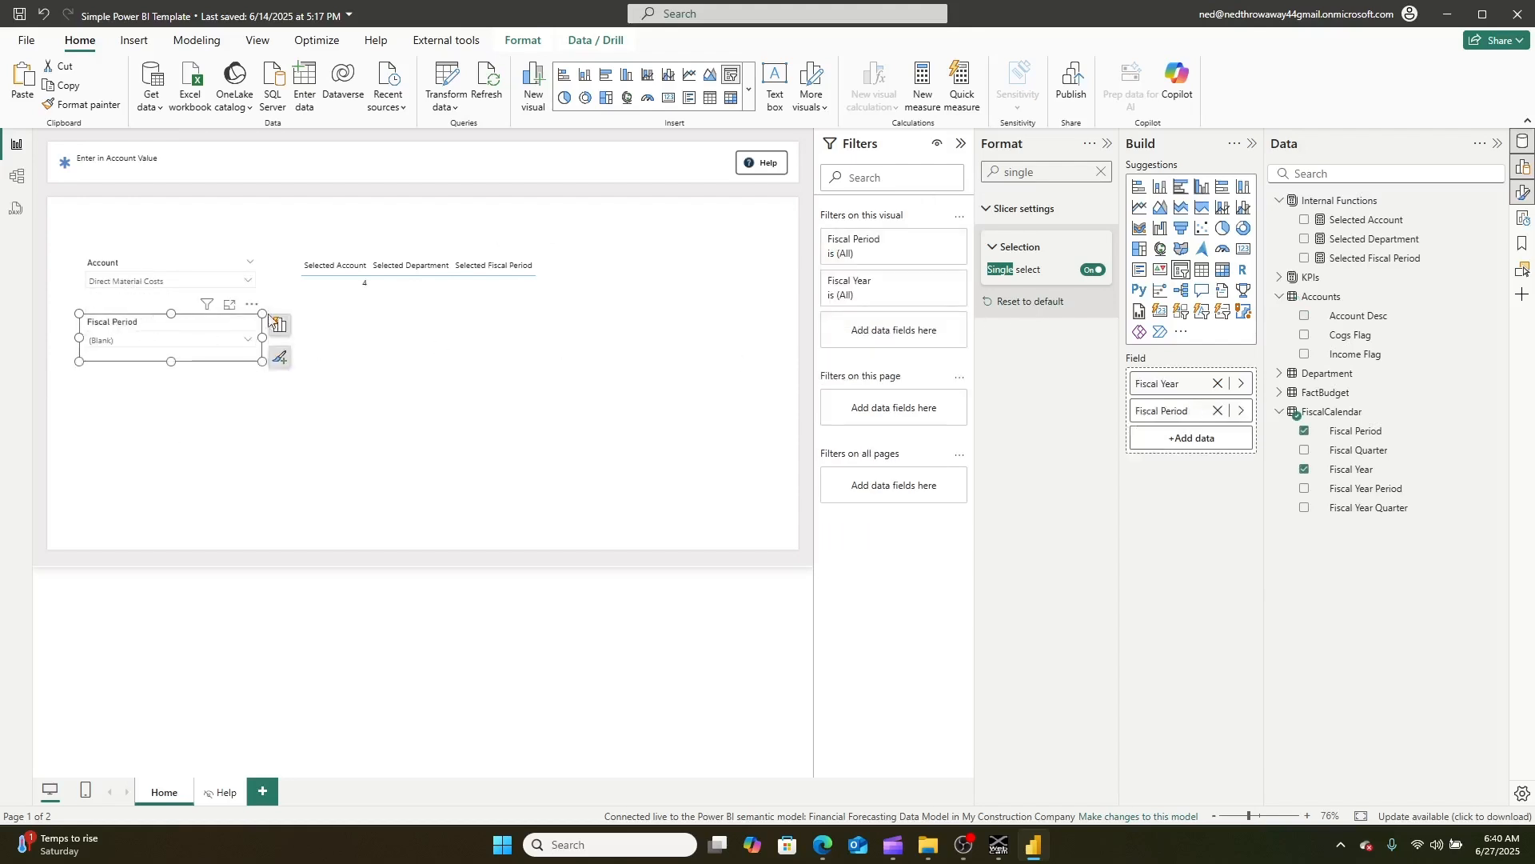
{"action": "left_click", "coordinate": [935, 238]}
{"action": "left_click", "coordinate": [947, 292]}
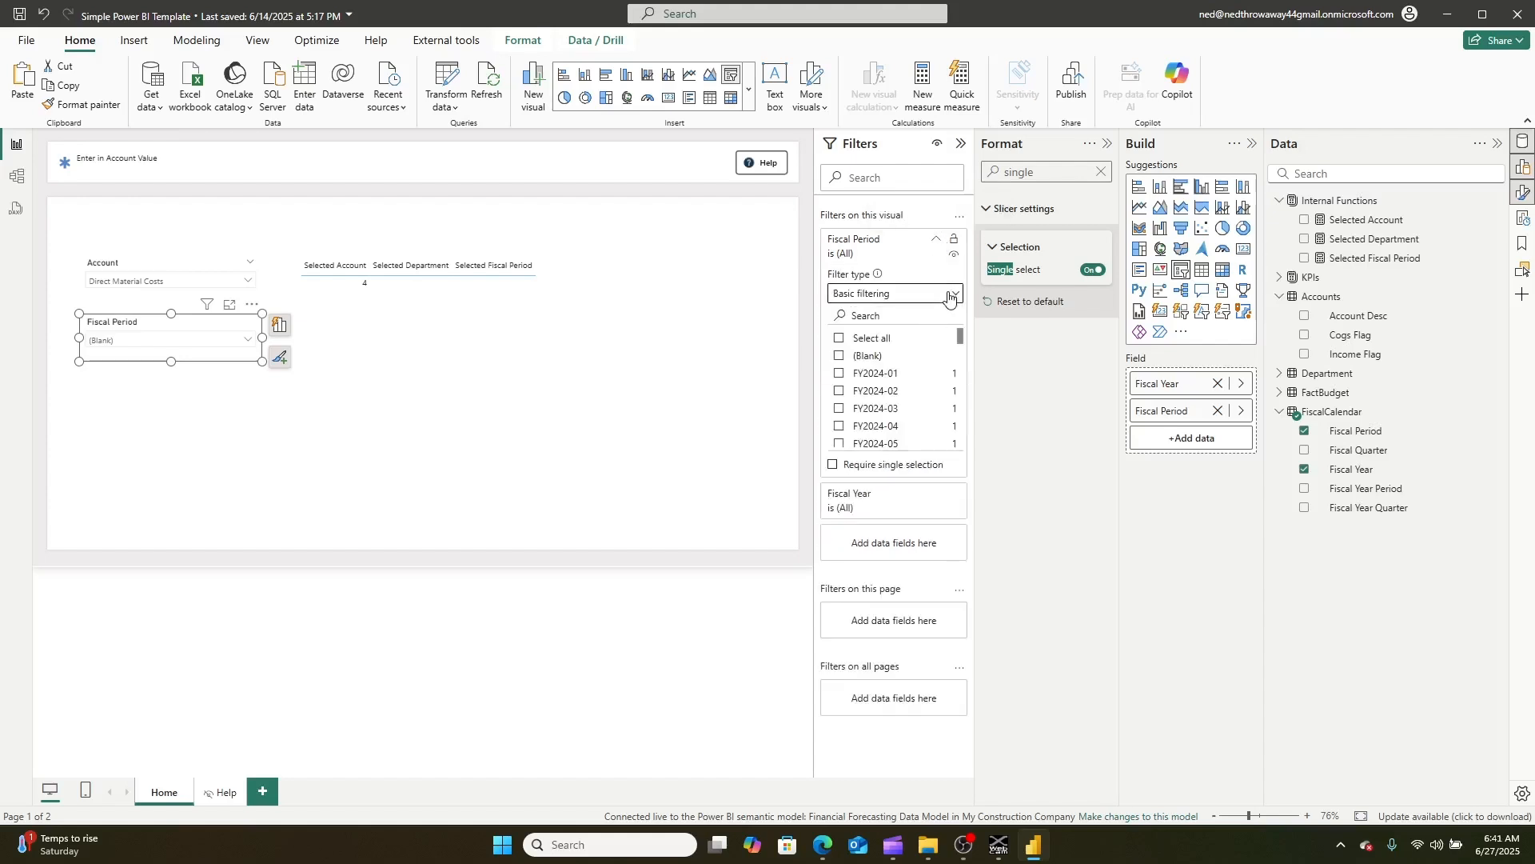
{"action": "left_click", "coordinate": [882, 317]}
{"action": "left_click", "coordinate": [883, 339]}
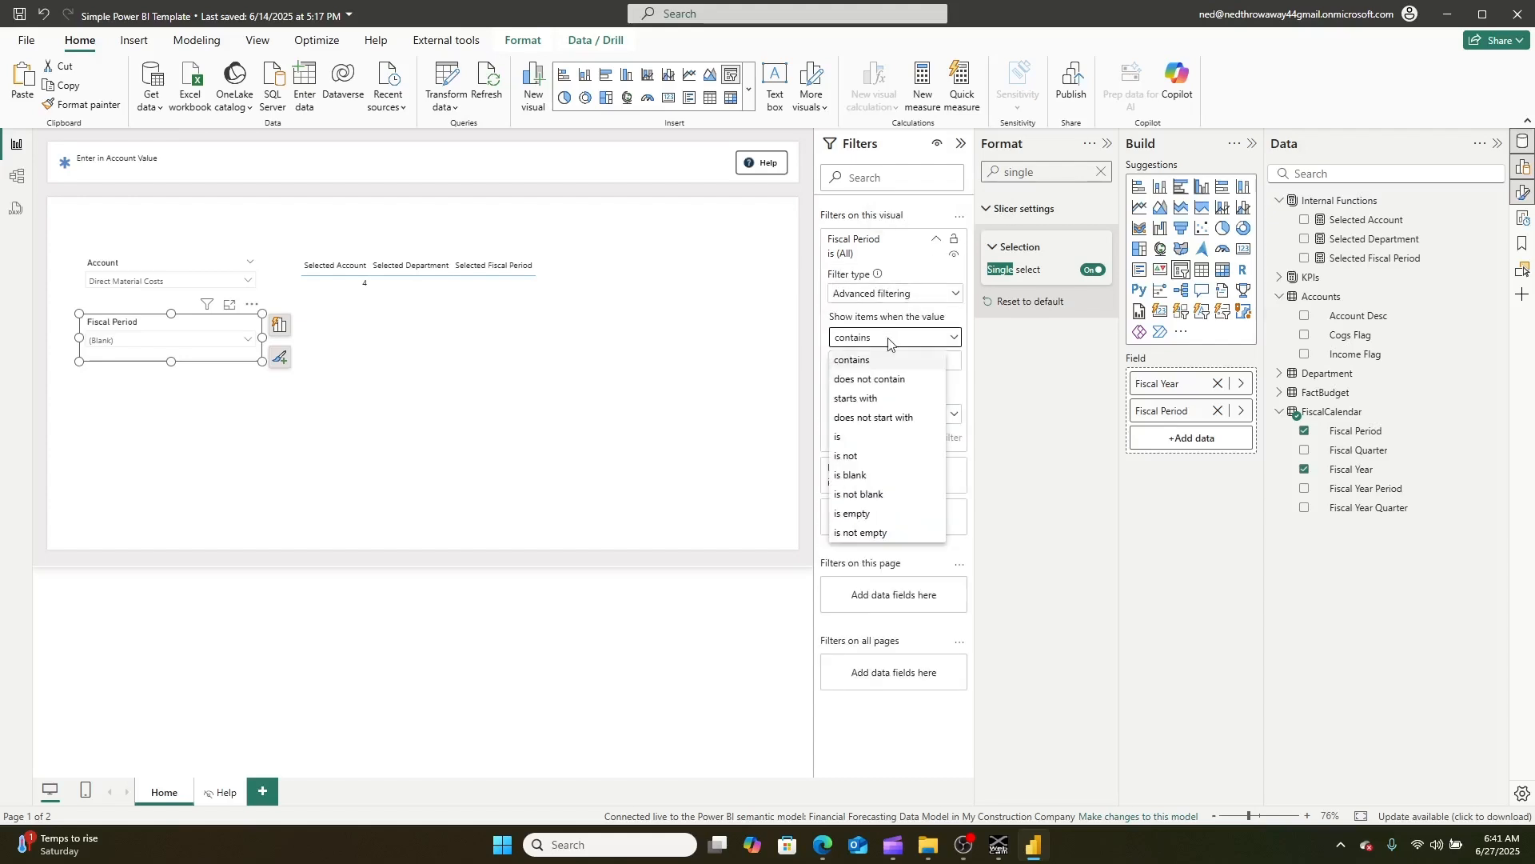
{"action": "left_click", "coordinate": [863, 495]}
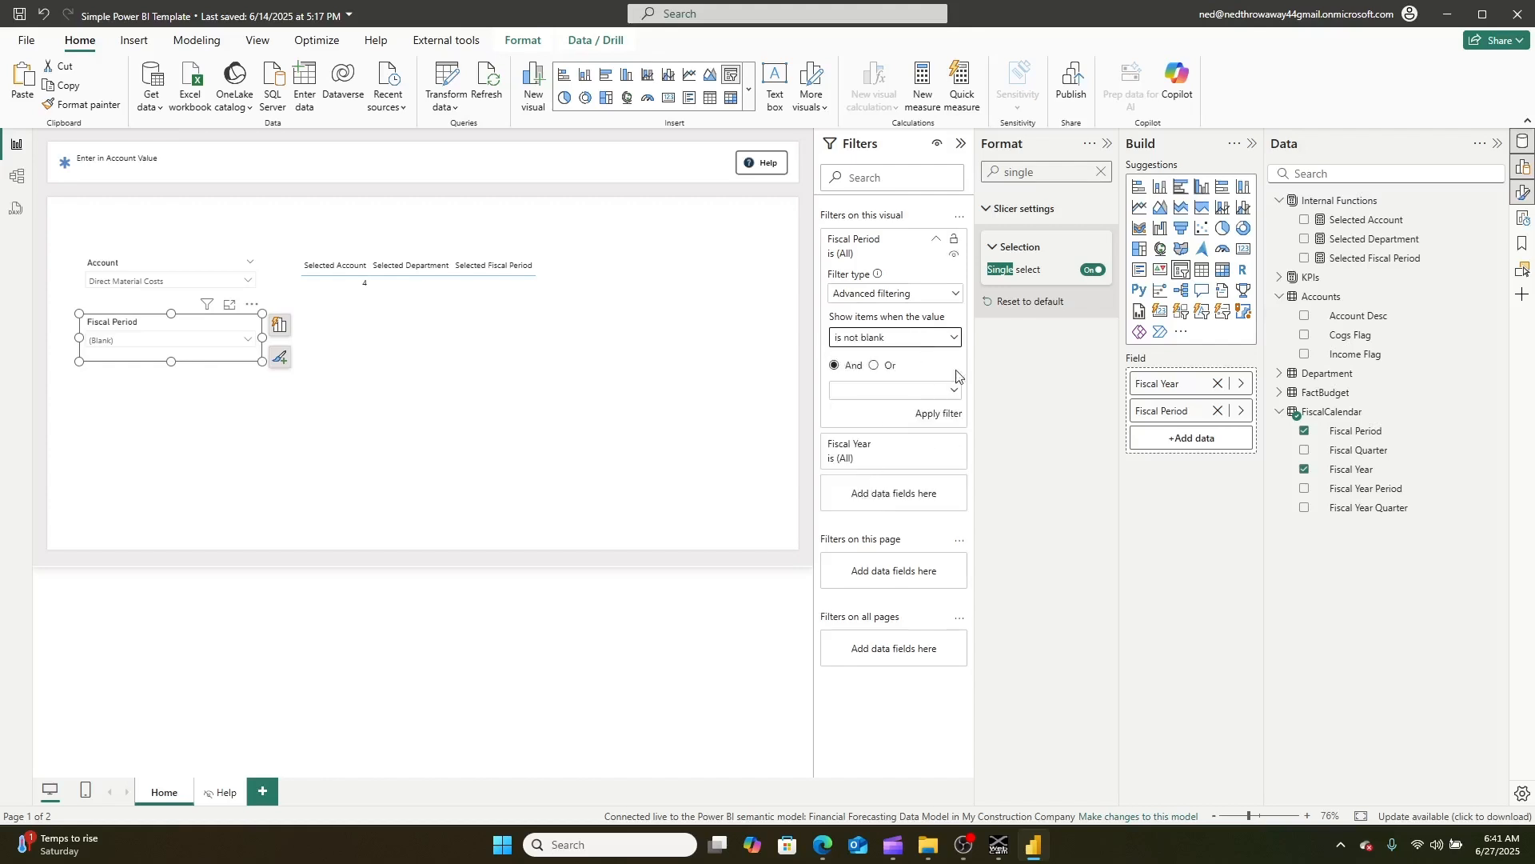
{"action": "left_click", "coordinate": [946, 413]}
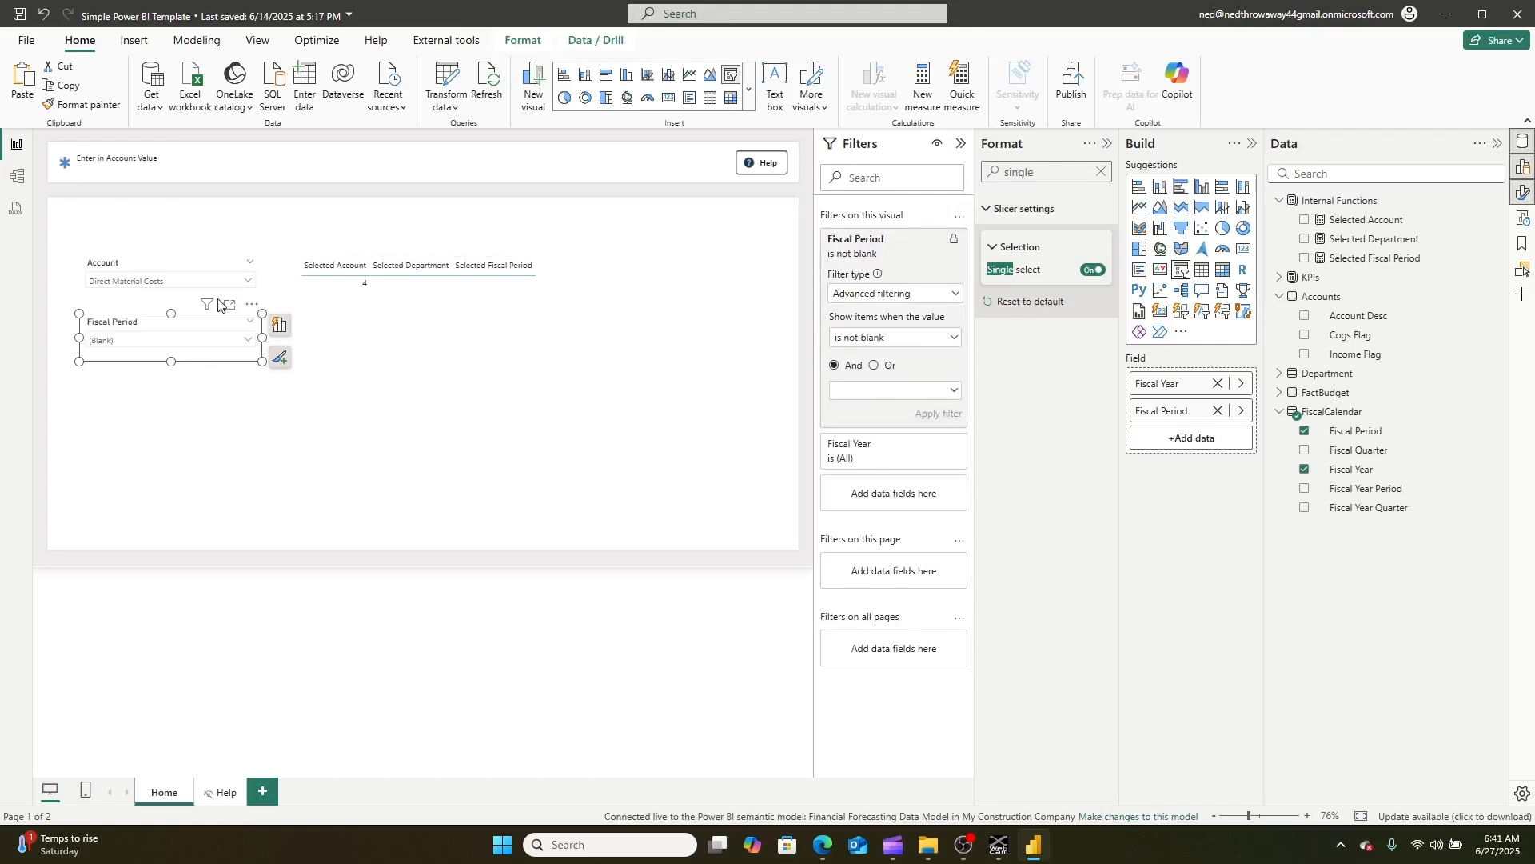
- Select 2024 in the Fiscal Period slicer and expand it to look through its periods
{"action": "left_click", "coordinate": [199, 344]}
{"action": "left_click", "coordinate": [112, 357]}
{"action": "left_click", "coordinate": [112, 341]}
{"action": "left_click", "coordinate": [96, 358]}
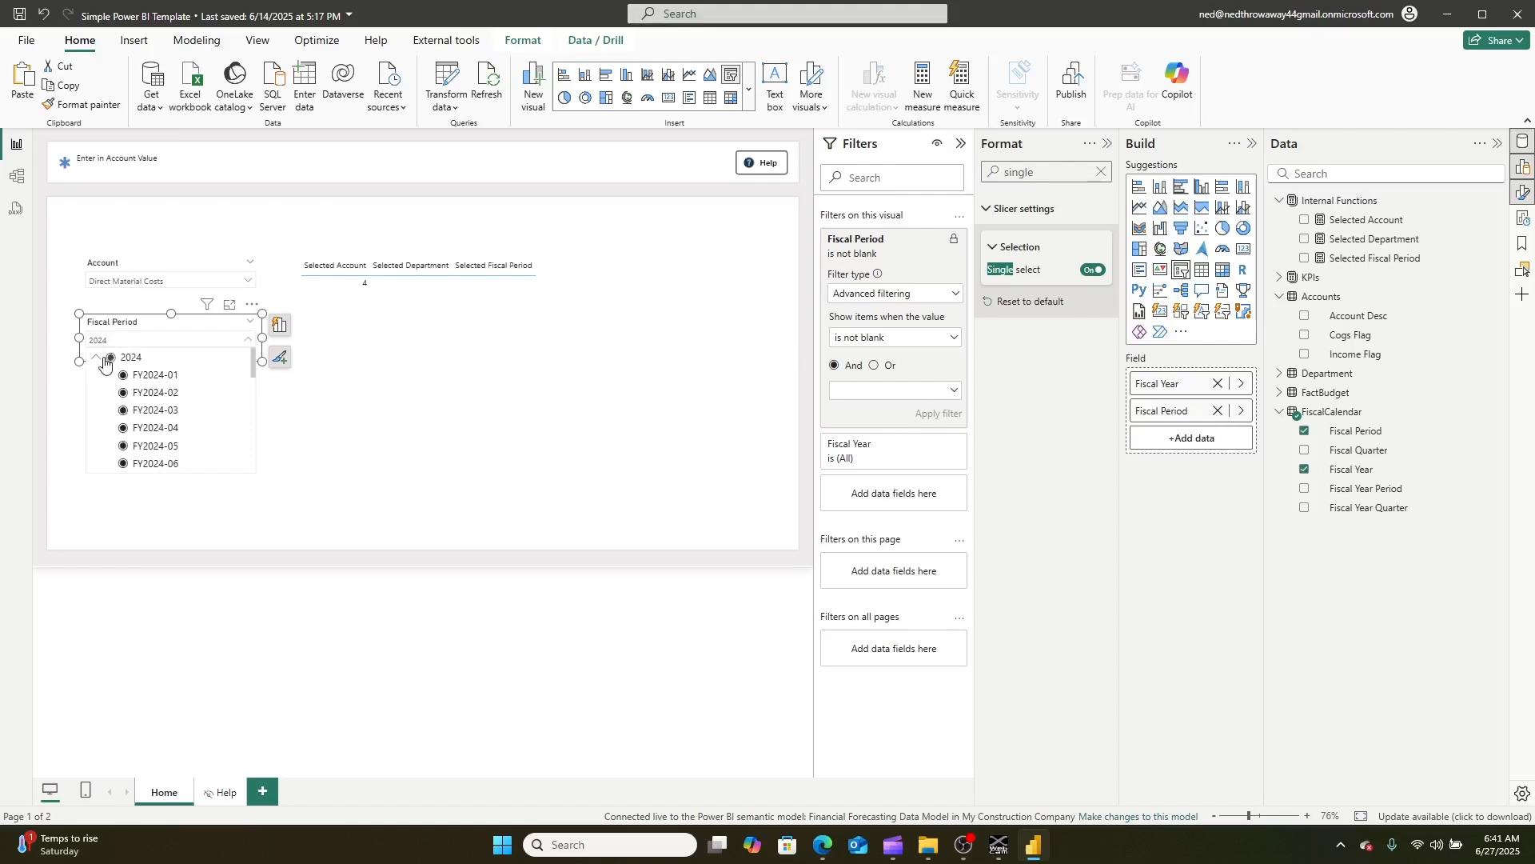
{"action": "left_click", "coordinate": [193, 336]}
- Remove Fiscal Year from the Fiscal Period slicer so it lists only Fiscal Period, and look through its periods
{"action": "left_click", "coordinate": [1218, 383]}
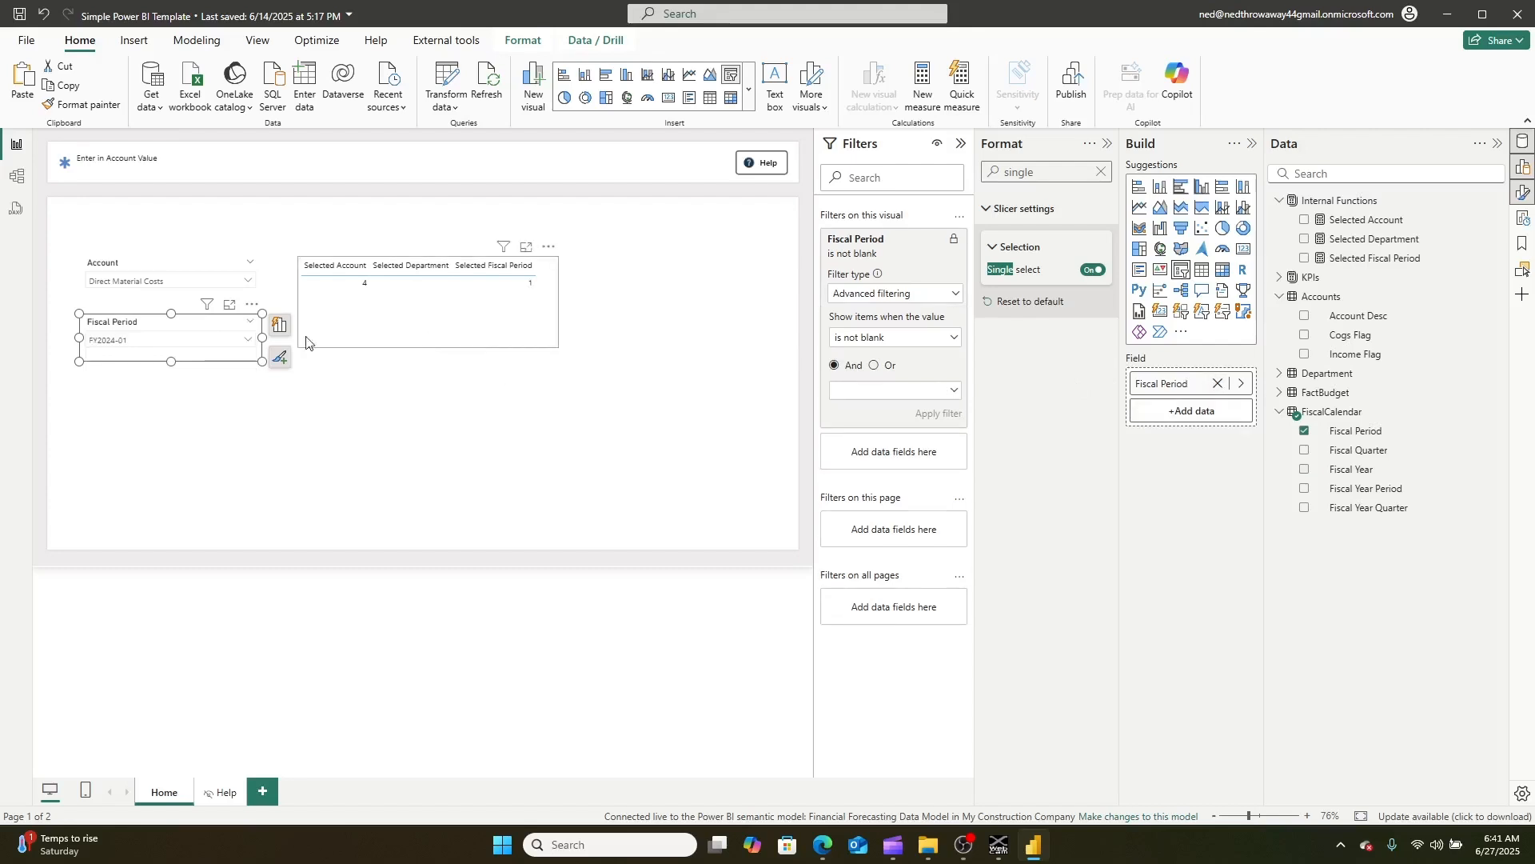
{"action": "left_click", "coordinate": [180, 339]}
{"action": "scroll", "coordinate": [120, 384], "scroll_direction": "down", "scroll_amount": 2}
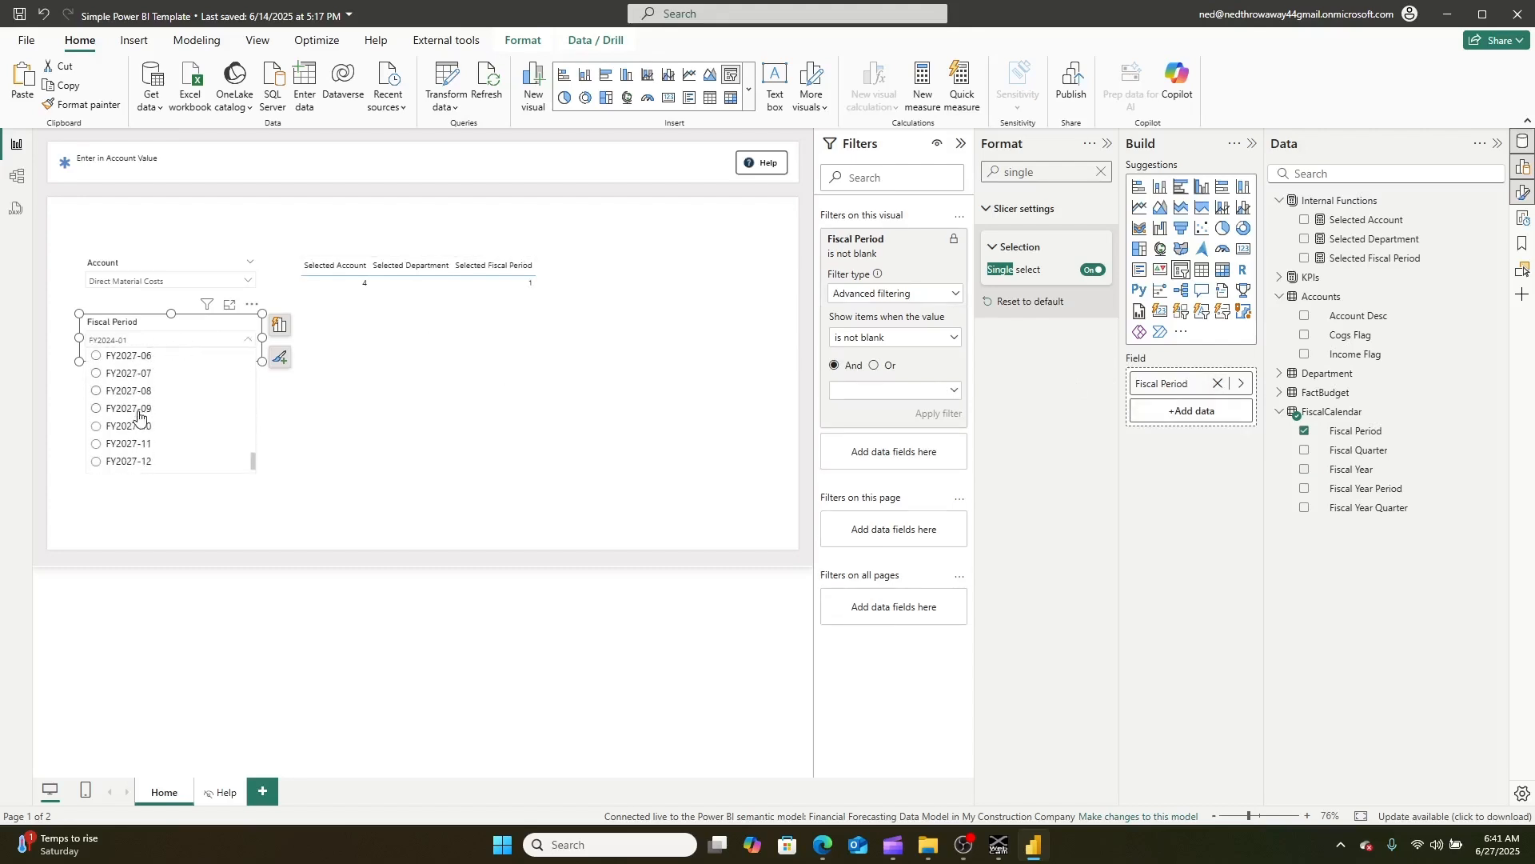
{"action": "scroll", "coordinate": [132, 416], "scroll_direction": "up", "scroll_amount": 2}
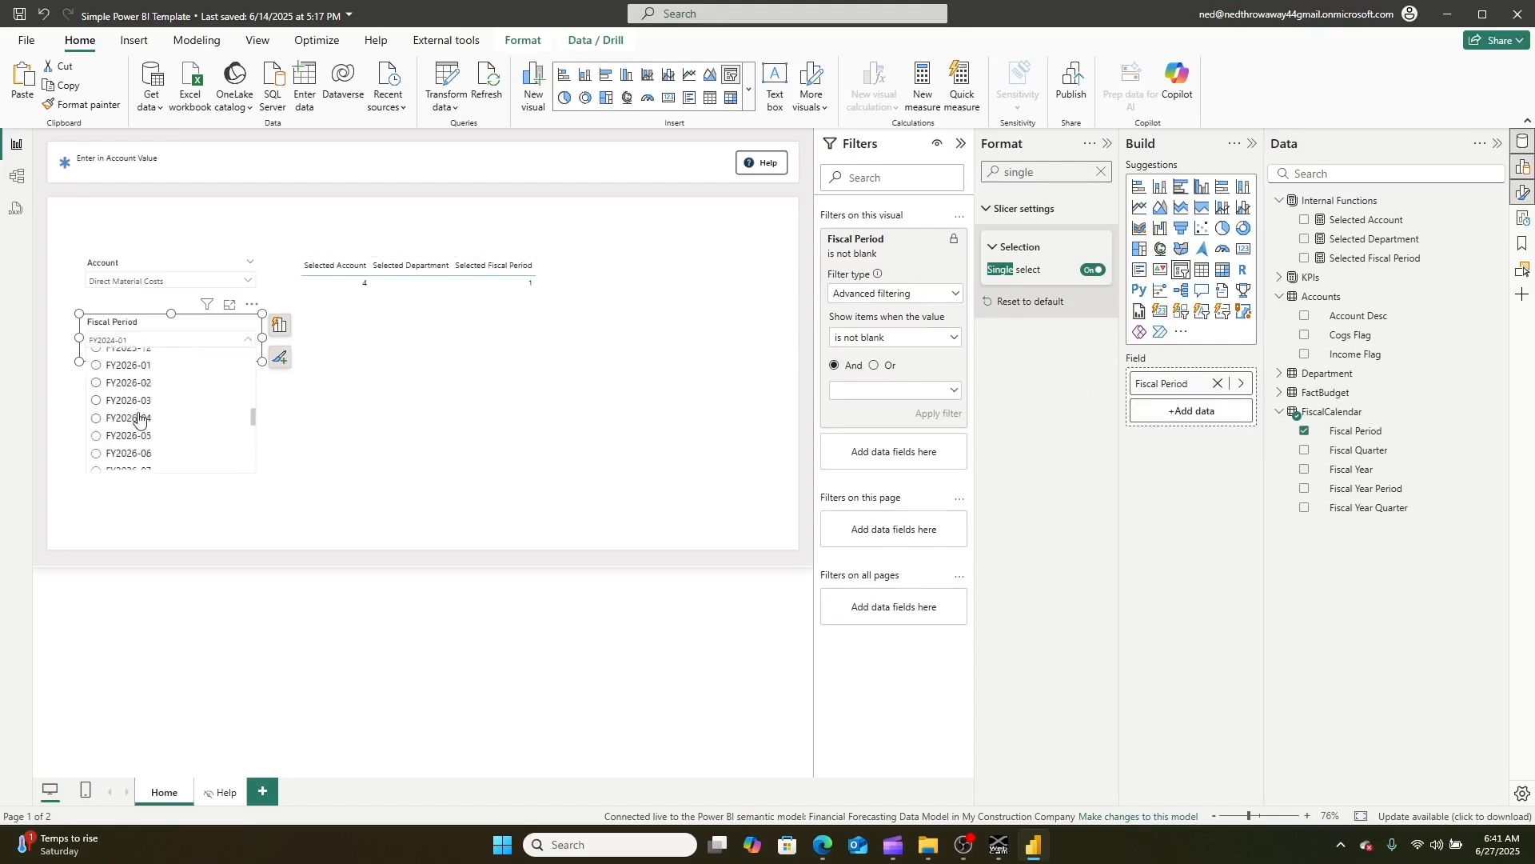
- Check the further options of the Fiscal Period and Account slicers and examine the order of the accounts in the Account list
{"action": "left_click", "coordinate": [253, 306]}
{"action": "left_click", "coordinate": [278, 328]}
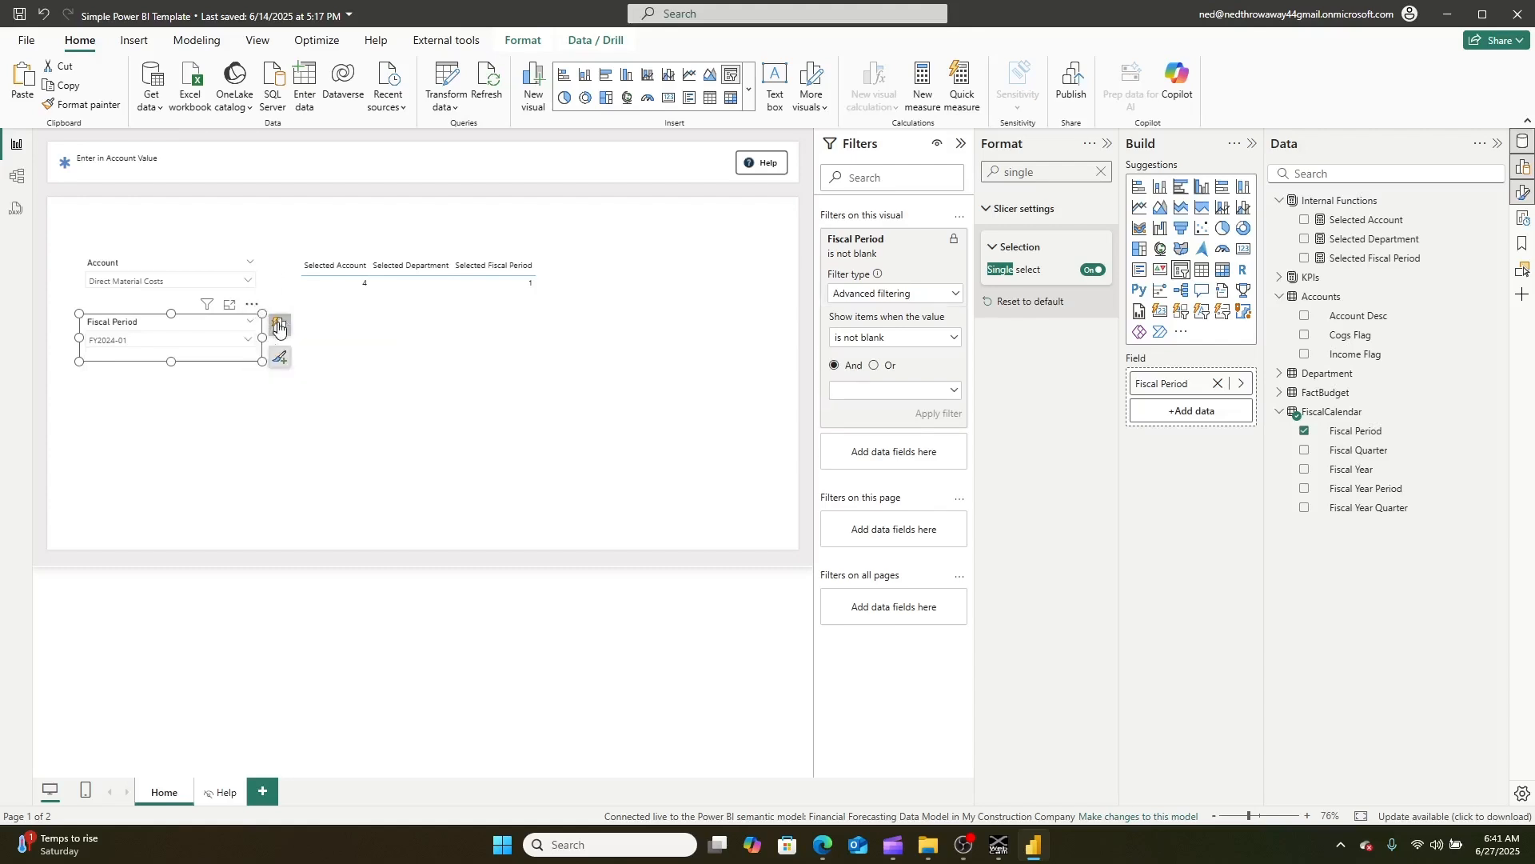
{"action": "left_click", "coordinate": [155, 268]}
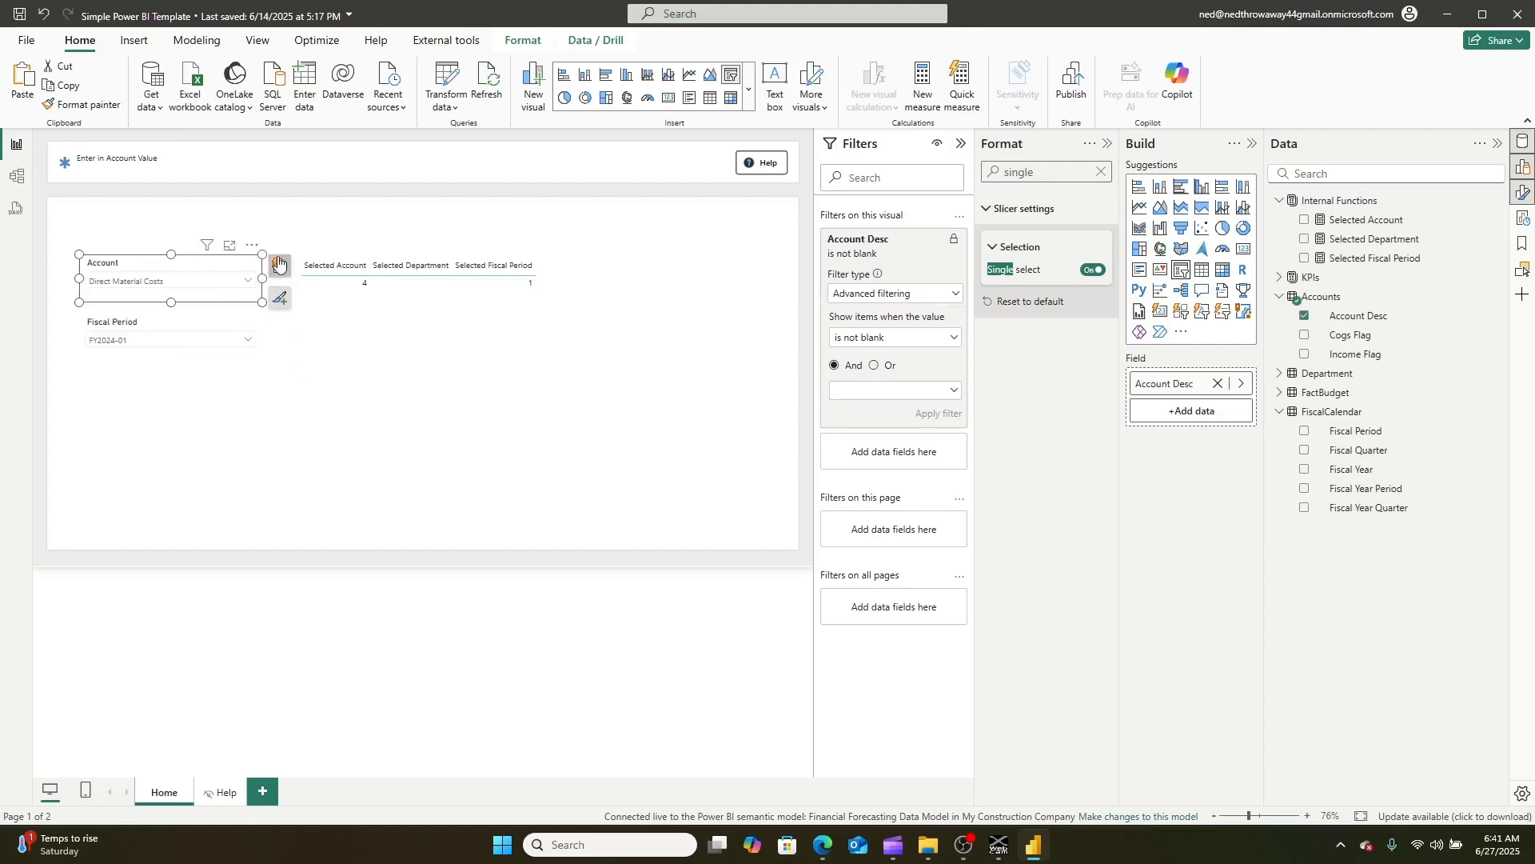
{"action": "left_click", "coordinate": [251, 246]}
{"action": "left_click", "coordinate": [281, 265]}
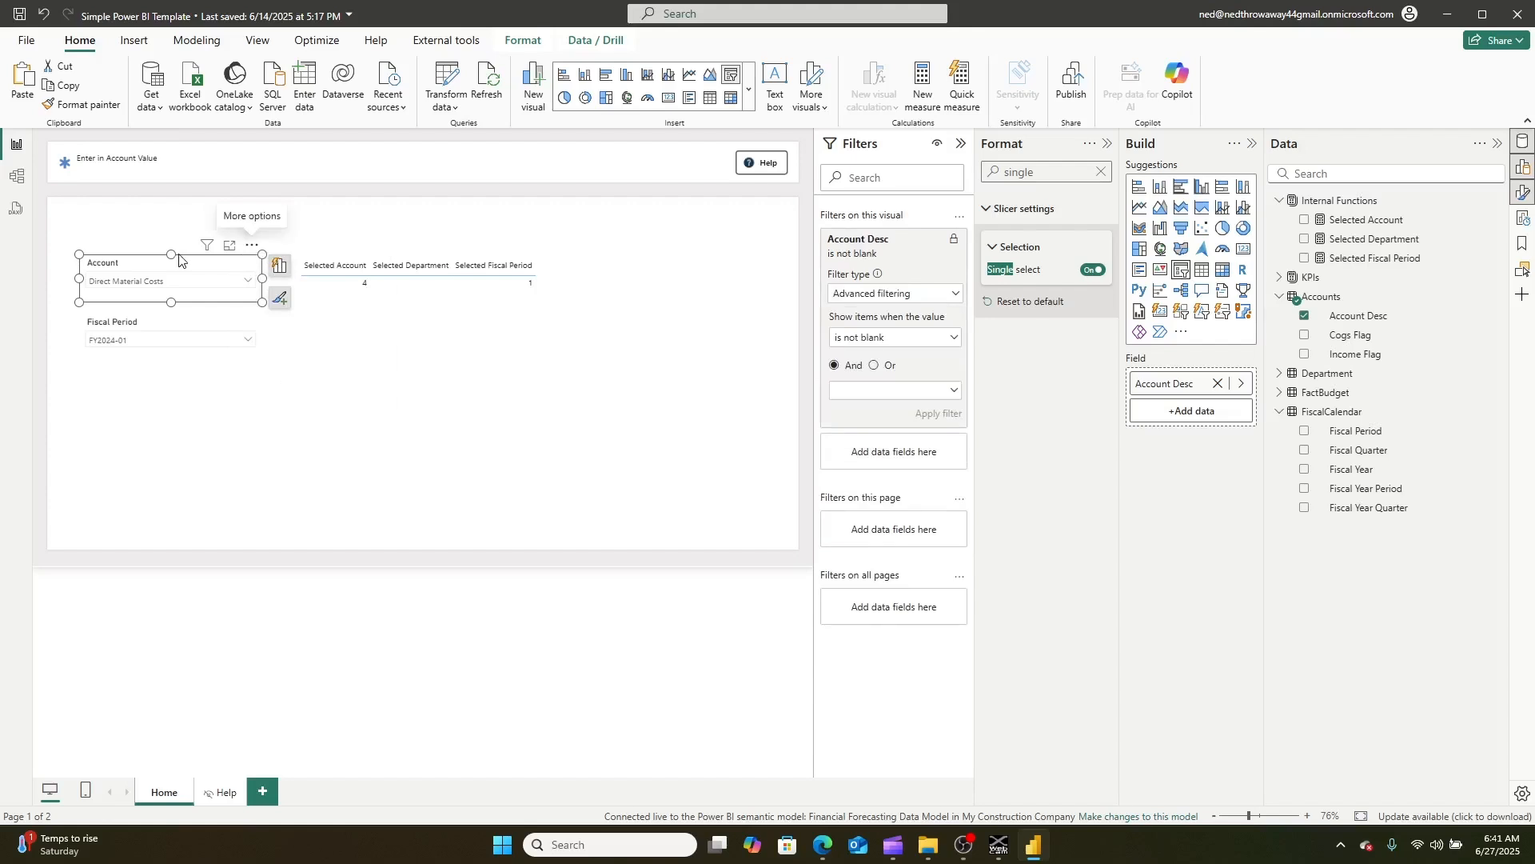
{"action": "left_click", "coordinate": [145, 281]}
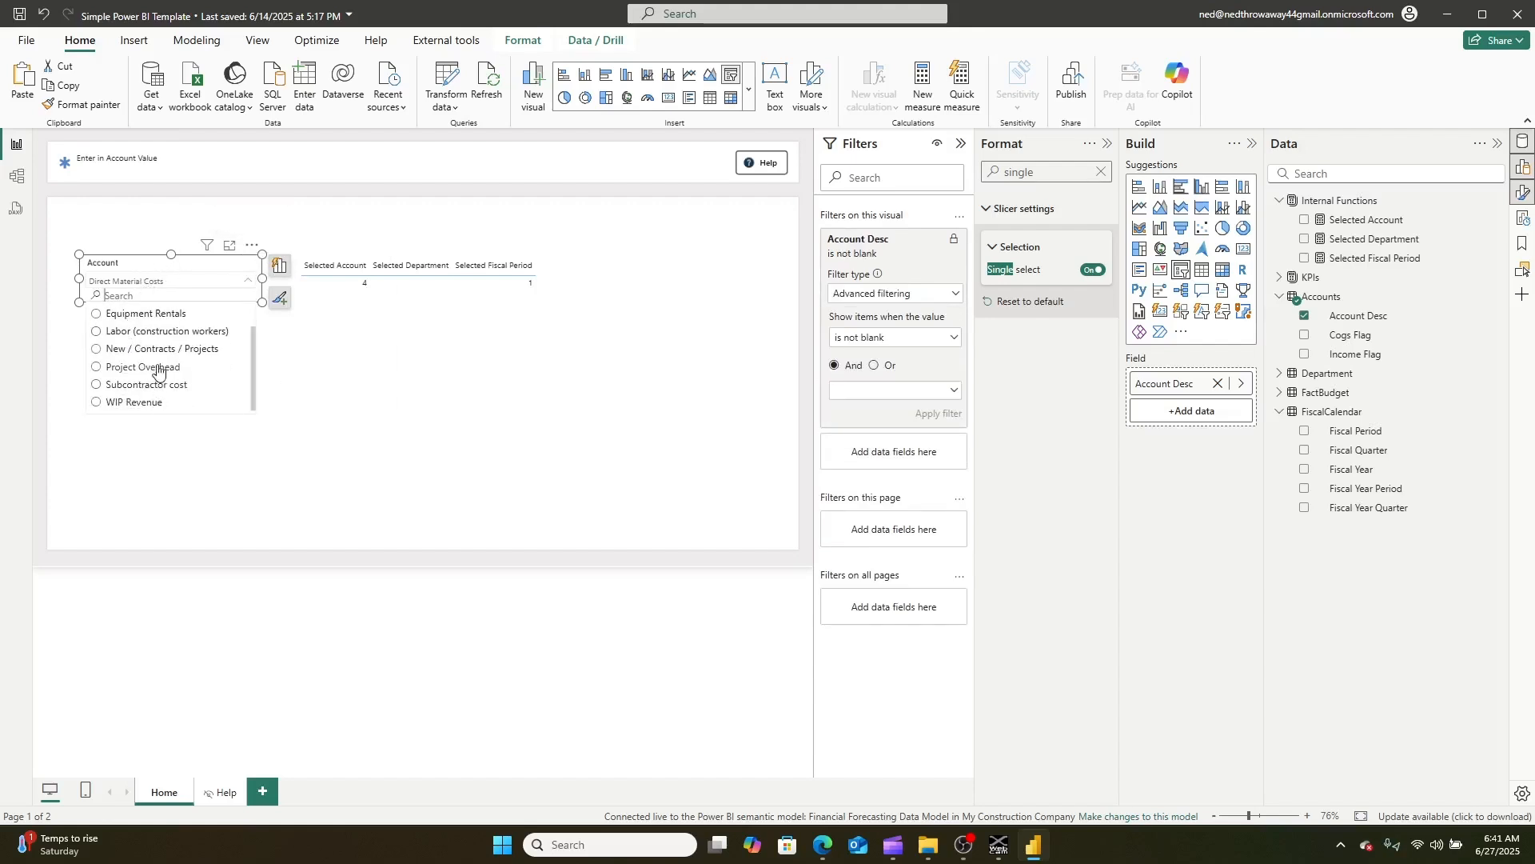
{"action": "scroll", "coordinate": [157, 376], "scroll_direction": "up", "scroll_amount": 2}
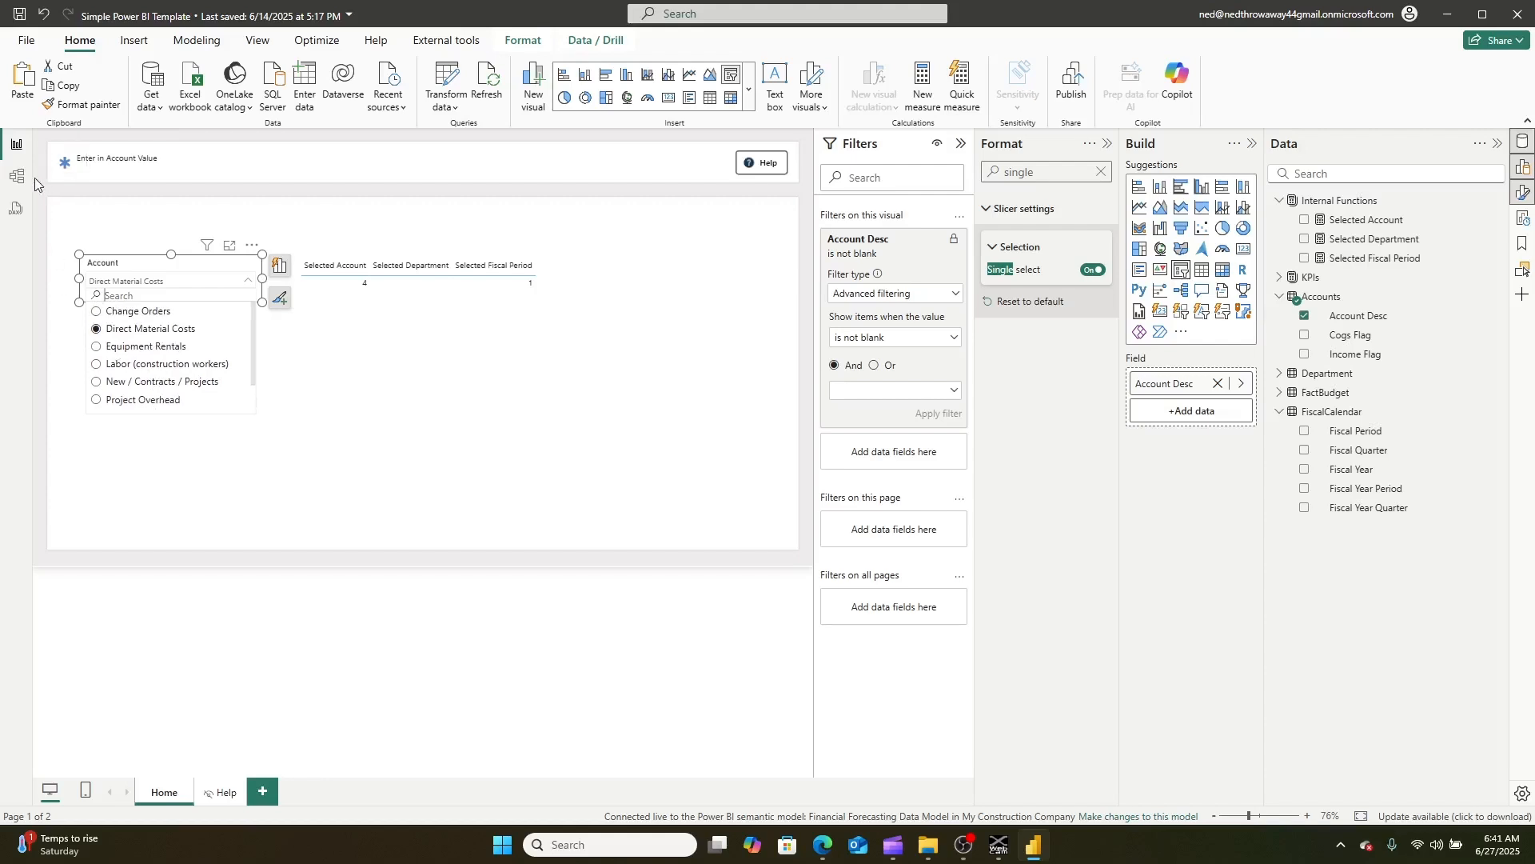
{"action": "scroll", "coordinate": [199, 366], "scroll_direction": "down", "scroll_amount": 2}
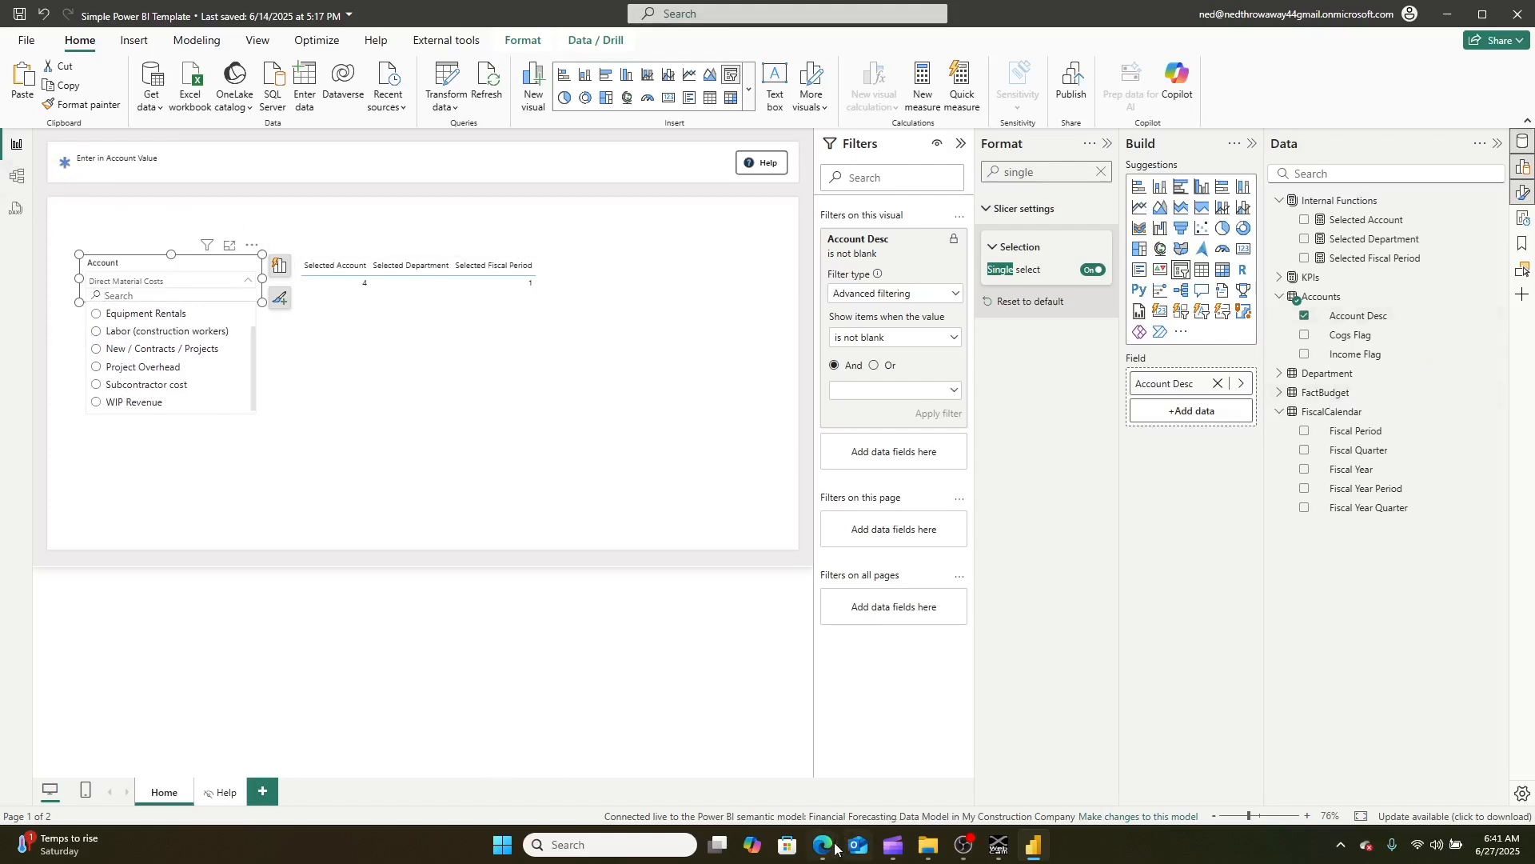
- Switch to the Financial Forecasting Data Model in the browser and sort the Account Desc column by Account ID
{"action": "mouse_move", "coordinate": [835, 847]}
{"action": "left_click", "coordinate": [1083, 752]}
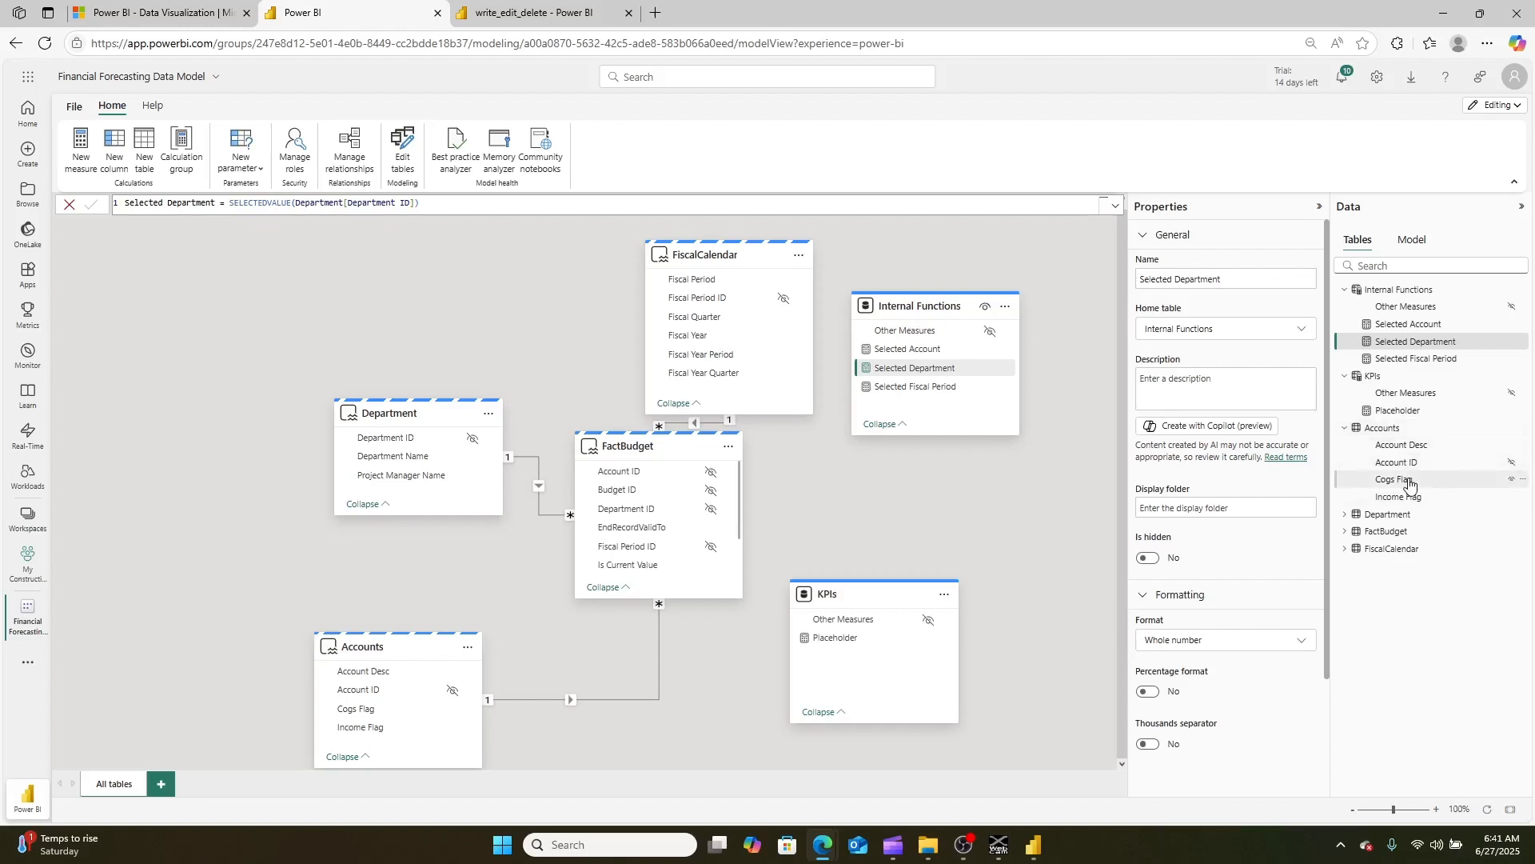
{"action": "left_click", "coordinate": [1413, 448]}
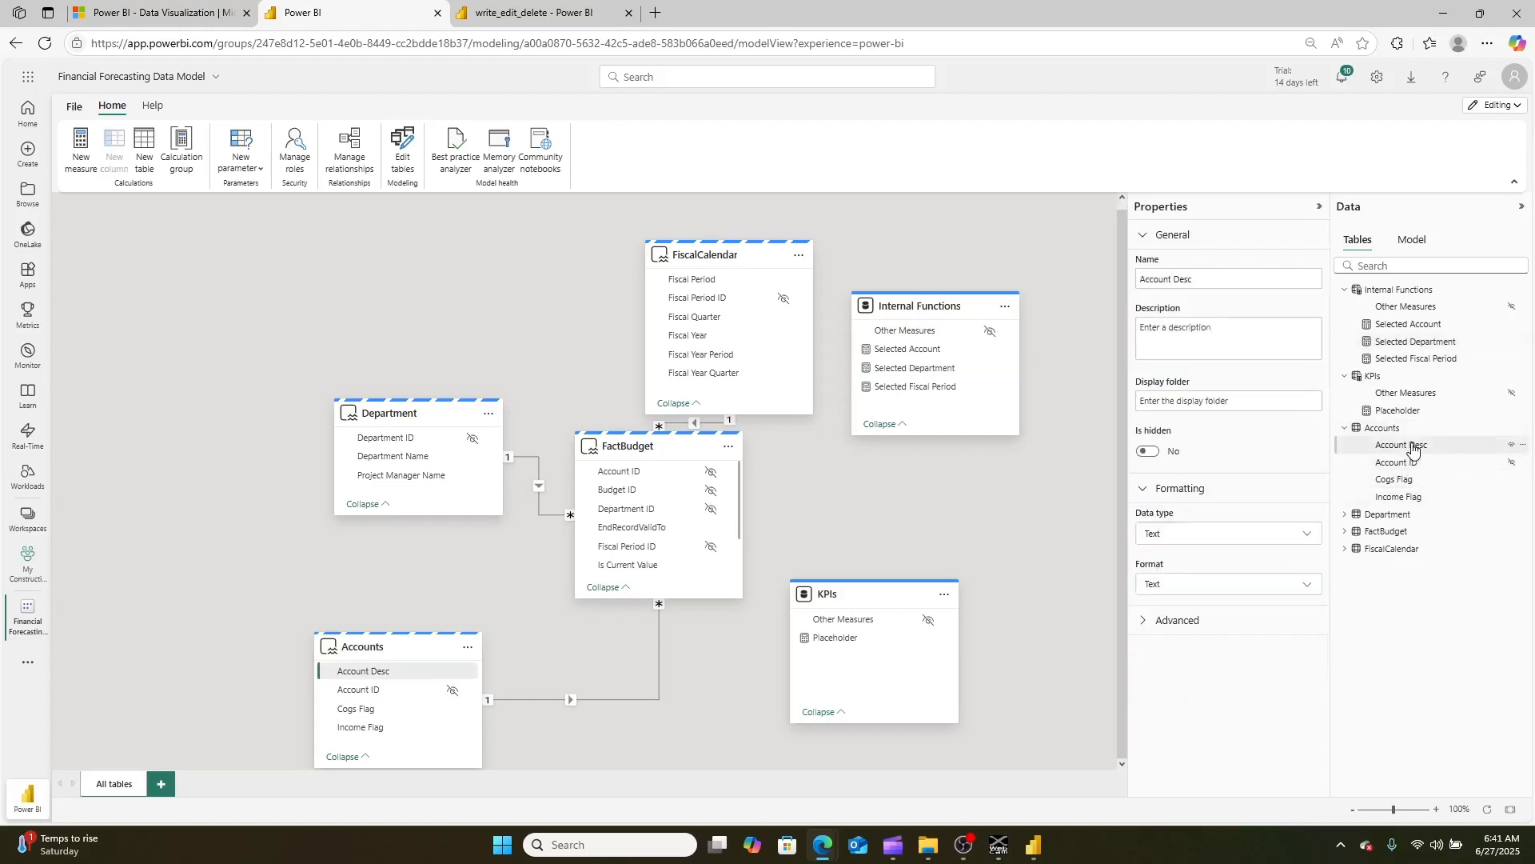
{"action": "left_click", "coordinate": [1182, 622]}
{"action": "scroll", "coordinate": [1182, 632], "scroll_direction": "down", "scroll_amount": 1}
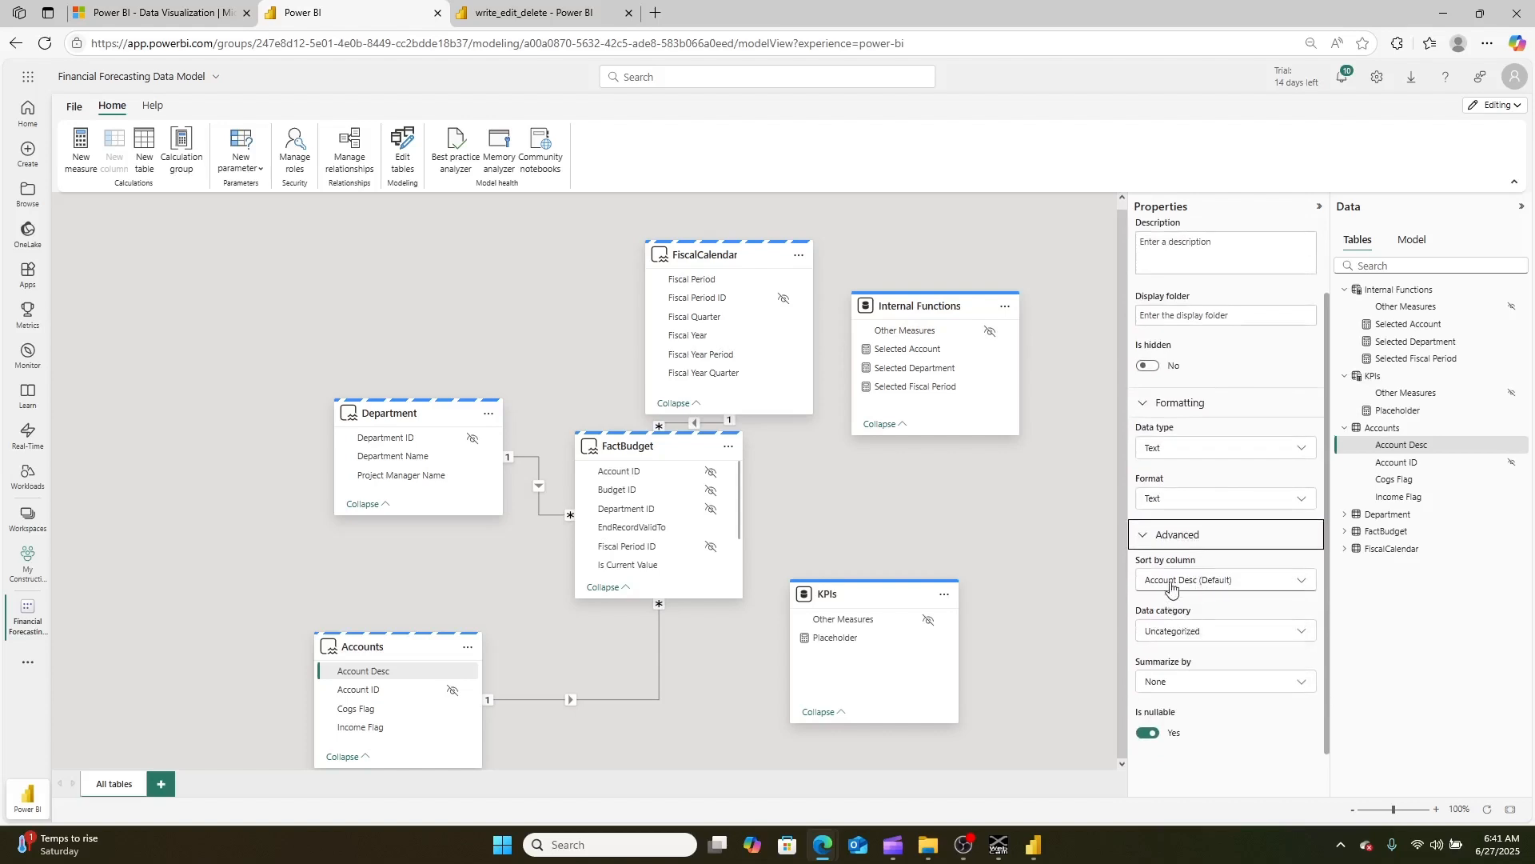
{"action": "left_click", "coordinate": [1194, 581]}
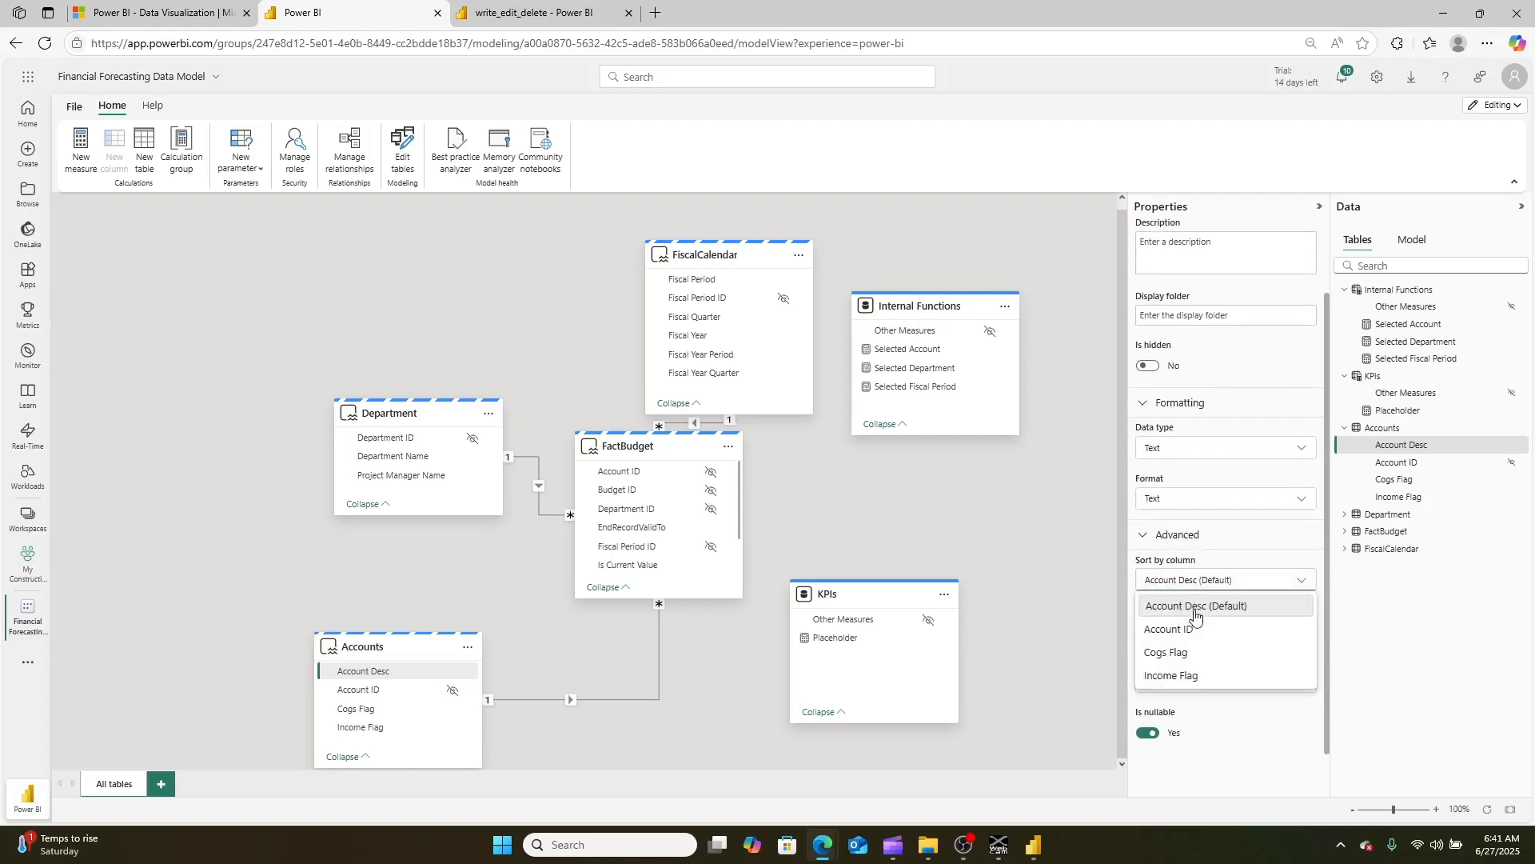
{"action": "left_click", "coordinate": [1182, 631]}
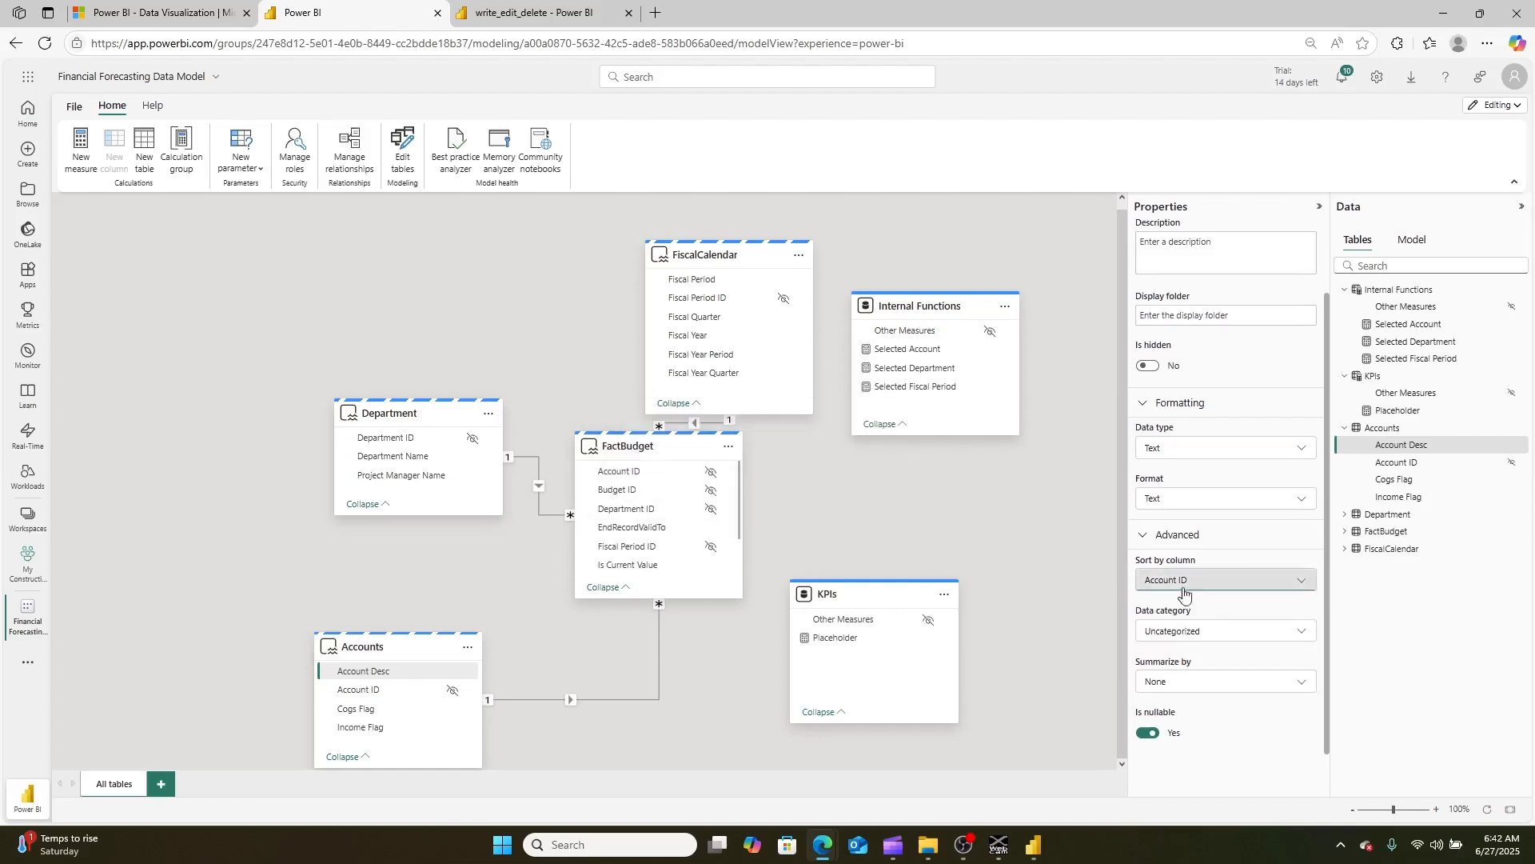
- Return to the report in Power BI Desktop and examine the order of the accounts in the Account slicer
{"action": "left_click", "coordinate": [1036, 846]}
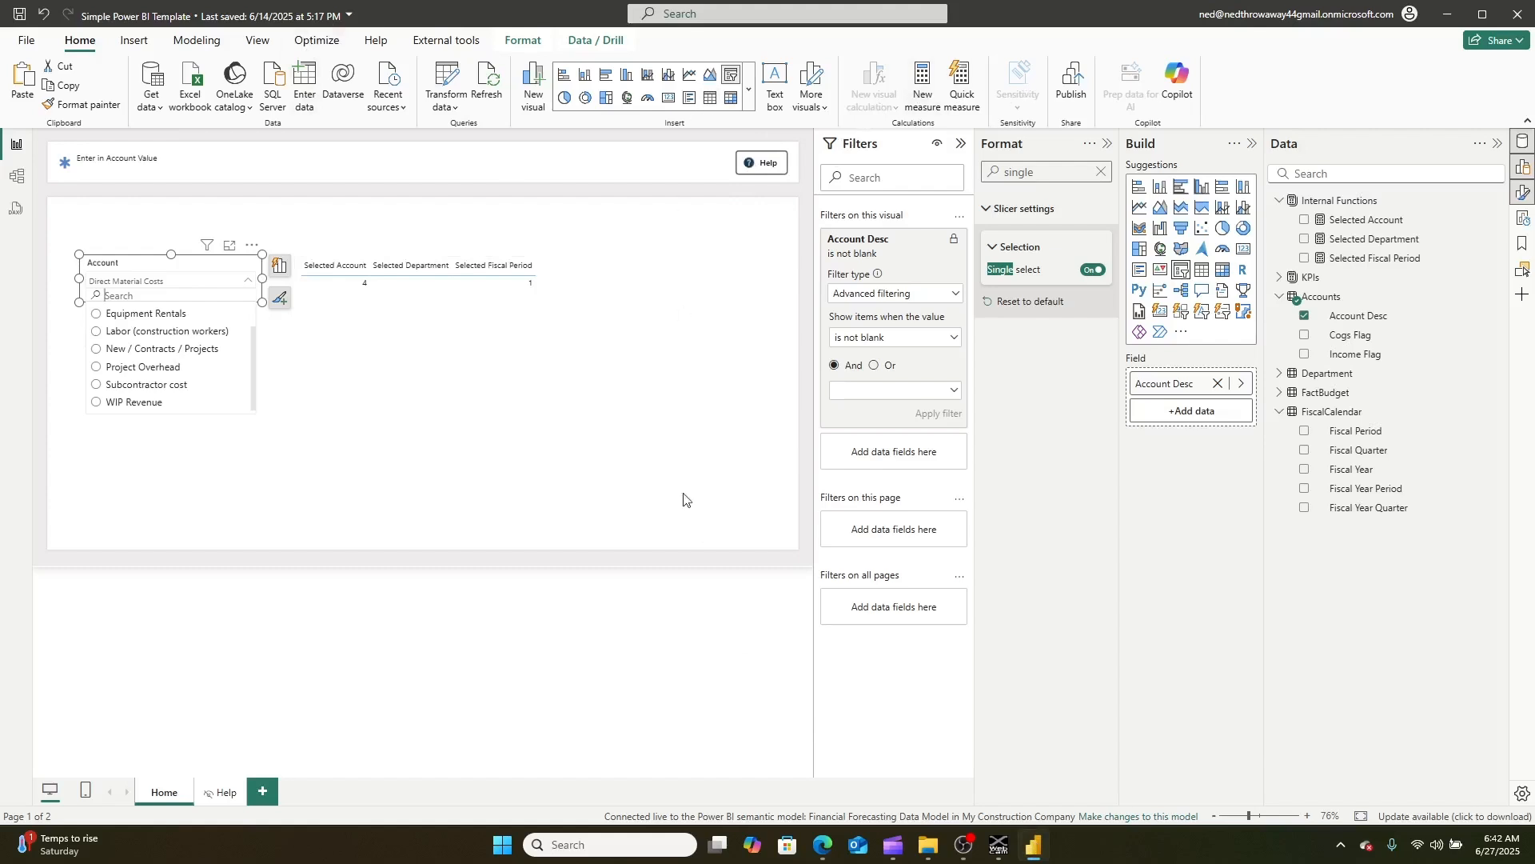
{"action": "left_click", "coordinate": [659, 487]}
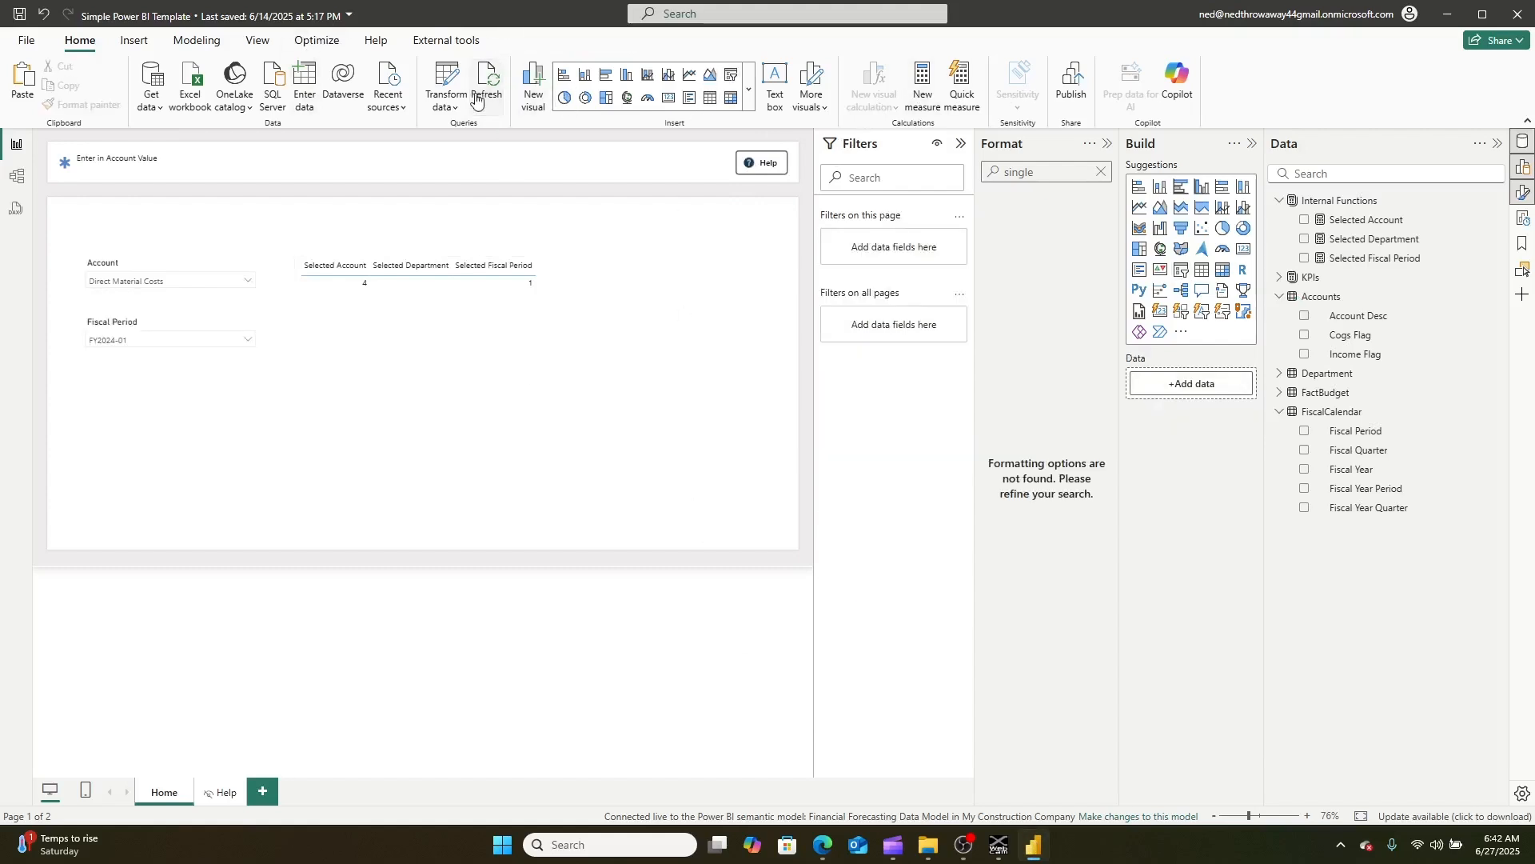
{"action": "left_click", "coordinate": [189, 282]}
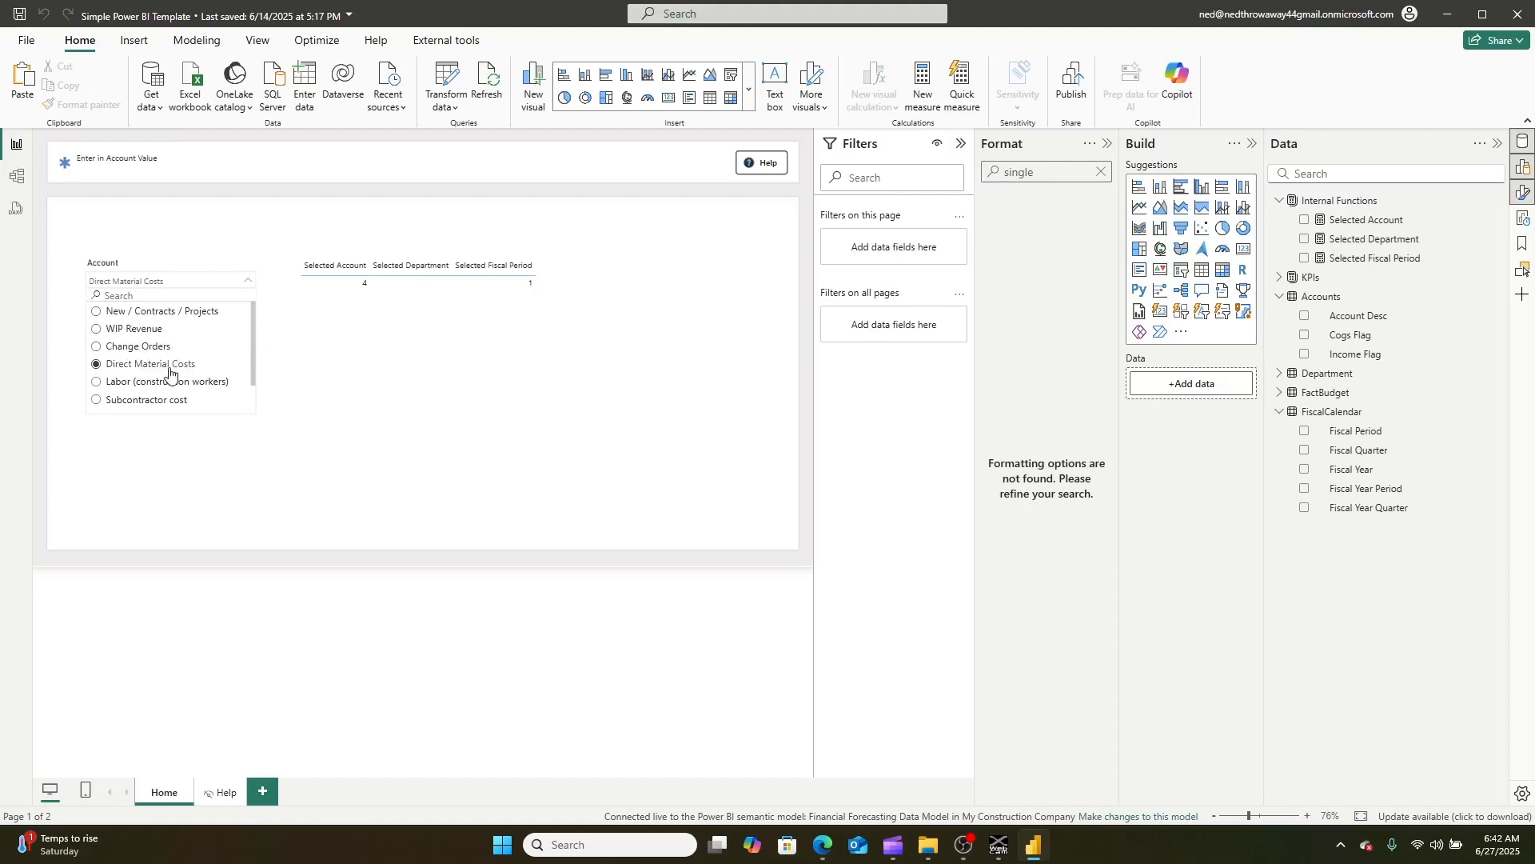
{"action": "scroll", "coordinate": [136, 352], "scroll_direction": "down", "scroll_amount": 2}
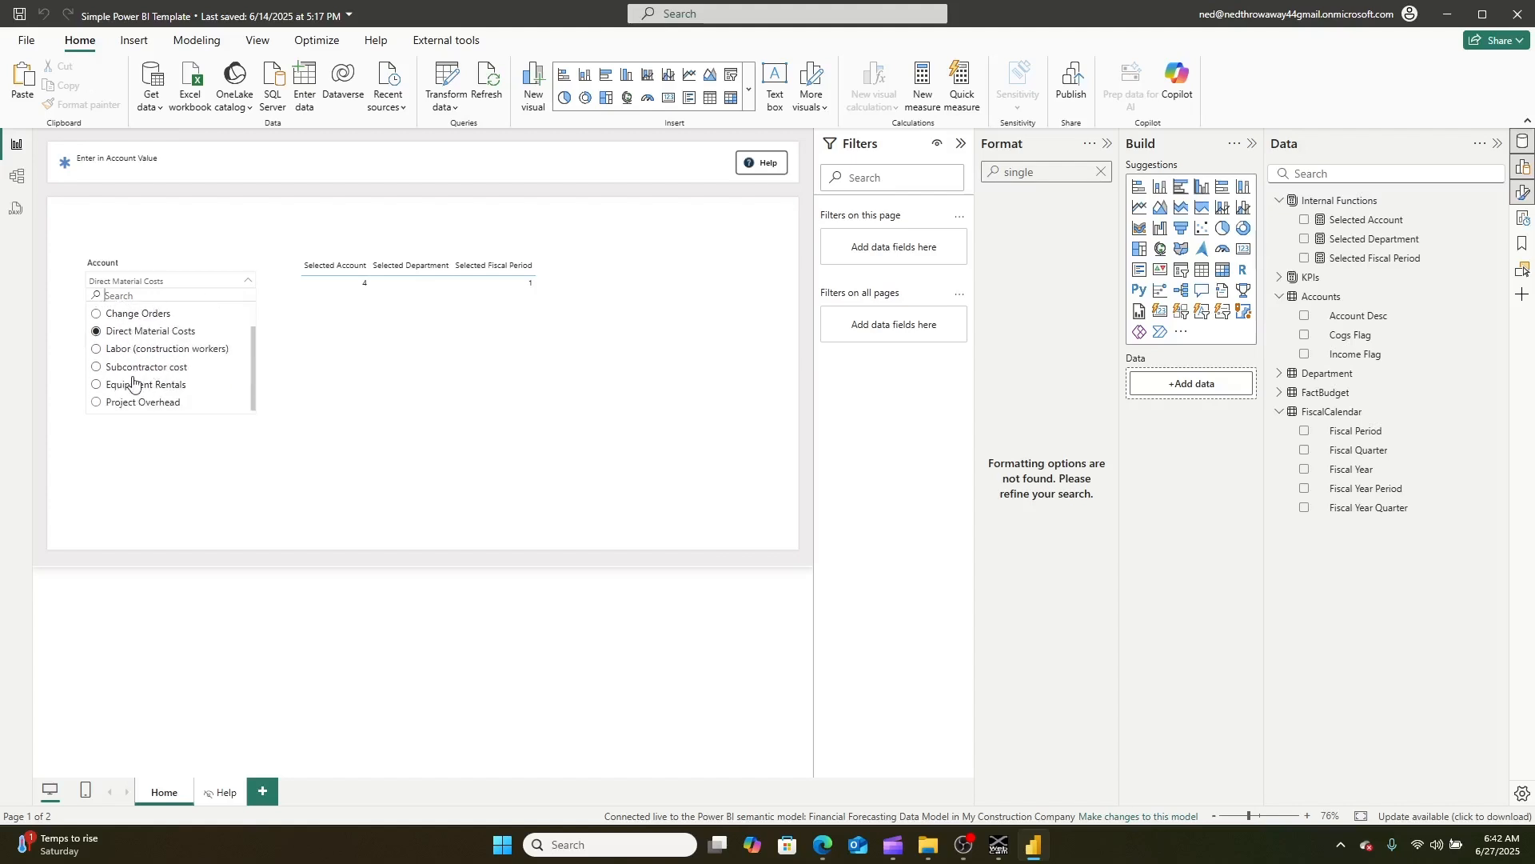
{"action": "left_click", "coordinate": [278, 484]}
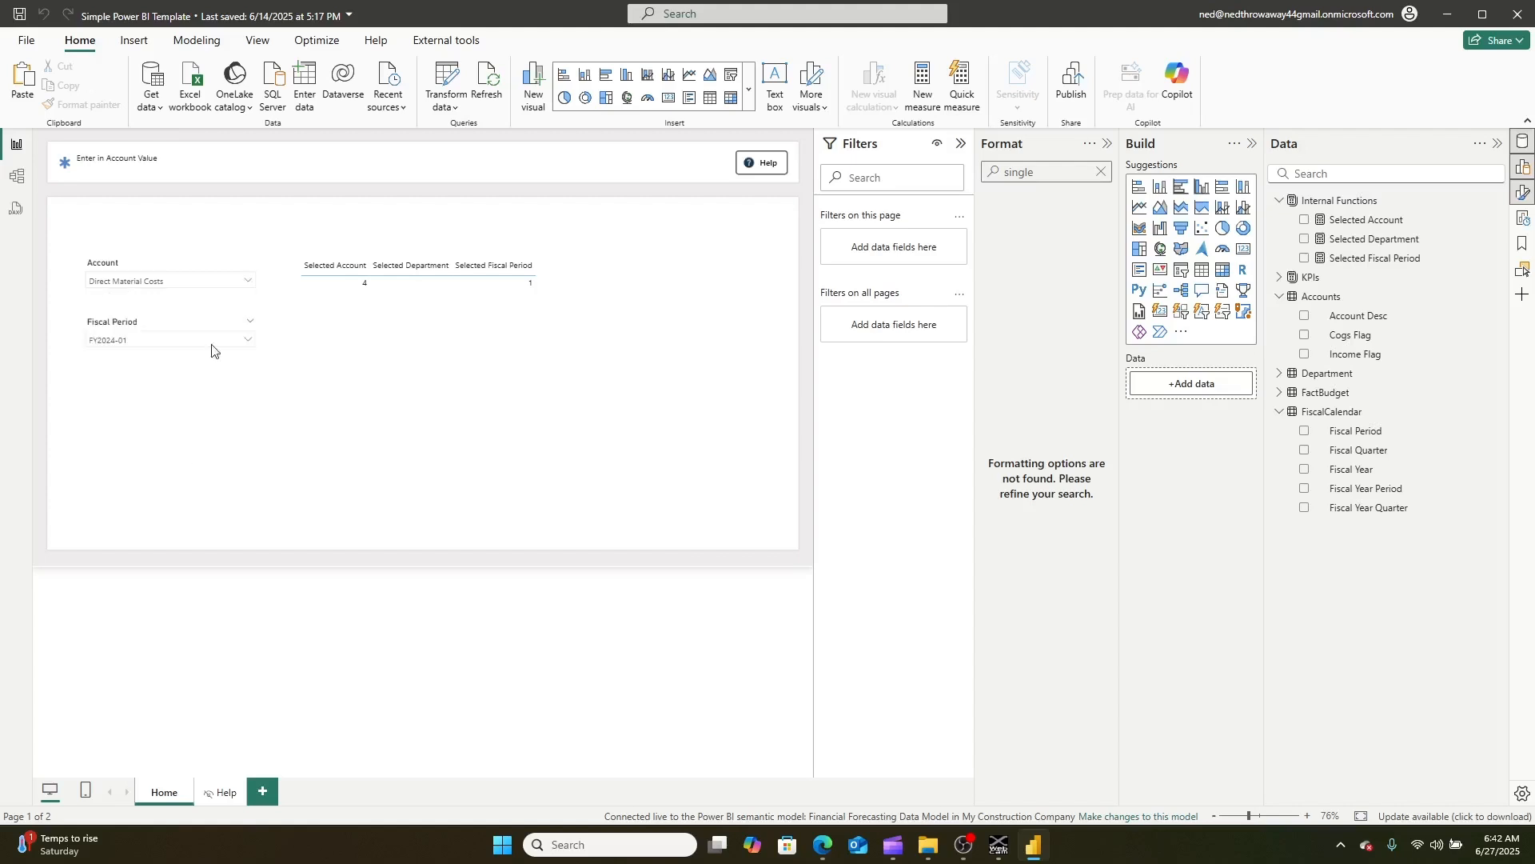
- Move the Fiscal Period slicer further down and place a duplicate of the Account slicer above the original
{"action": "left_click", "coordinate": [178, 264]}
{"action": "left_click_drag", "start_coordinate": [152, 326], "coordinate": [152, 374]}
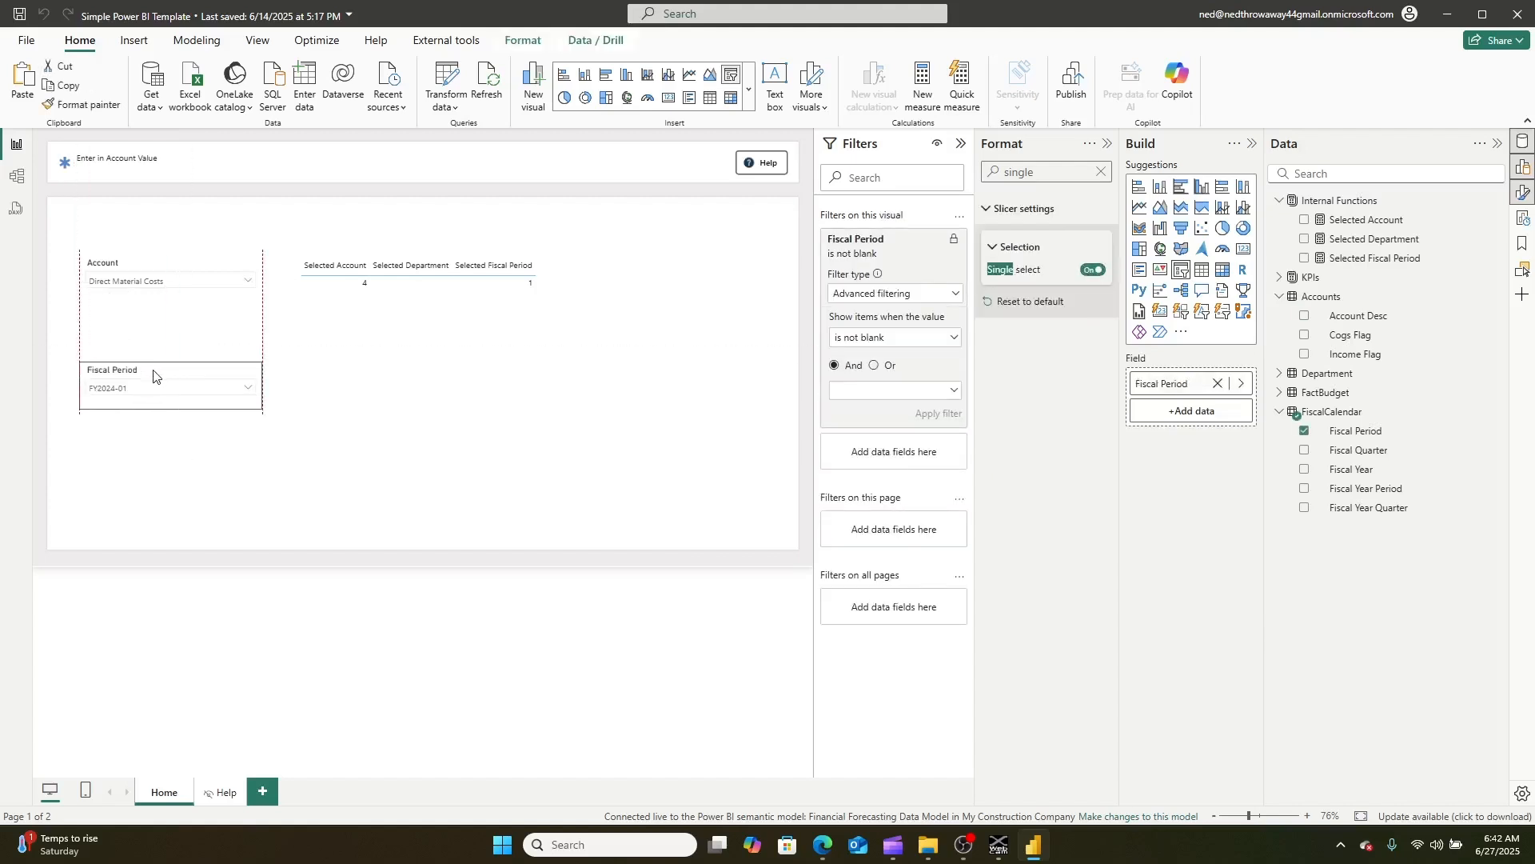
{"action": "left_click", "coordinate": [158, 287]}
{"action": "left_click", "coordinate": [157, 284]}
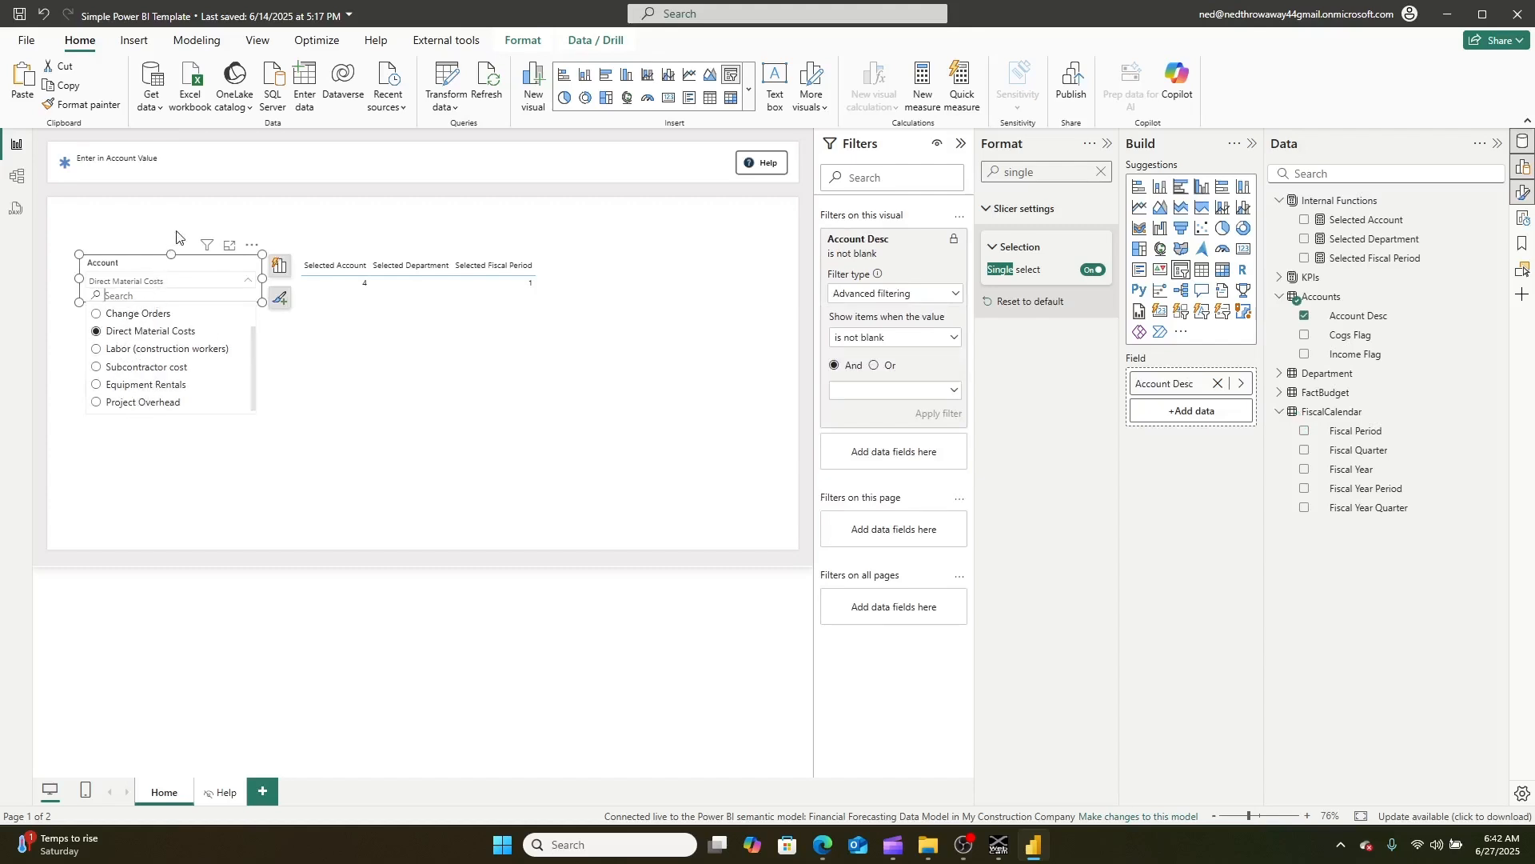
{"action": "left_click_drag", "start_coordinate": [158, 270], "coordinate": [189, 234]}
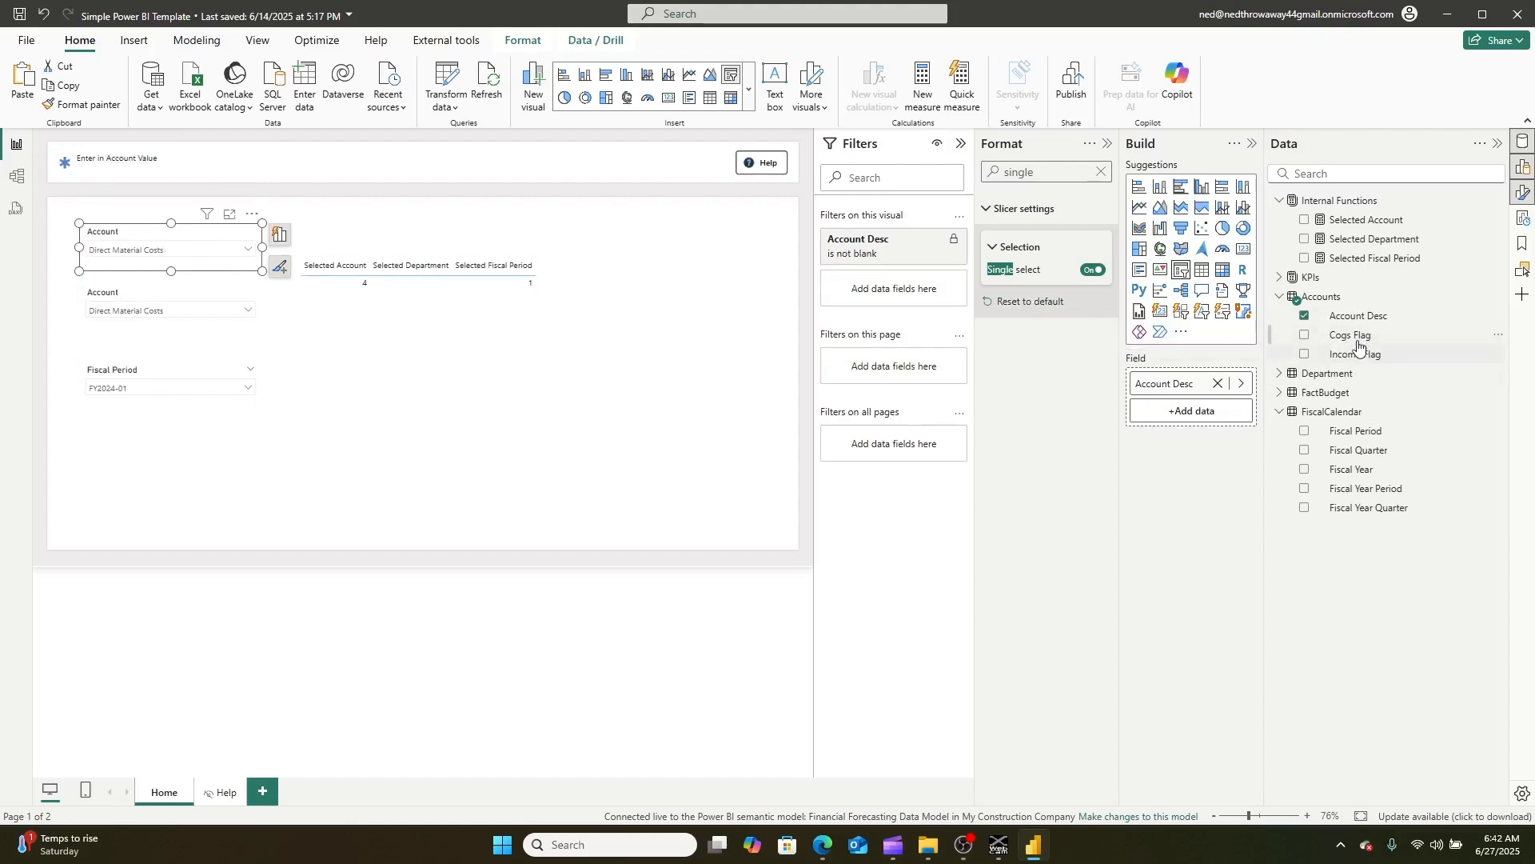
- Replace Account Desc with Cogs Flag in the upper slicer, select Y, and check the accounts offered in the lower Account slicer
{"action": "left_click_drag", "start_coordinate": [1348, 340], "coordinate": [1204, 417]}
{"action": "left_click", "coordinate": [1218, 383]}
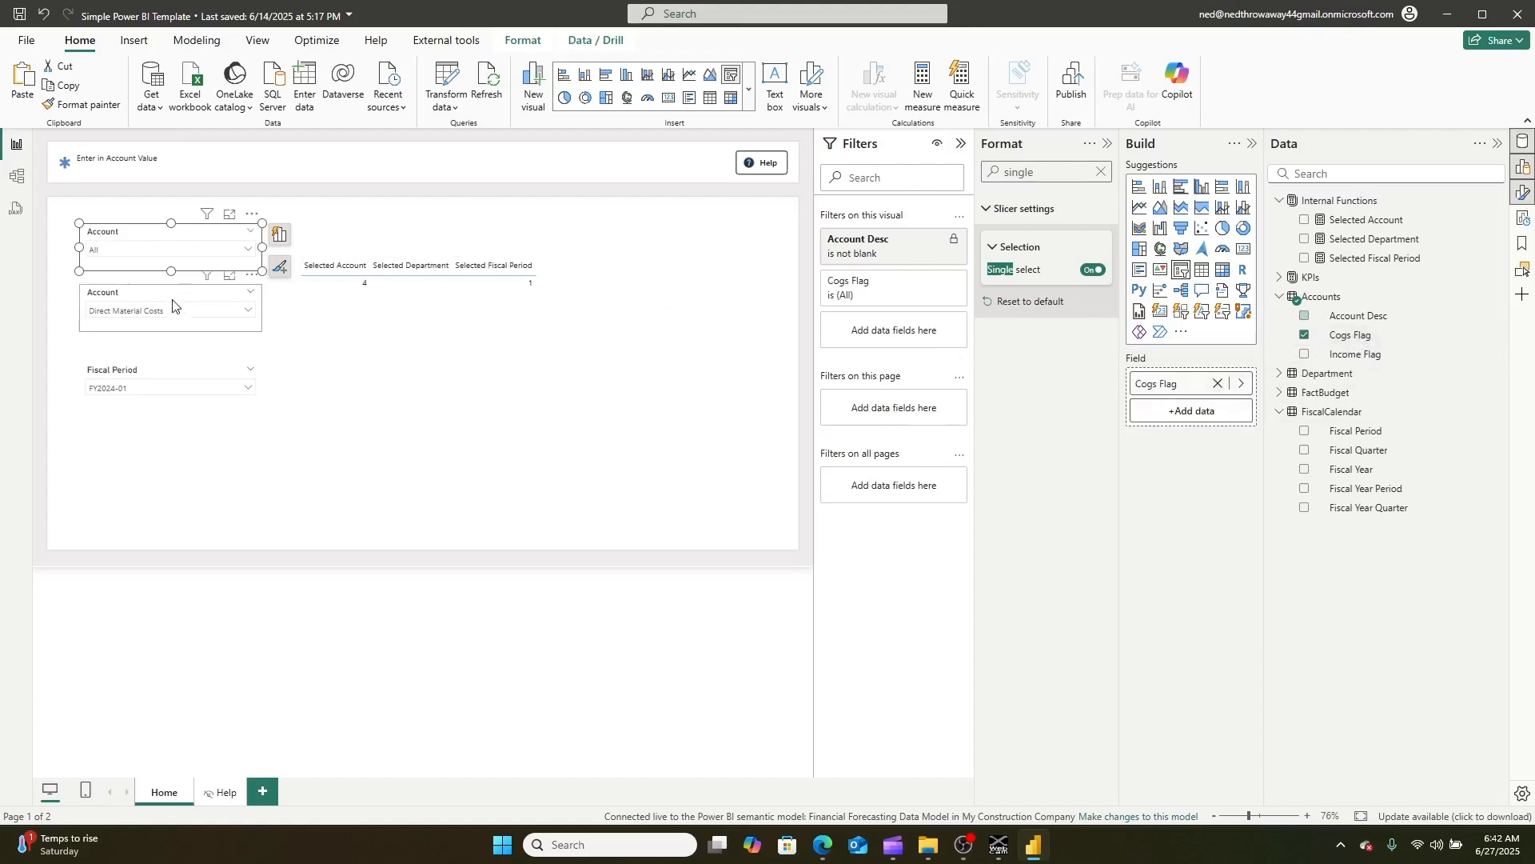
{"action": "left_click", "coordinate": [175, 255]}
{"action": "left_click", "coordinate": [102, 281]}
{"action": "left_click", "coordinate": [158, 312]}
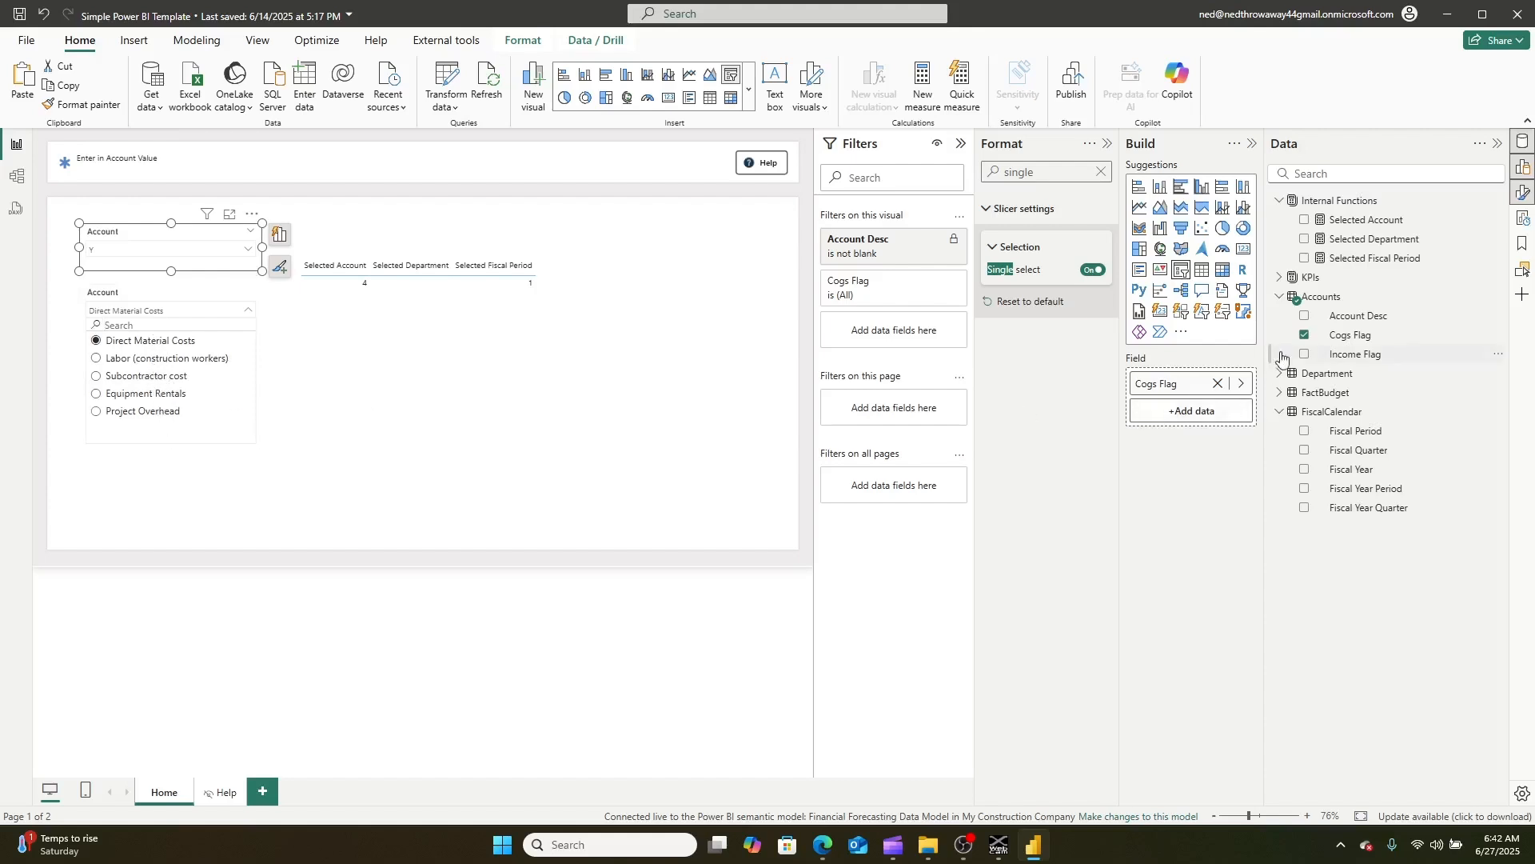
- Replace Cogs Flag with Income Flag as the field of the upper slicer
{"action": "left_click", "coordinate": [1208, 385]}
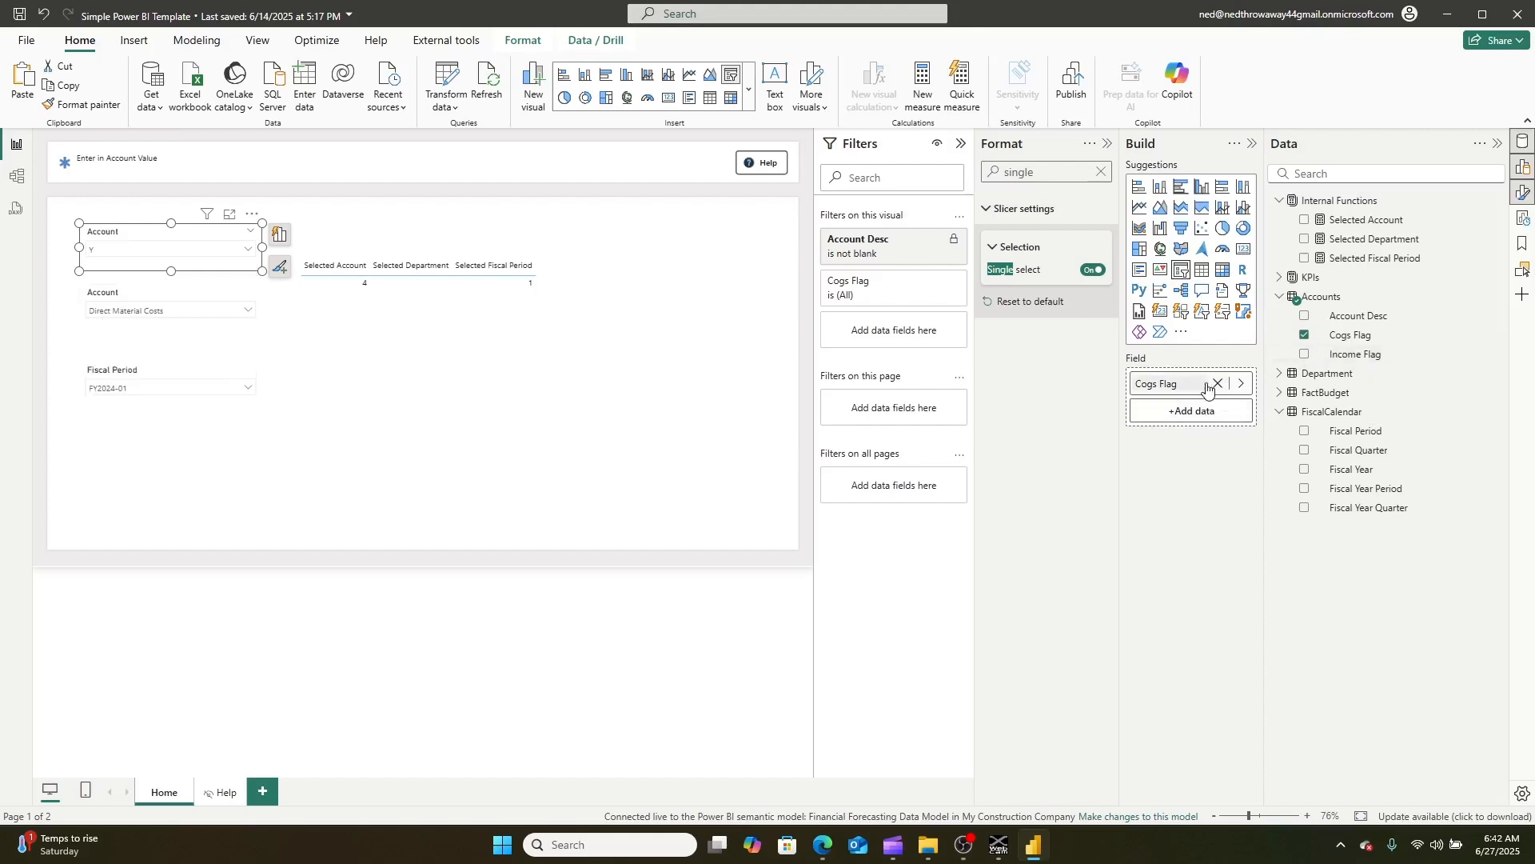
{"action": "left_click", "coordinate": [1215, 387]}
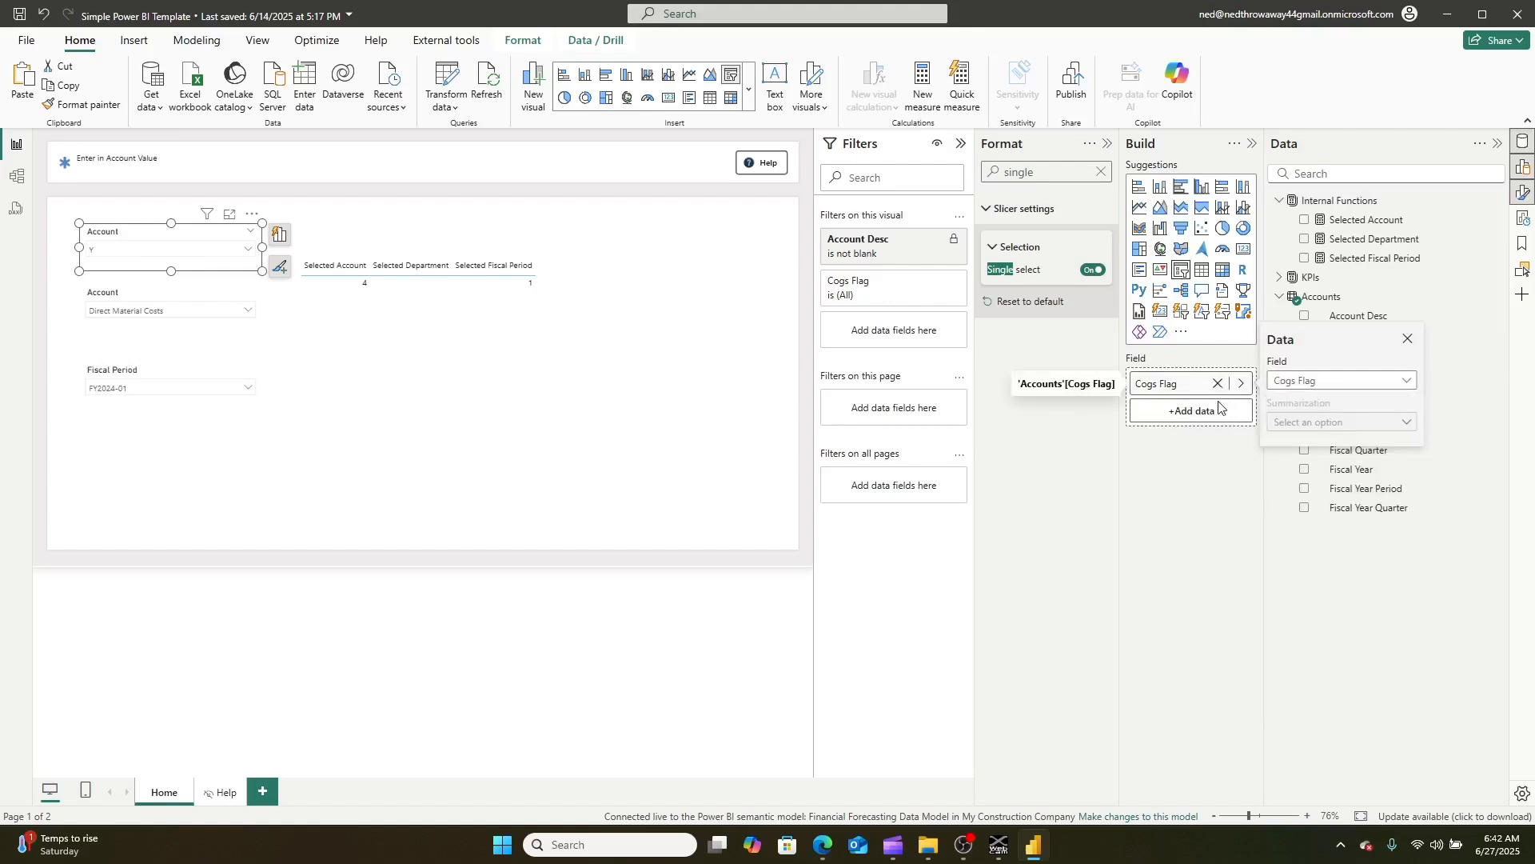
{"action": "left_click", "coordinate": [1217, 385]}
{"action": "left_click_drag", "start_coordinate": [1333, 354], "coordinate": [1187, 391]}
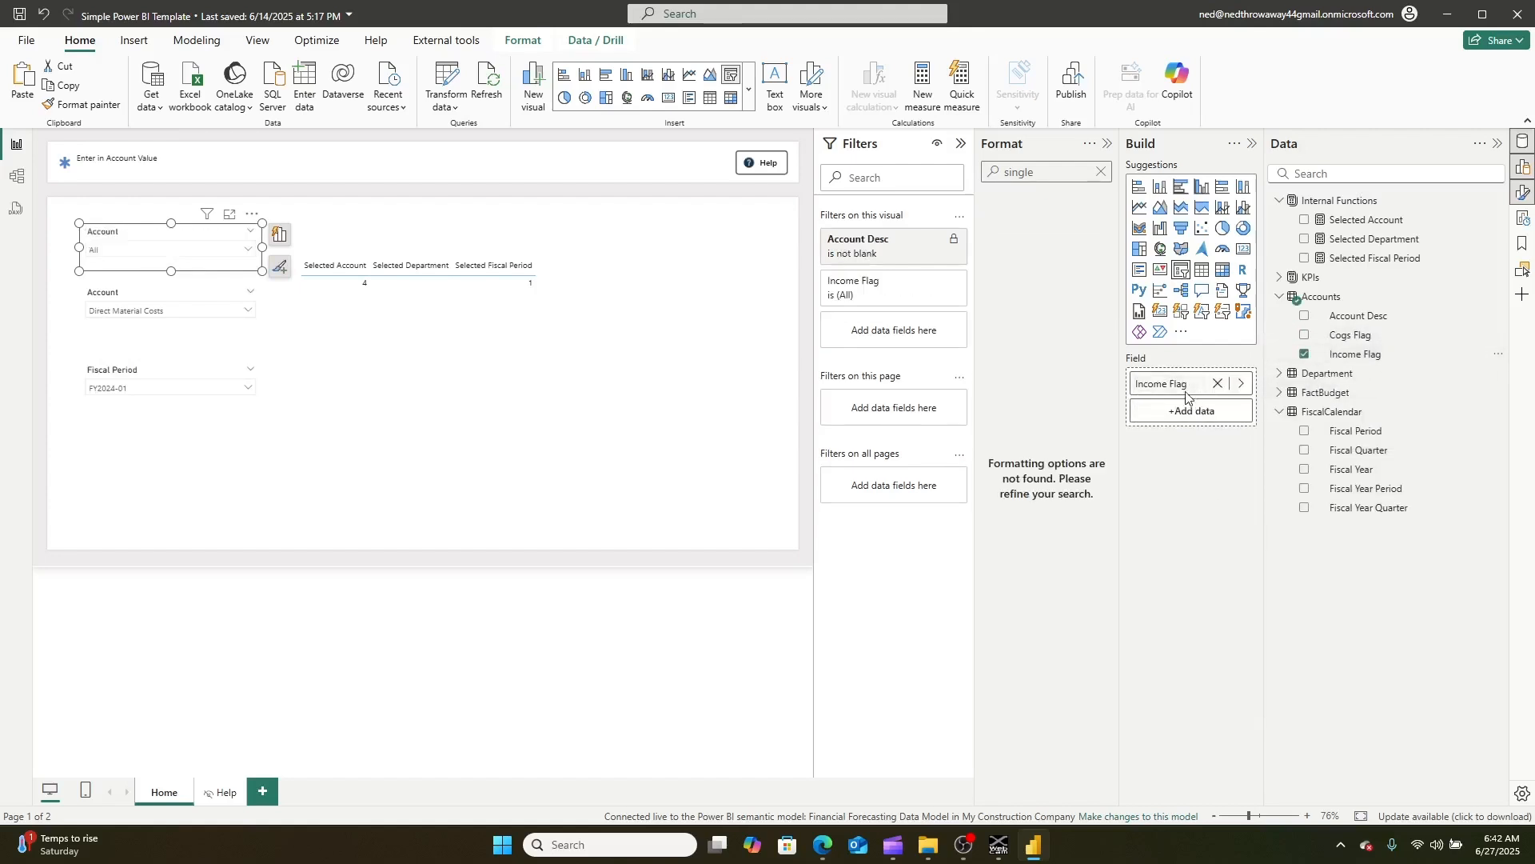
- Select N in the Income Flag slicer, and pick Labor (construction workers) followed by Subcontractor cost in the lower Account slicer
{"action": "left_click", "coordinate": [122, 264]}
{"action": "left_click", "coordinate": [118, 294]}
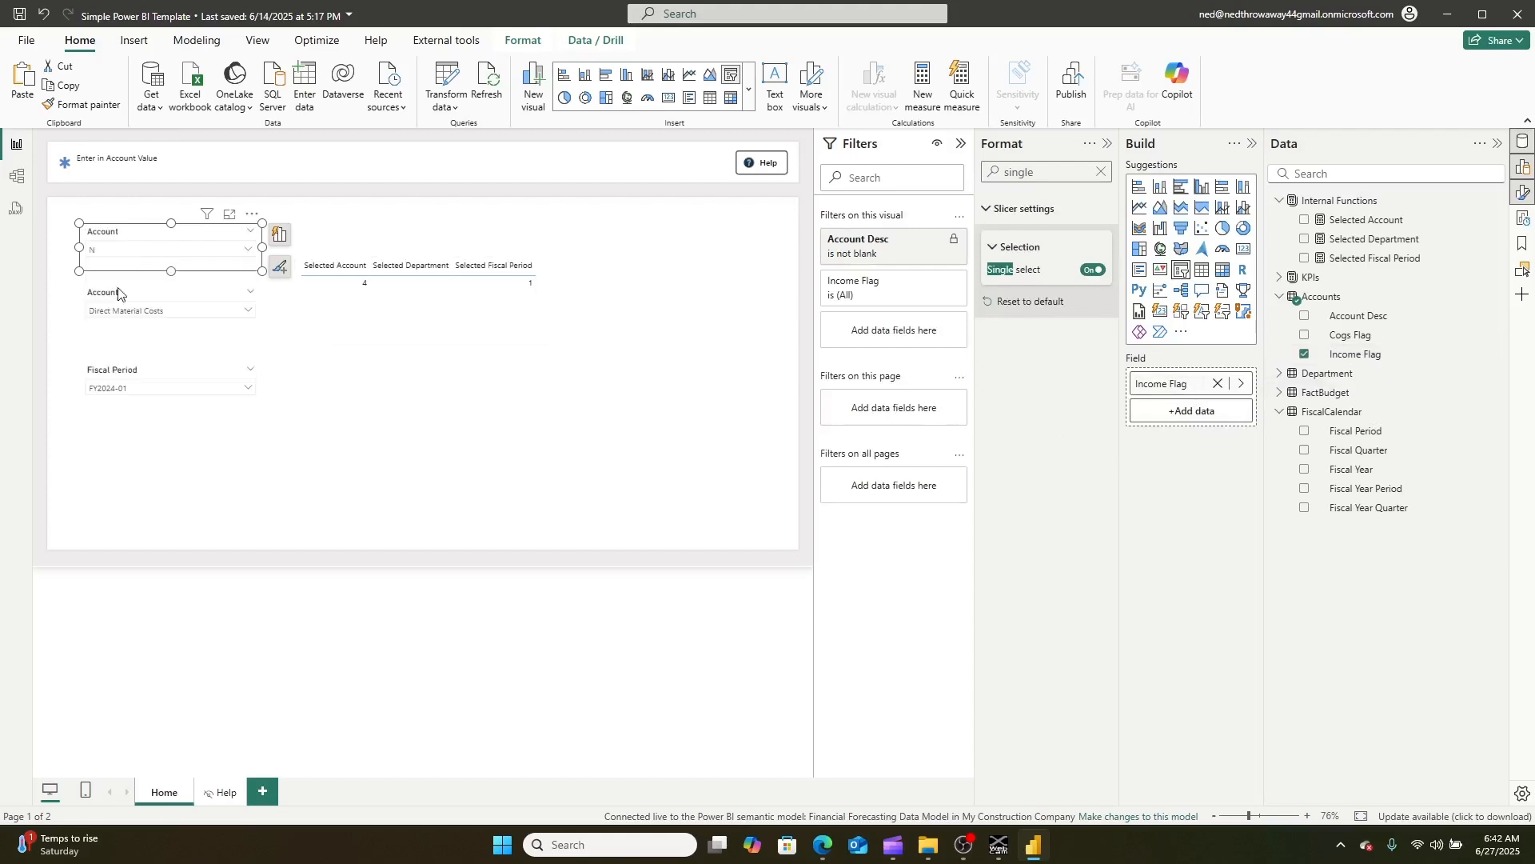
{"action": "left_click", "coordinate": [202, 310]}
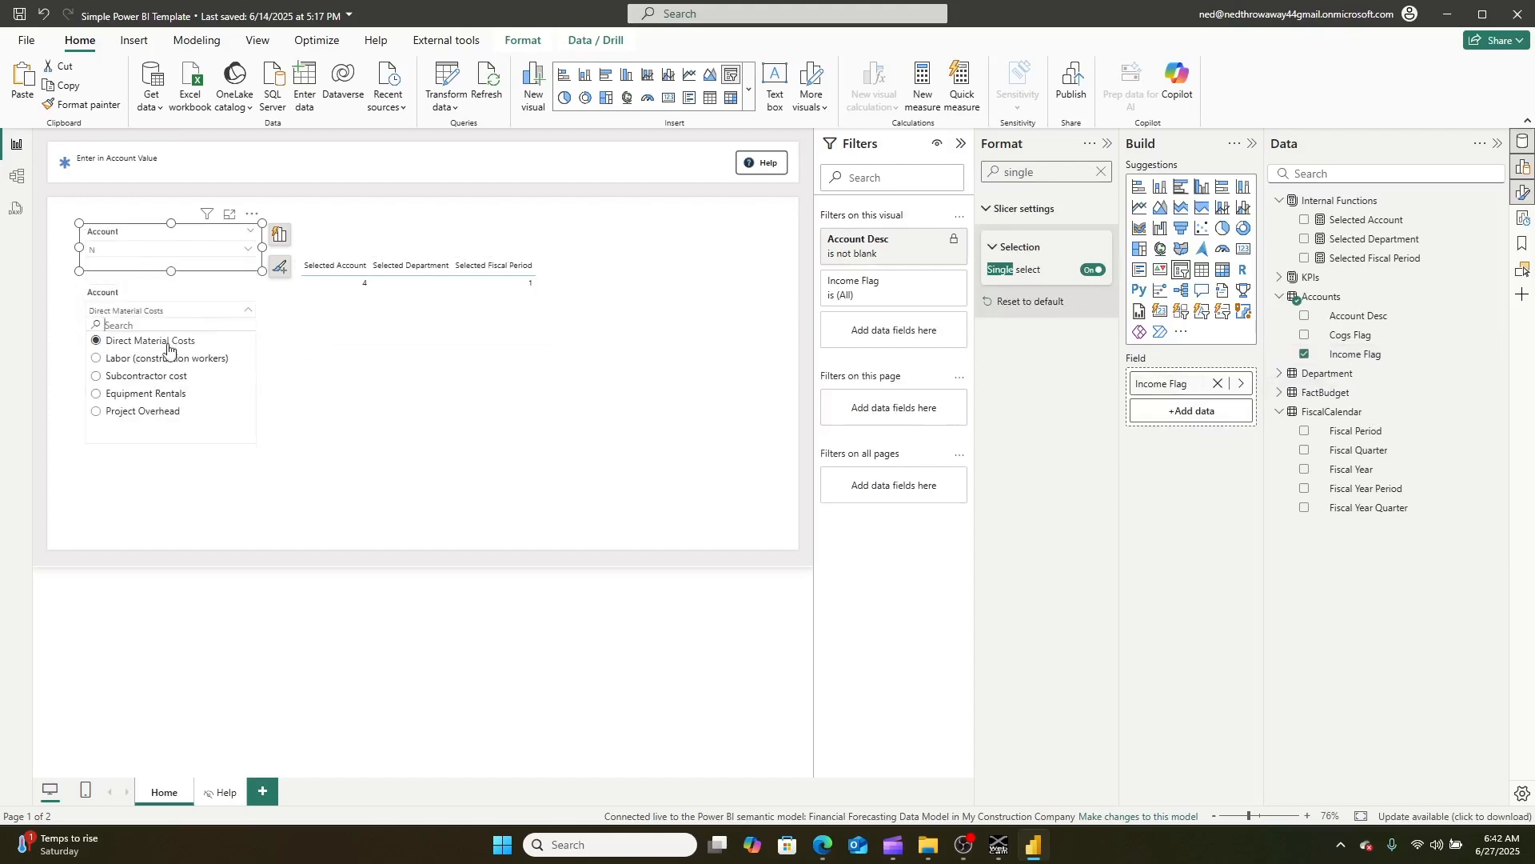
{"action": "left_click", "coordinate": [148, 359]}
{"action": "left_click", "coordinate": [155, 312]}
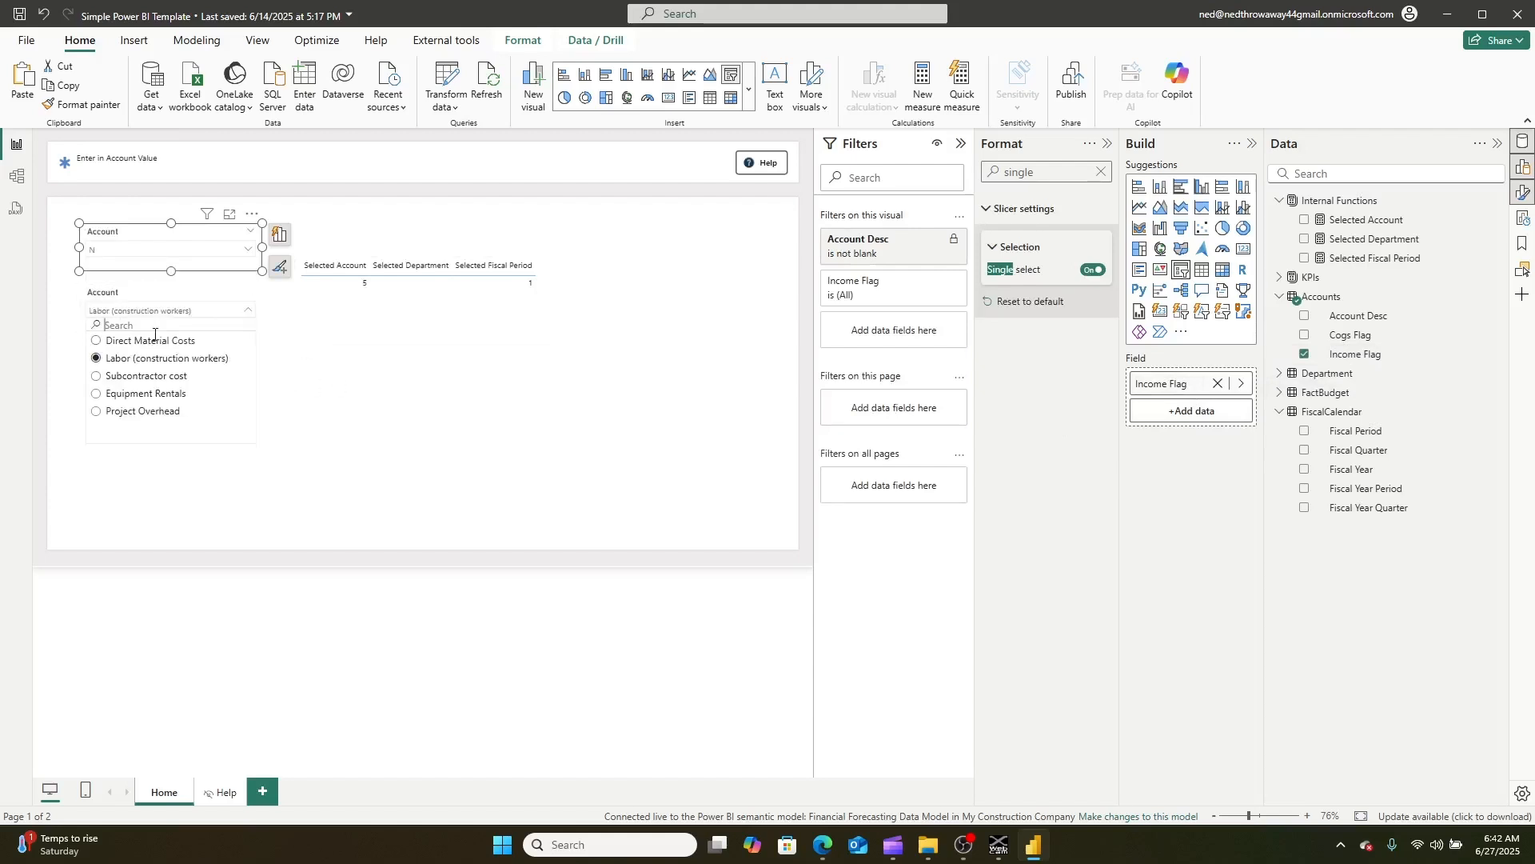
{"action": "left_click", "coordinate": [140, 376]}
{"action": "left_click", "coordinate": [160, 310]}
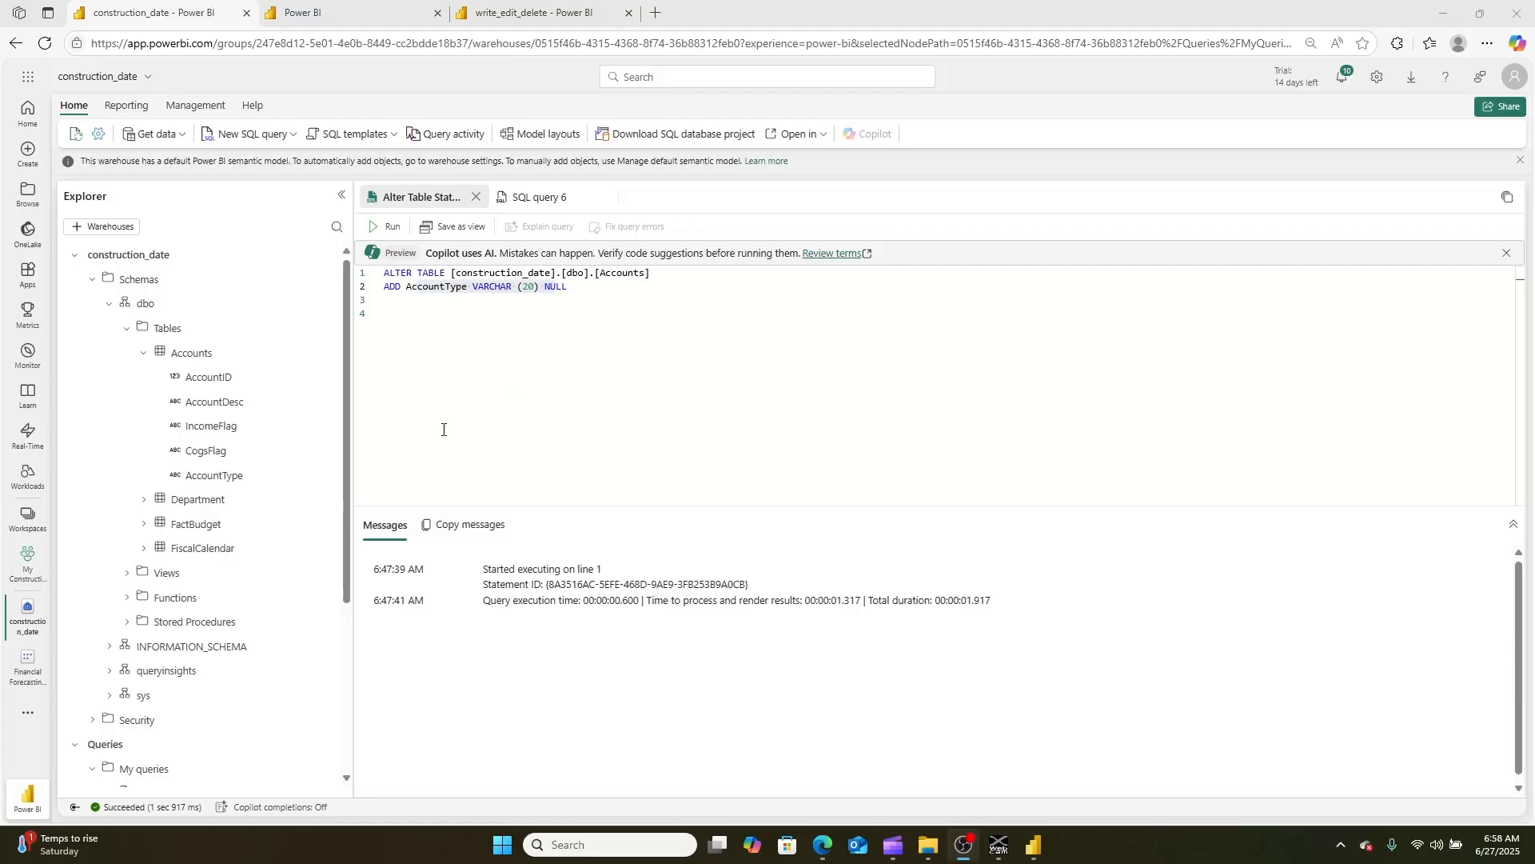
- Review the statements adding and filling AccountType on the Accounts table in the construction_date warehouse, and return to the Financial Forecasting Data Model
{"action": "mouse_move", "coordinate": [383, 300]}
{"action": "left_mouse_down"}
{"action": "mouse_move", "coordinate": [381, 274]}
{"action": "mouse_move", "coordinate": [374, 287]}
{"action": "left_mouse_up"}
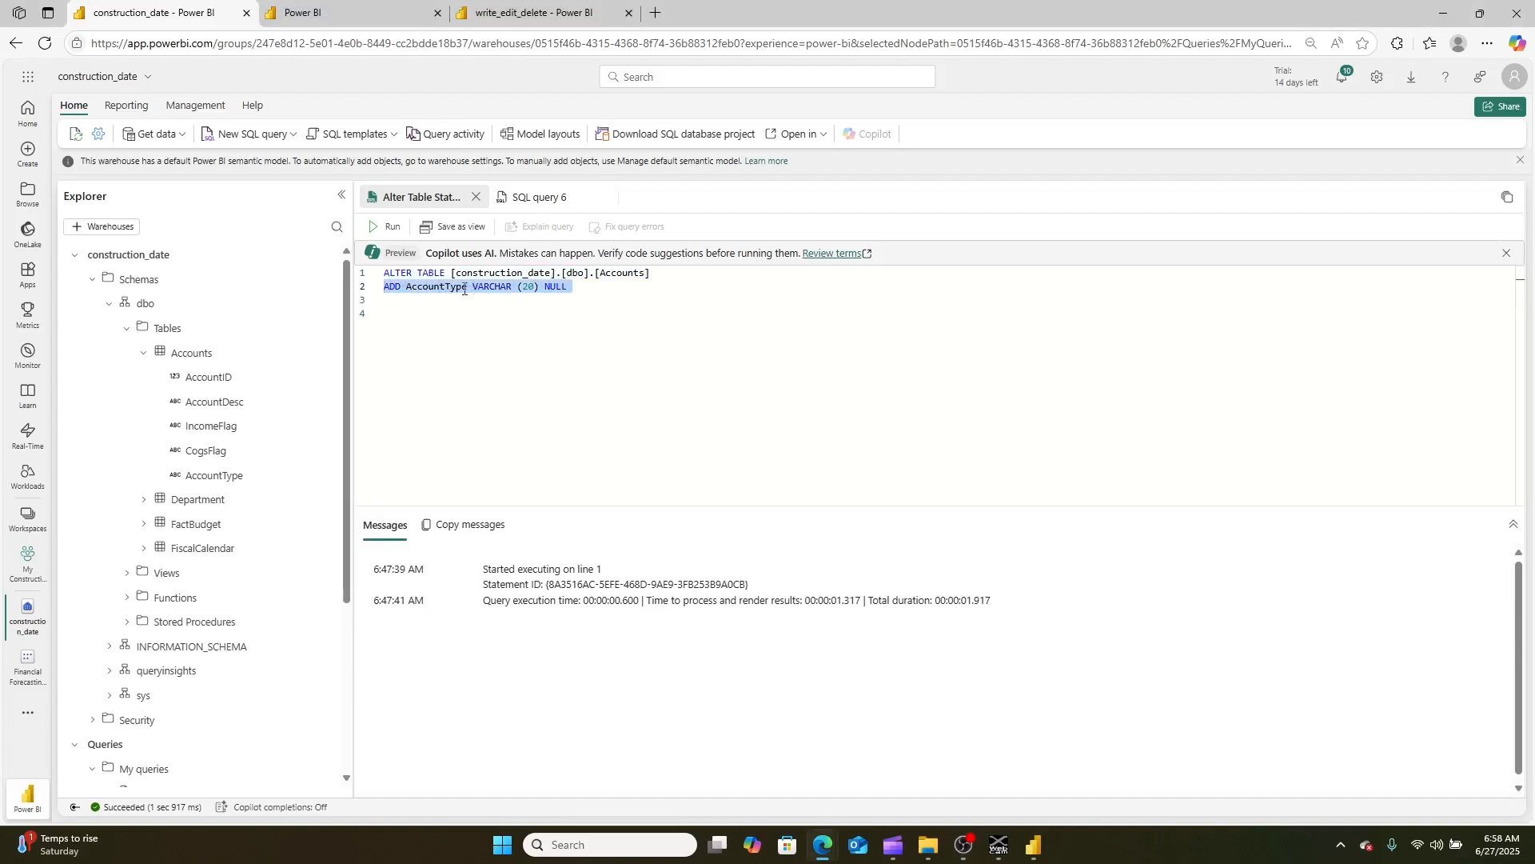
{"action": "left_click", "coordinate": [539, 198]}
{"action": "left_click", "coordinate": [587, 331]}
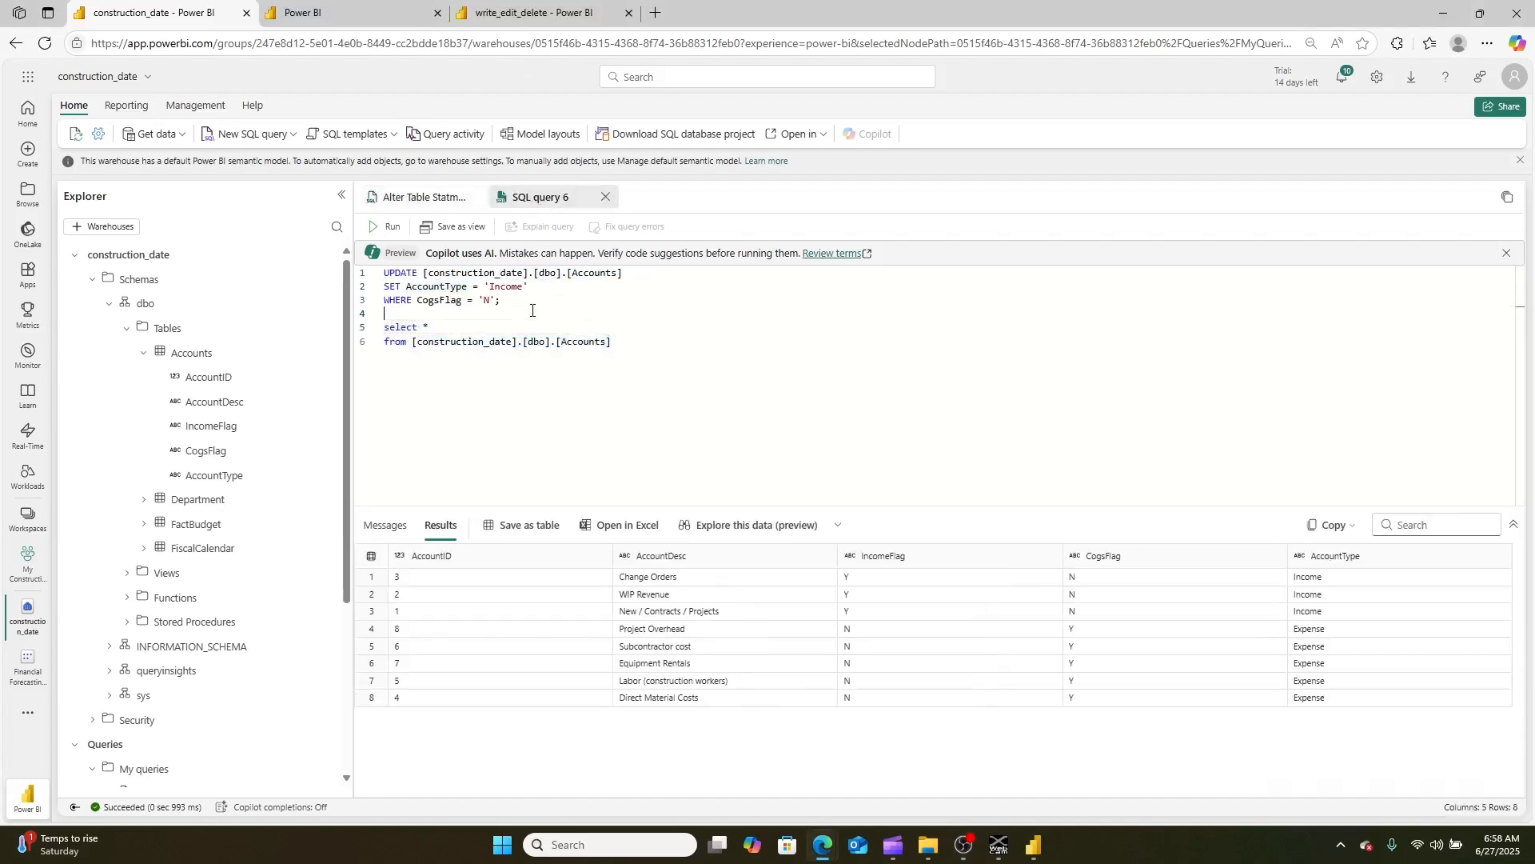
{"action": "left_click_drag", "start_coordinate": [532, 310], "coordinate": [381, 275]}
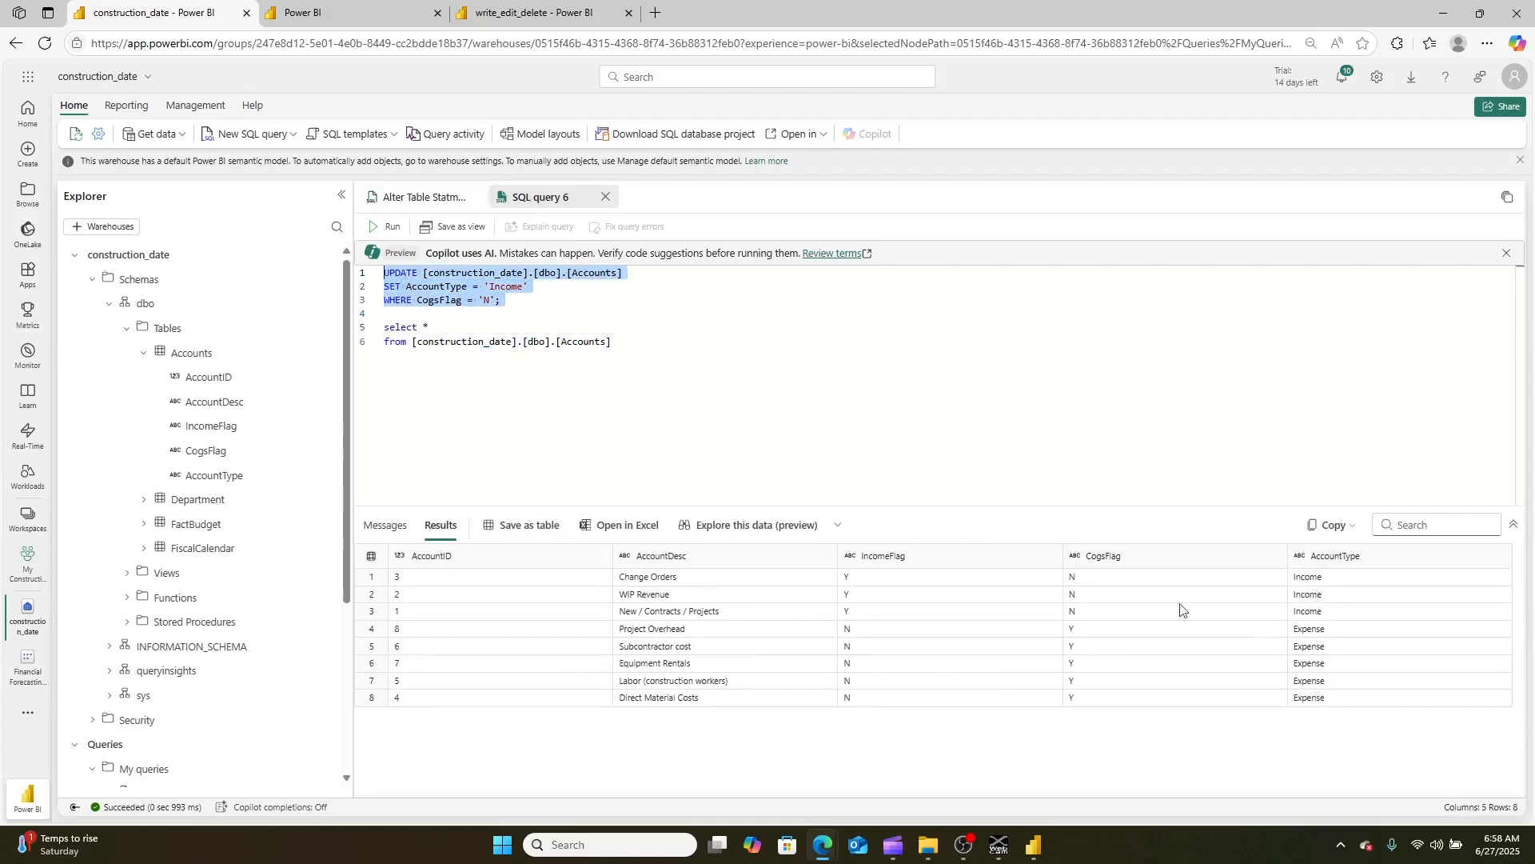
{"action": "left_click", "coordinate": [320, 16]}
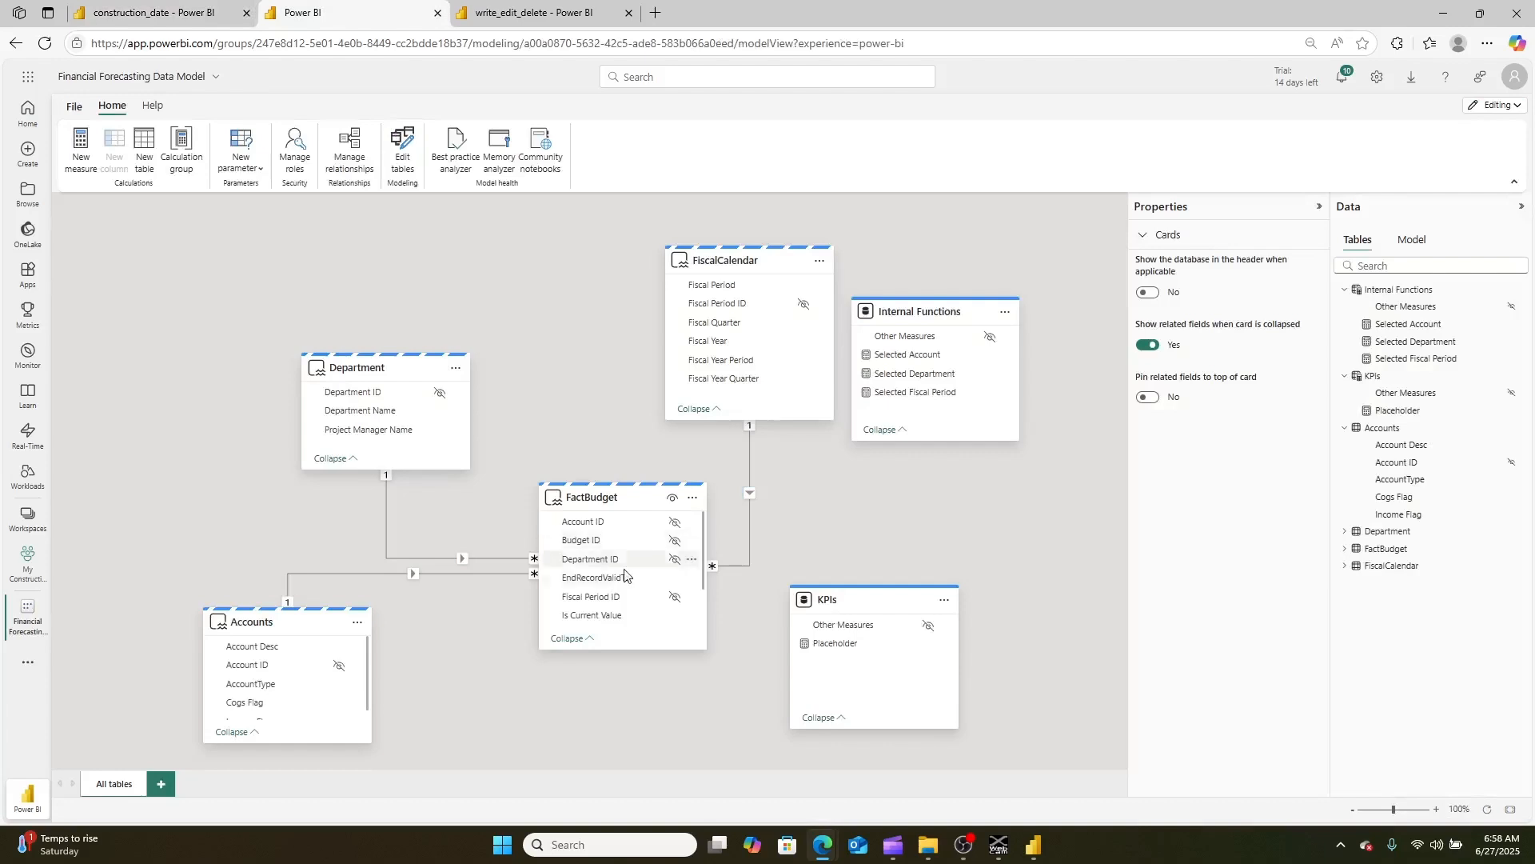
- Refresh the table list in the semantic model's table editor, close it, and switch to the Simple Power BI Template report
{"action": "left_click", "coordinate": [403, 144]}
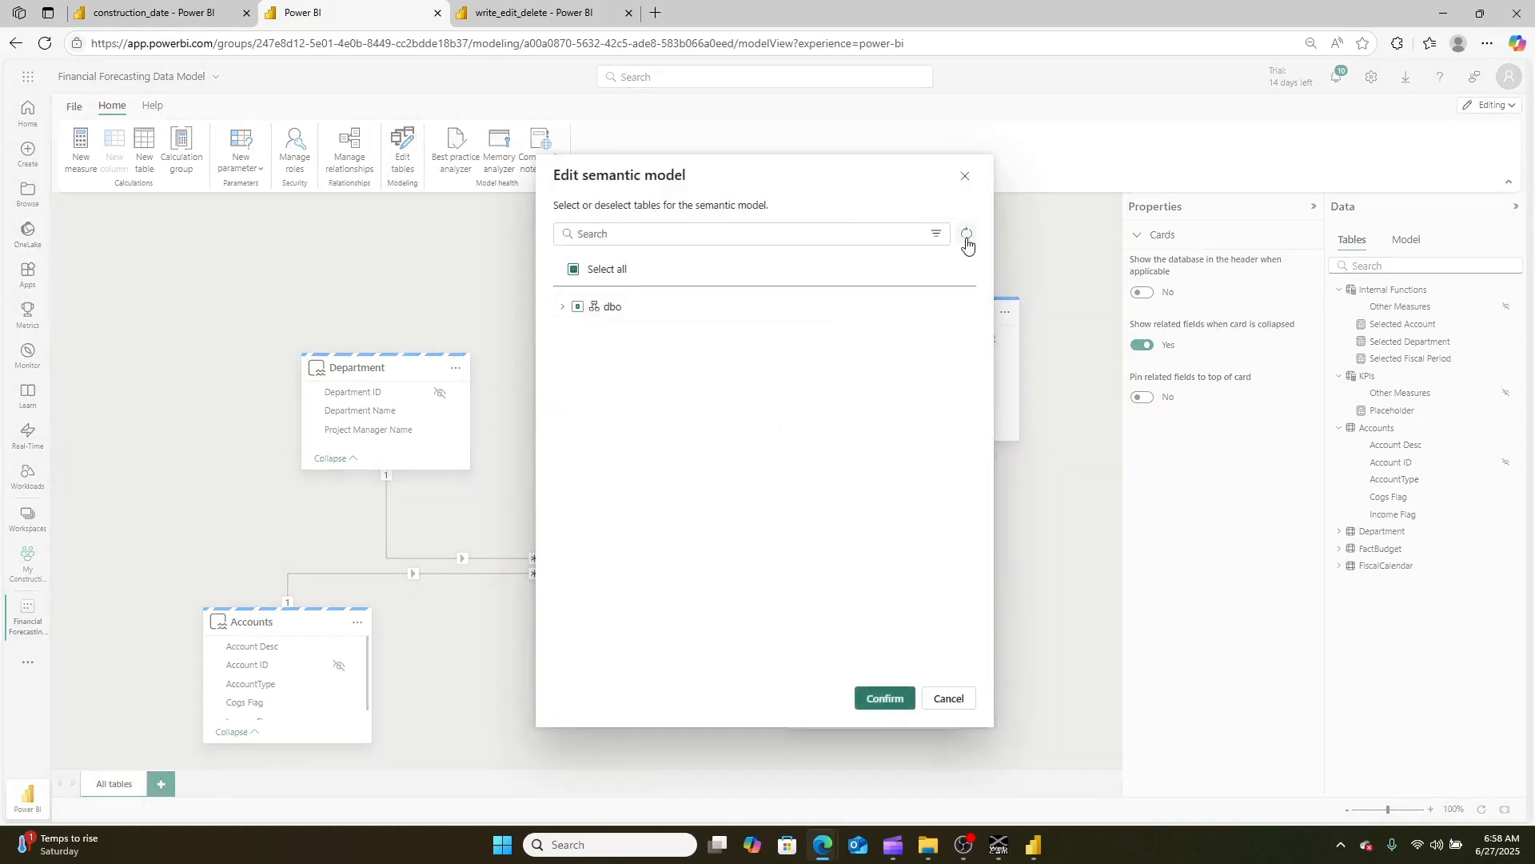
{"action": "left_click", "coordinate": [960, 179]}
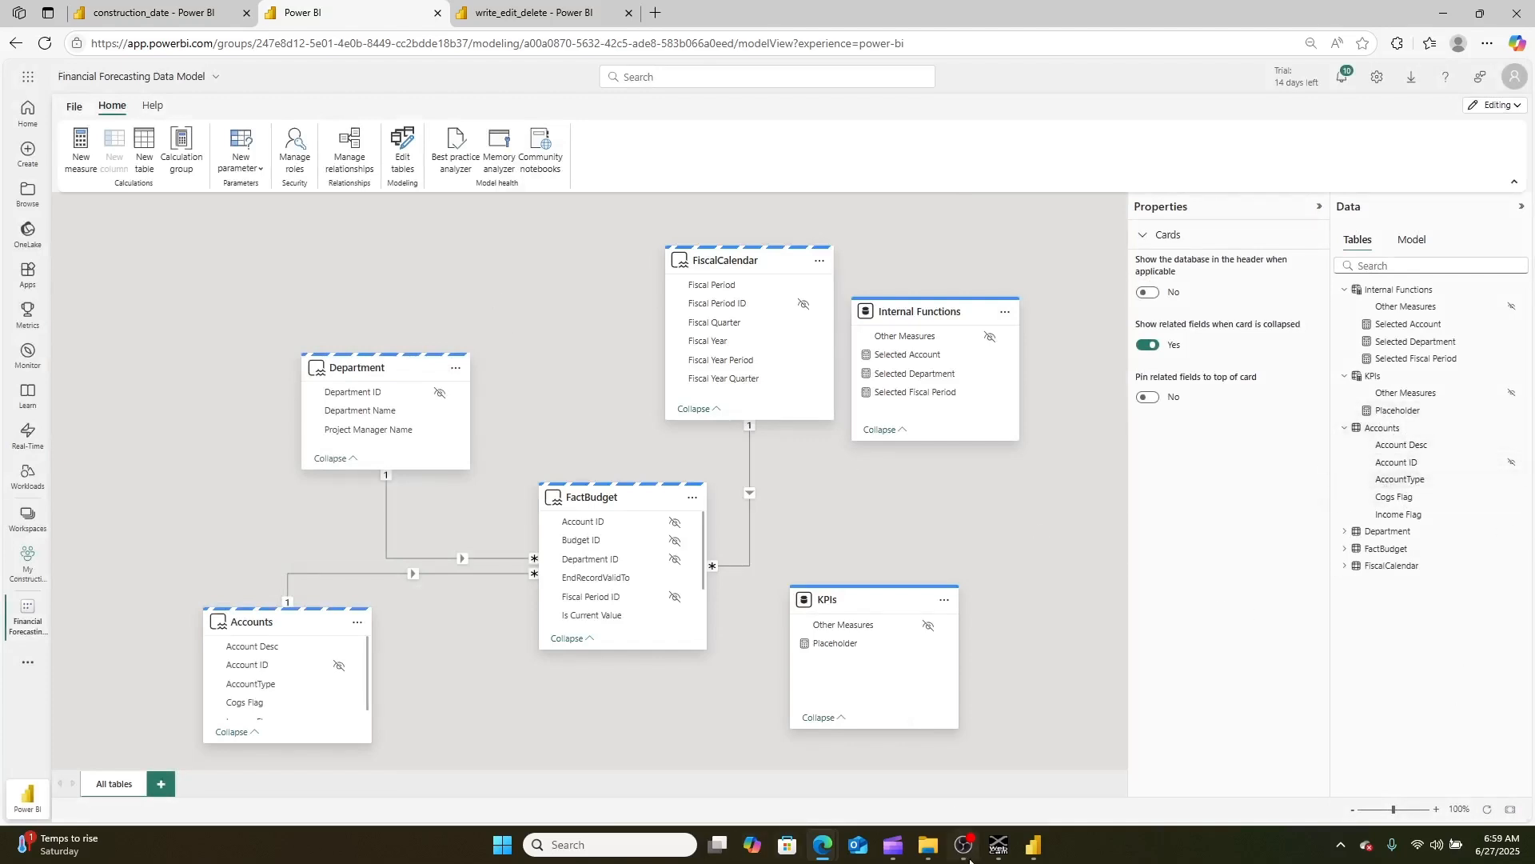
{"action": "mouse_move", "coordinate": [1034, 846]}
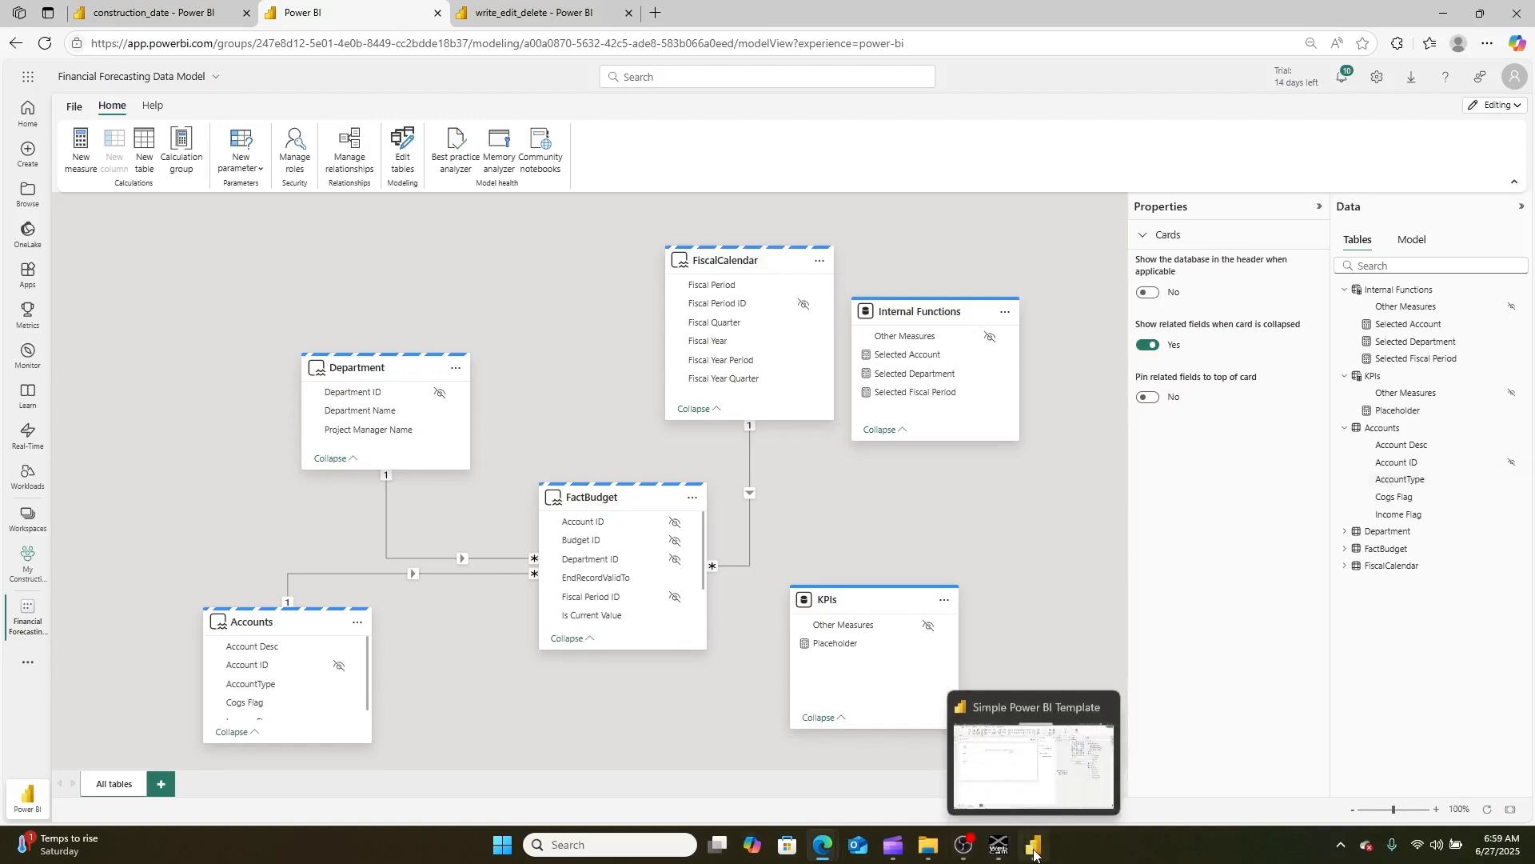
{"action": "left_click", "coordinate": [1049, 789]}
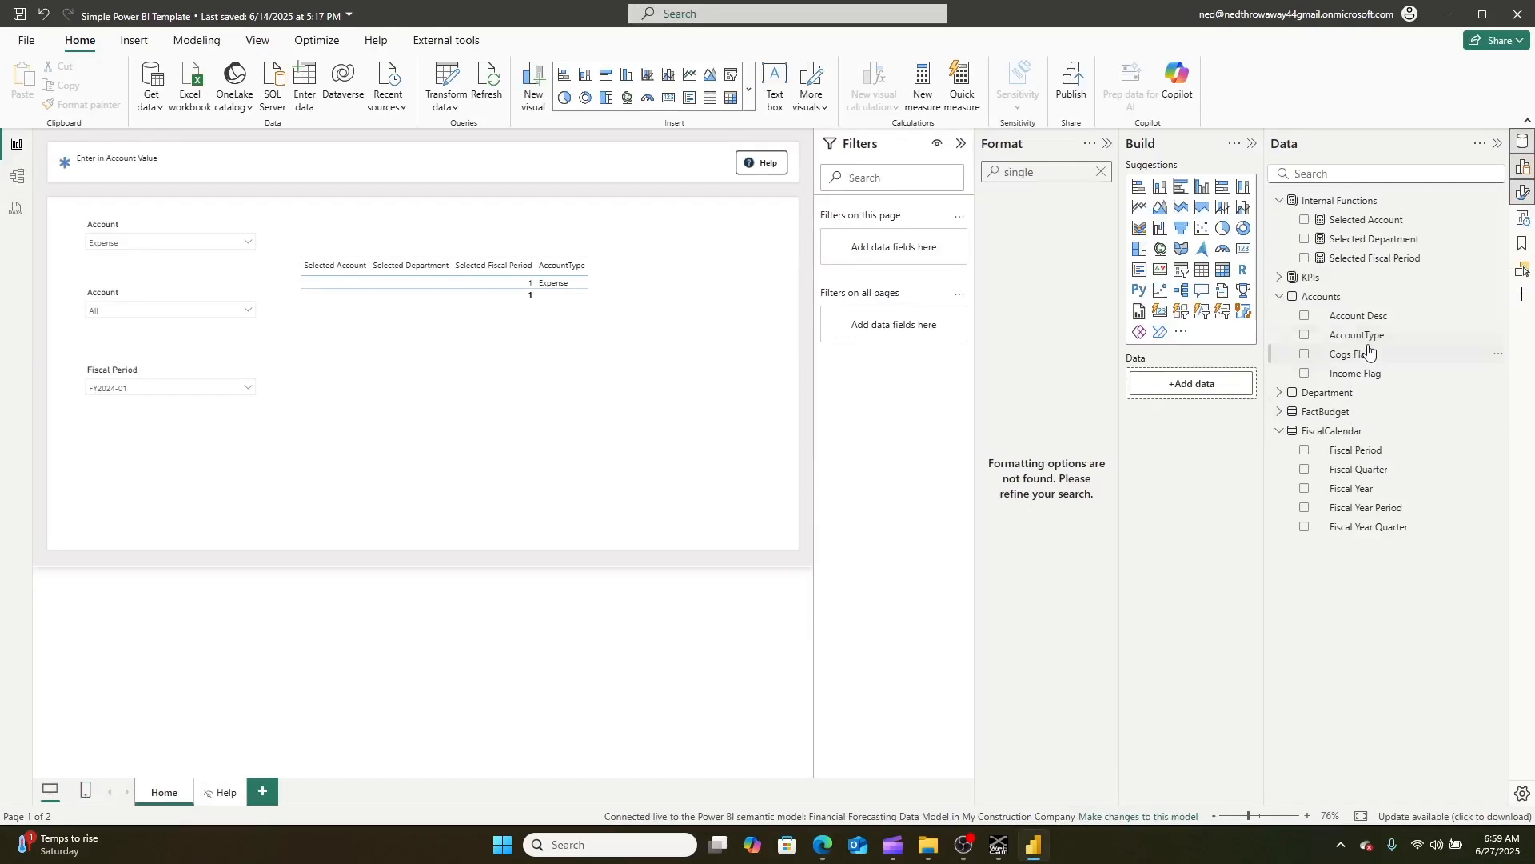
- Check the options offered in the lower Account slicer and in the upper AccountType slicer
{"action": "left_click", "coordinate": [182, 318]}
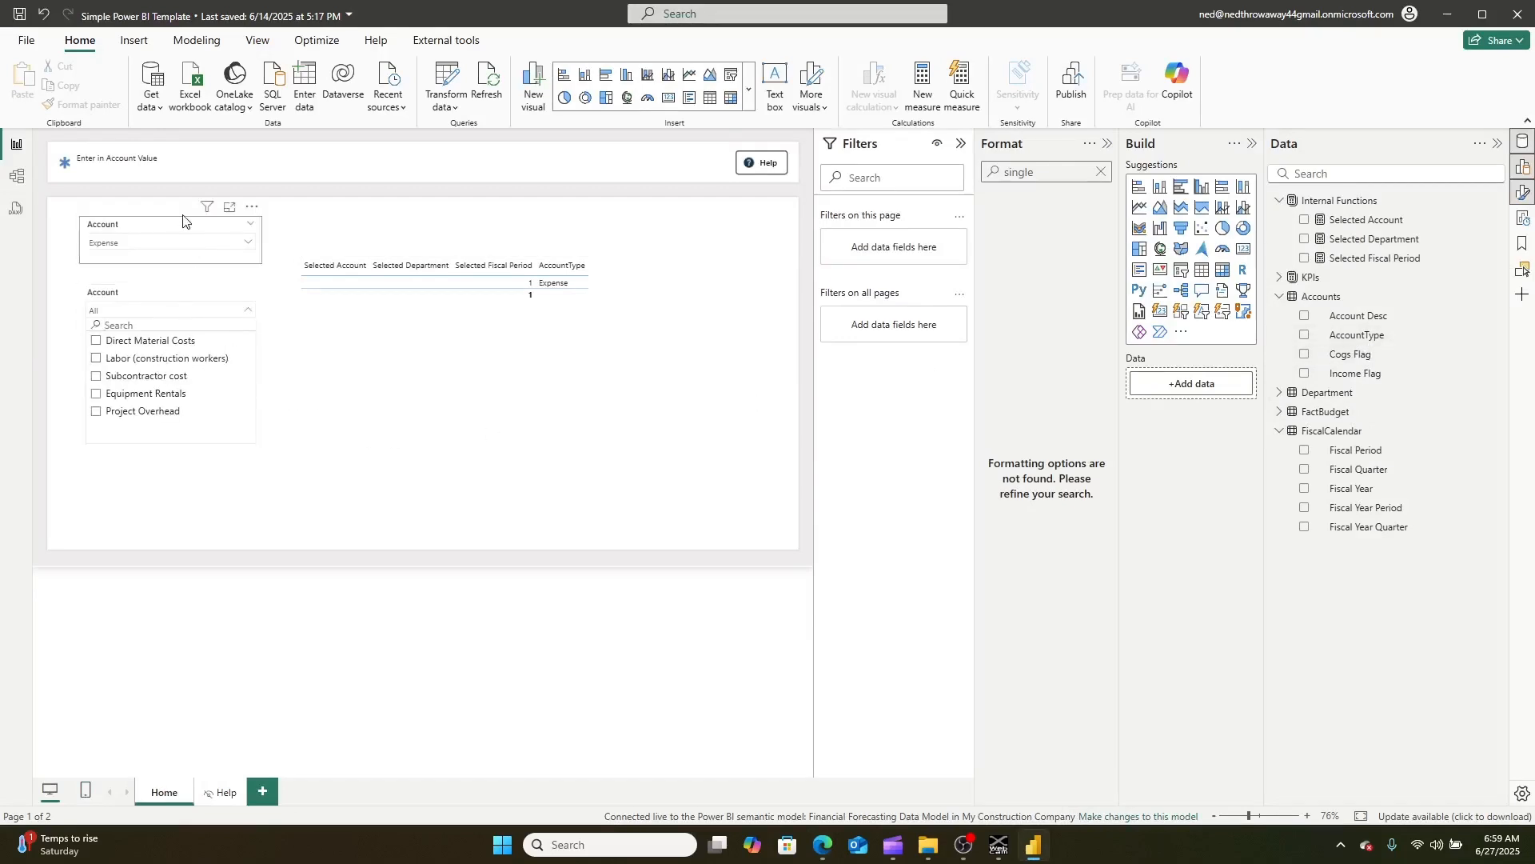
{"action": "left_click", "coordinate": [449, 510]}
{"action": "left_click", "coordinate": [136, 243]}
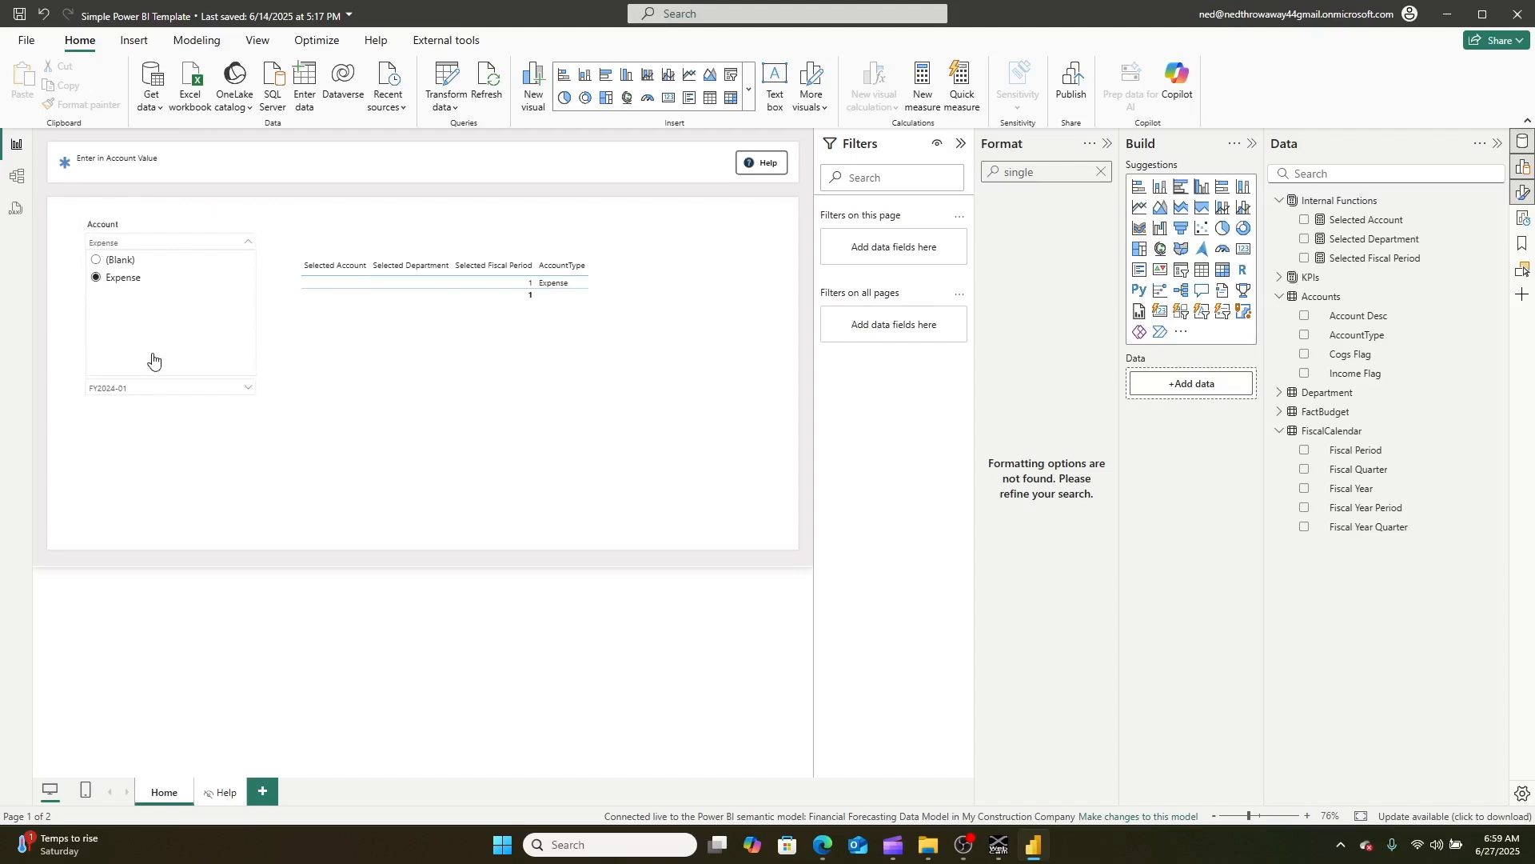
{"action": "left_click", "coordinate": [180, 468]}
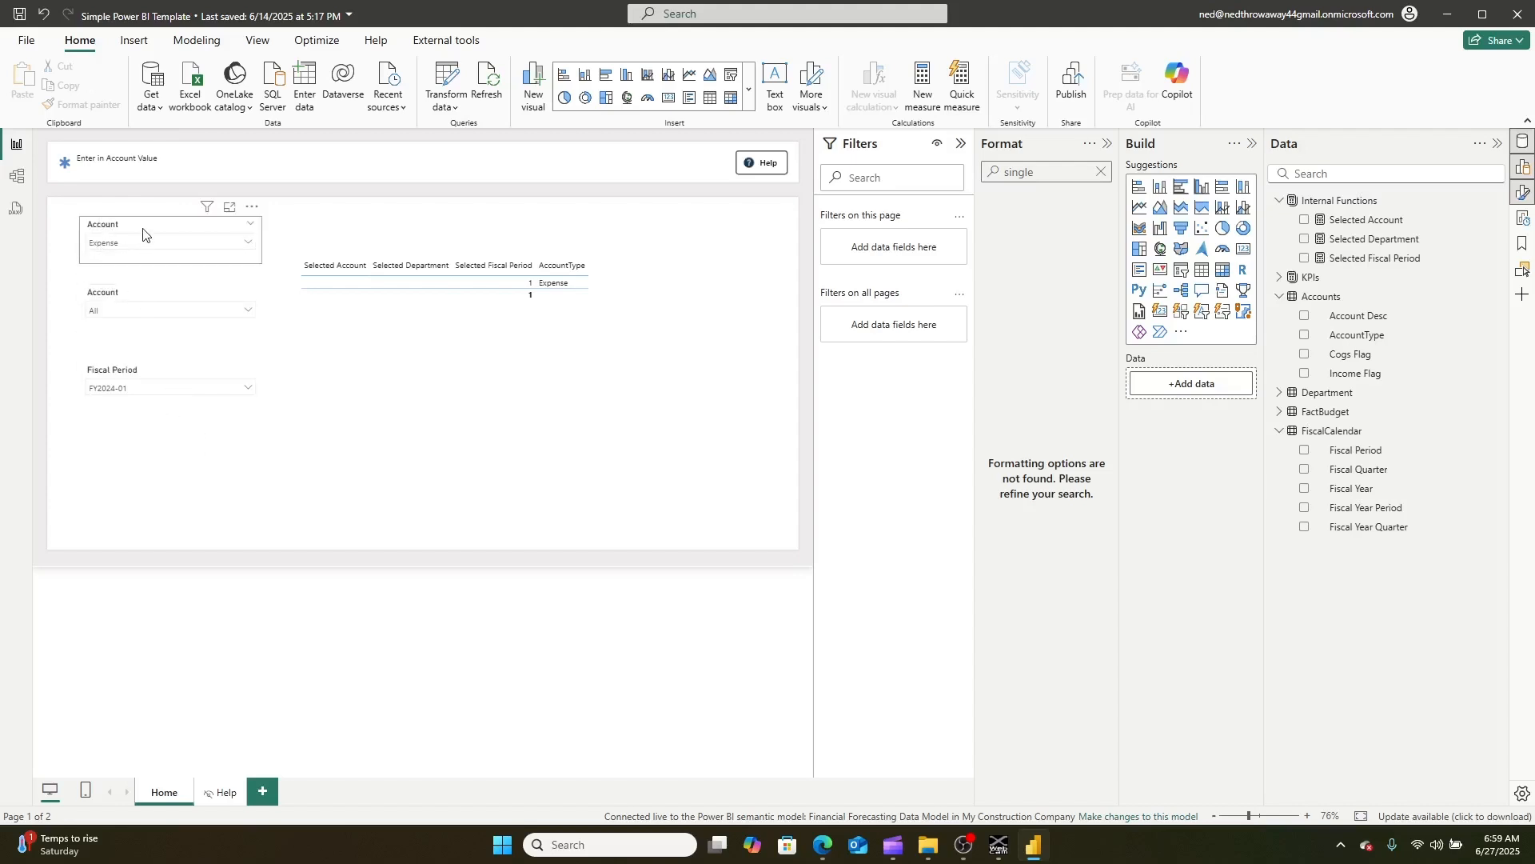
- Set the interactions of the lower Account slicer and the Fiscal Period slicer on the upper AccountType slicer to None
{"action": "left_click", "coordinate": [143, 232]}
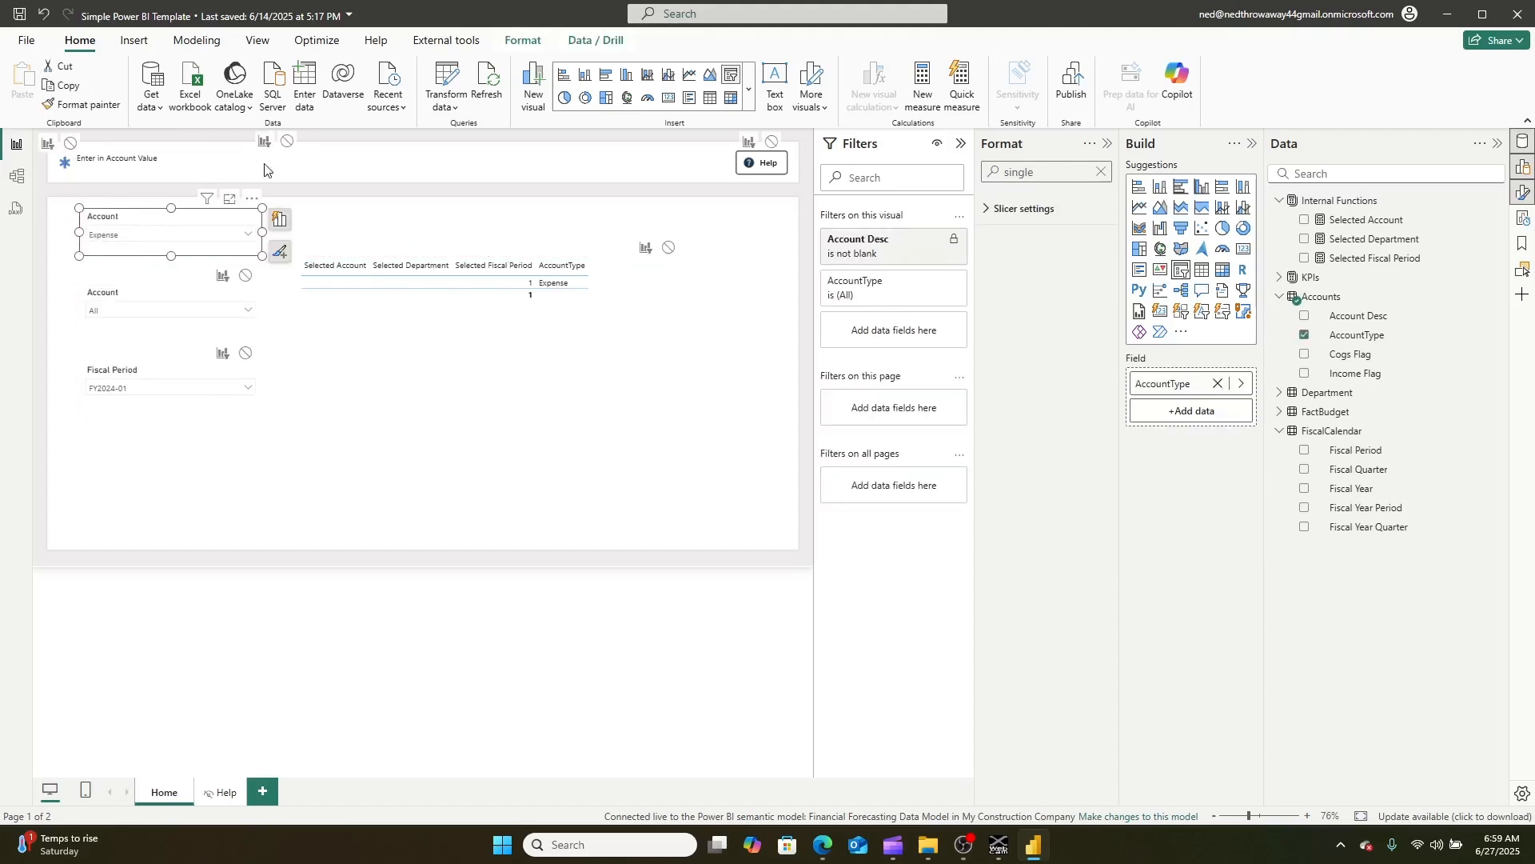
{"action": "left_click", "coordinate": [522, 41]}
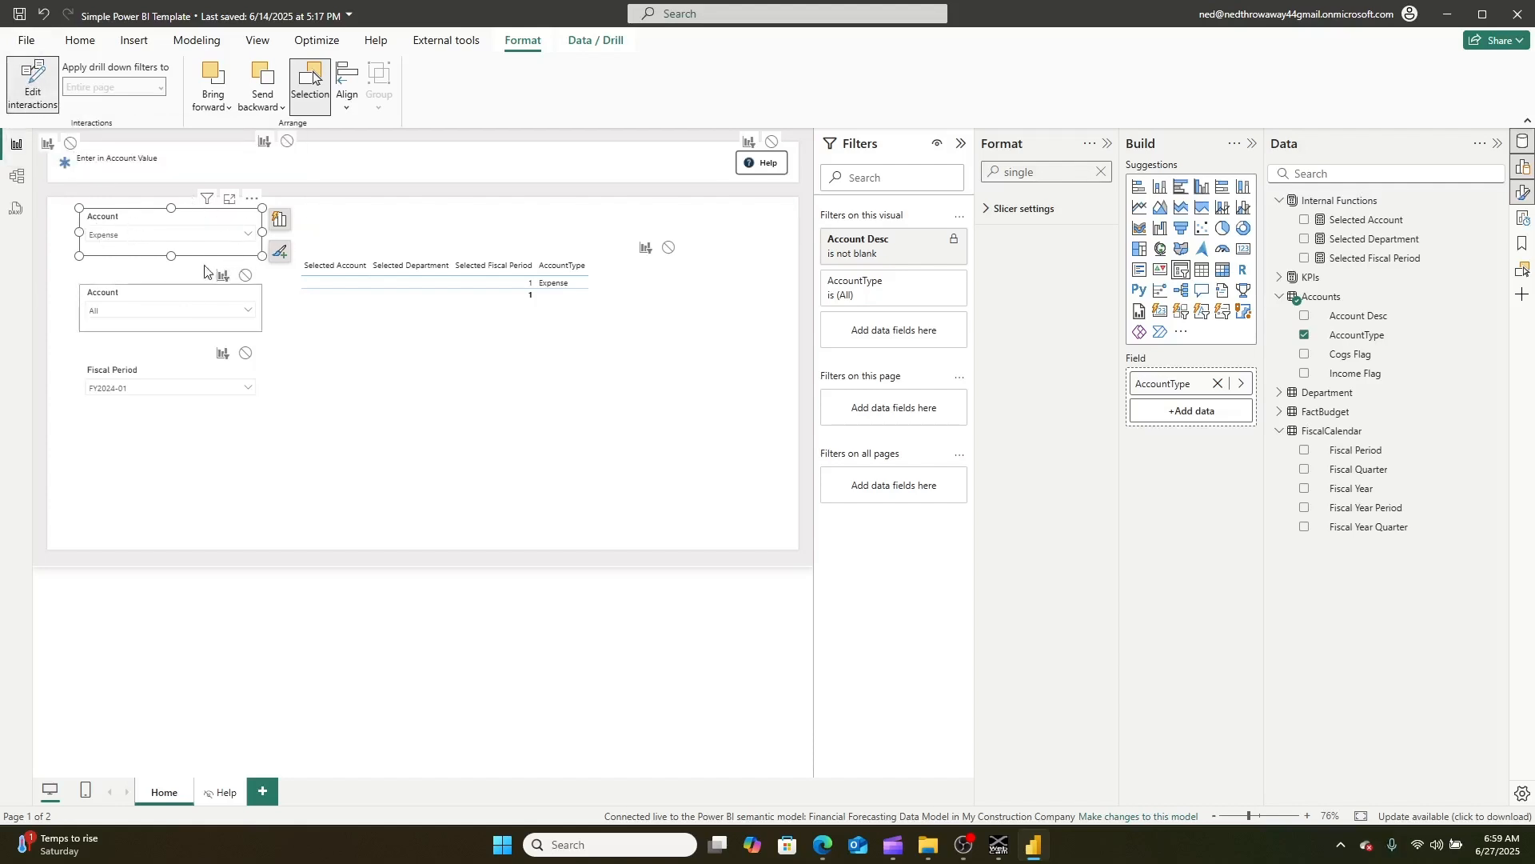
{"action": "left_click", "coordinate": [138, 293]}
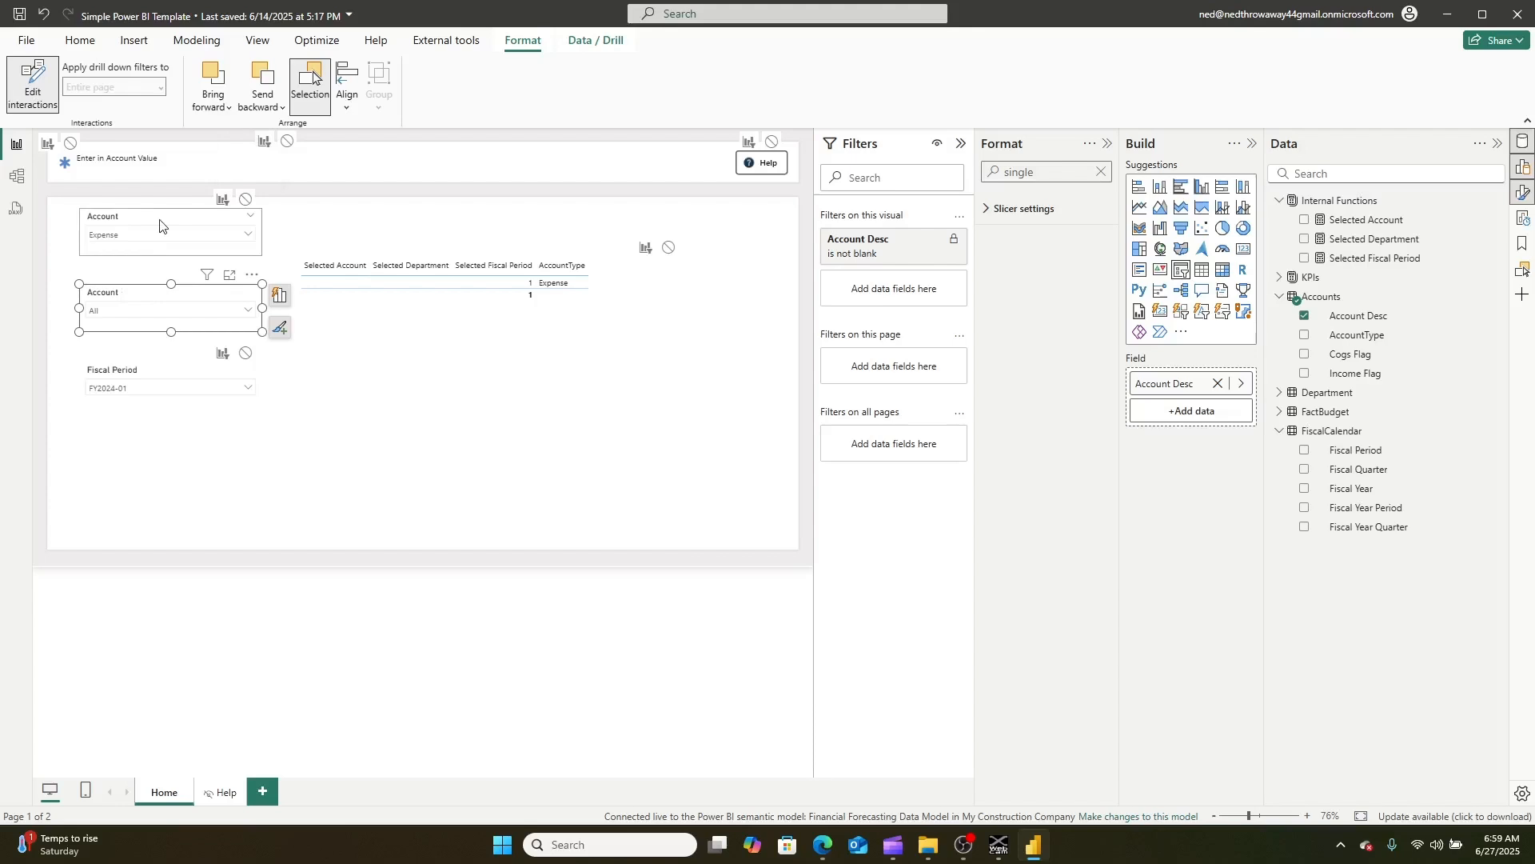
{"action": "left_click", "coordinate": [245, 200]}
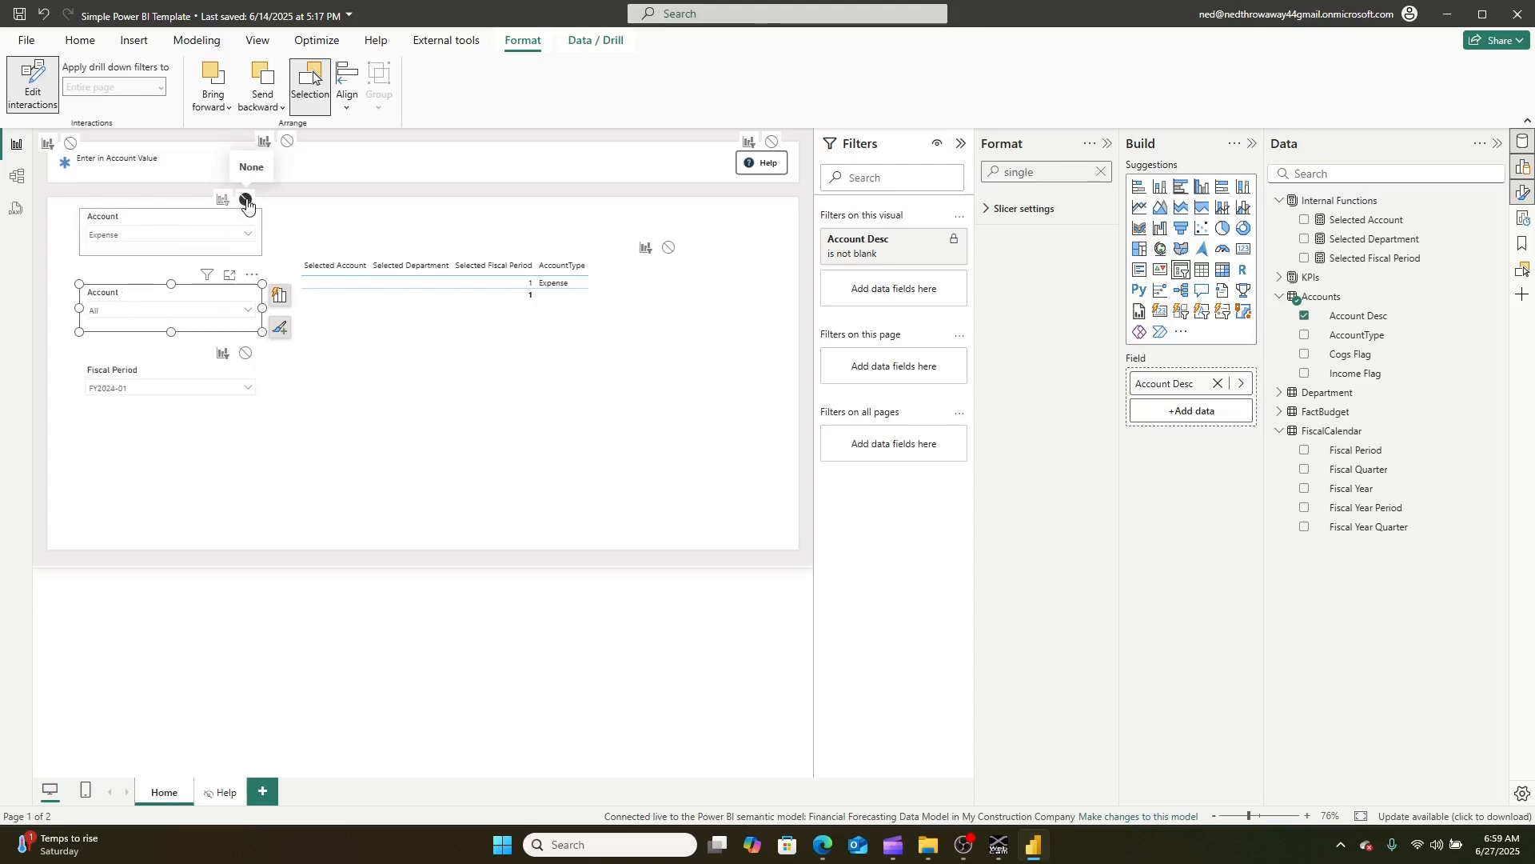
{"action": "left_click", "coordinate": [134, 381]}
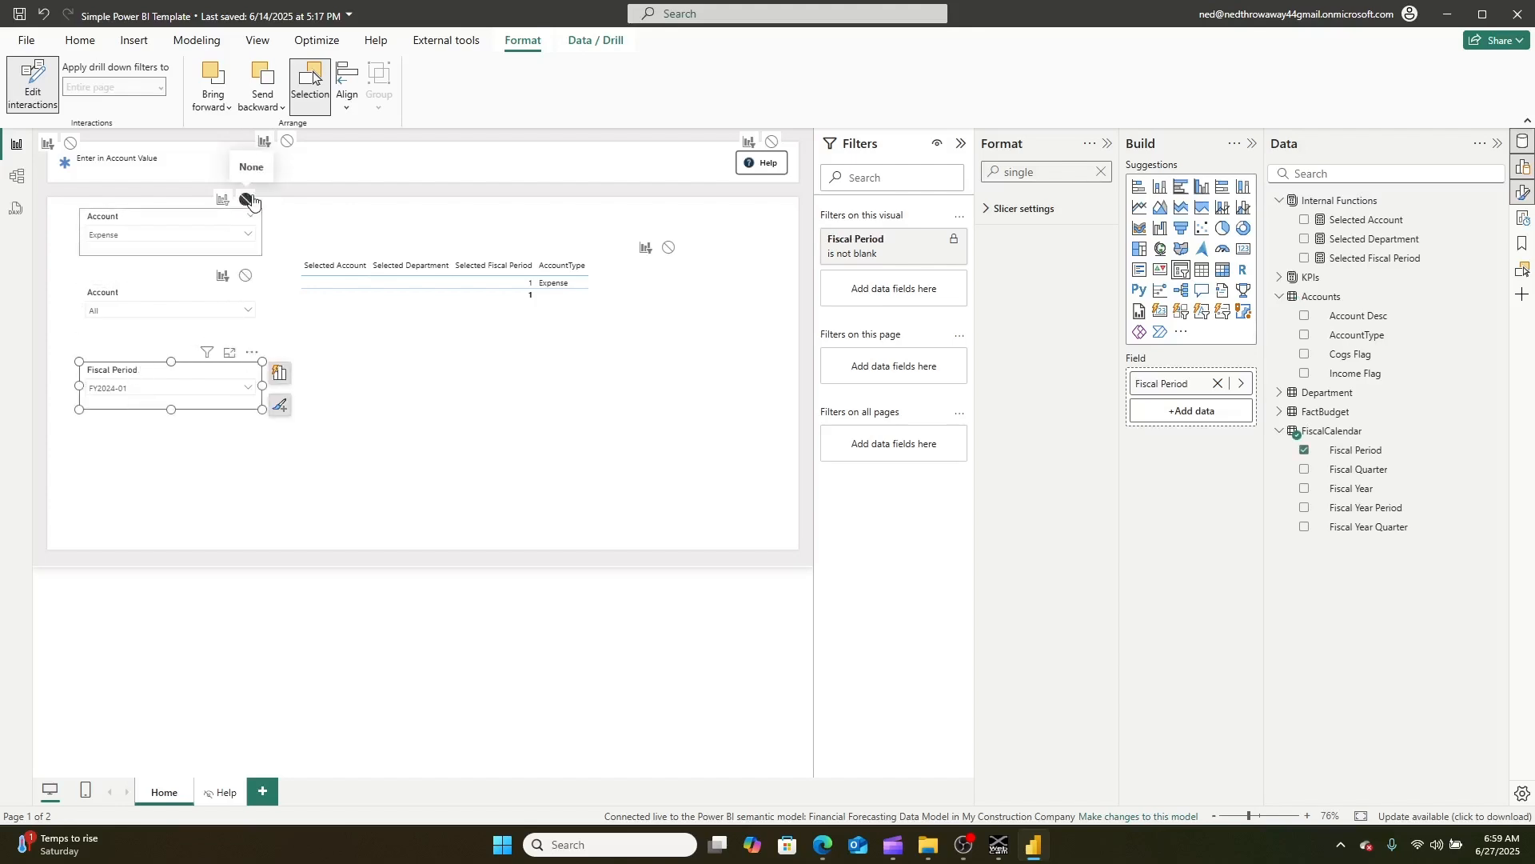
{"action": "left_click", "coordinate": [460, 489]}
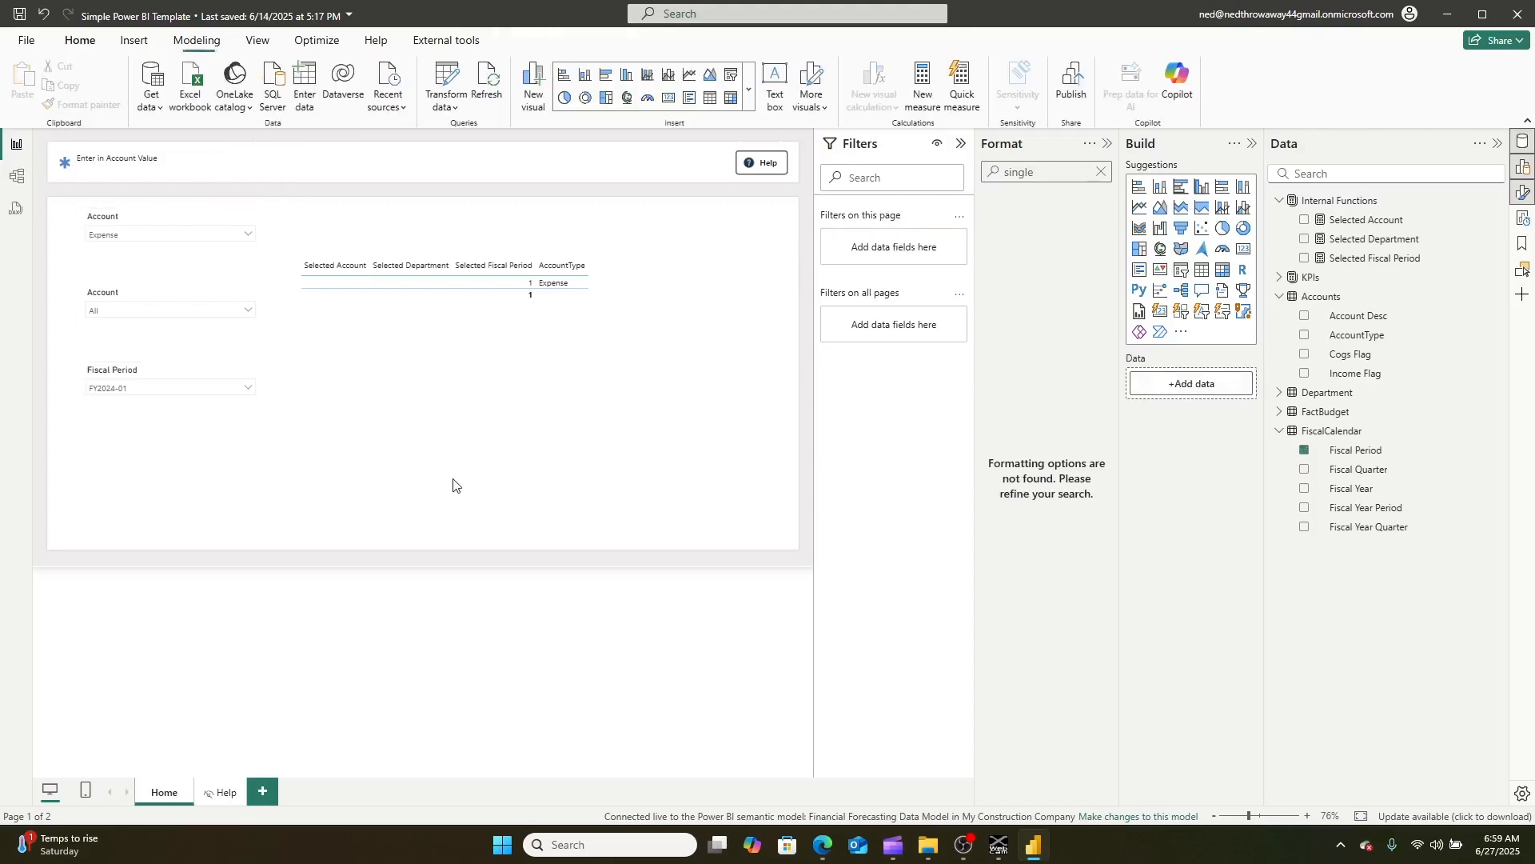
- Test the AccountType slicer with Income and then Expense, checking the accounts listed in the lower Account slicer each time
{"action": "left_click", "coordinate": [170, 236]}
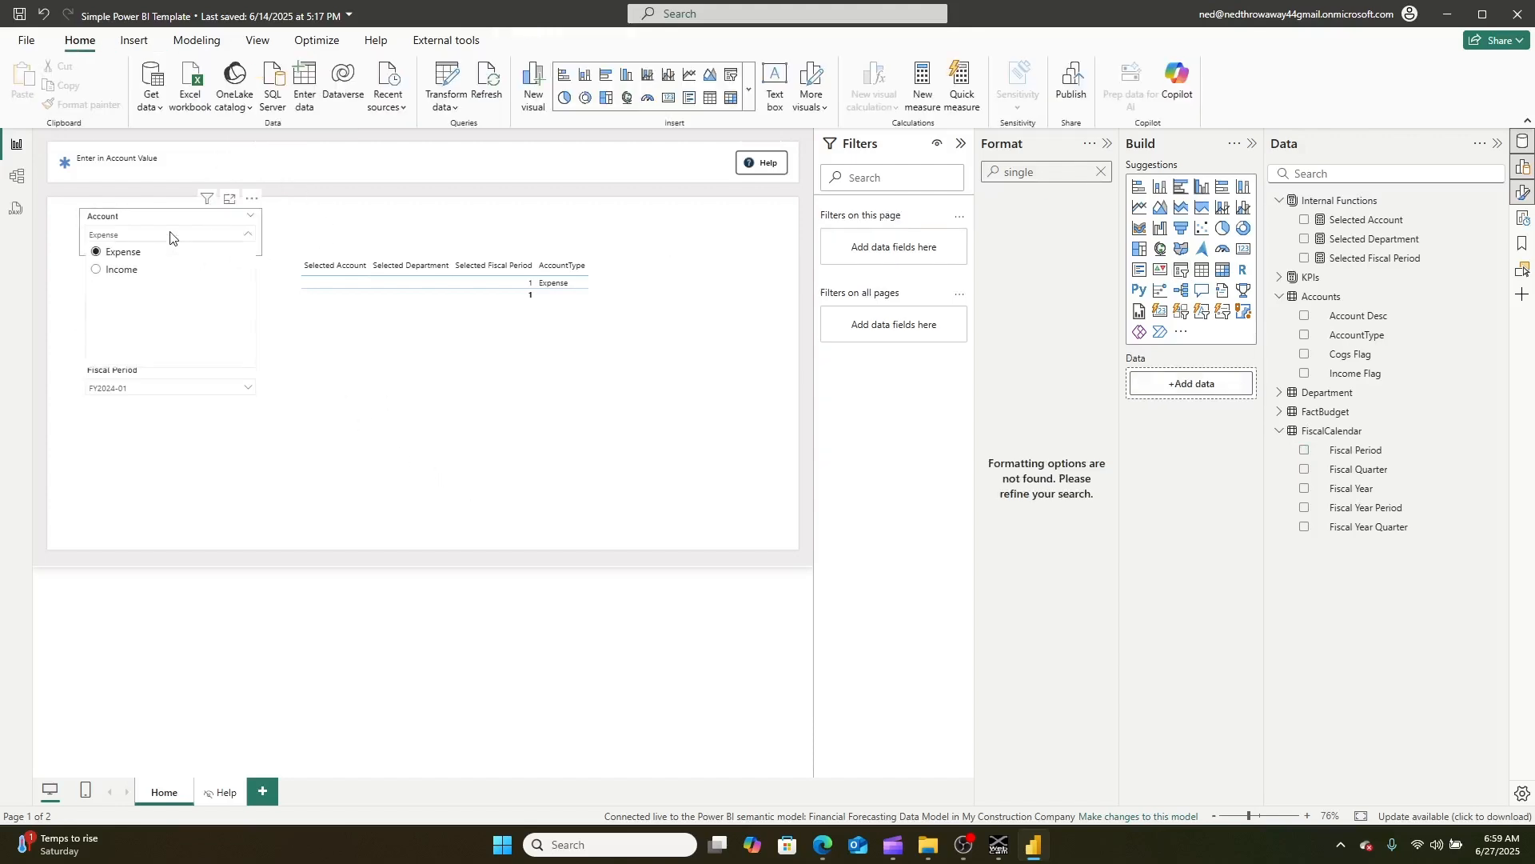
{"action": "left_click", "coordinate": [133, 272]}
{"action": "left_click", "coordinate": [171, 294]}
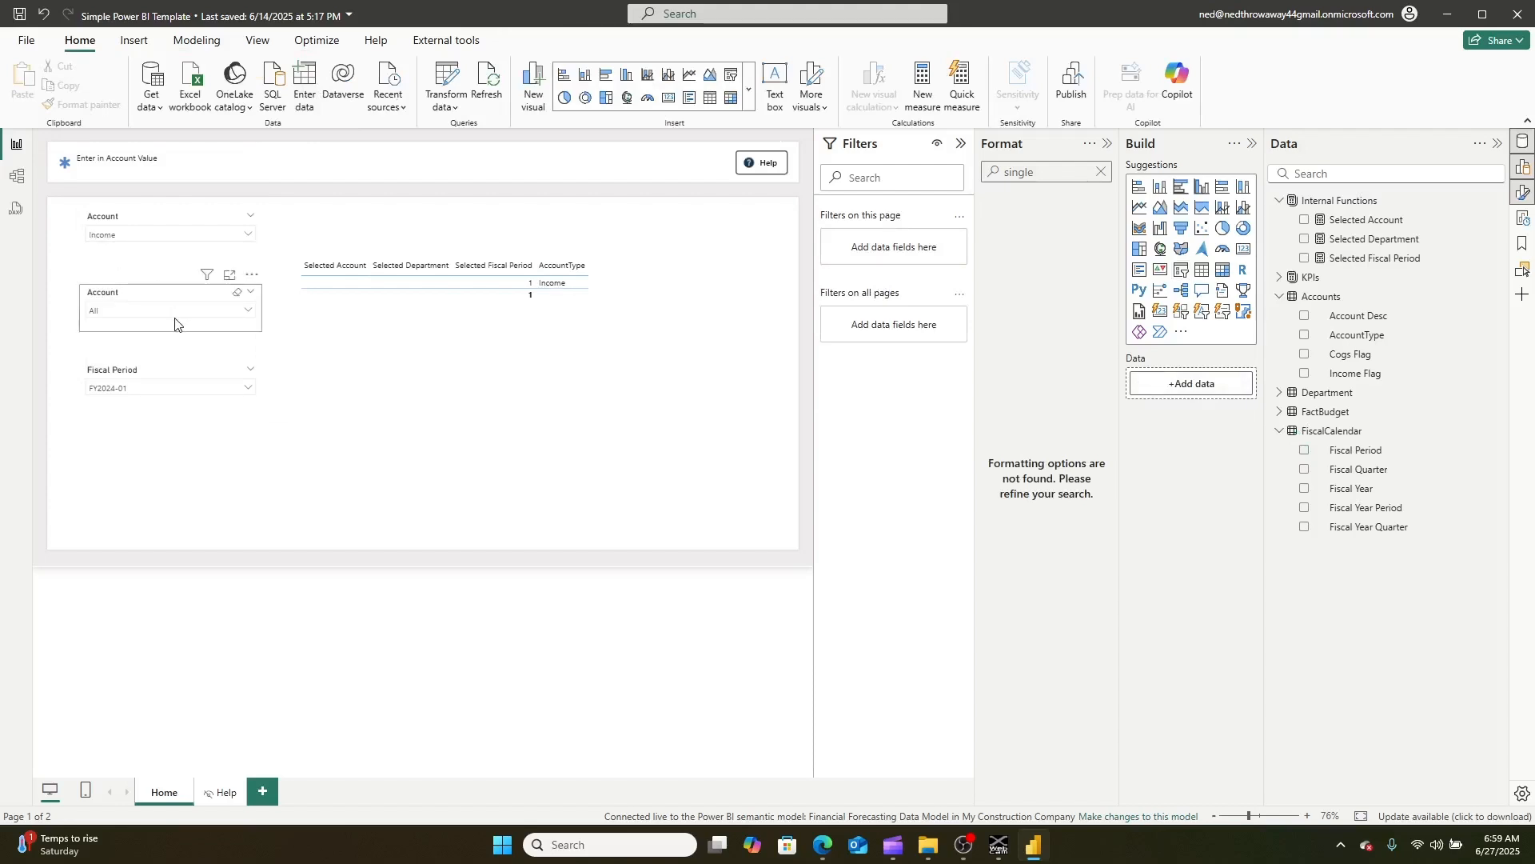
{"action": "left_click", "coordinate": [176, 318]}
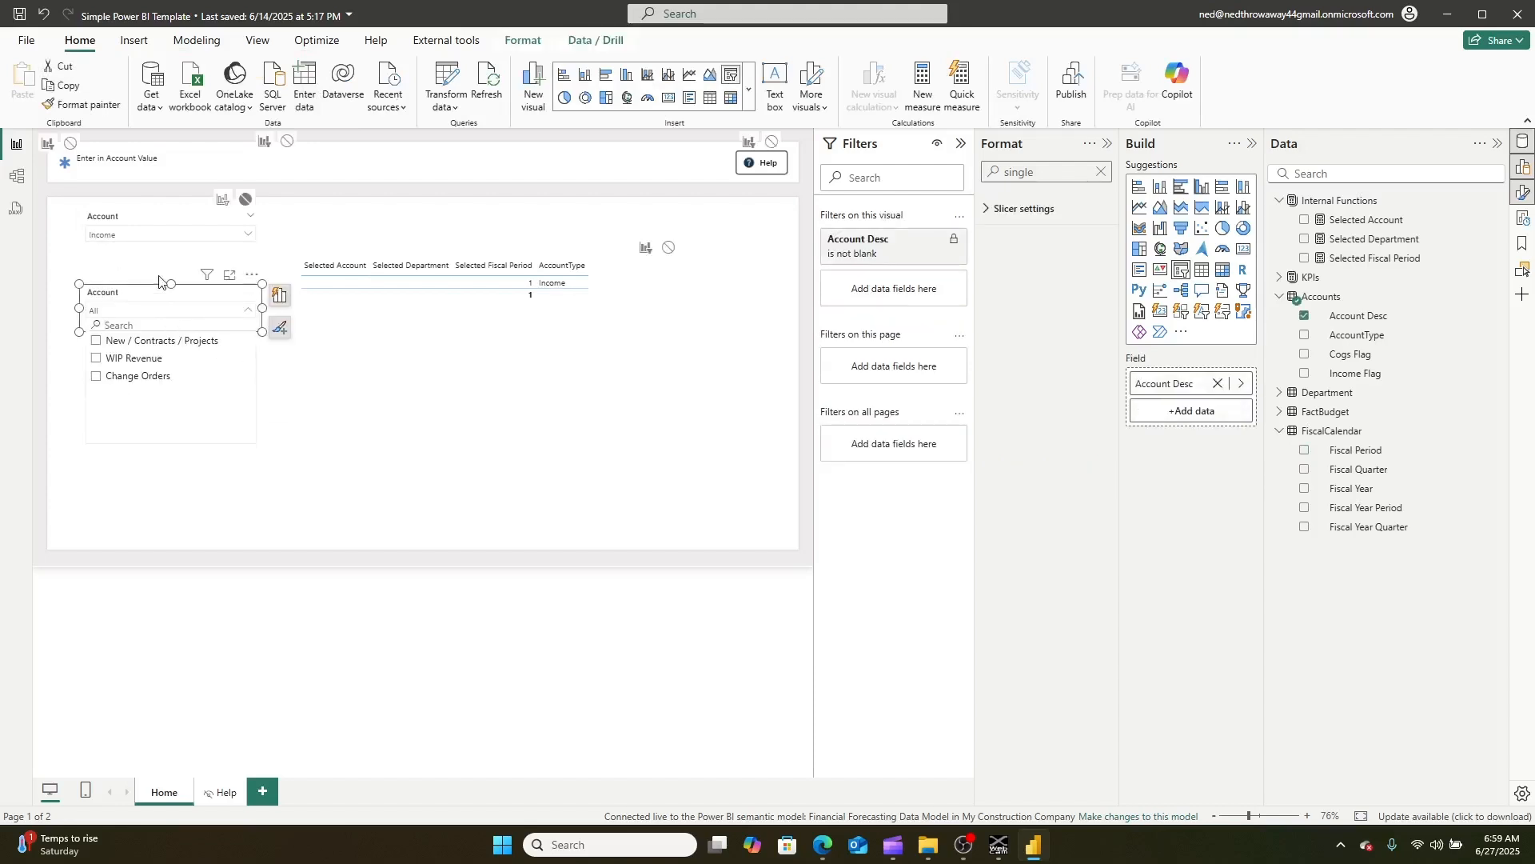
{"action": "left_click", "coordinate": [156, 235]}
{"action": "left_click", "coordinate": [120, 254]}
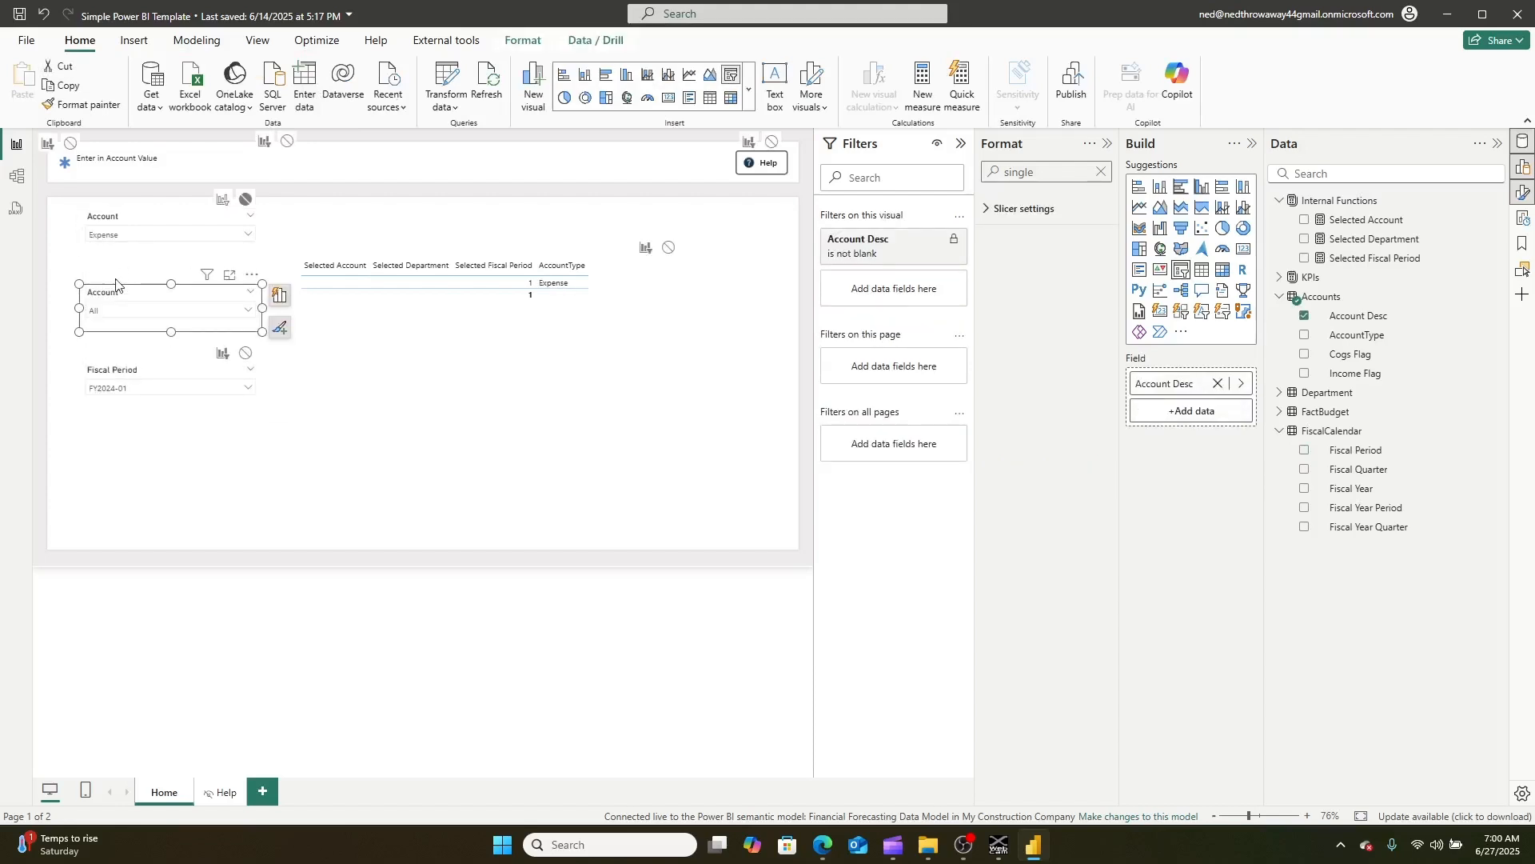
{"action": "left_click", "coordinate": [132, 313]}
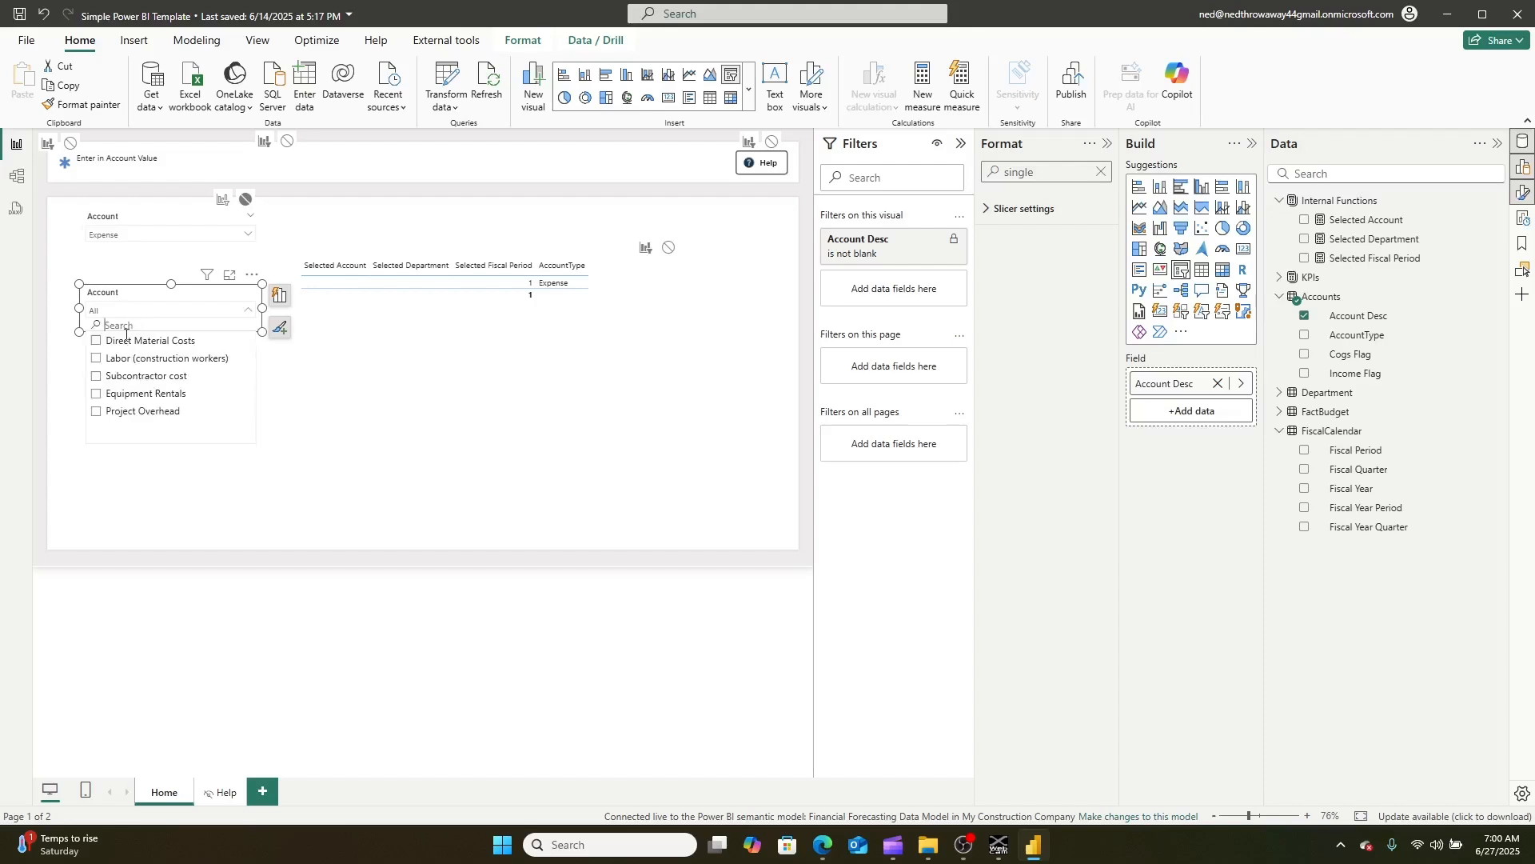
{"action": "left_click", "coordinate": [292, 478]}
- Set the interactions between the account slicers and the Fiscal Period slicer to None
{"action": "left_click", "coordinate": [158, 224]}
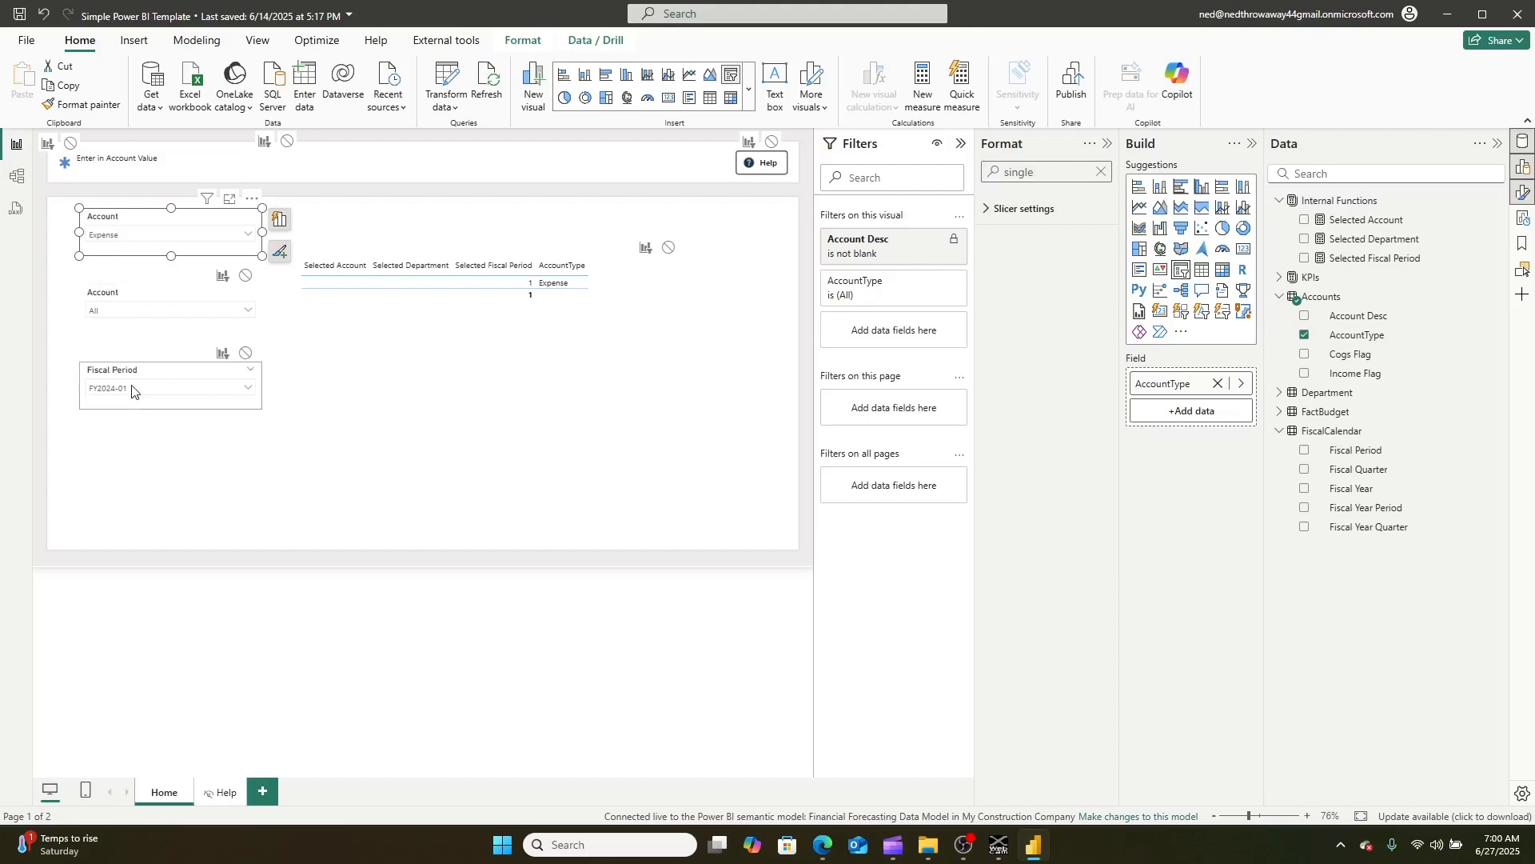
{"action": "left_click", "coordinate": [246, 356]}
{"action": "left_click", "coordinate": [131, 300]}
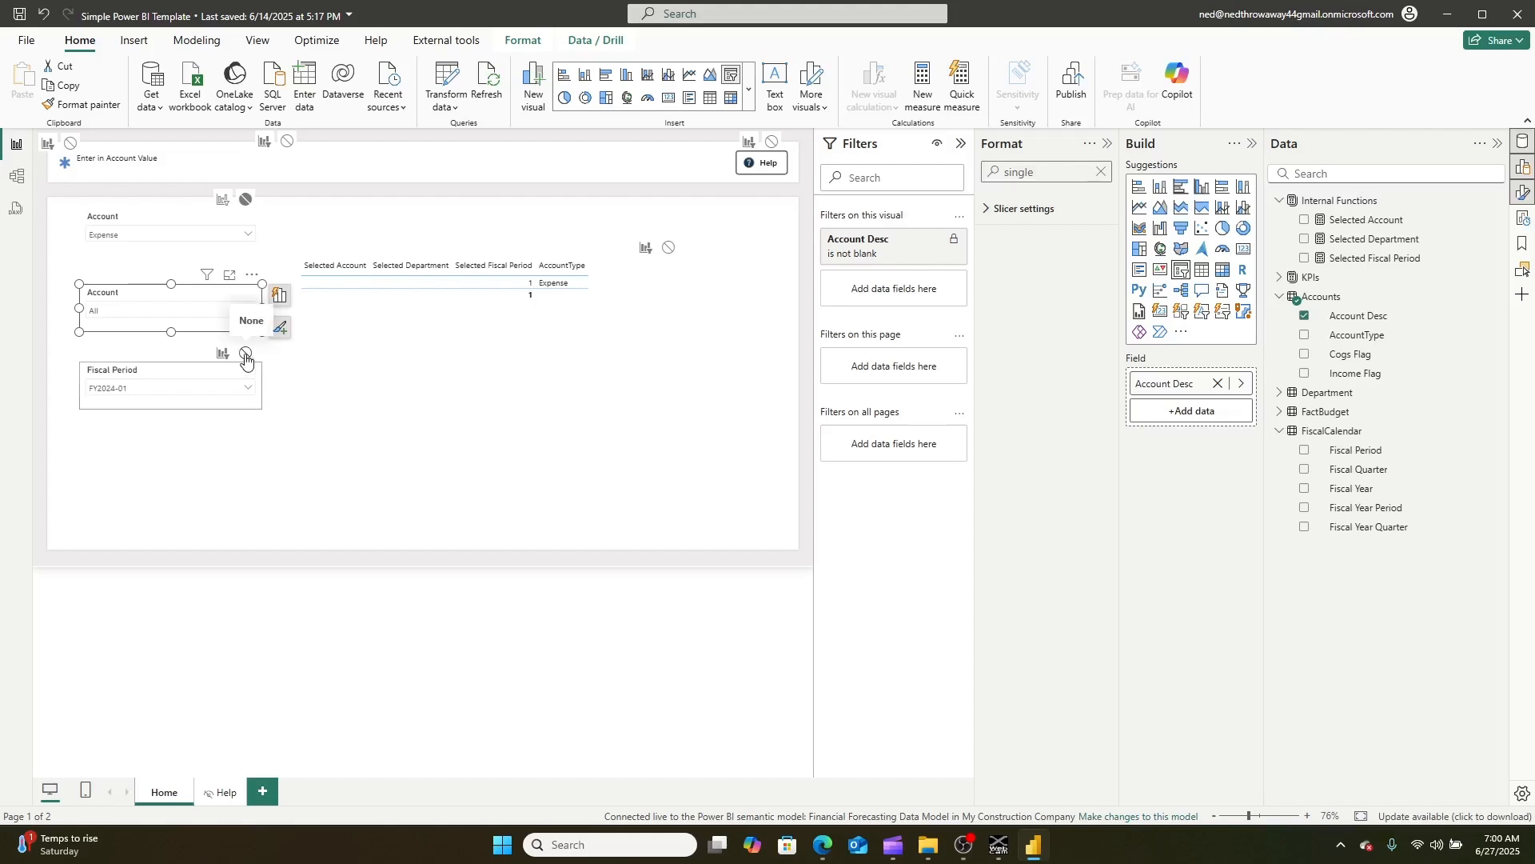
{"action": "left_click", "coordinate": [398, 419]}
{"action": "left_click", "coordinate": [147, 379]}
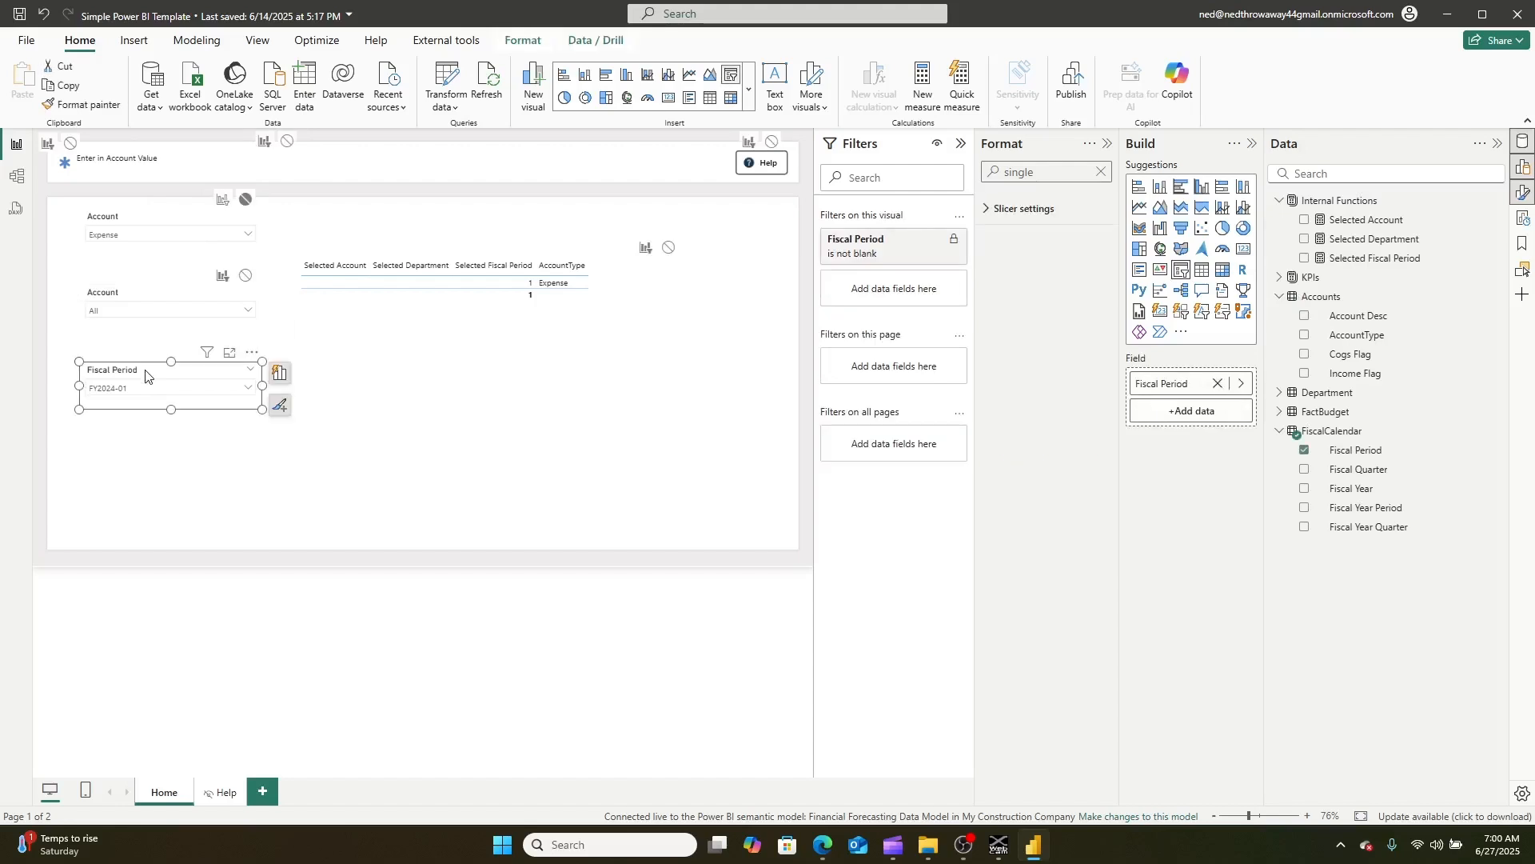
{"action": "left_click", "coordinate": [247, 276]}
{"action": "left_click", "coordinate": [412, 497]}
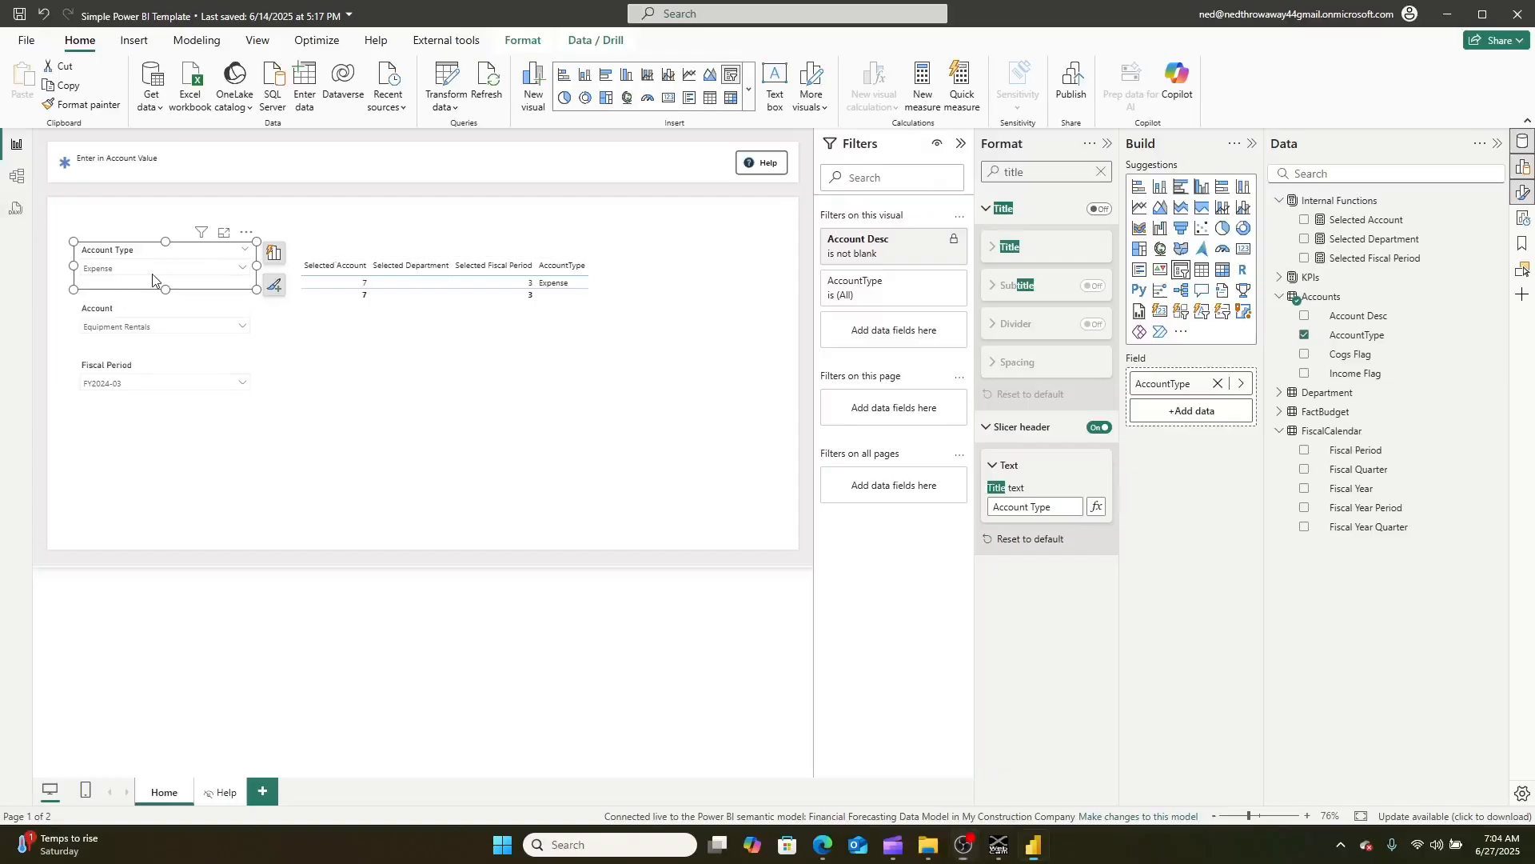
- Select Income as the Account Type, and pick Change Orders, WIP Revenue and finally New / Contracts / Projects in the Account slicer
{"action": "left_click", "coordinate": [152, 274]}
{"action": "left_click", "coordinate": [121, 308]}
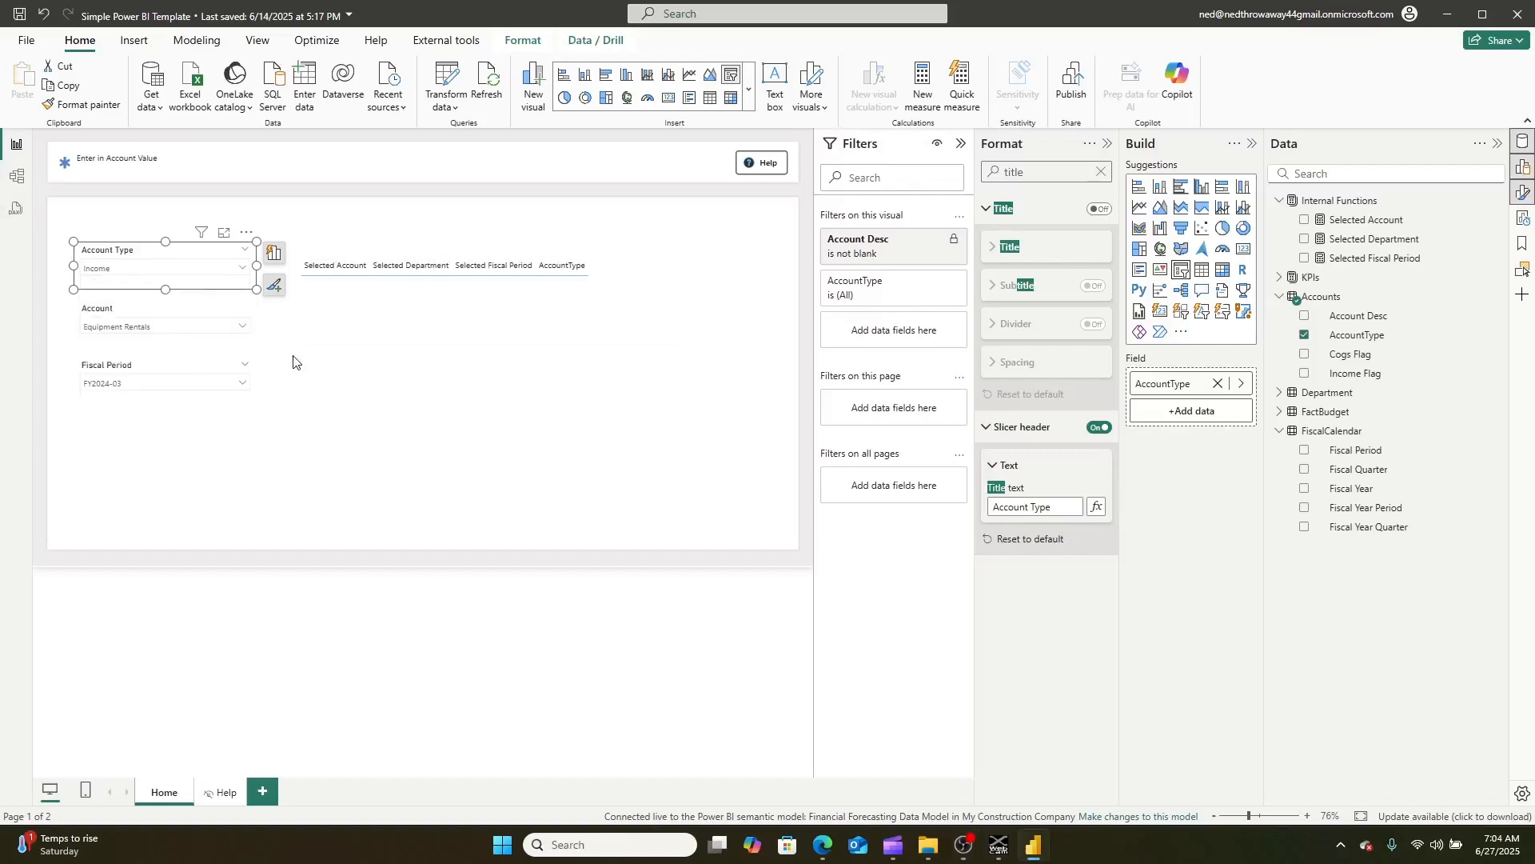
{"action": "left_click", "coordinate": [186, 326]}
{"action": "left_click", "coordinate": [120, 397]}
{"action": "left_click", "coordinate": [130, 326]}
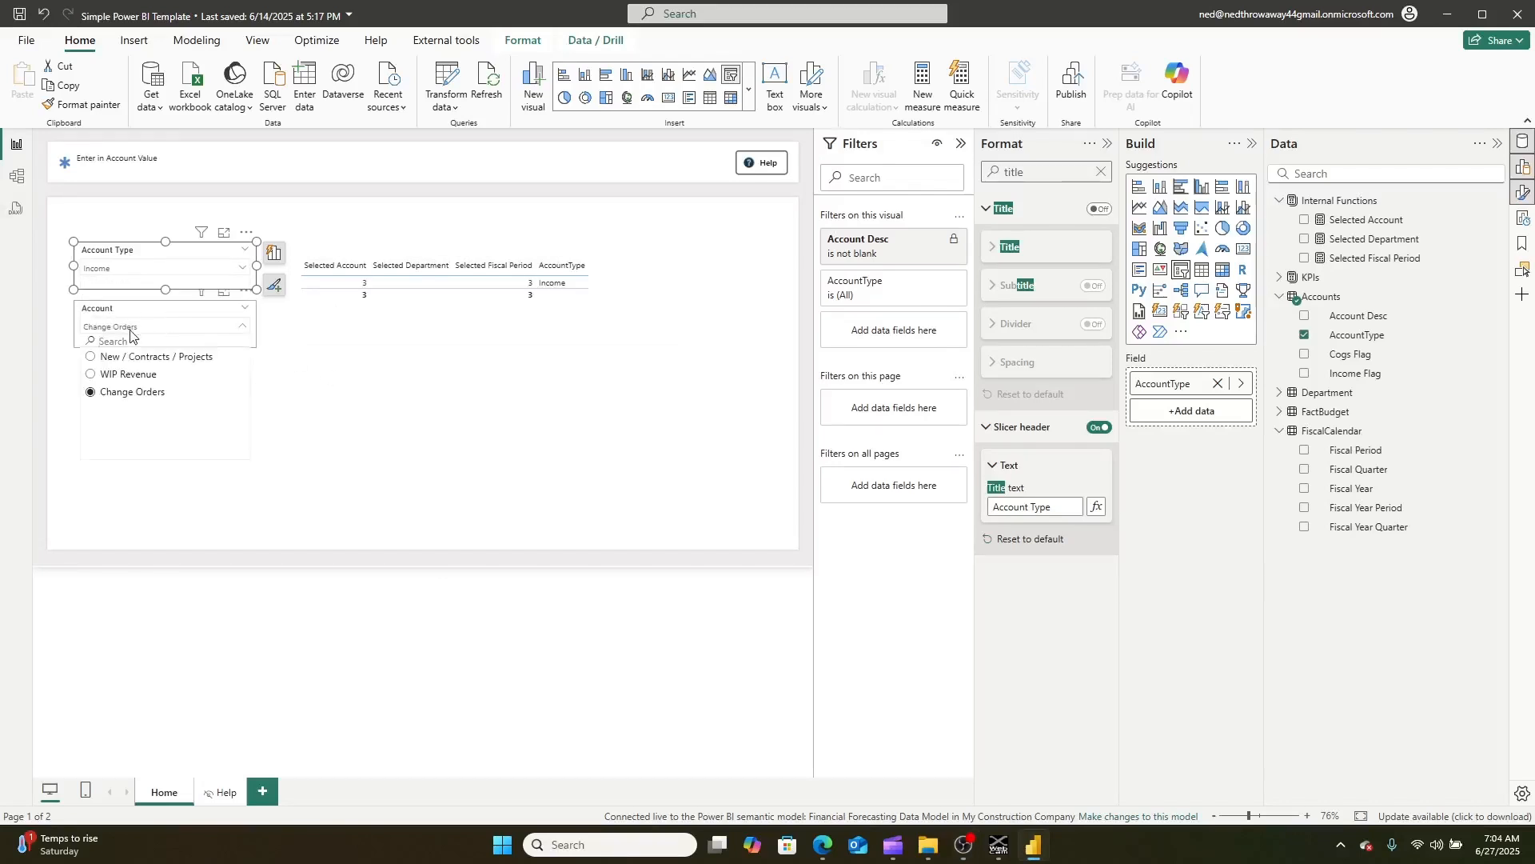
{"action": "left_click", "coordinate": [118, 374]}
{"action": "left_click", "coordinate": [128, 325]}
{"action": "left_click", "coordinate": [188, 357]}
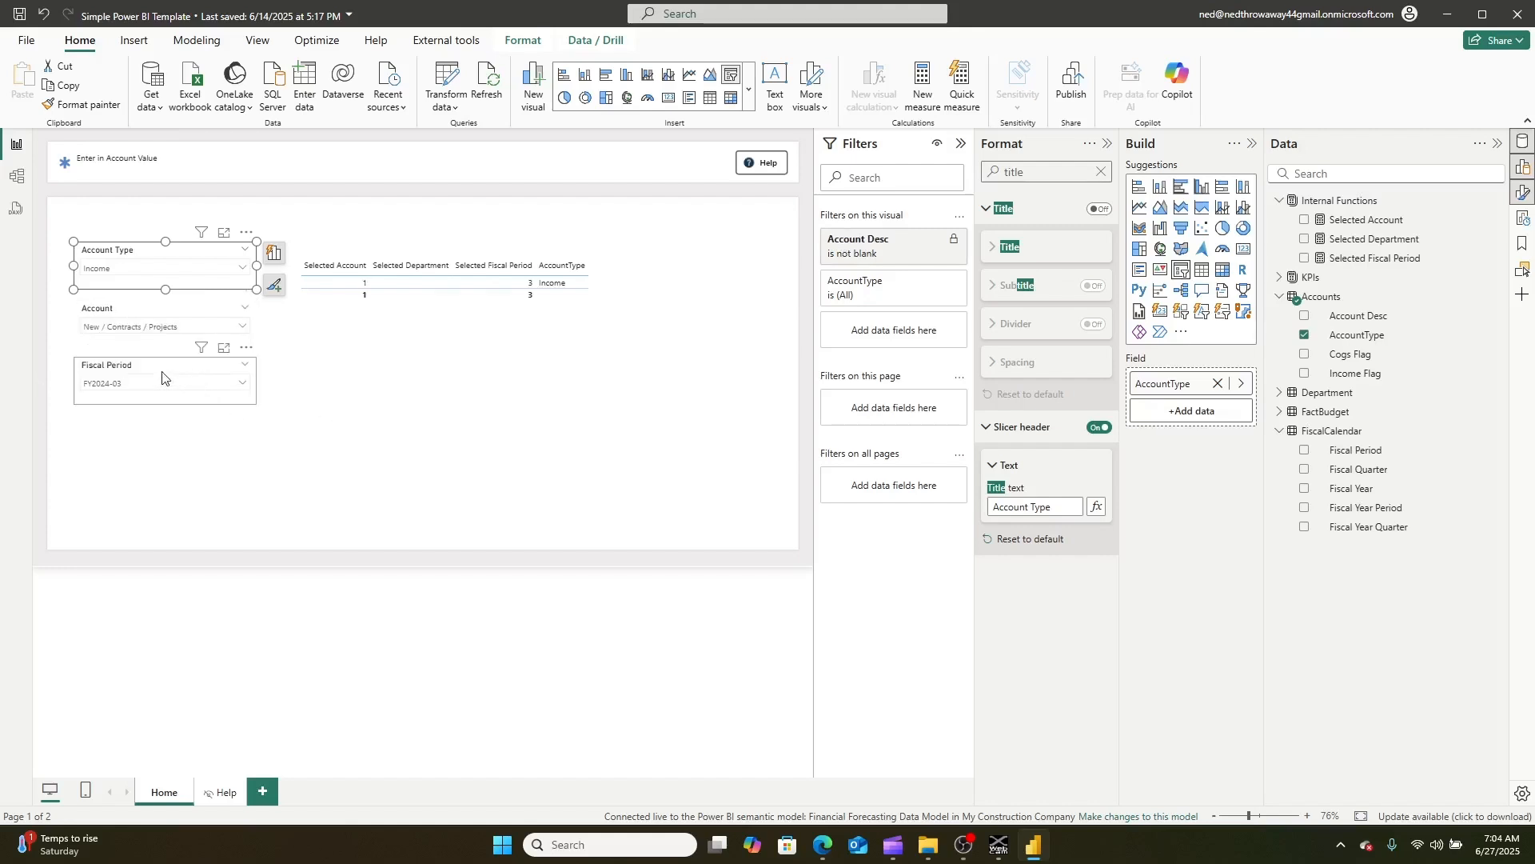
- Add a text slicer to the Home page and title it "$ Value"
{"action": "left_click", "coordinate": [436, 435]}
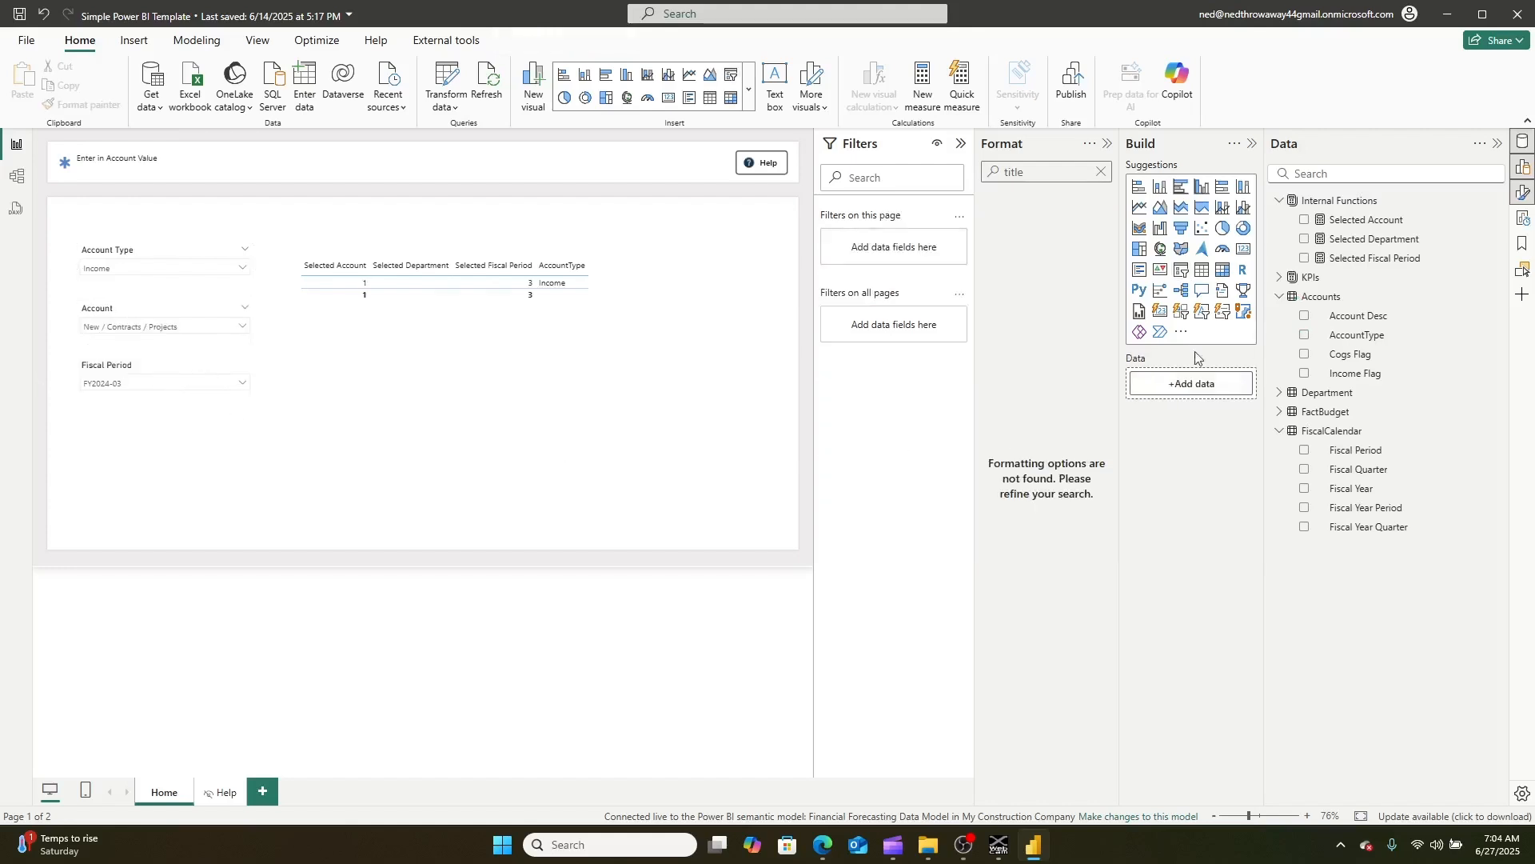
{"action": "left_click", "coordinate": [1204, 312]}
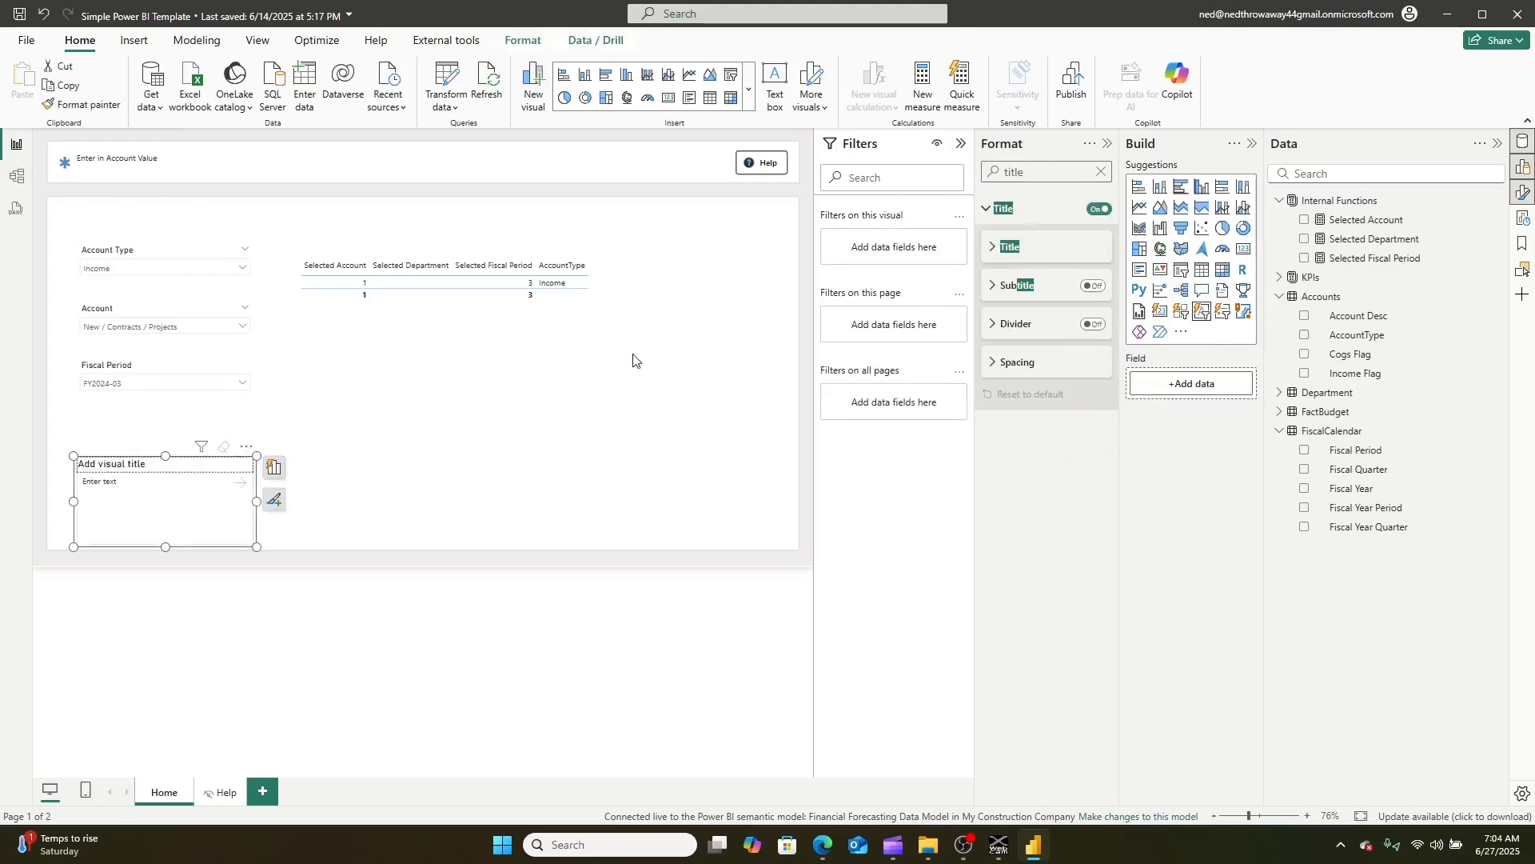
{"action": "left_click", "coordinate": [134, 467]}
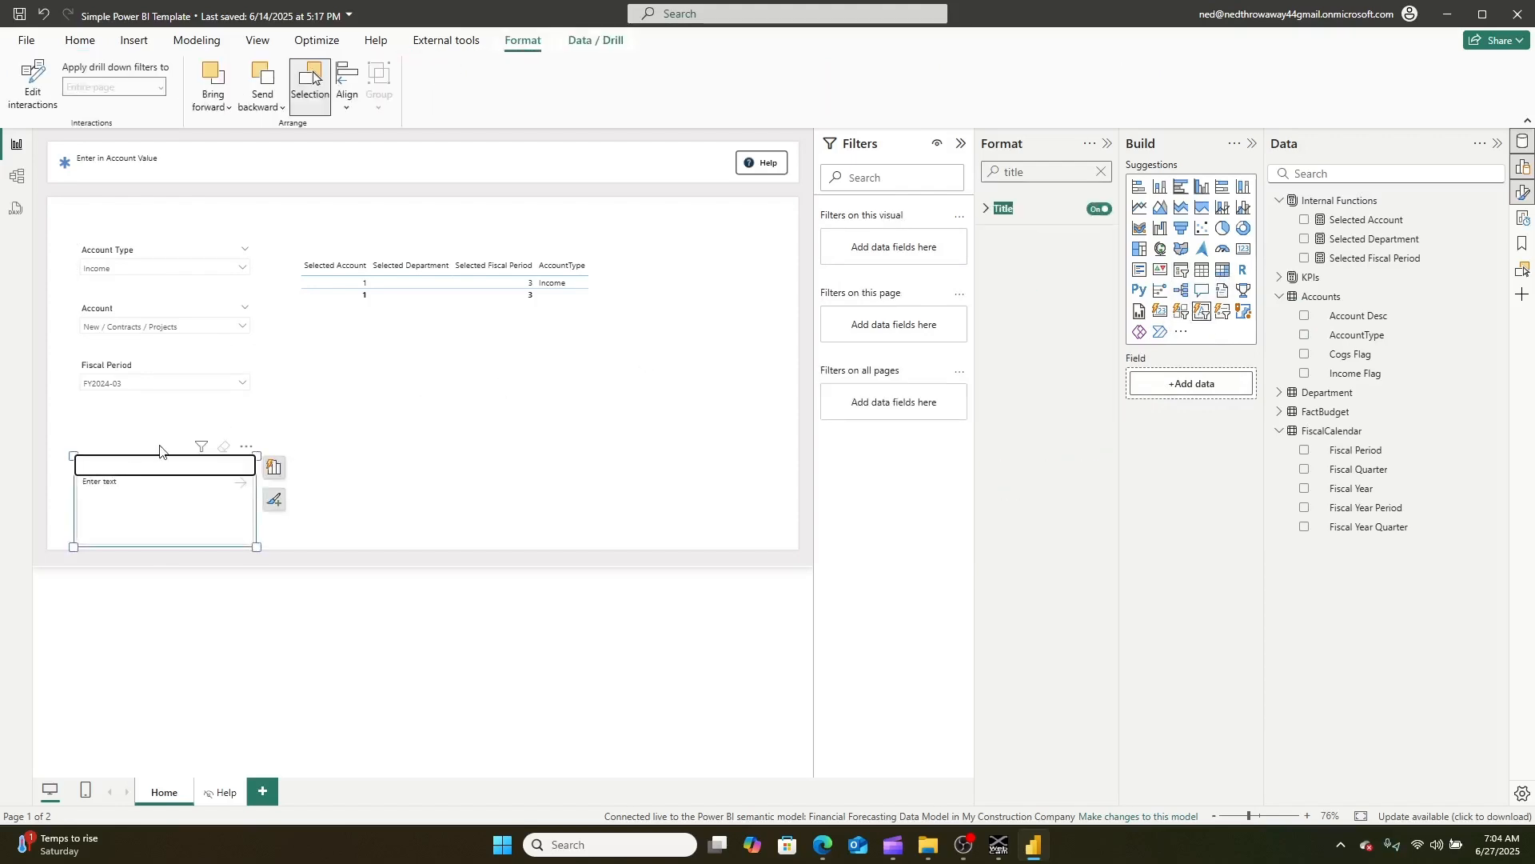
{"action": "type", "text": "Value"}
{"action": "key", "text": "ctrl+a"}
{"action": "key", "text": "BackSpace"}
{"action": "type", "text": "$ Val"}
{"action": "left_click", "coordinate": [143, 482]}
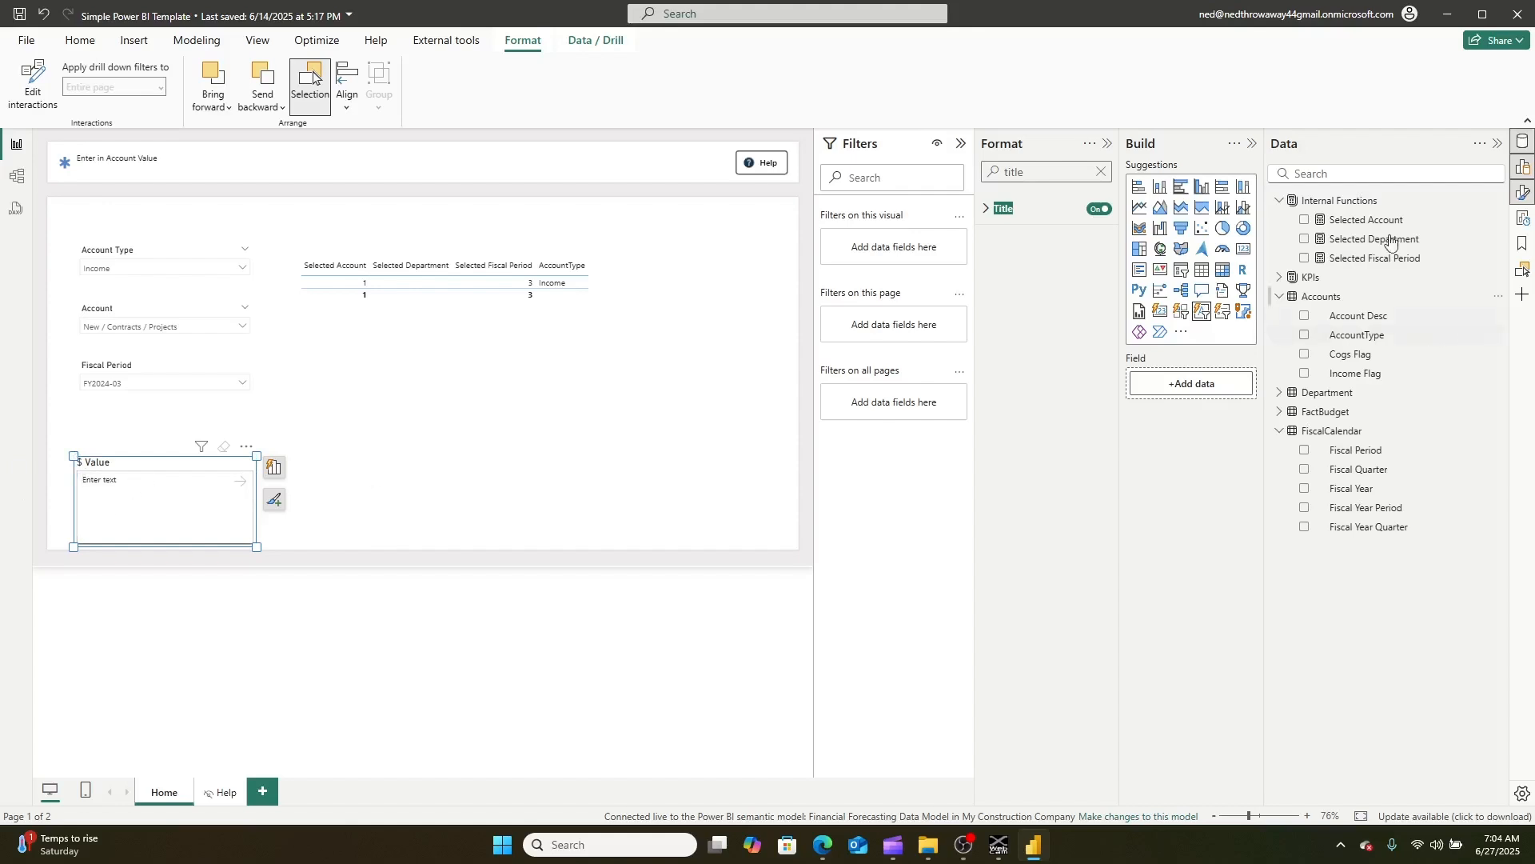
- Set the $ Value slicer's input placeholder to "Enter Dollar Value for Account"
{"action": "left_click", "coordinate": [1099, 170]}
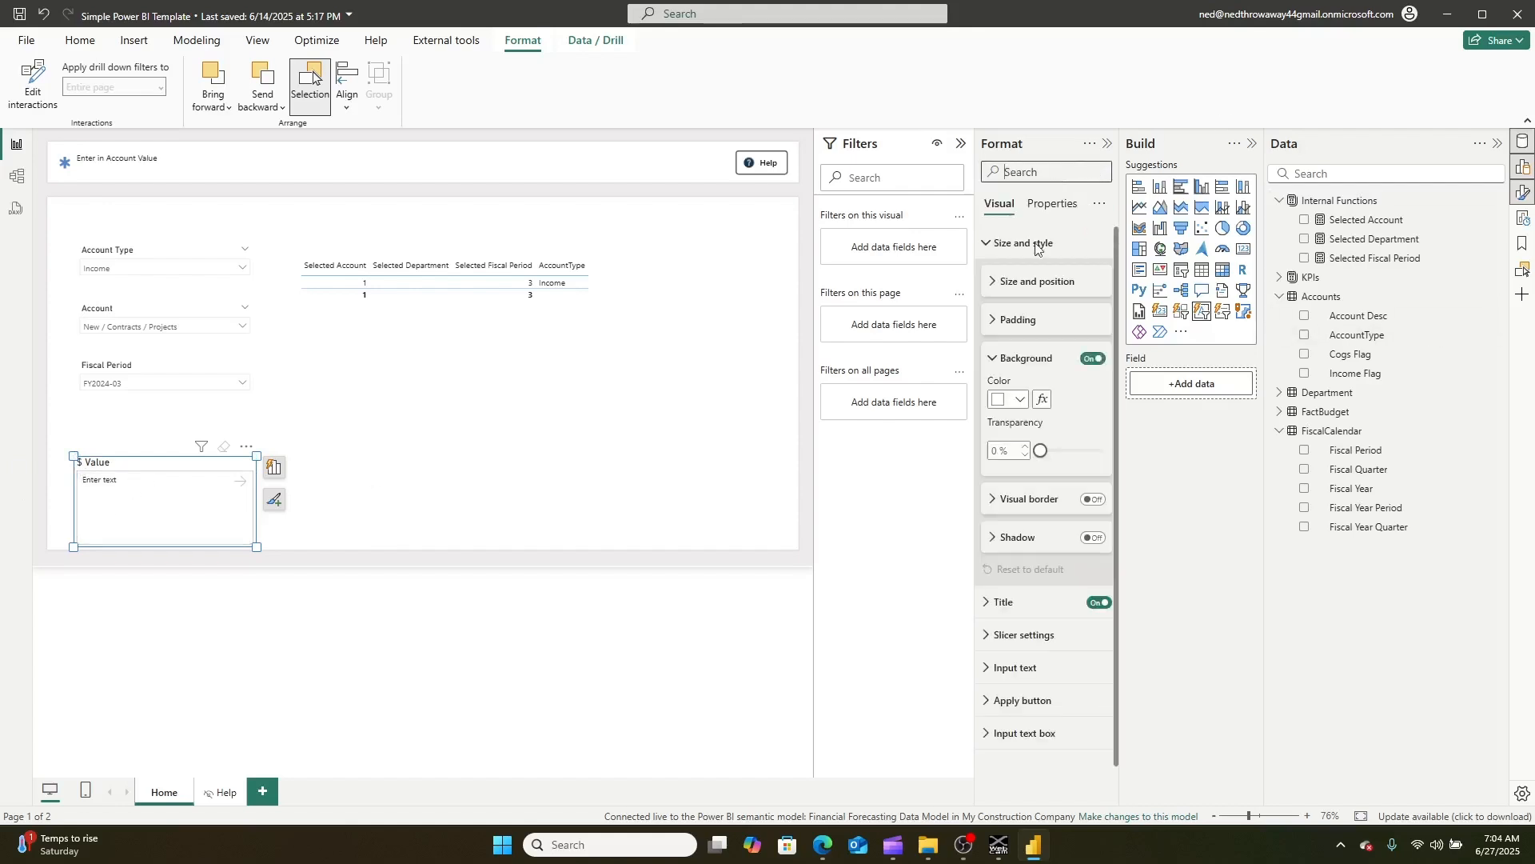
{"action": "type", "text": "text"}
{"action": "scroll", "coordinate": [1009, 464], "scroll_direction": "down", "scroll_amount": 3}
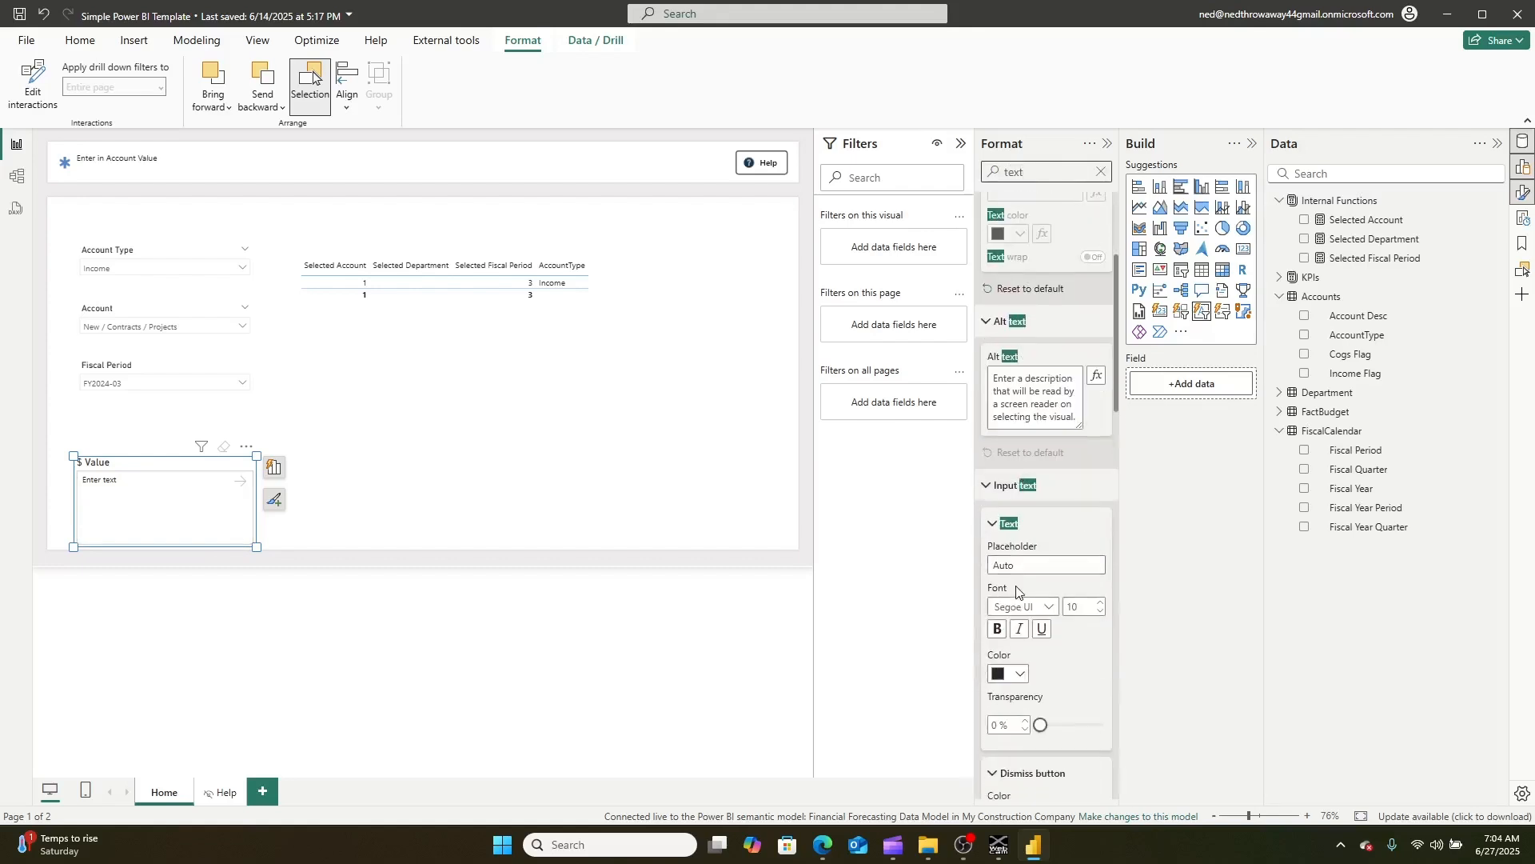
{"action": "scroll", "coordinate": [1038, 521], "scroll_direction": "down", "scroll_amount": 1}
{"action": "left_click", "coordinate": [1035, 487]}
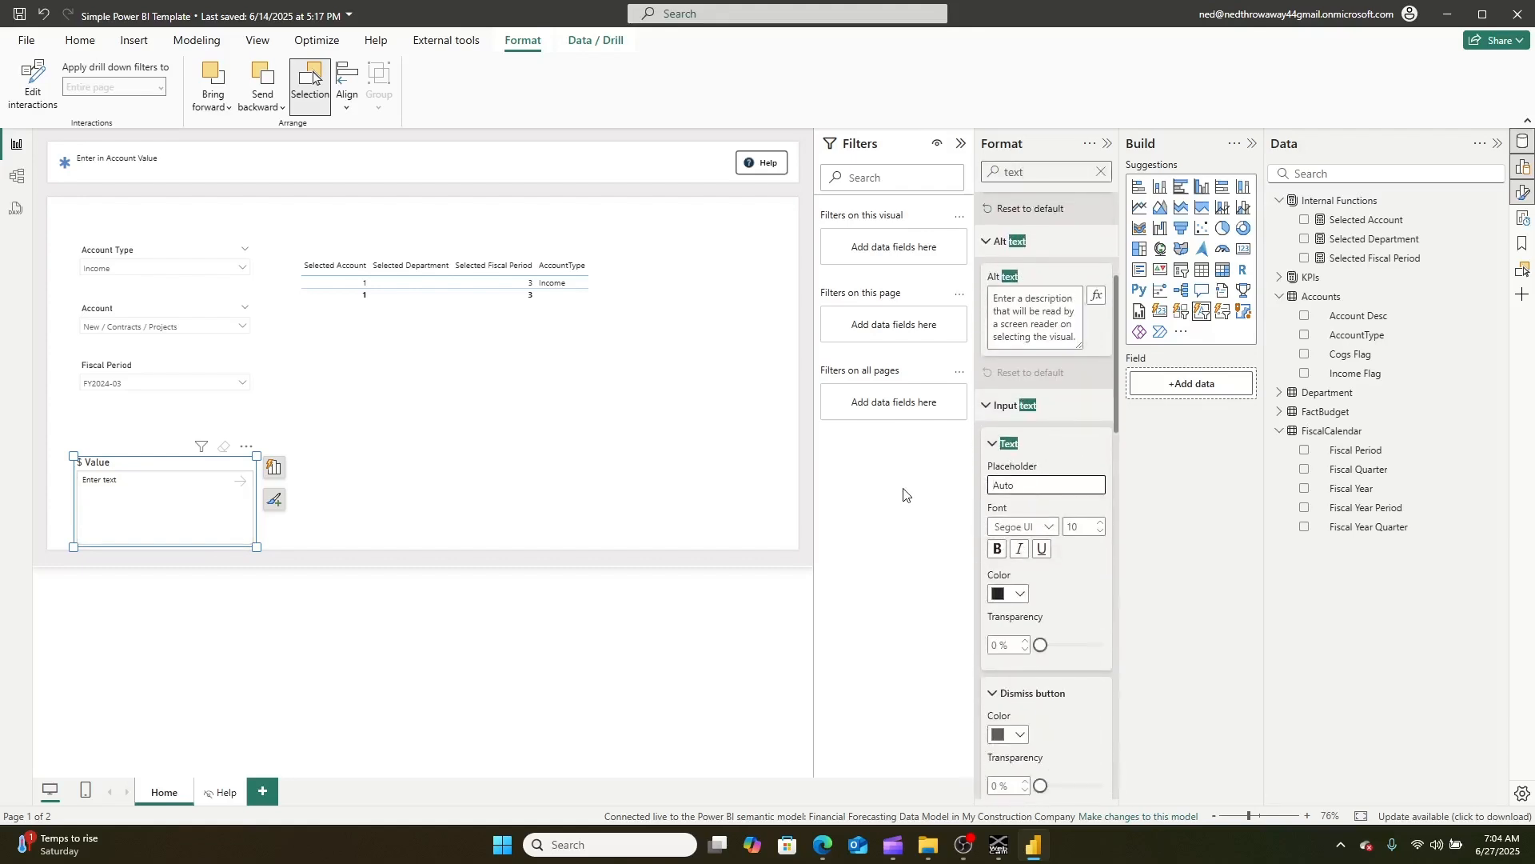
{"action": "type", "text": "Enter"}
{"action": "type", "text": " Dollar Value for Account"}
- Move the $ Value slicer up directly beneath the Fiscal Period slicer and reduce its height to fit a single input line
{"action": "left_click_drag", "start_coordinate": [150, 469], "coordinate": [150, 427]}
{"action": "left_click", "coordinate": [224, 544]}
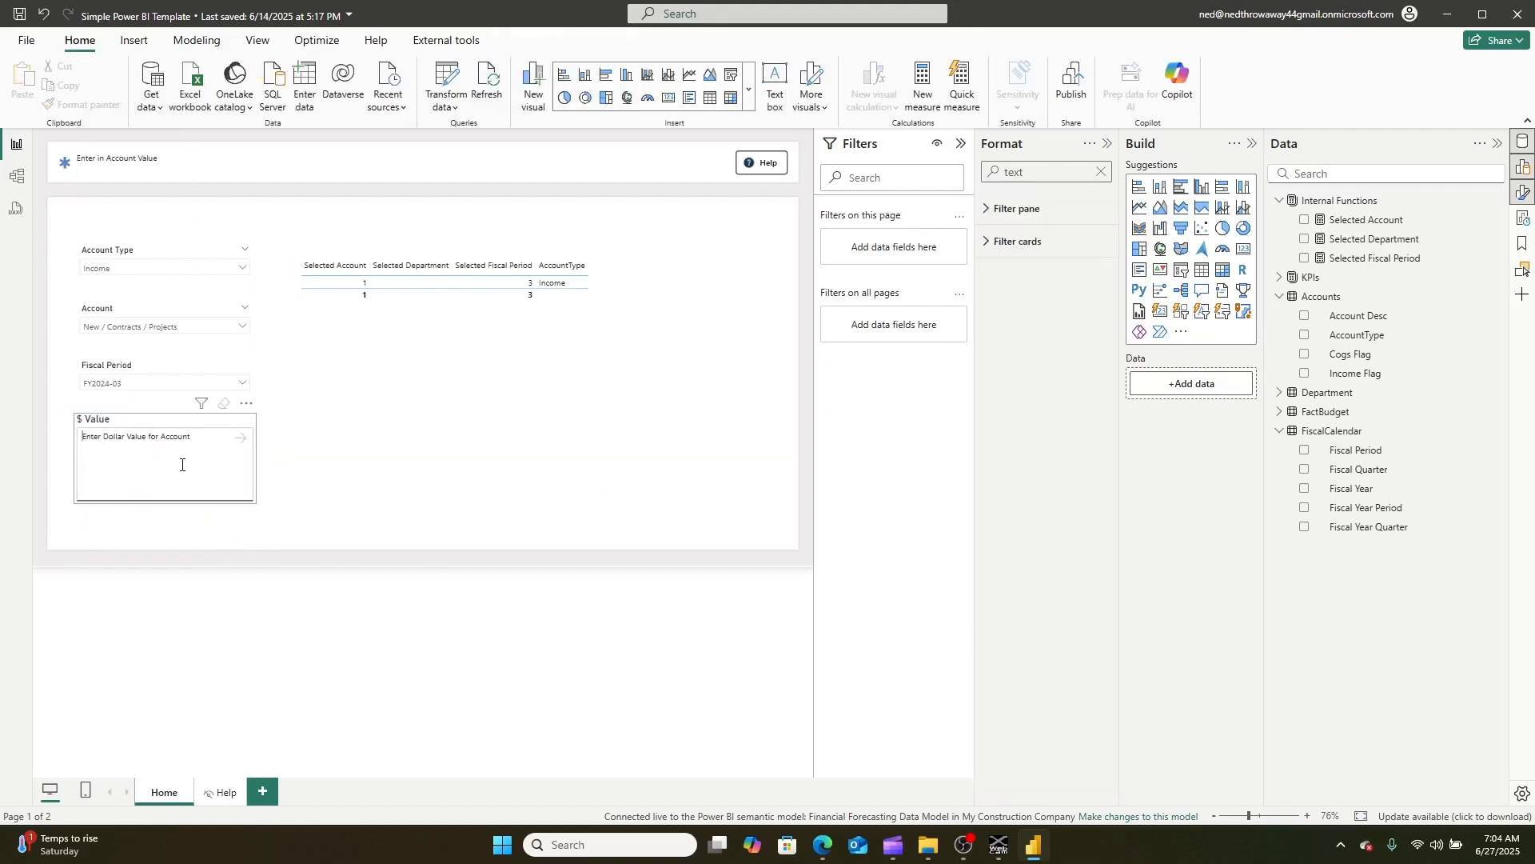
{"action": "left_click", "coordinate": [171, 503]}
{"action": "left_click_drag", "start_coordinate": [170, 503], "coordinate": [171, 463]}
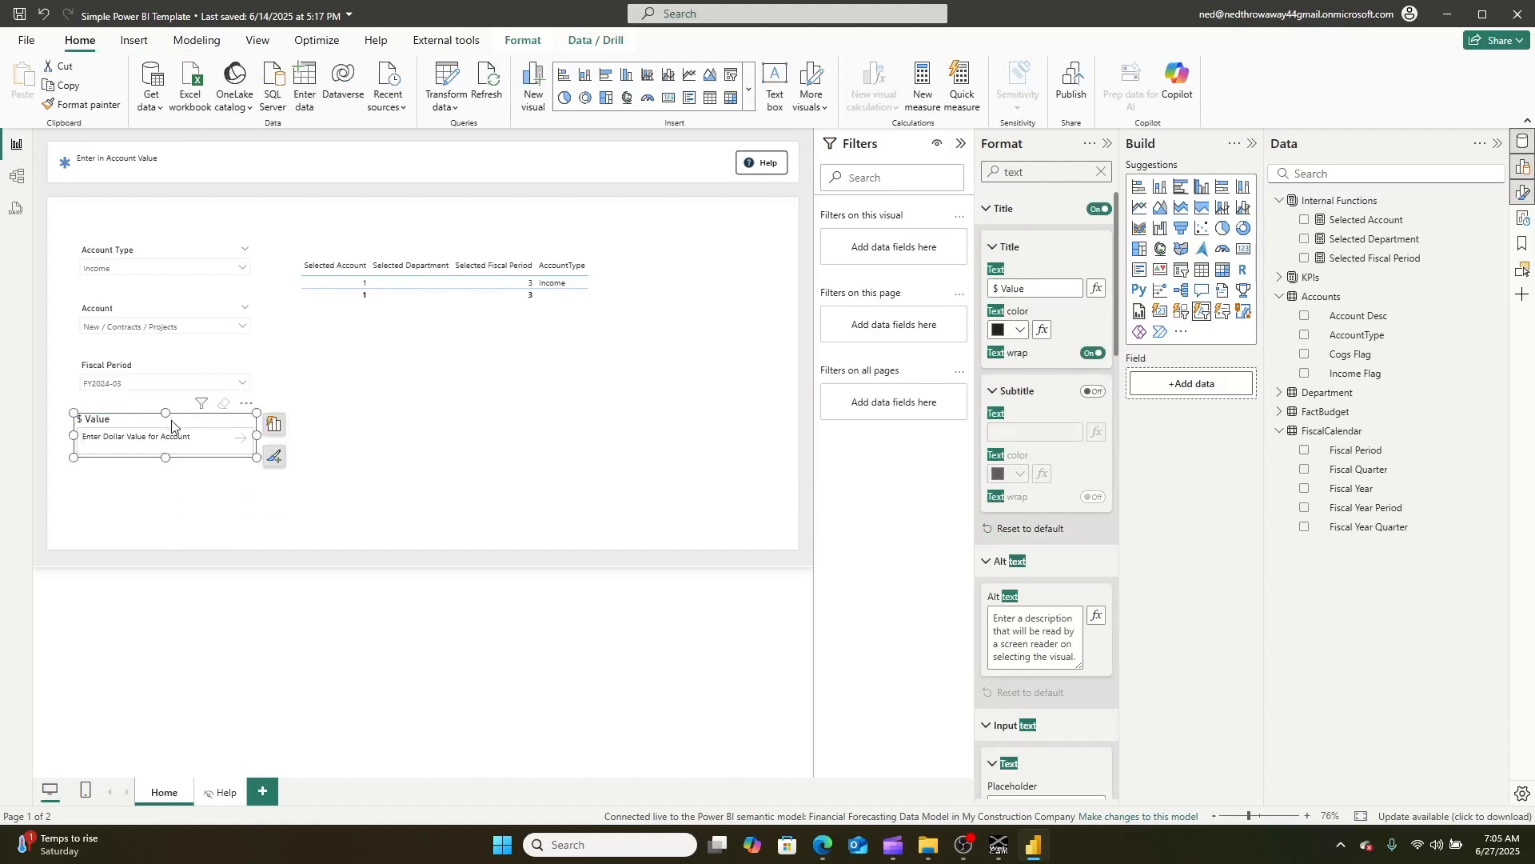
{"action": "left_click", "coordinate": [489, 472]}
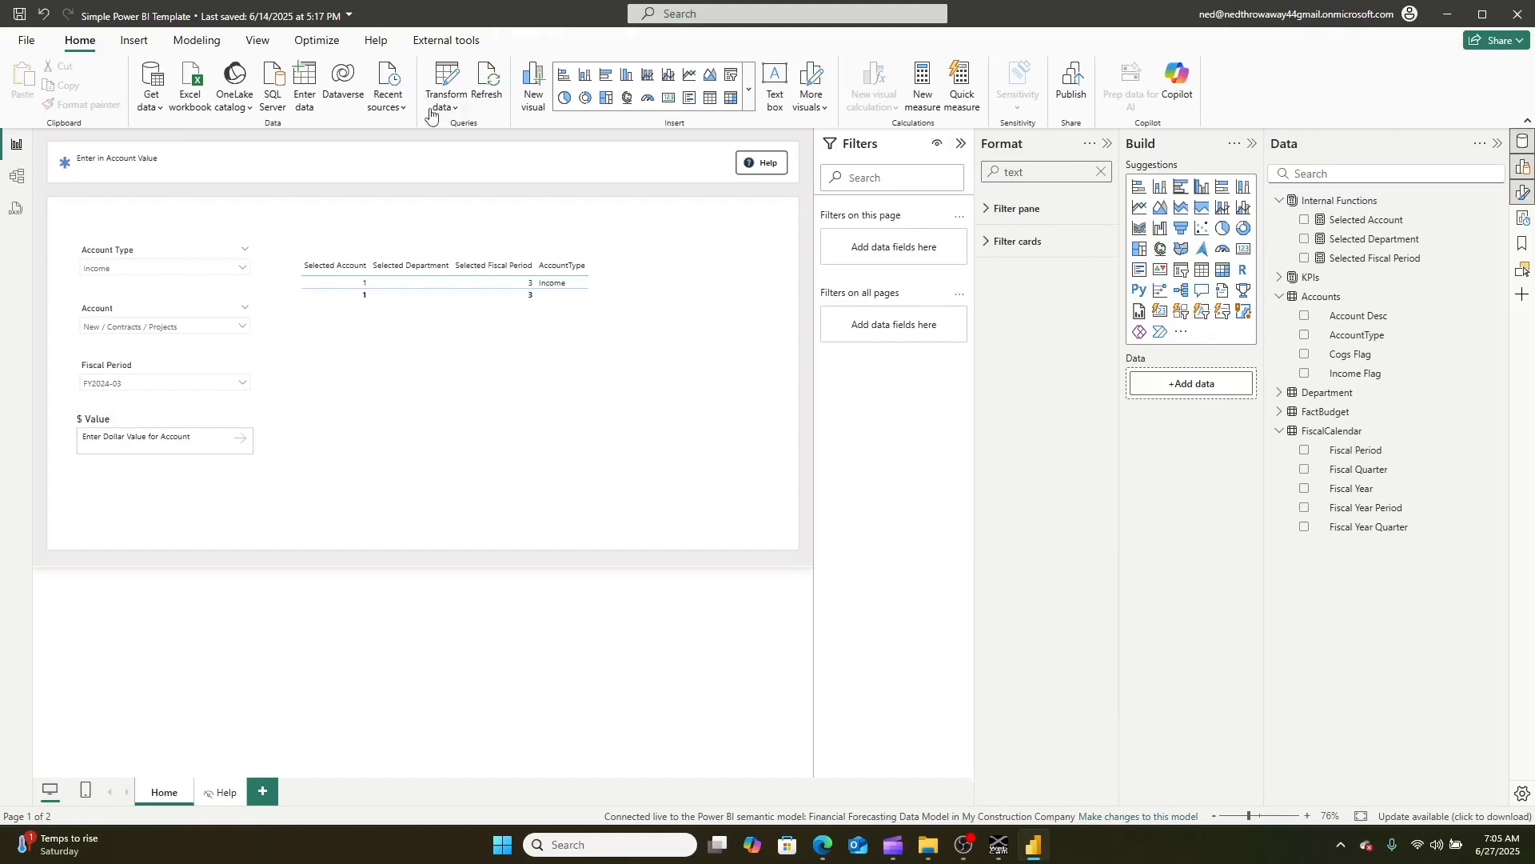
- Insert a blank button and place it directly beneath the $ Value slicer
{"action": "left_click", "coordinate": [134, 40]}
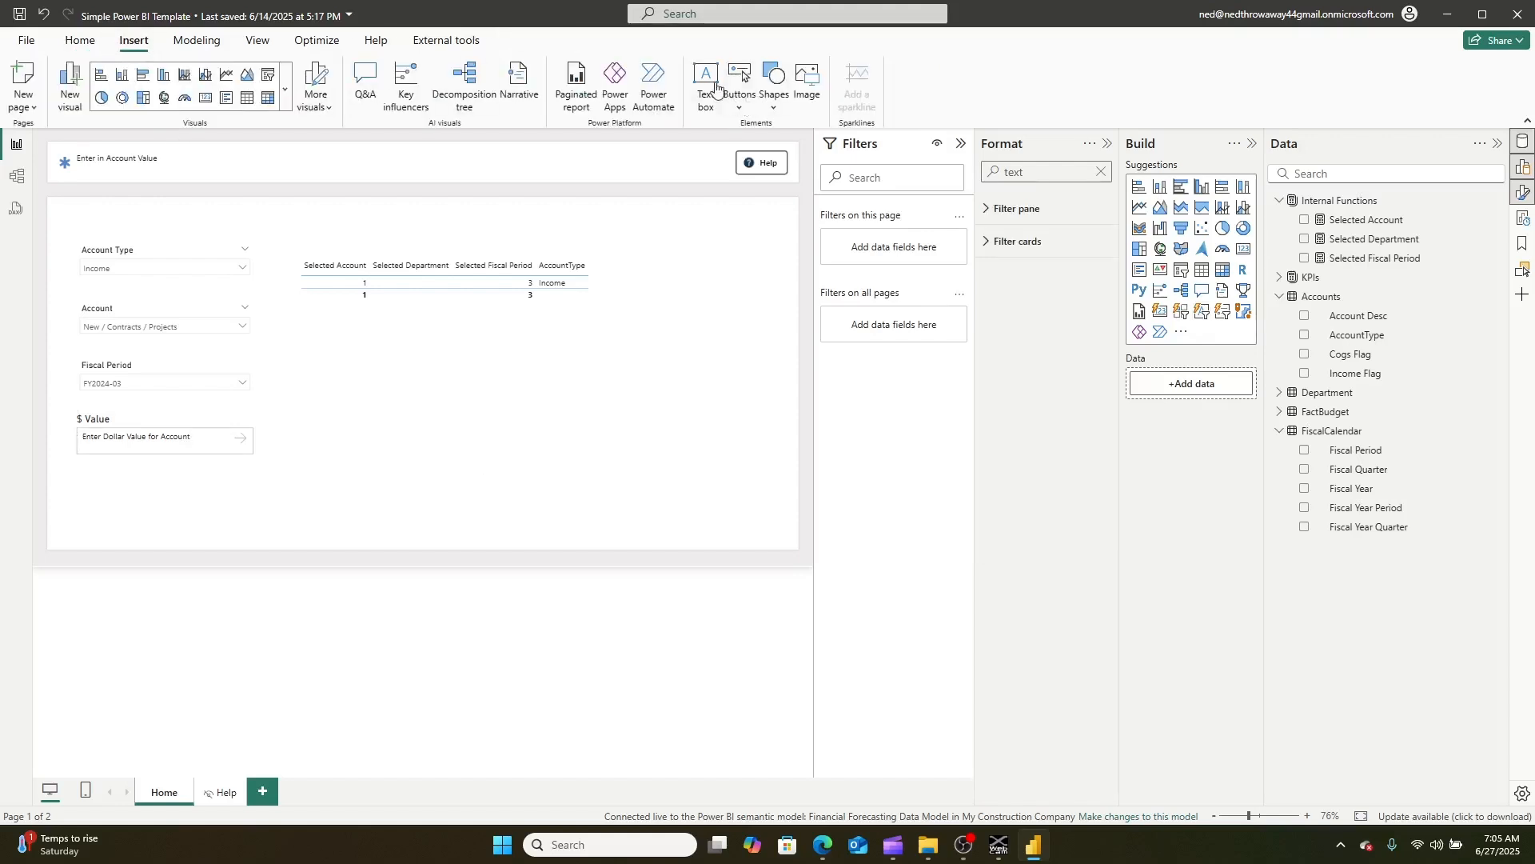
{"action": "left_click", "coordinate": [739, 84]}
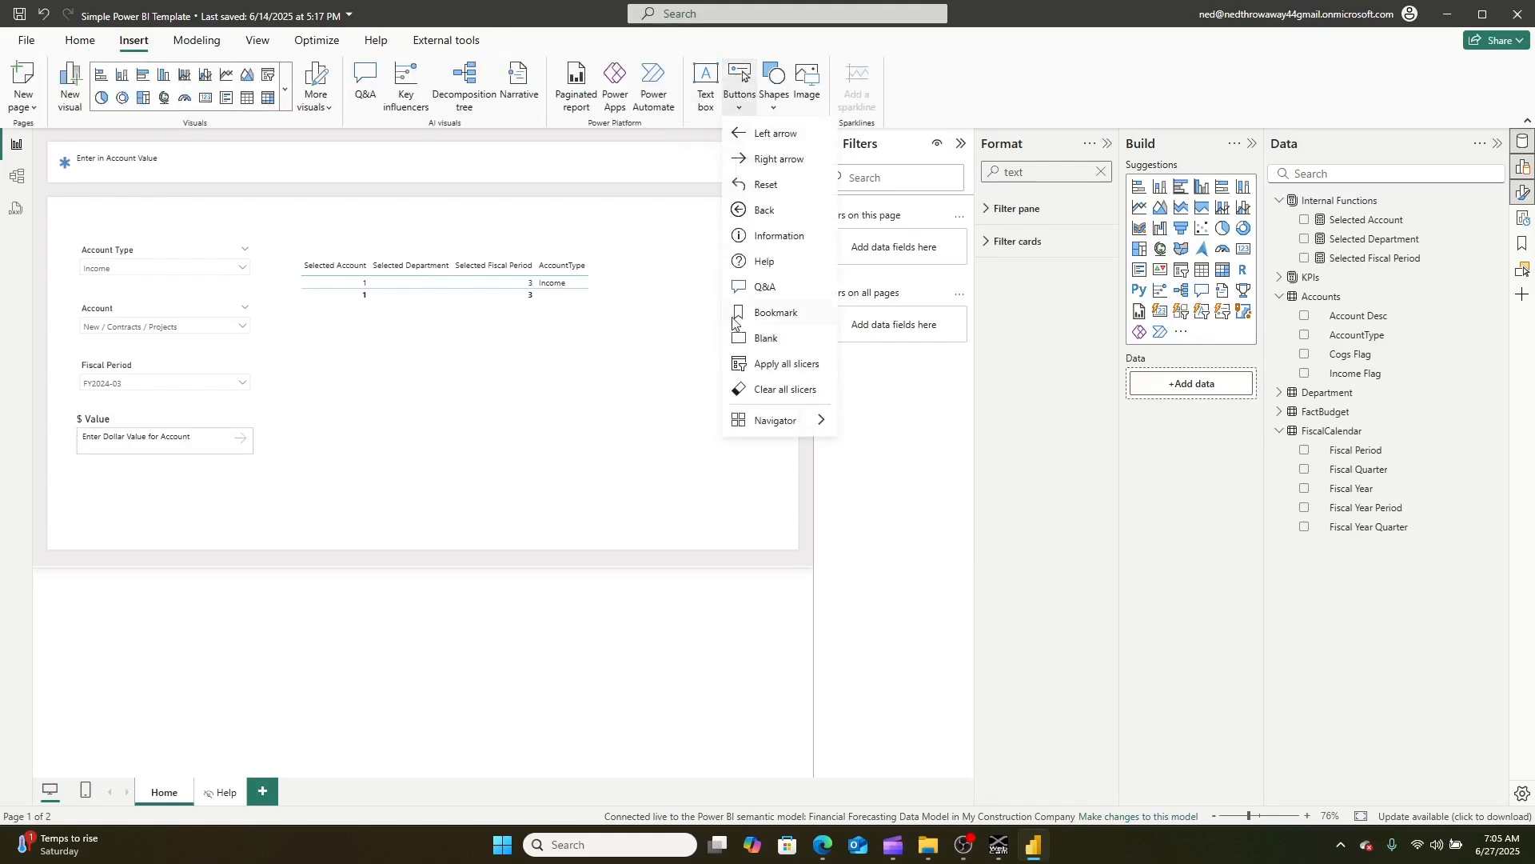
{"action": "left_click", "coordinate": [759, 338]}
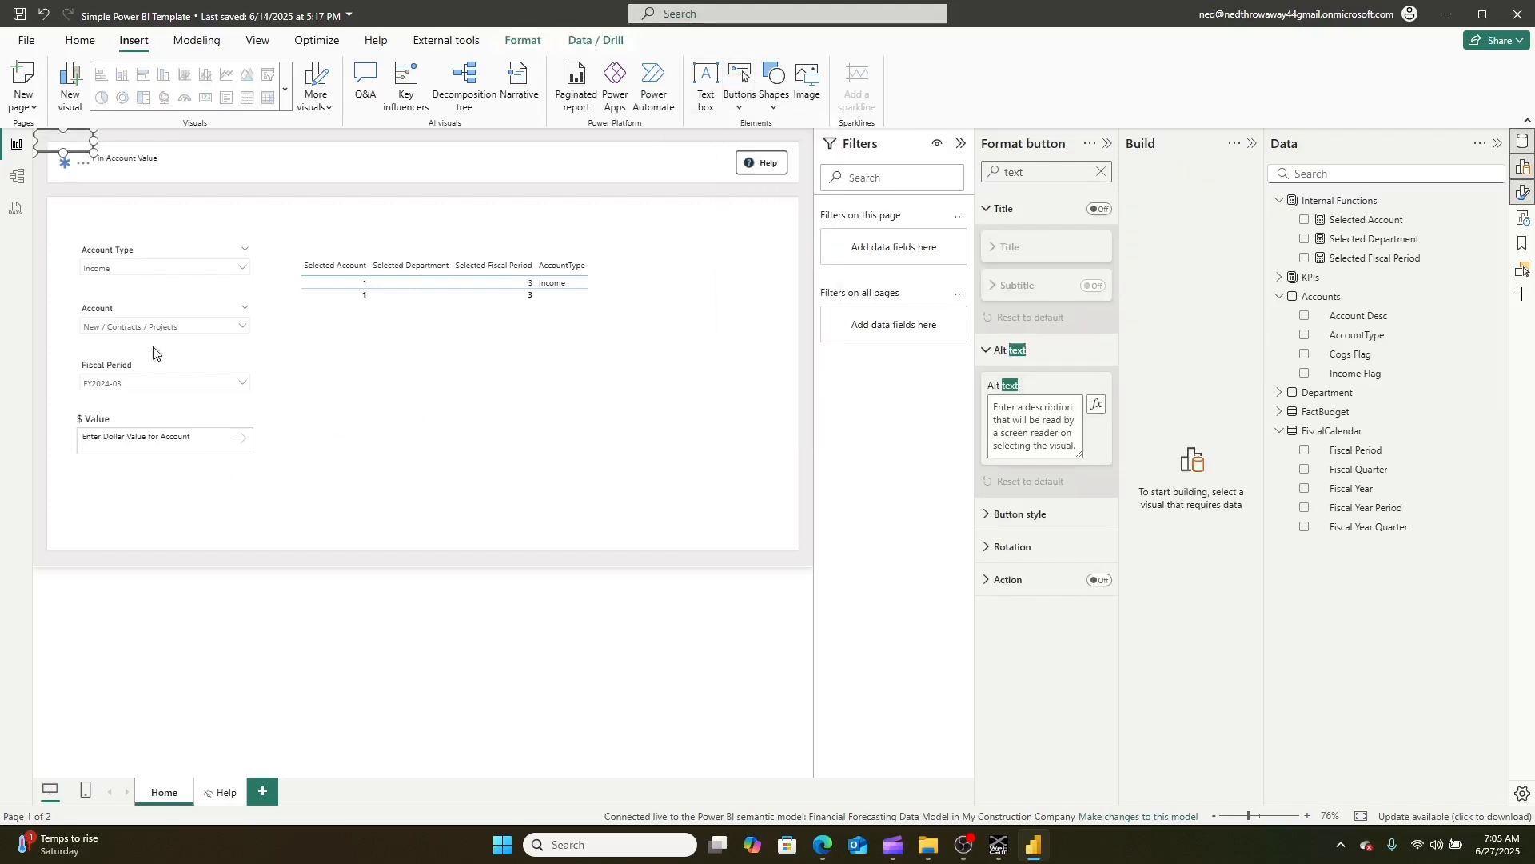
{"action": "left_click_drag", "start_coordinate": [58, 150], "coordinate": [98, 477]}
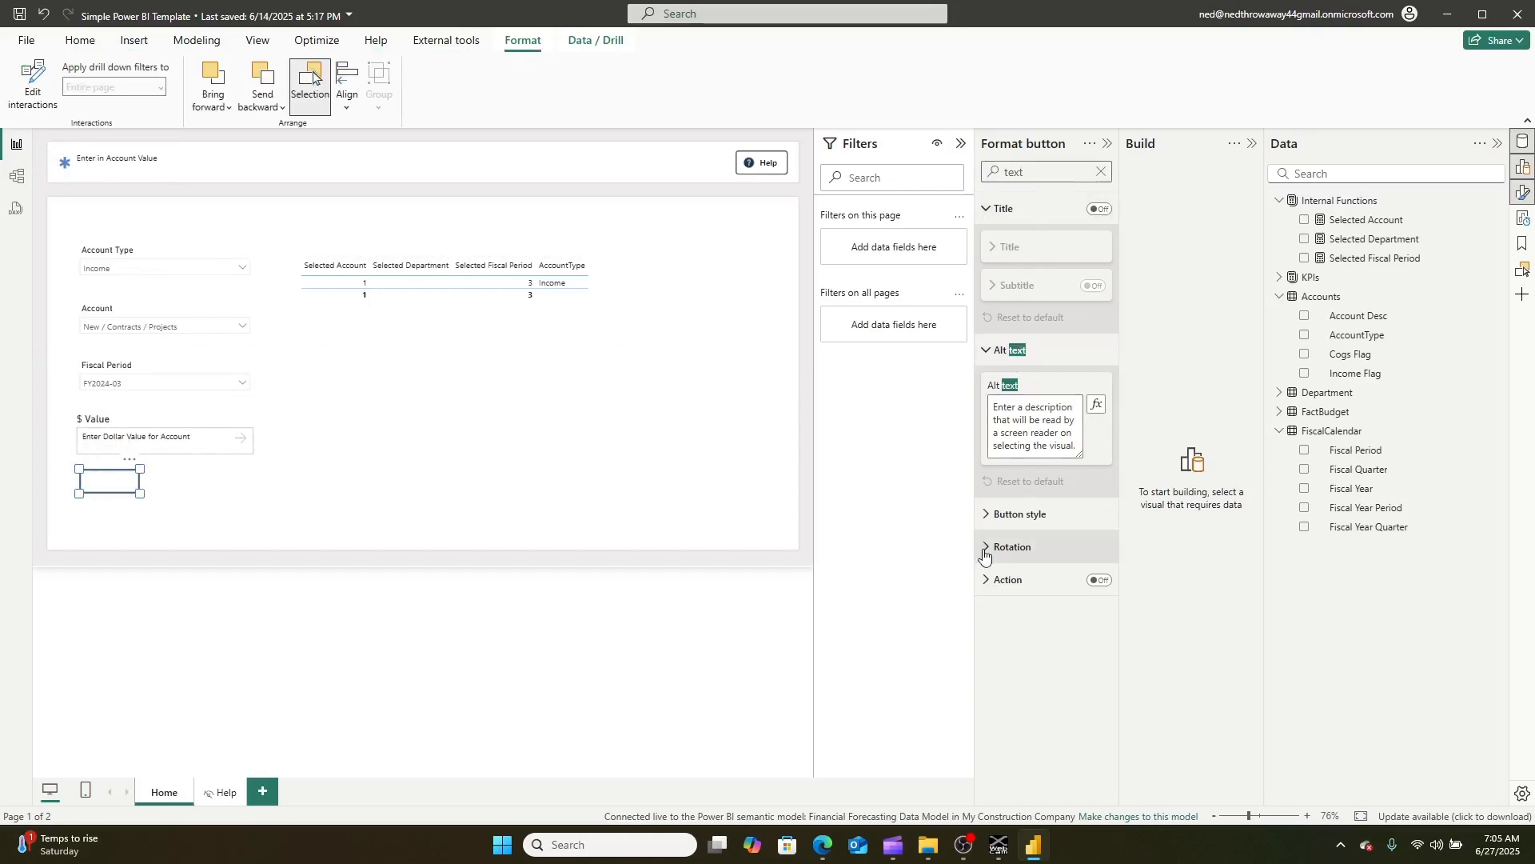
- Turn on the blank button's action and expand its action settings
{"action": "left_click", "coordinate": [986, 516]}
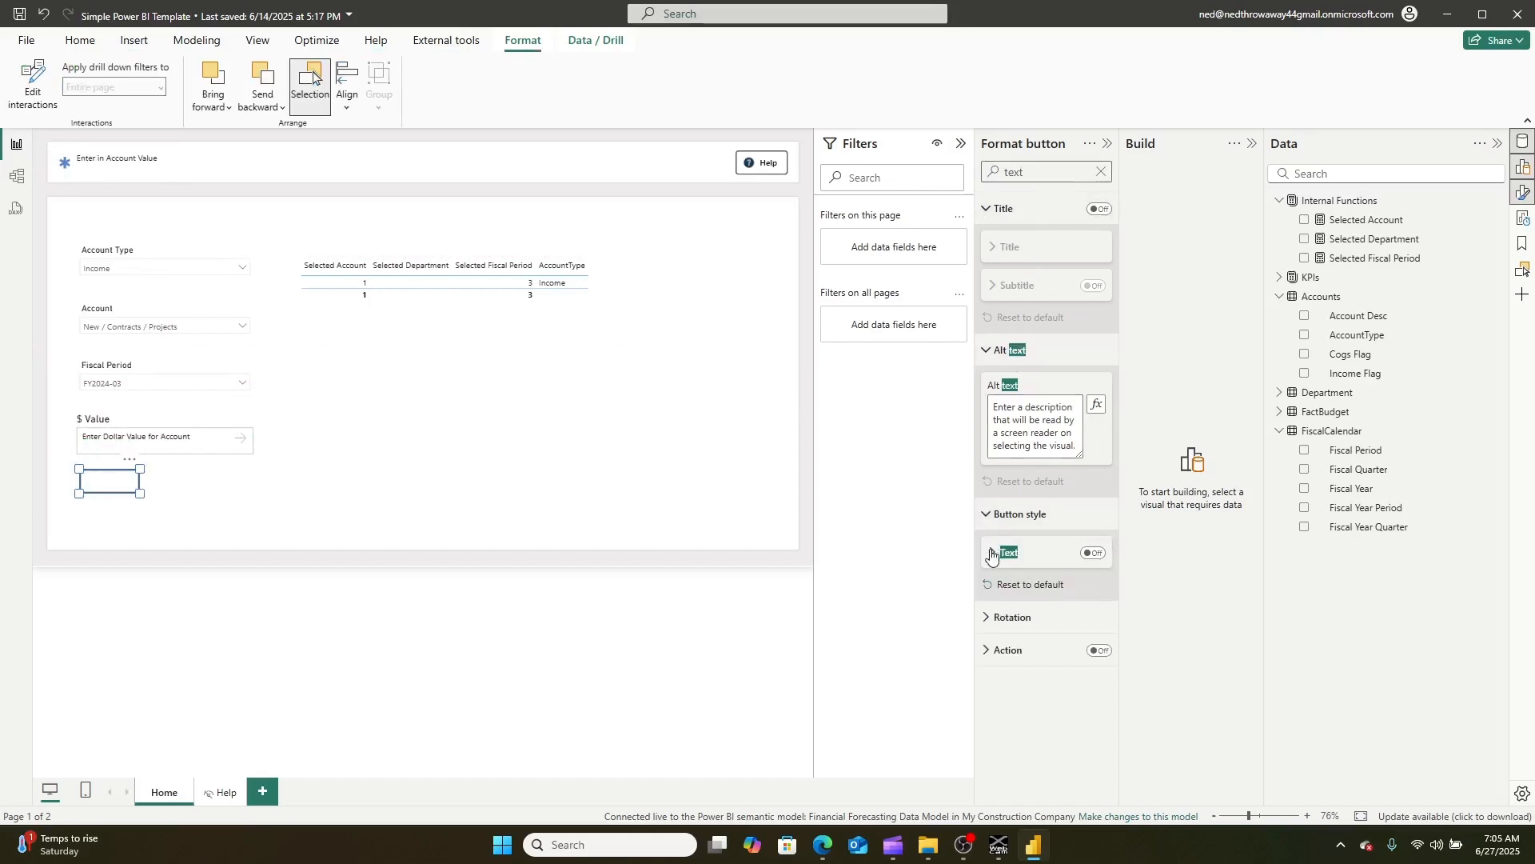
{"action": "left_click", "coordinate": [991, 553]}
{"action": "left_click", "coordinate": [991, 554]}
{"action": "left_click", "coordinate": [1100, 651]}
{"action": "left_click", "coordinate": [1002, 653]}
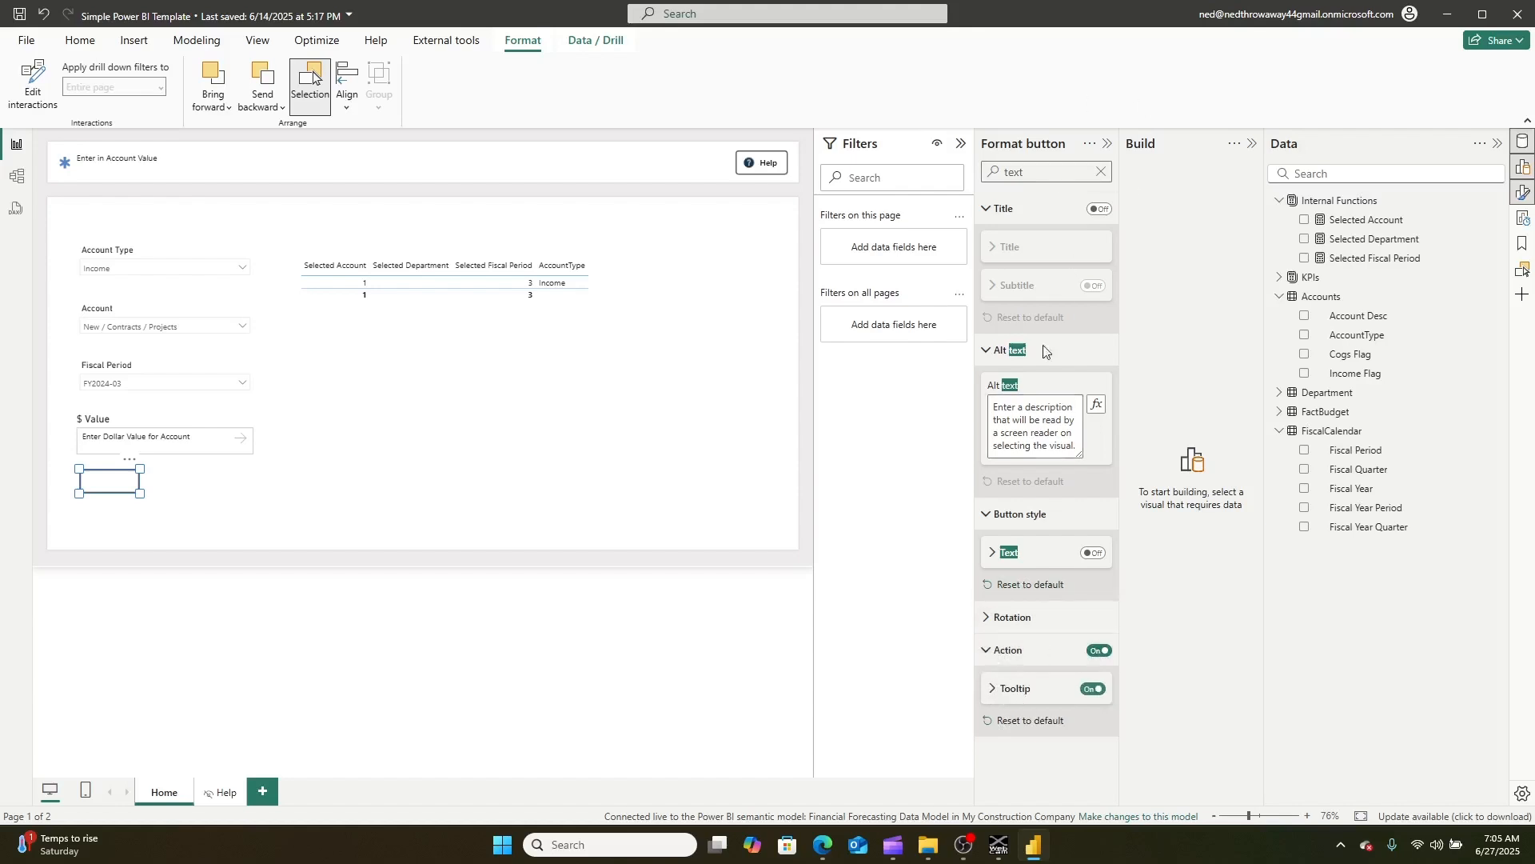
- Enable the button's text and set it to "Save Budget"
{"action": "left_click", "coordinate": [998, 556]}
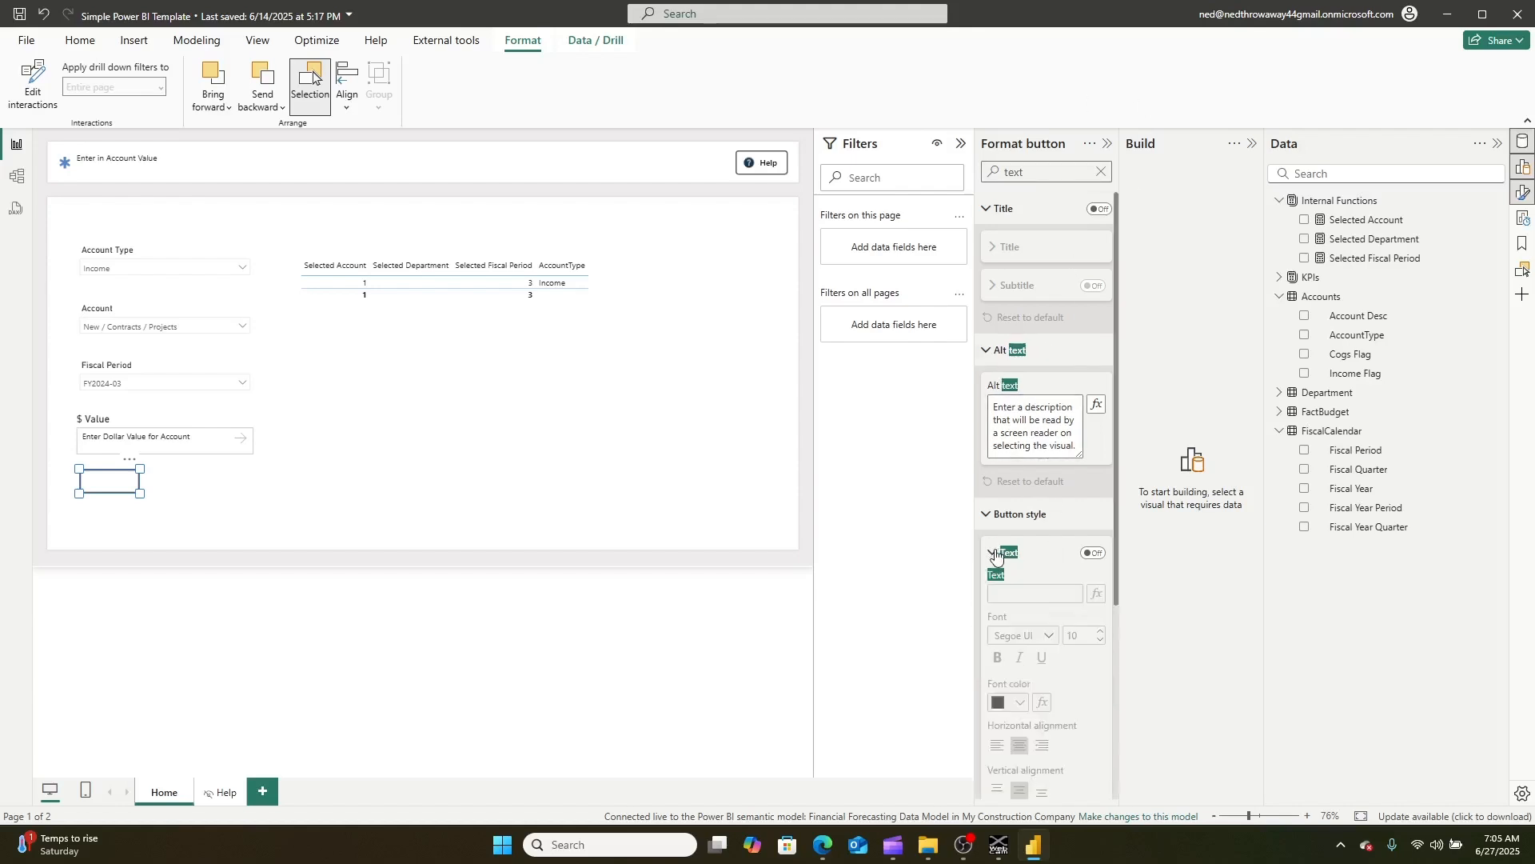
{"action": "left_click", "coordinate": [998, 556]}
{"action": "left_click", "coordinate": [1097, 554]}
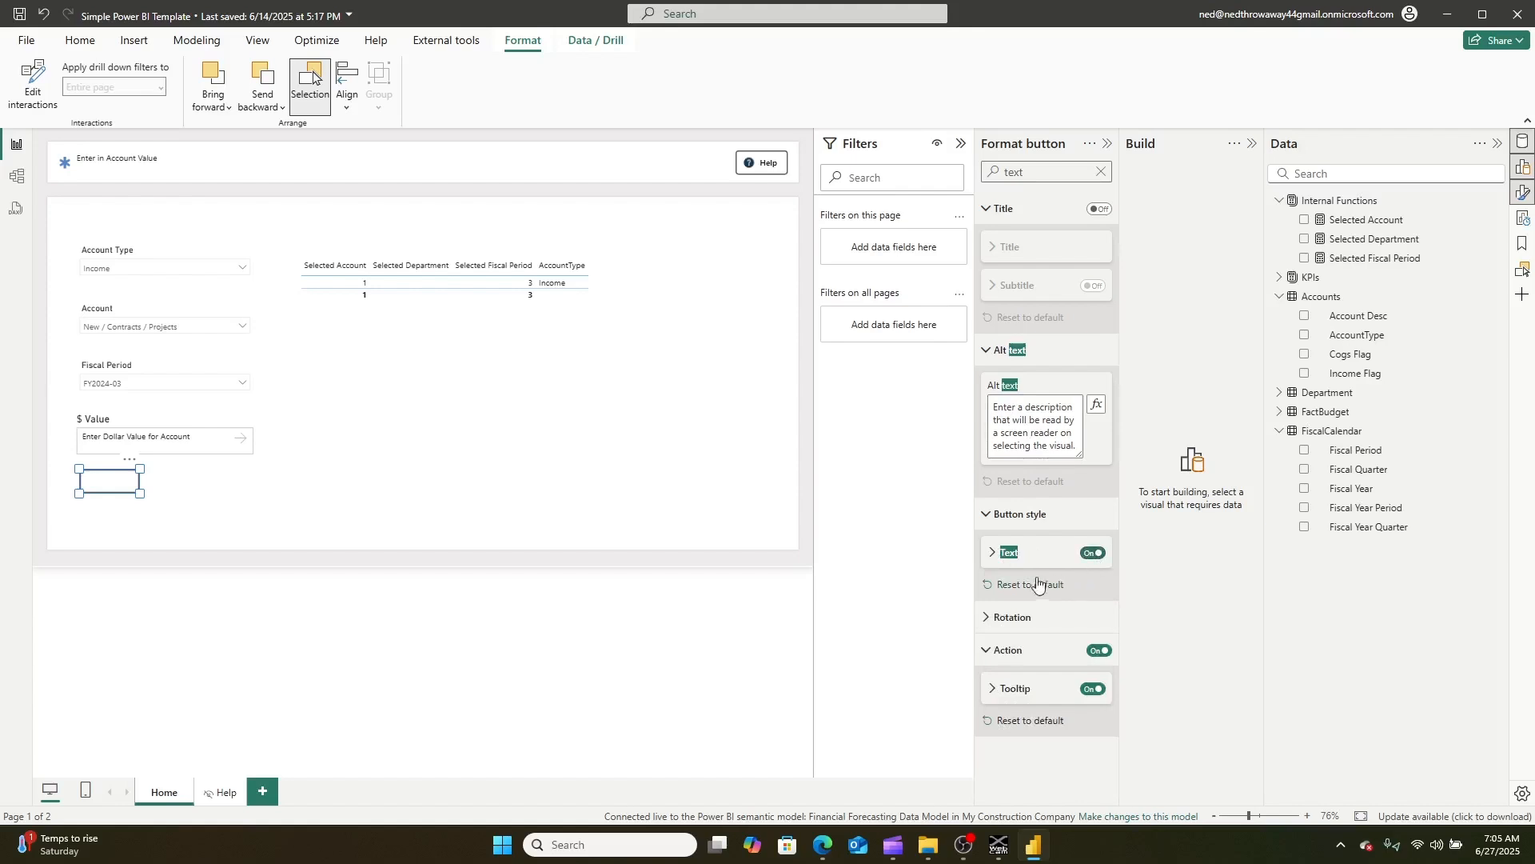
{"action": "left_click", "coordinate": [992, 555]}
{"action": "left_click", "coordinate": [998, 596]}
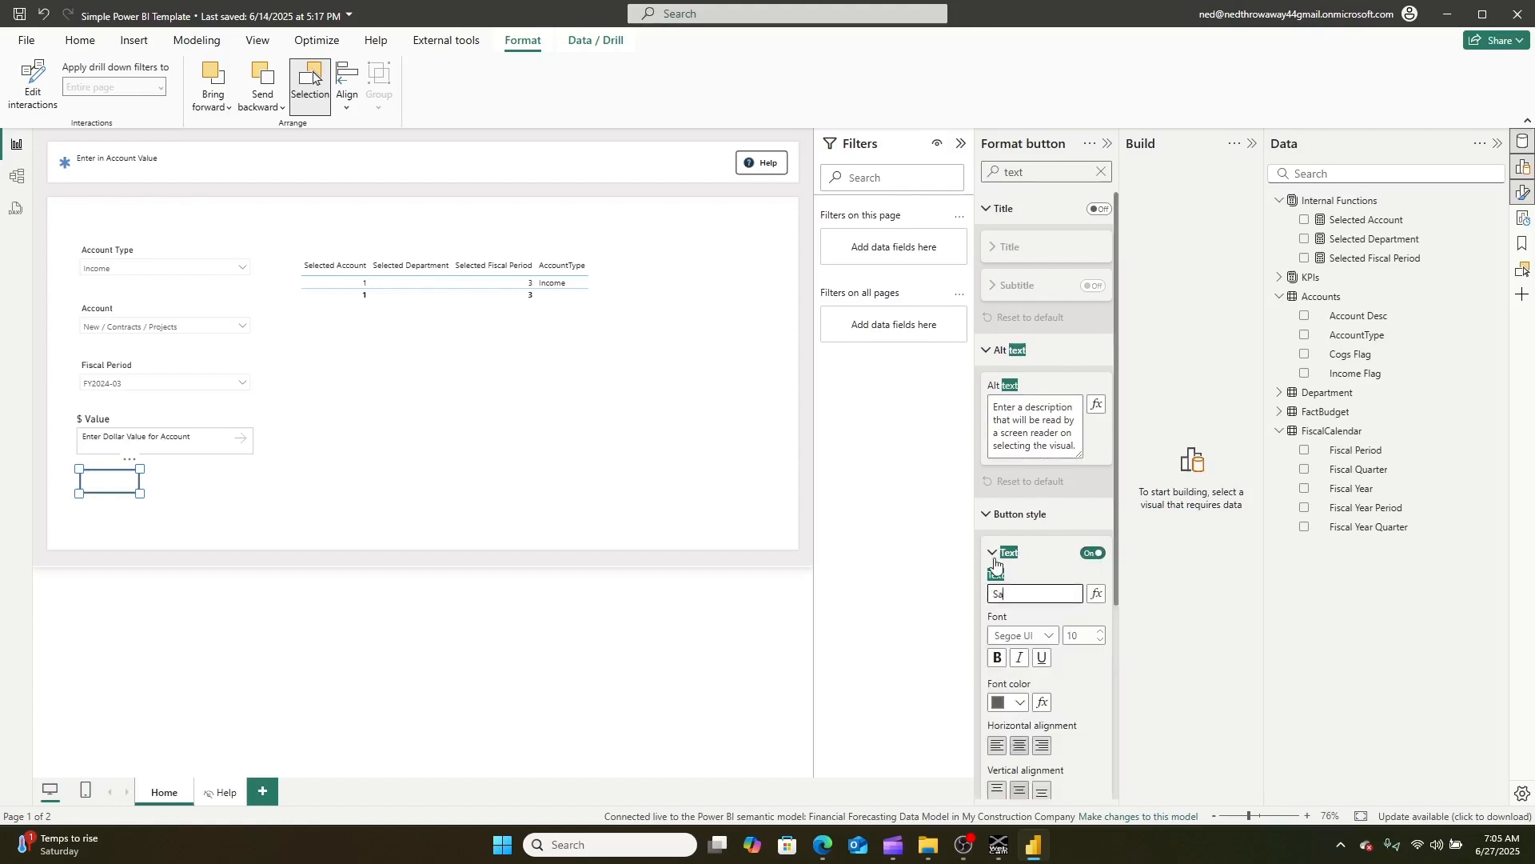
{"action": "left_click", "coordinate": [339, 501]}
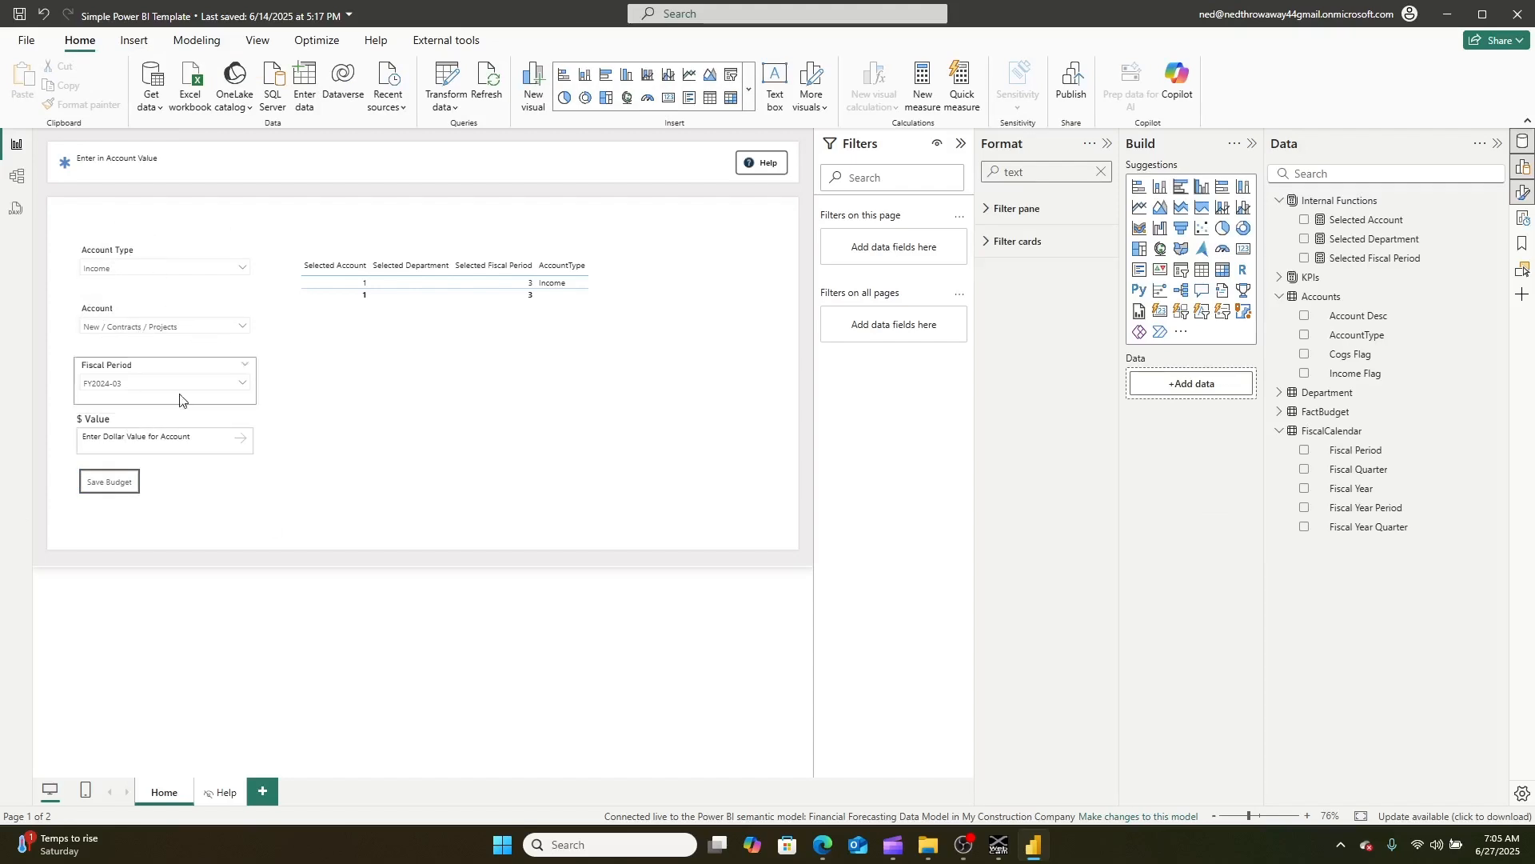
- Clear the format search and set the Save Budget button's action type to Data function
{"action": "left_click", "coordinate": [113, 481]}
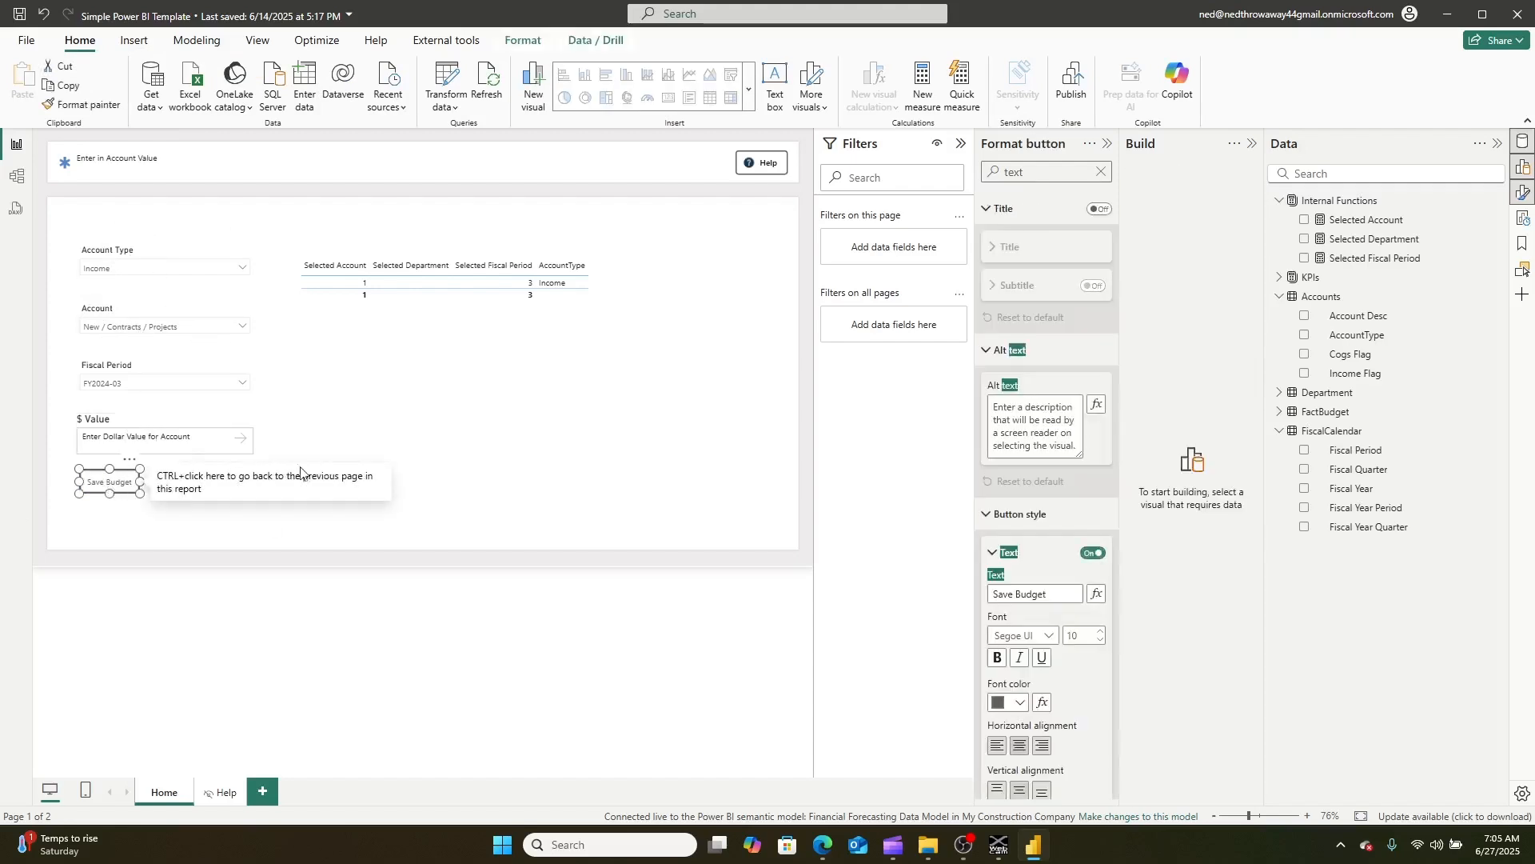
{"action": "scroll", "coordinate": [1102, 589], "scroll_direction": "down", "scroll_amount": 3}
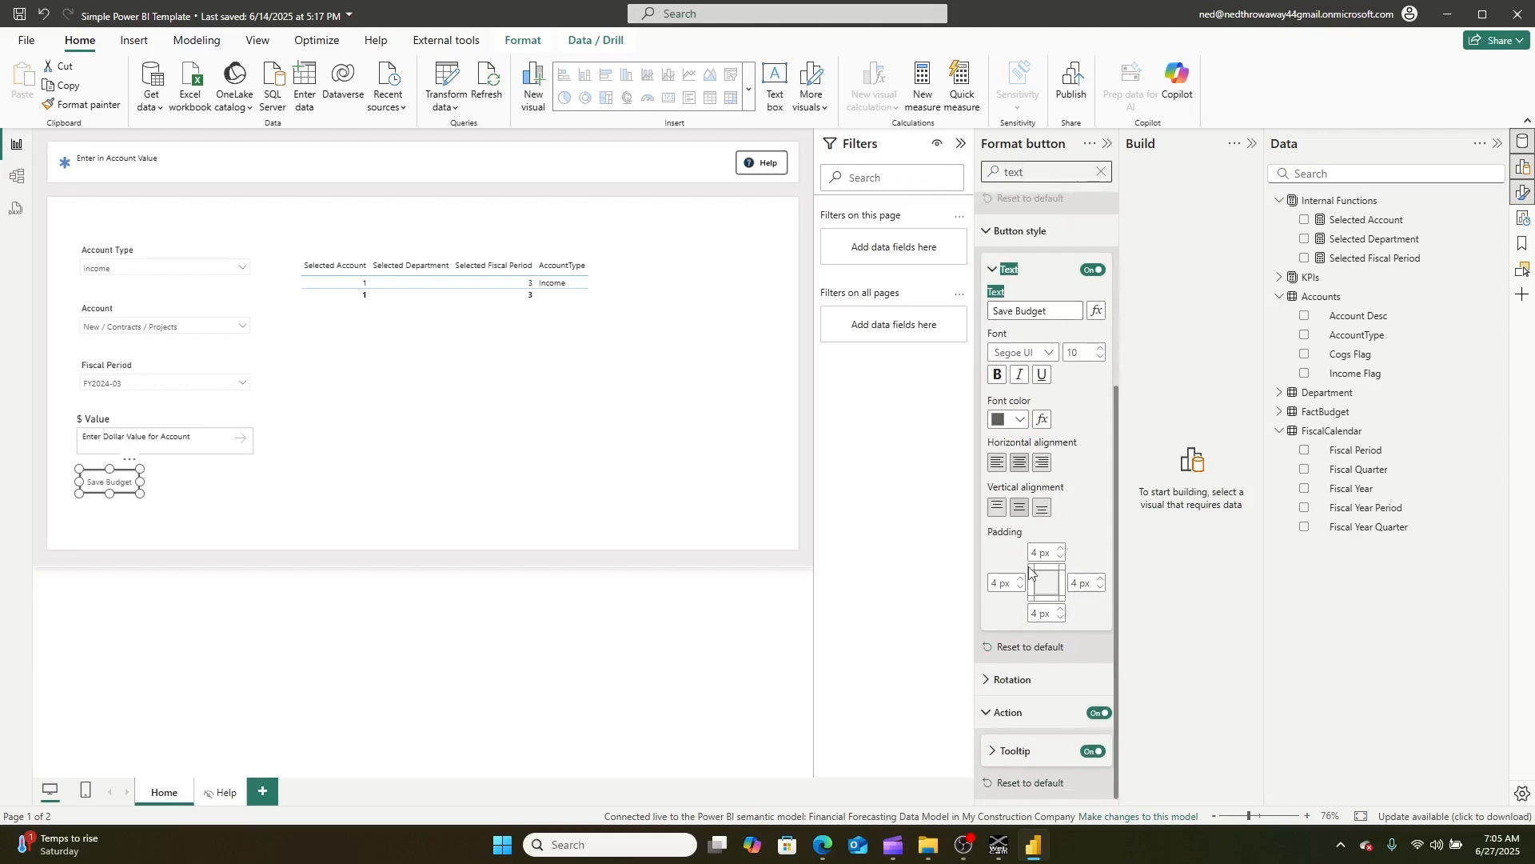
{"action": "left_click", "coordinate": [1101, 173]}
{"action": "left_click", "coordinate": [996, 700]}
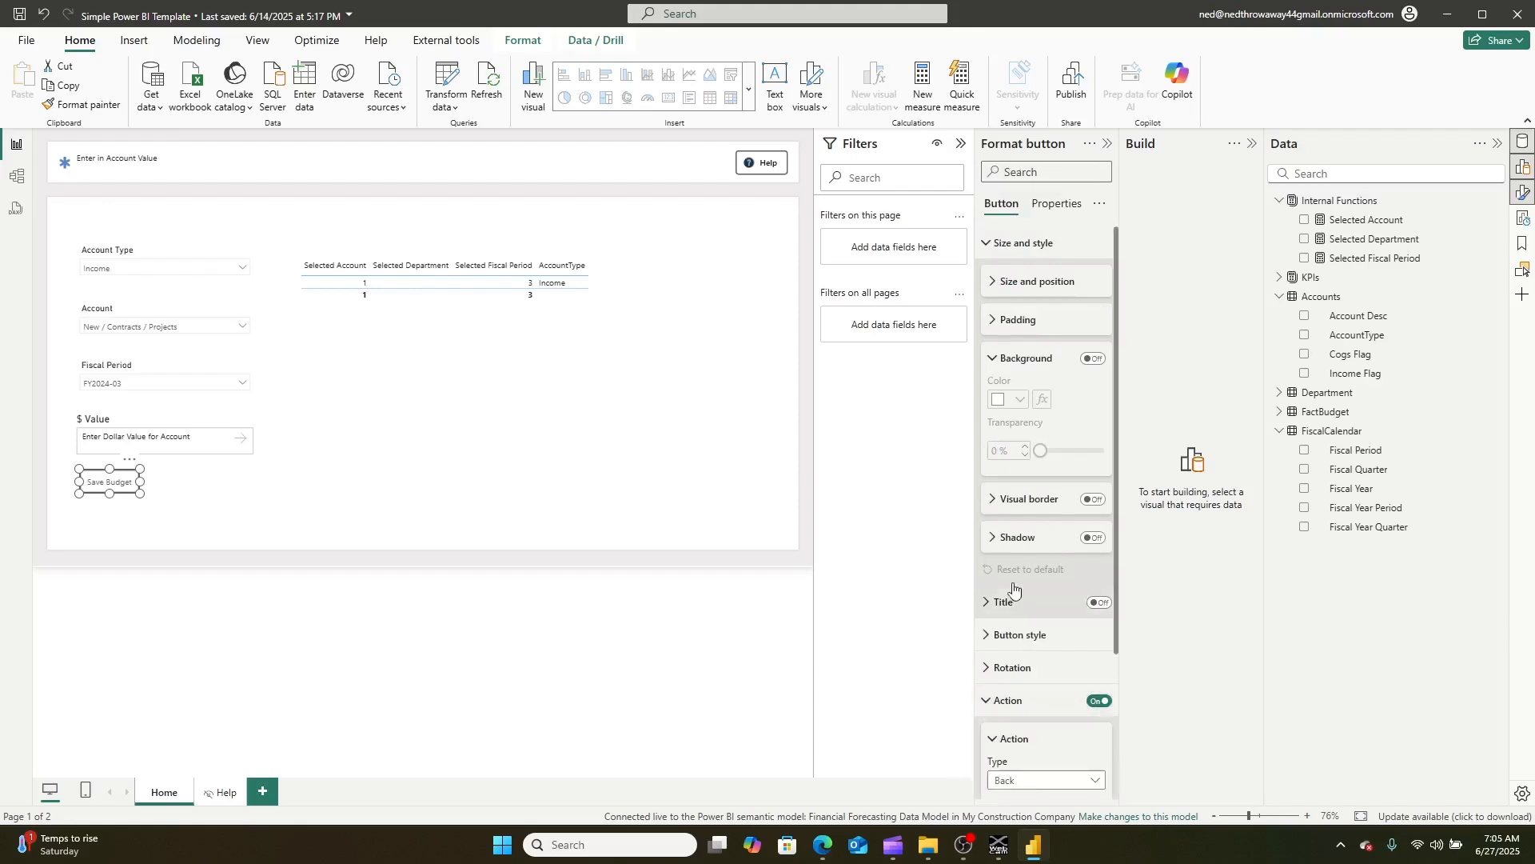
{"action": "scroll", "coordinate": [1032, 600], "scroll_direction": "down", "scroll_amount": 3}
{"action": "left_click", "coordinate": [1038, 592]}
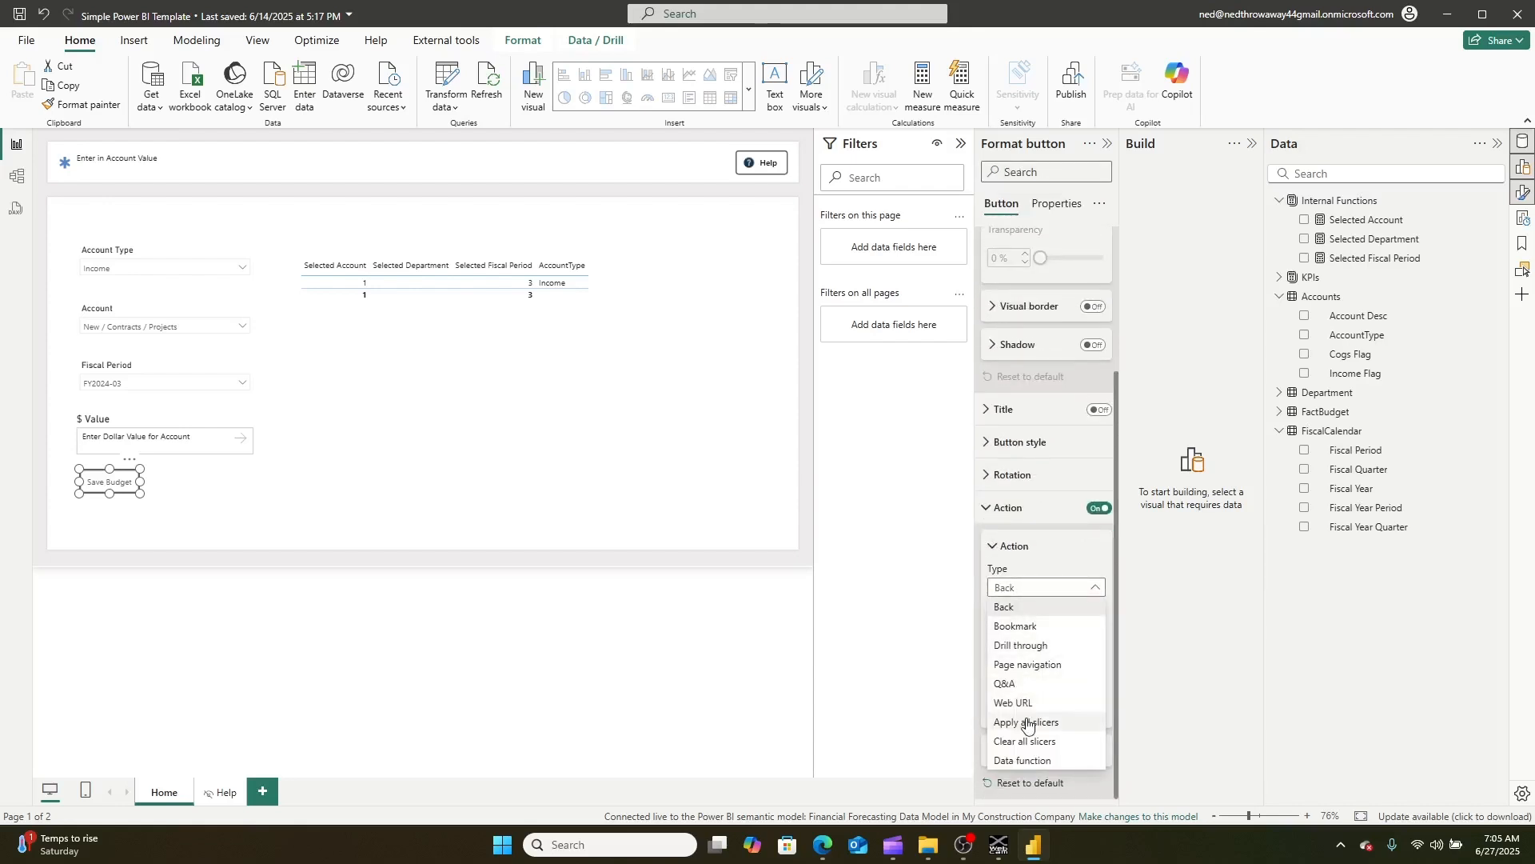
{"action": "left_click", "coordinate": [1051, 763]}
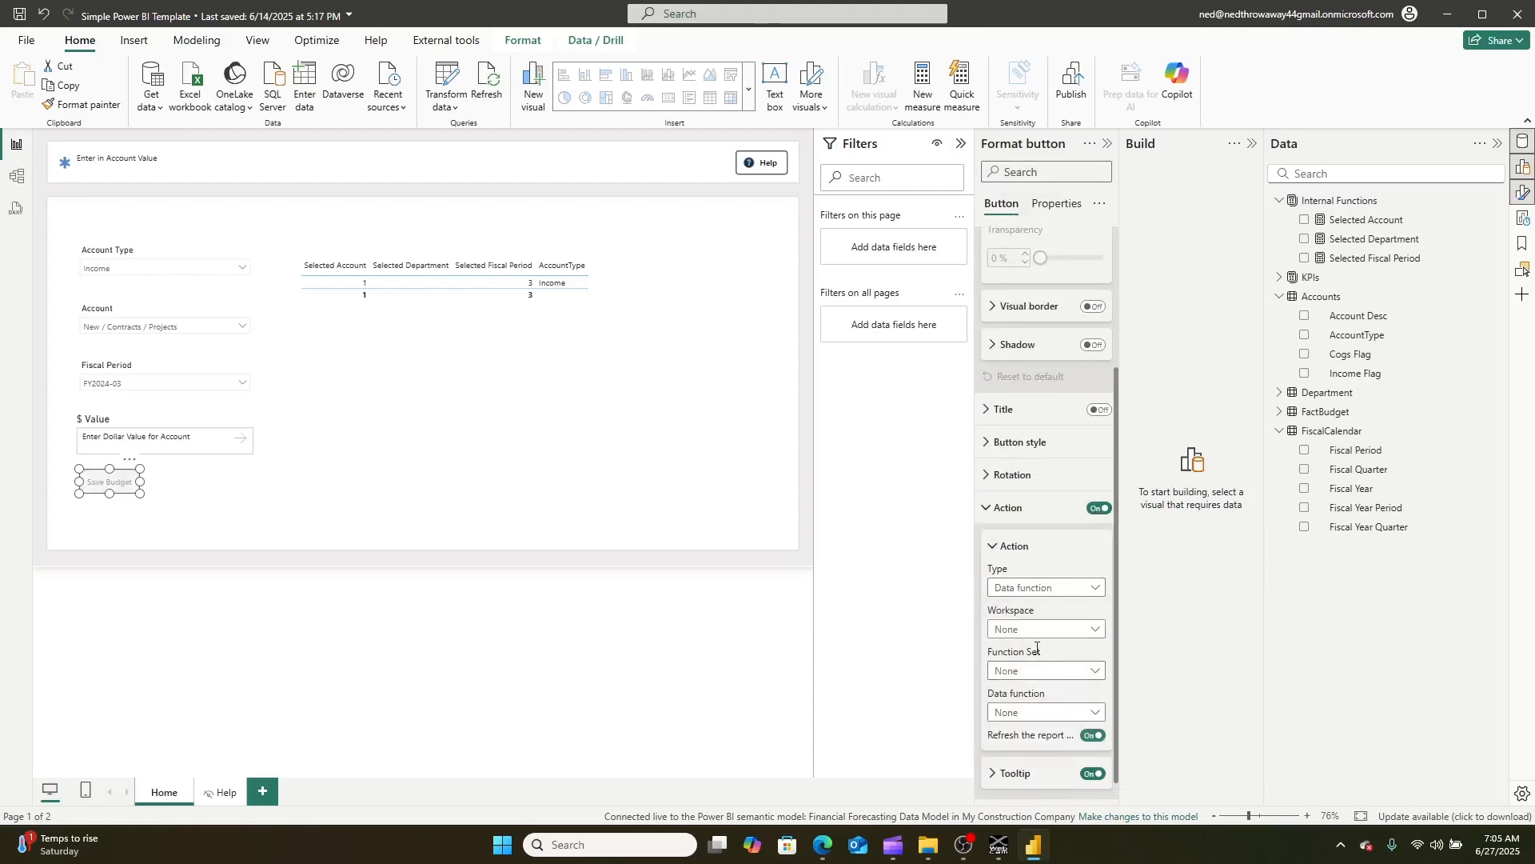
- Point the button's action to the My Construction Company workspace, the write_edit_delete function set and its create_edit function
{"action": "left_click", "coordinate": [1044, 631]}
{"action": "left_click", "coordinate": [1048, 706]}
{"action": "left_click", "coordinate": [1039, 671]}
{"action": "left_click", "coordinate": [1041, 691]}
{"action": "left_click", "coordinate": [1055, 691]}
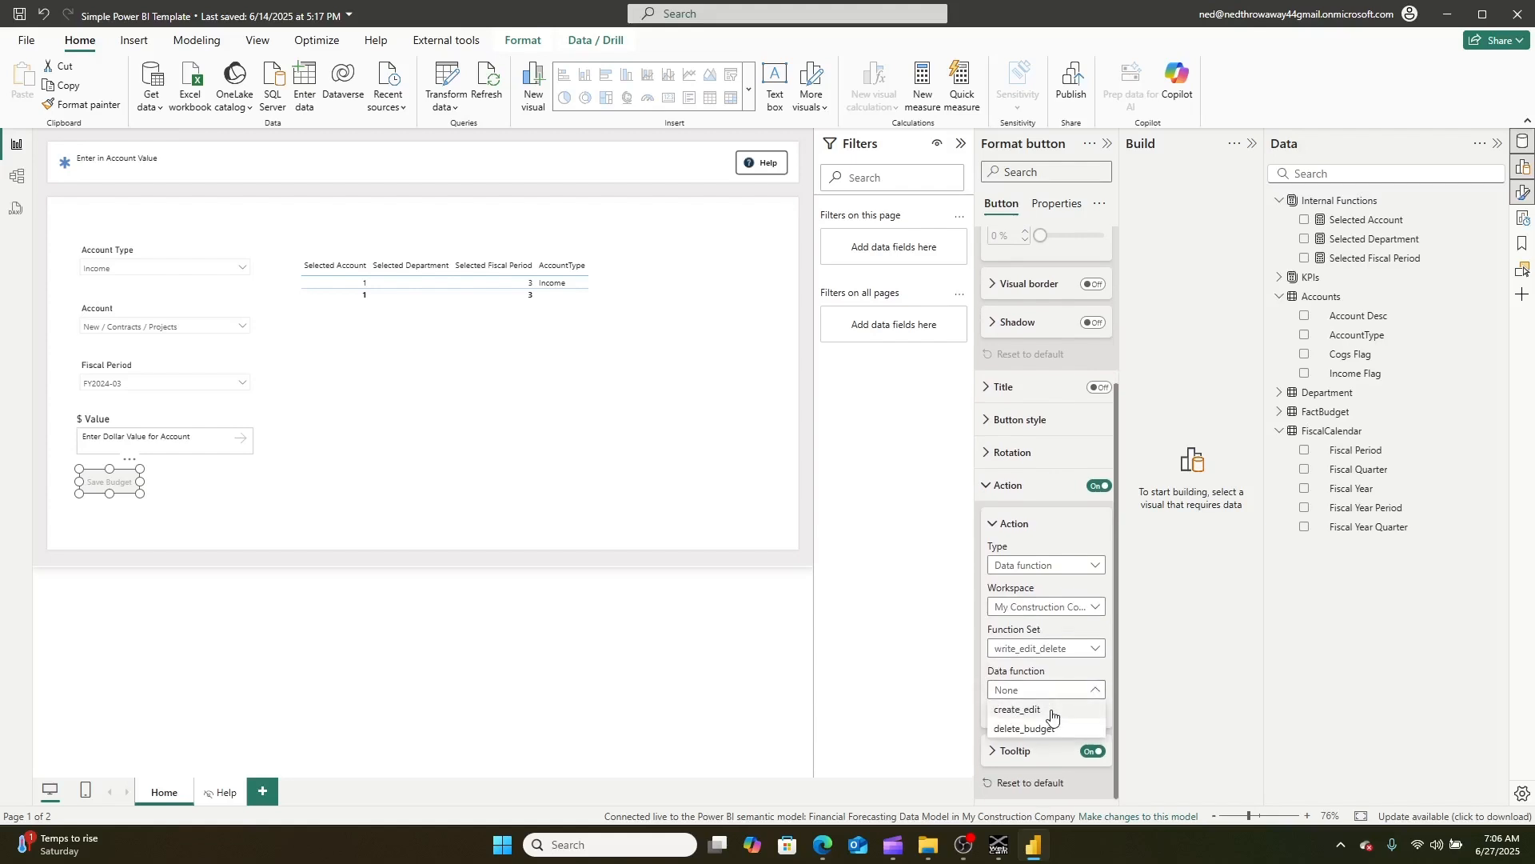
{"action": "left_click", "coordinate": [1049, 711]}
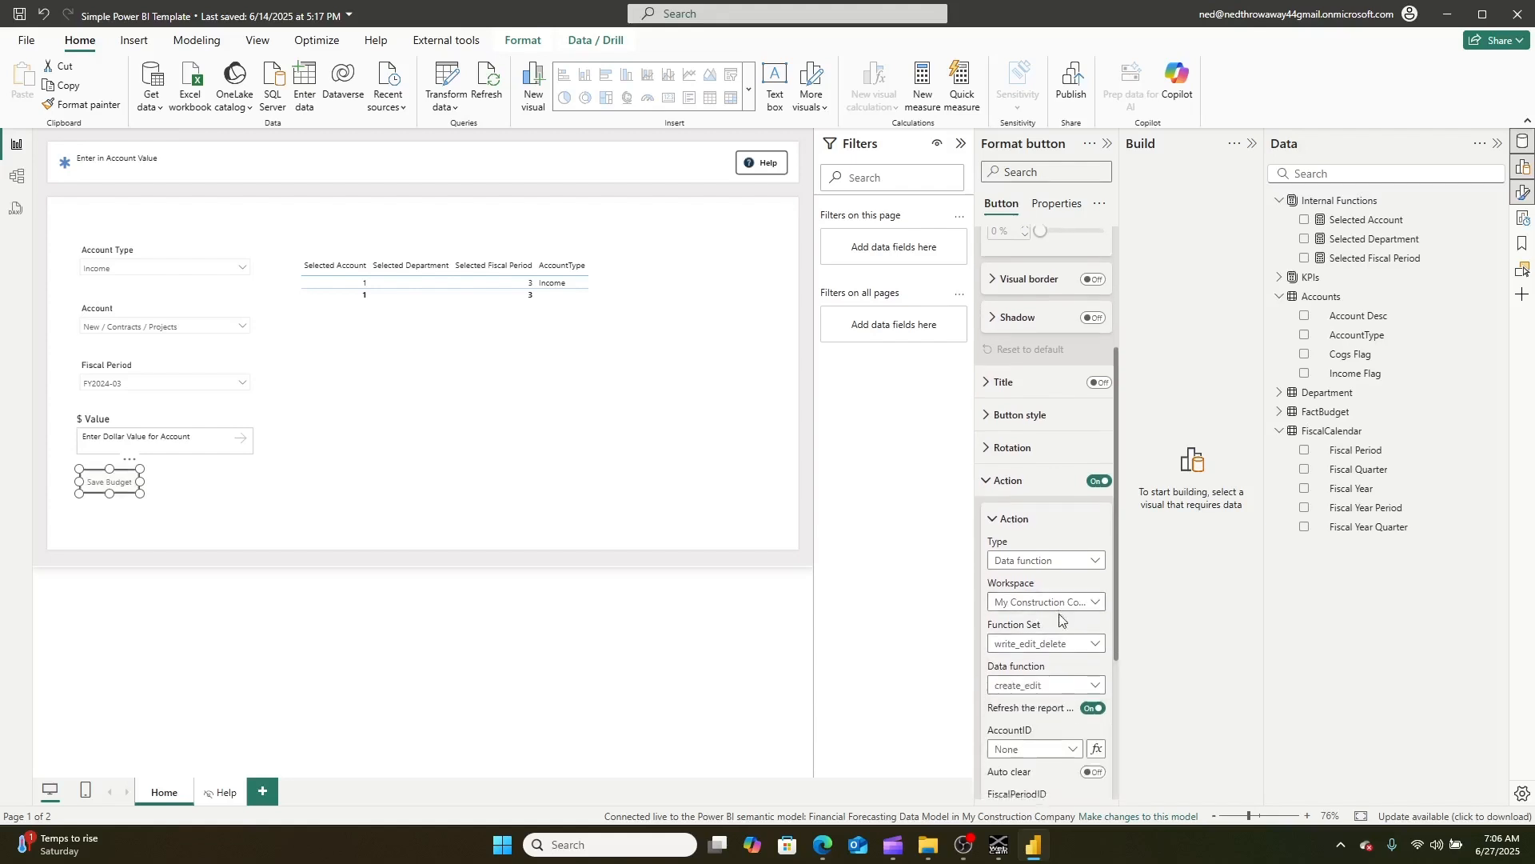
- Bind the function's AccountID parameter to the Selected Account measure from Internal Functions as a field value
{"action": "scroll", "coordinate": [1029, 590], "scroll_direction": "down", "scroll_amount": 3}
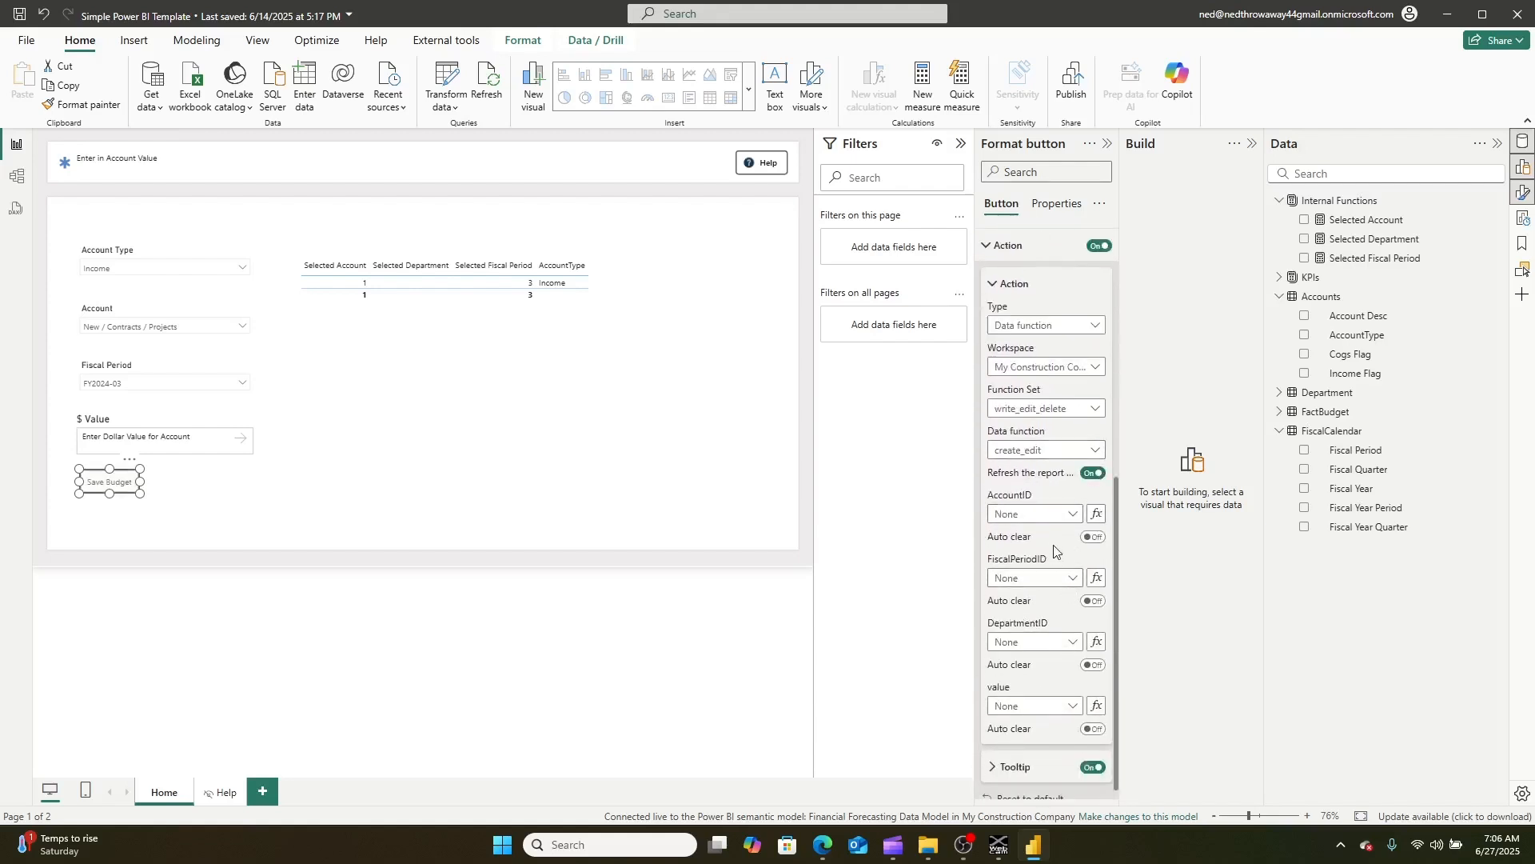
{"action": "left_click", "coordinate": [1043, 516]}
{"action": "left_click", "coordinate": [1049, 515]}
{"action": "left_click", "coordinate": [1094, 514]}
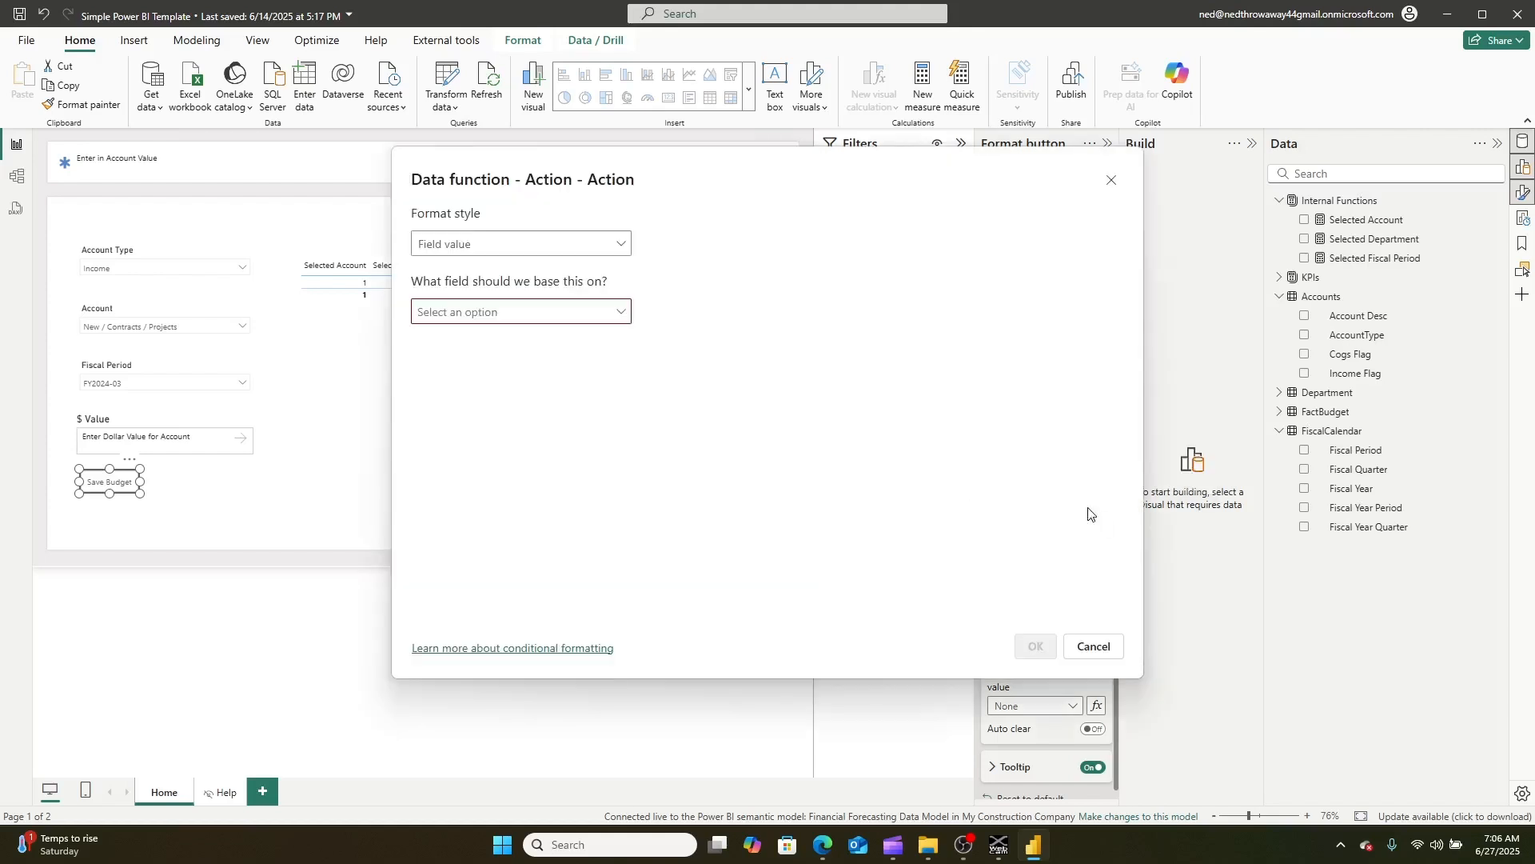
{"action": "left_click", "coordinate": [611, 315]}
{"action": "left_click", "coordinate": [445, 396]}
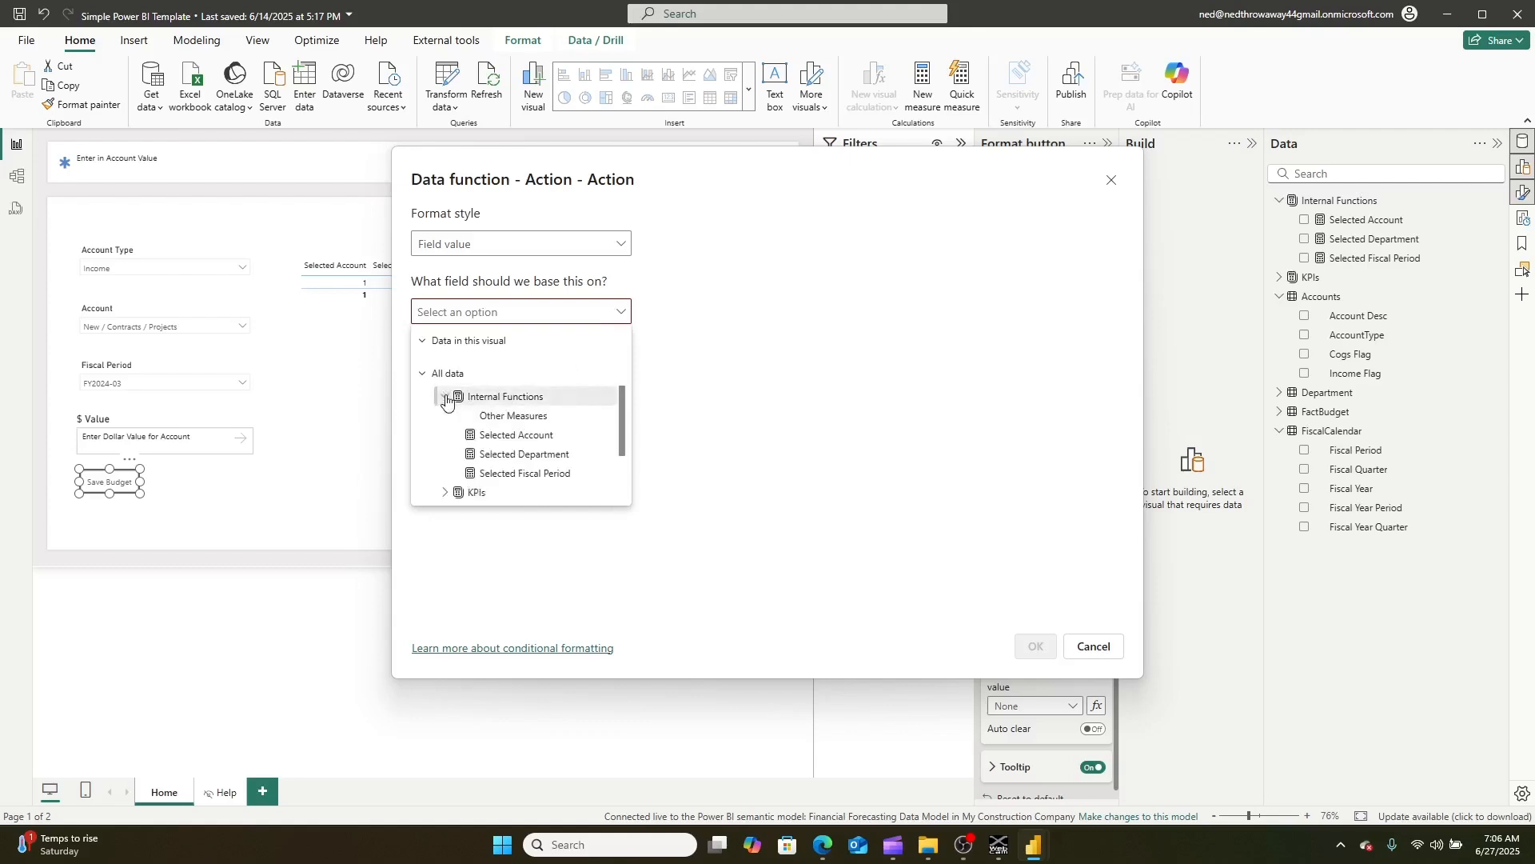
{"action": "left_click", "coordinate": [537, 442]}
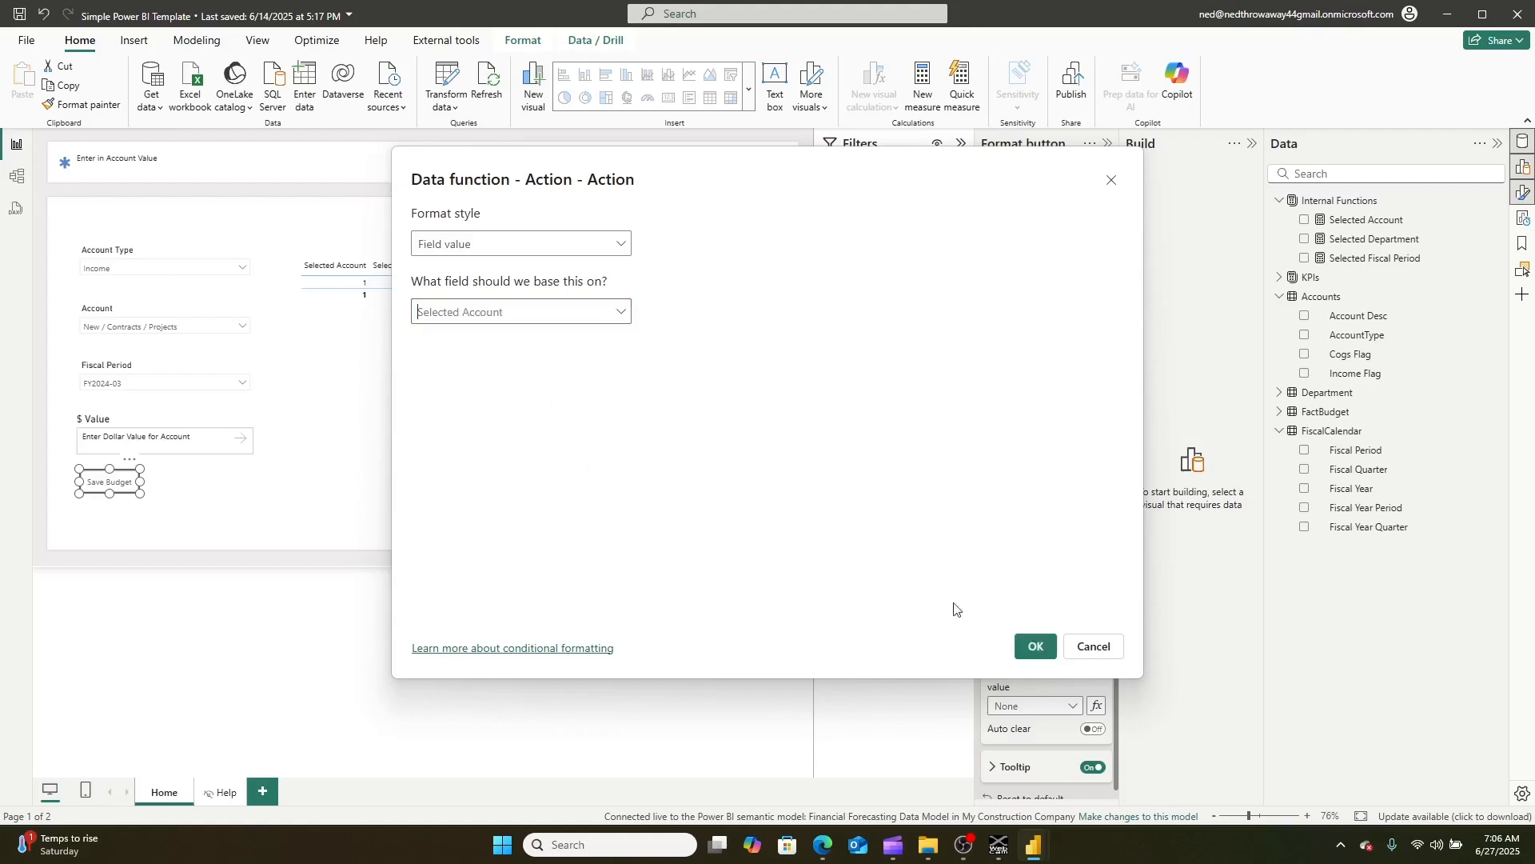
{"action": "left_click", "coordinate": [1034, 644]}
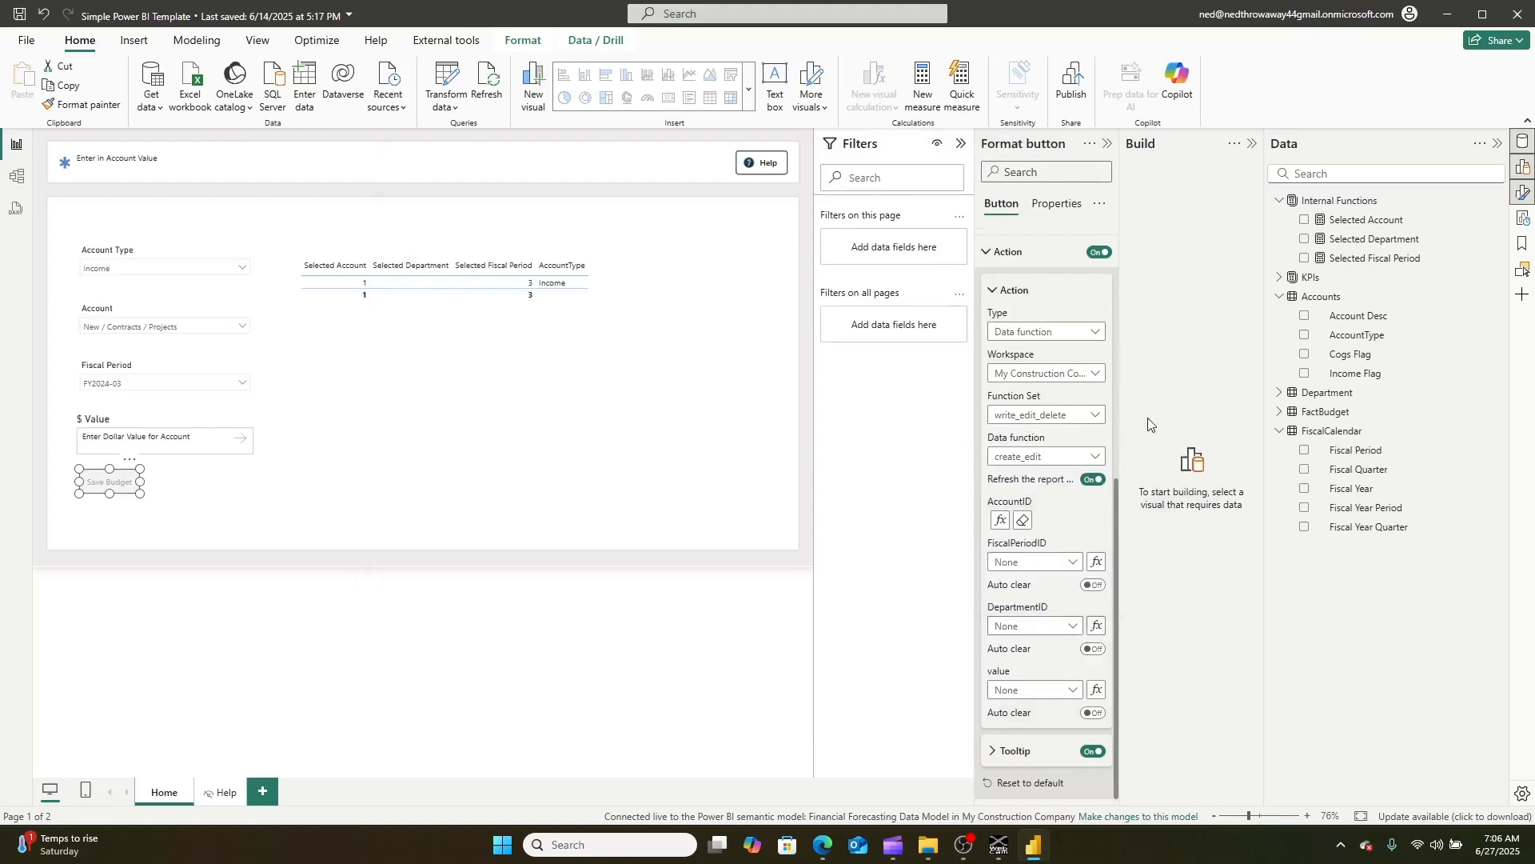
- Bind the function's FiscalPeriodID parameter to the Selected Fiscal Period measure as a field value
{"action": "left_click", "coordinate": [1096, 562]}
{"action": "left_click", "coordinate": [601, 311]}
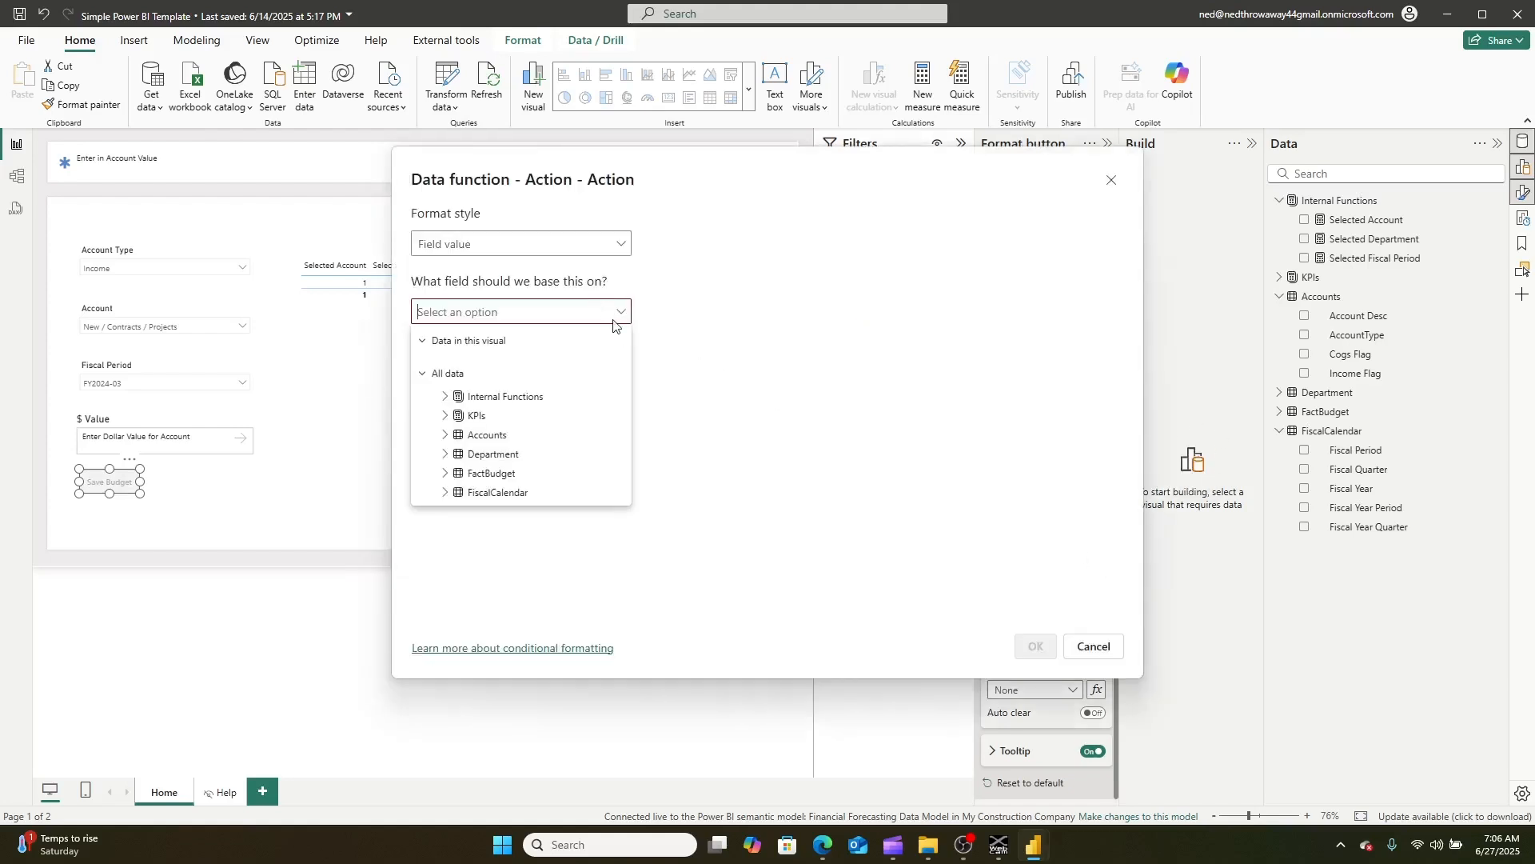
{"action": "left_click", "coordinate": [447, 397]}
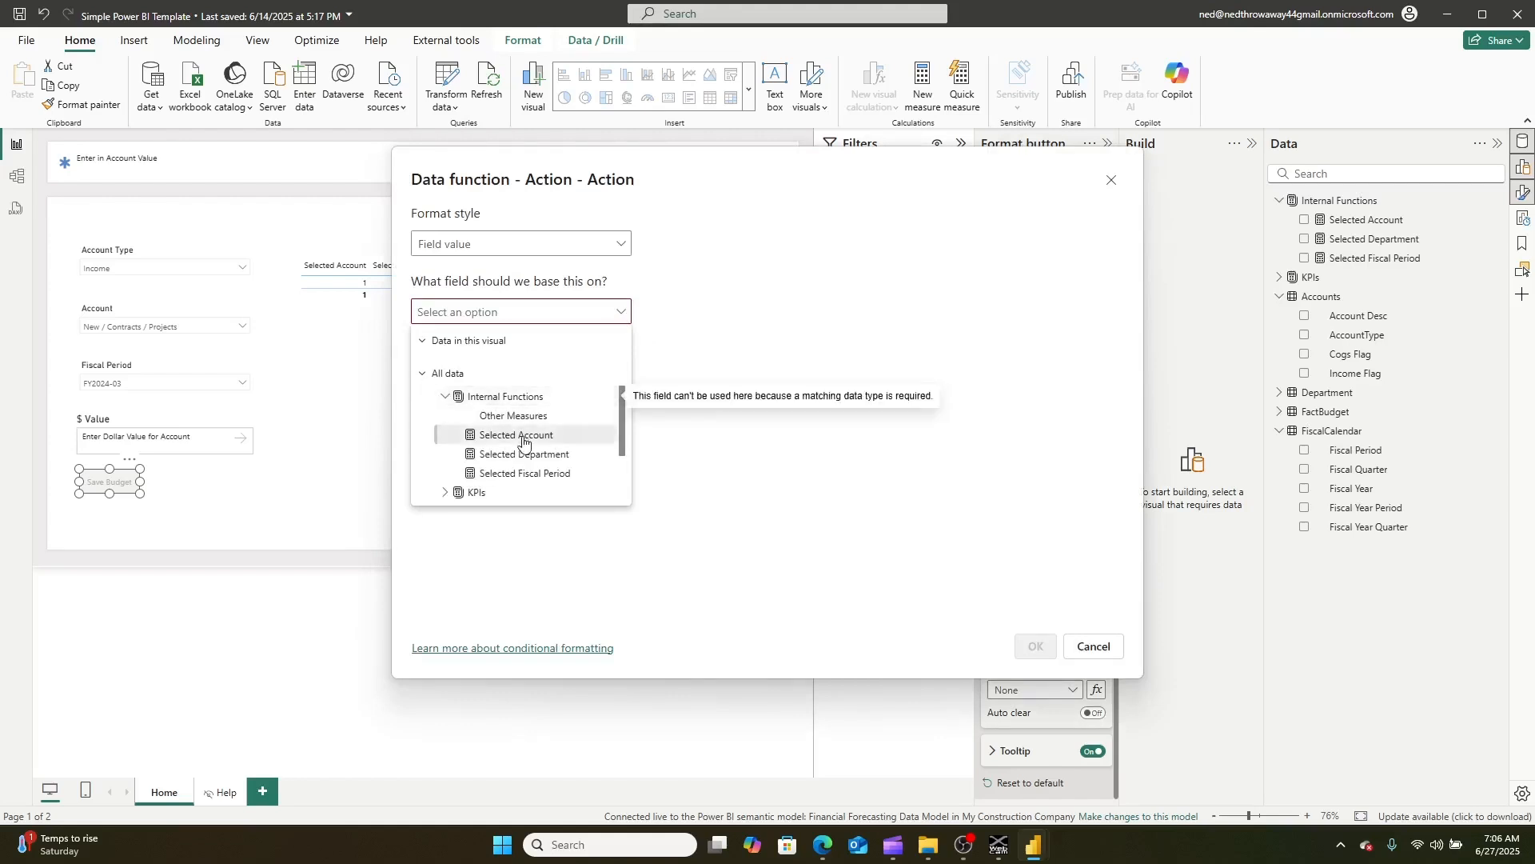
{"action": "left_click", "coordinate": [559, 474]}
{"action": "left_click", "coordinate": [1031, 646]}
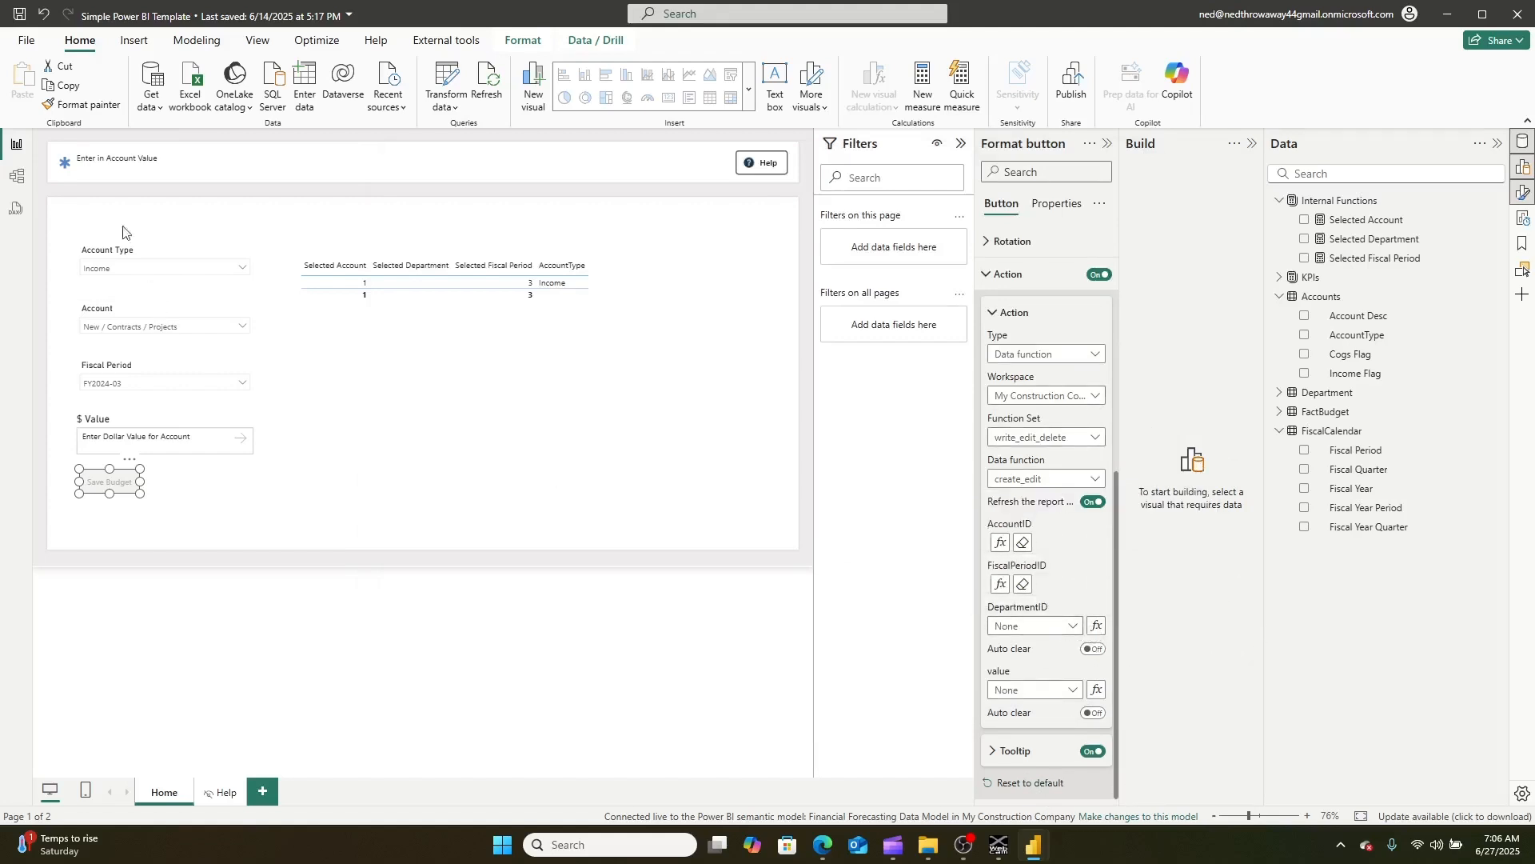
- Duplicate the Account slicer, place the copy beside the Fiscal Period slicer, and replace its field with Department Name
{"action": "left_click", "coordinate": [158, 312]}
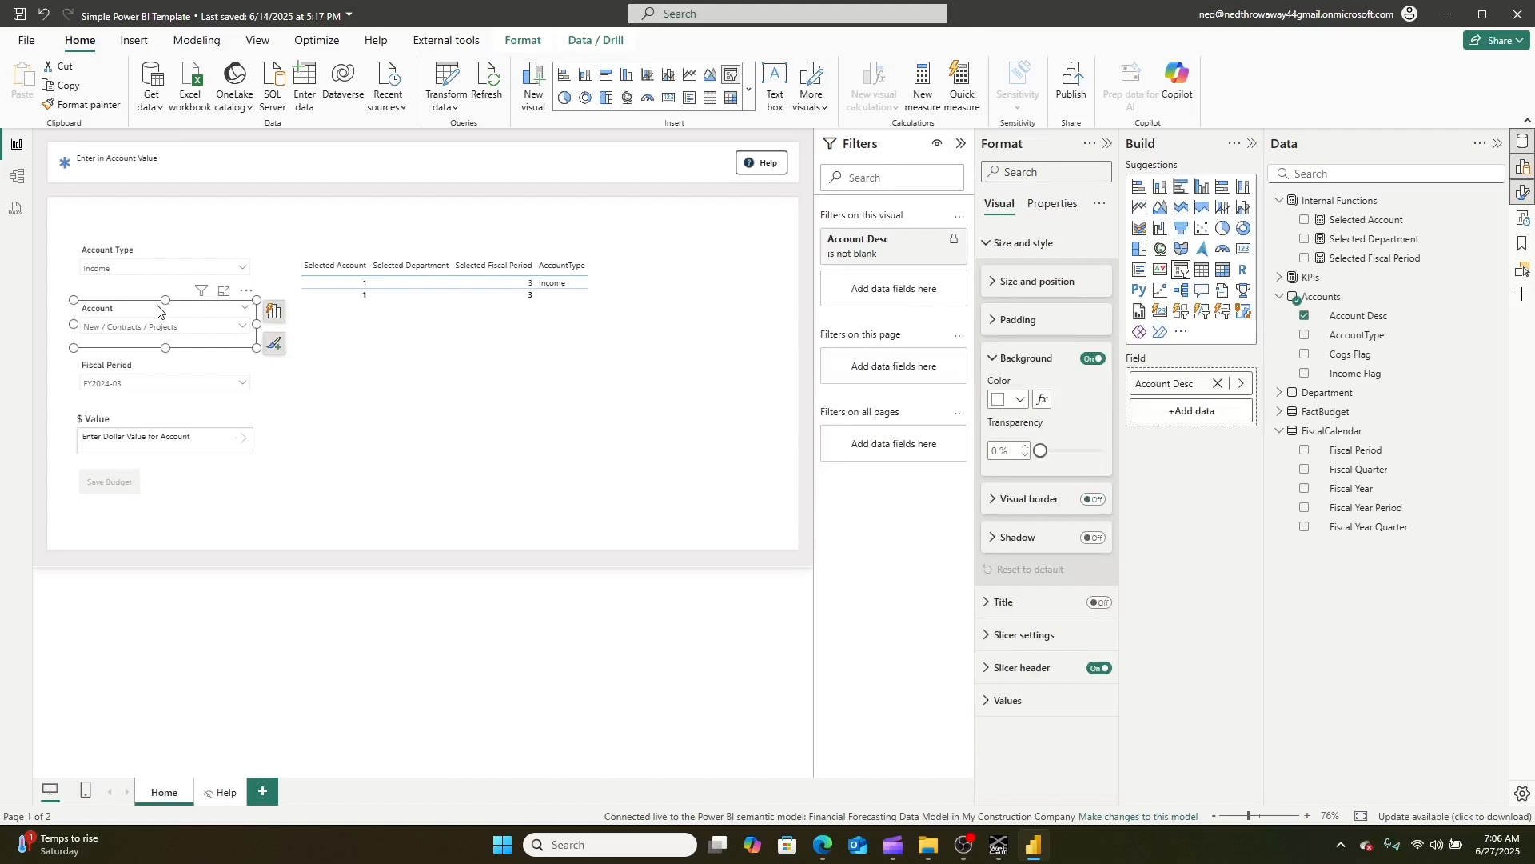
{"action": "key", "text": "ctrl+c"}
{"action": "key", "text": "ctrl+v"}
{"action": "left_click_drag", "start_coordinate": [177, 315], "coordinate": [389, 375]}
{"action": "left_click", "coordinate": [1218, 383]}
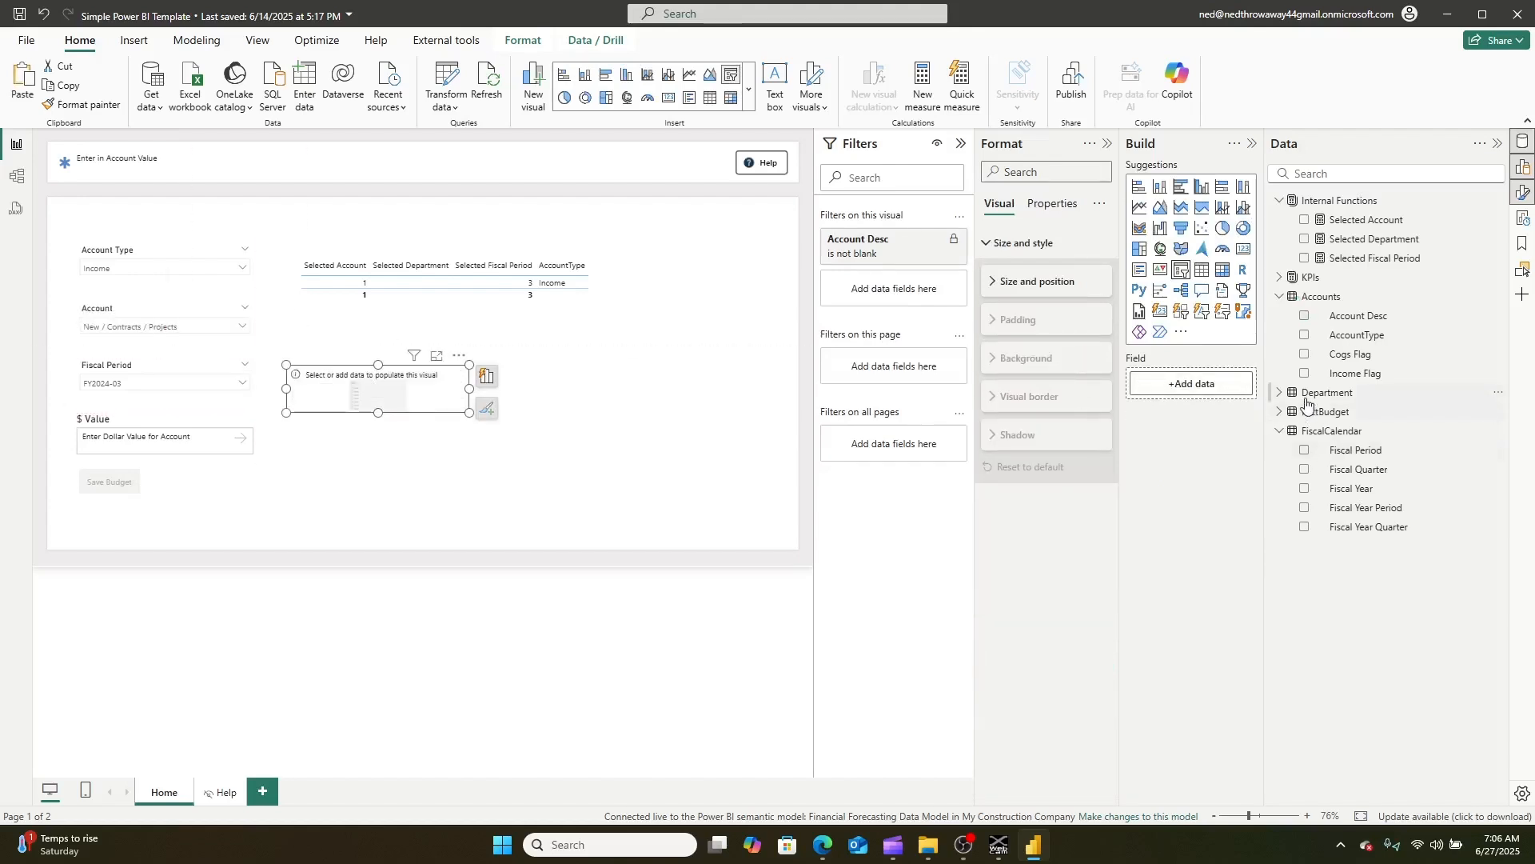
{"action": "left_click", "coordinate": [1280, 393]}
{"action": "left_click_drag", "start_coordinate": [1369, 418], "coordinate": [1226, 384]}
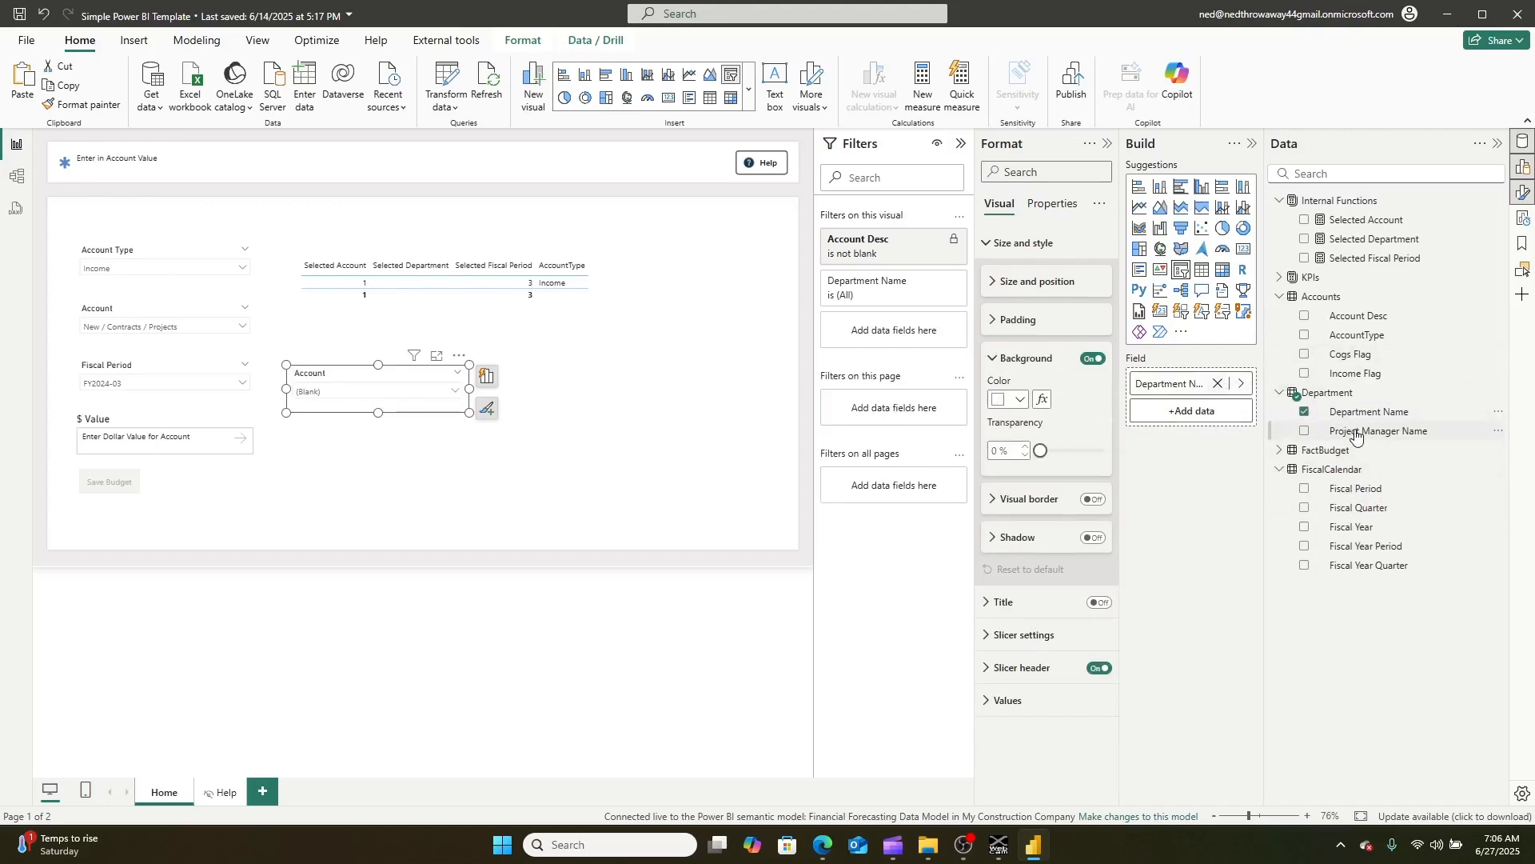
- Switch to the Financial Forecasting Data Model in the browser, unhide Department ID in the Department table, and return to Power BI Desktop
{"action": "mouse_move", "coordinate": [826, 854]}
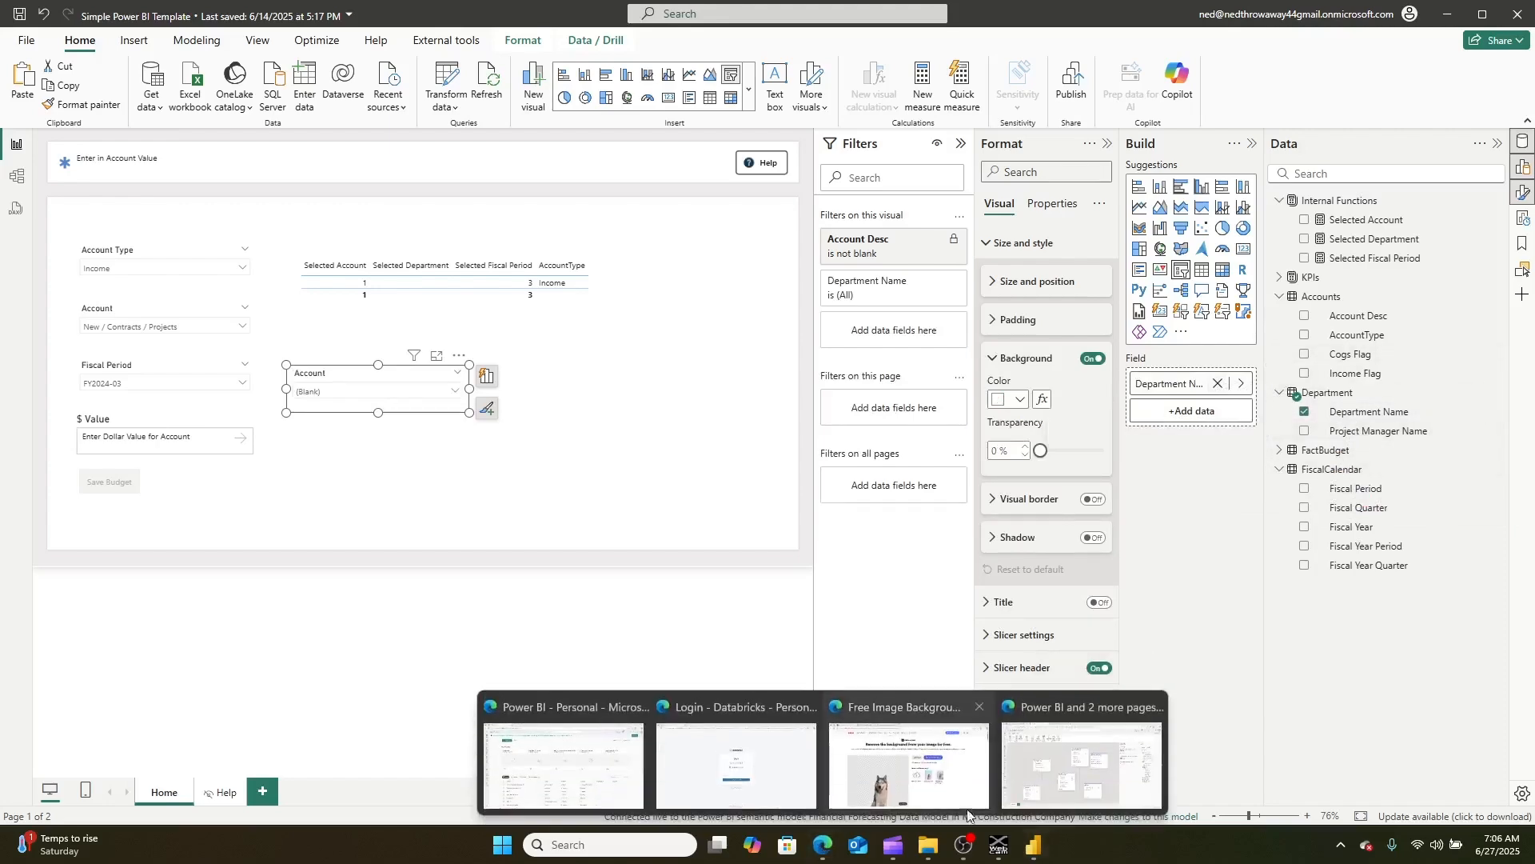
{"action": "left_click", "coordinate": [935, 694]}
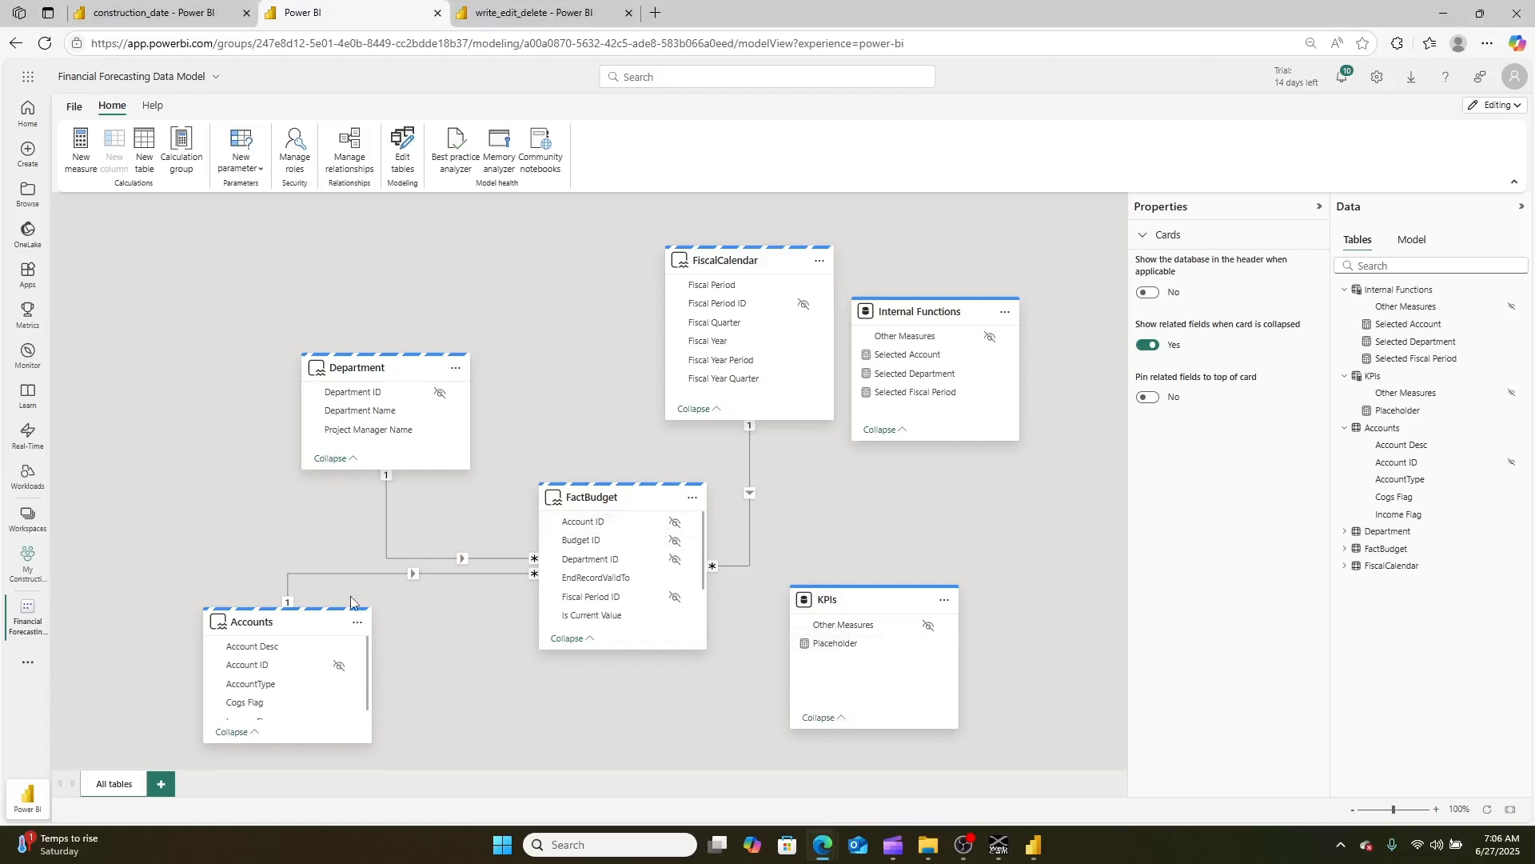
{"action": "left_click", "coordinate": [440, 395]}
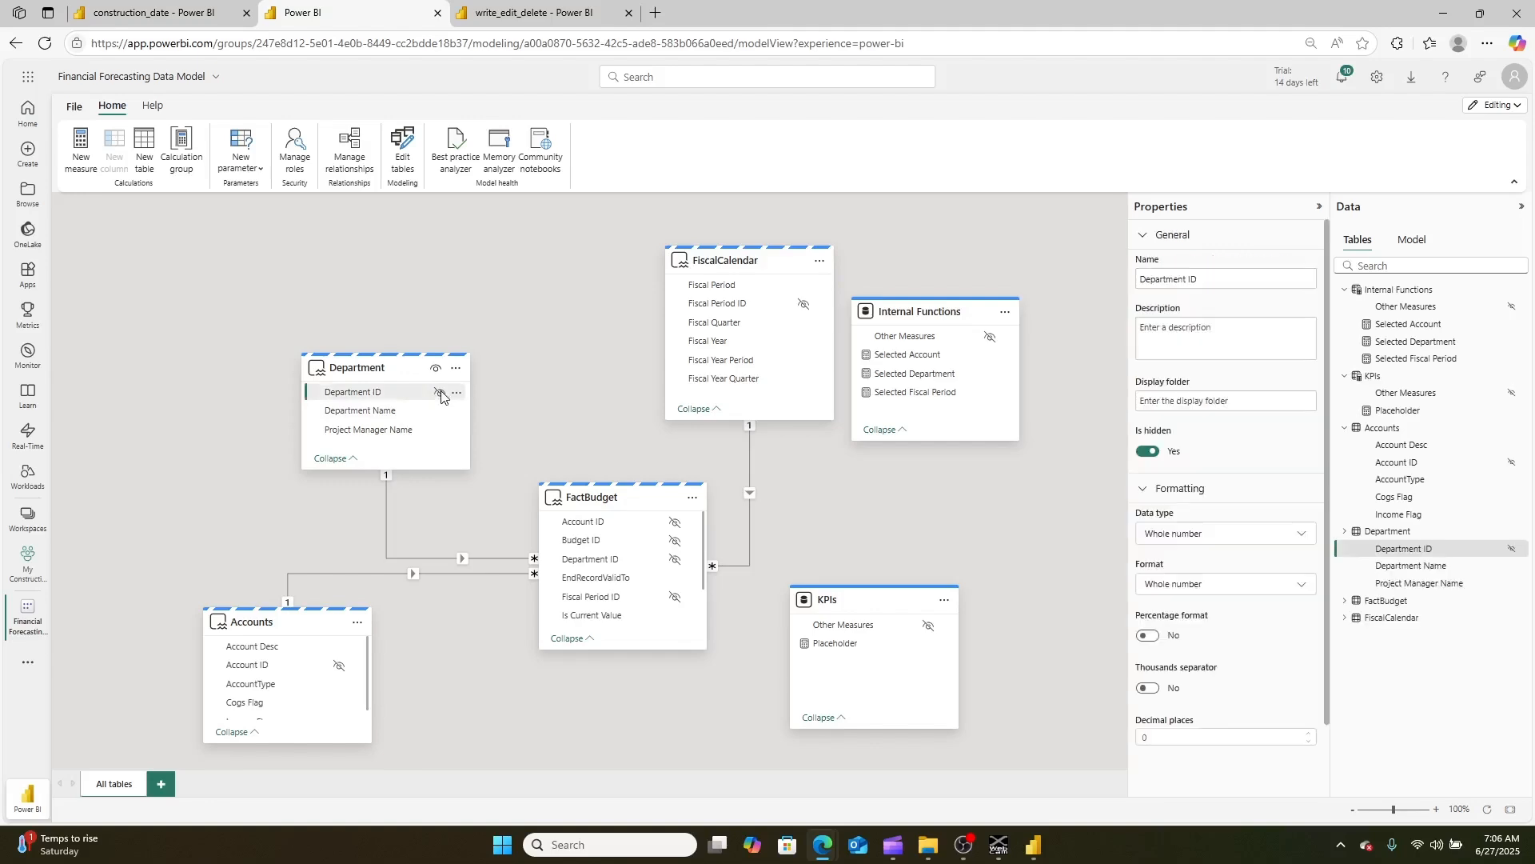
{"action": "left_click", "coordinate": [440, 395]}
{"action": "left_click", "coordinate": [577, 362]}
{"action": "left_click", "coordinate": [1034, 846]}
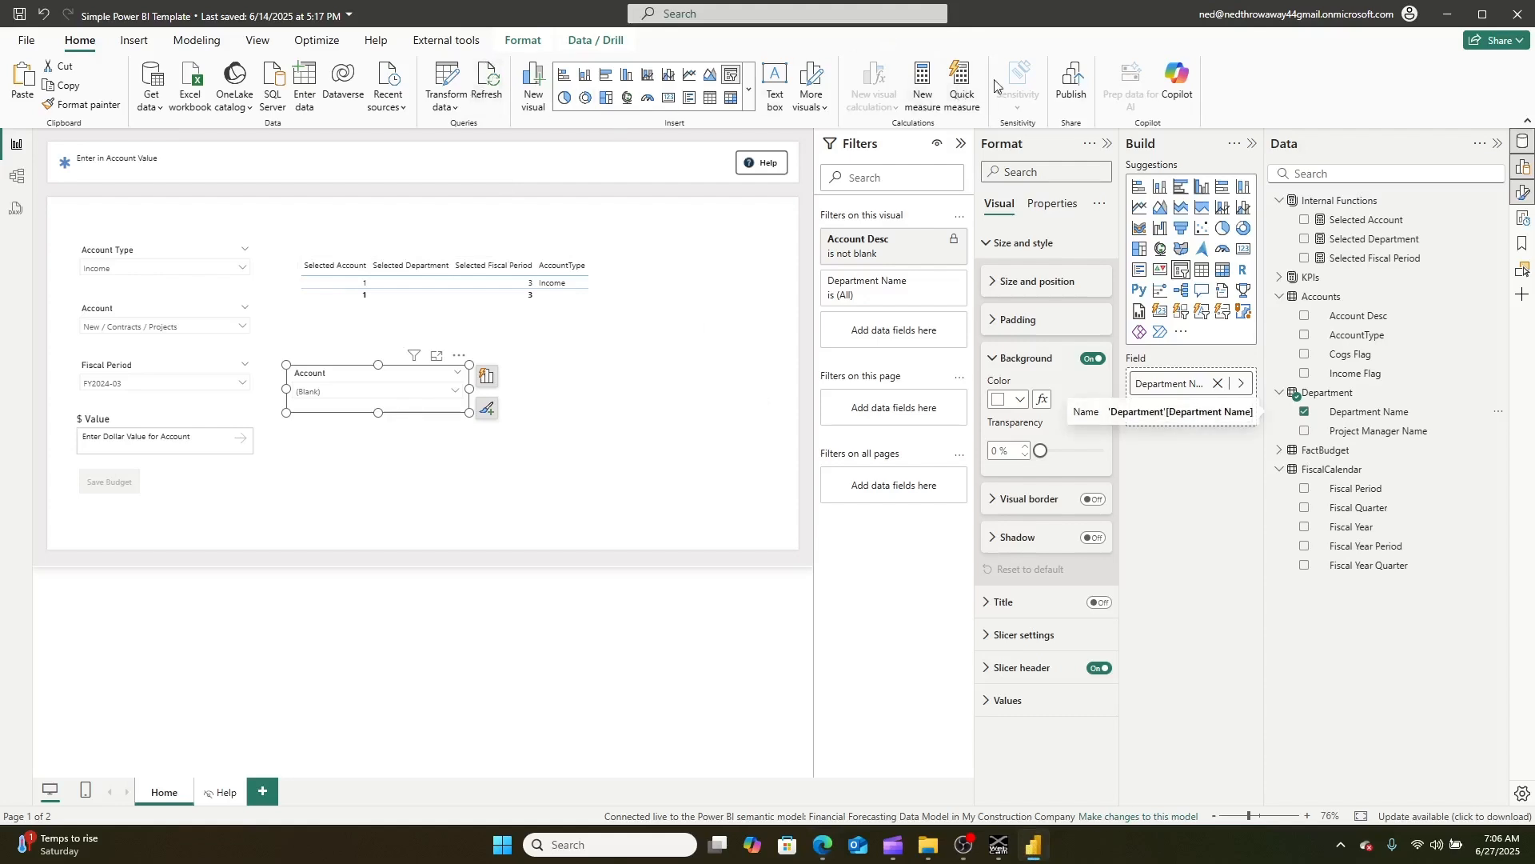
- Remove Department Name from the duplicated slicer and add it back as the slicer's field from the Department table
{"action": "left_click", "coordinate": [711, 423]}
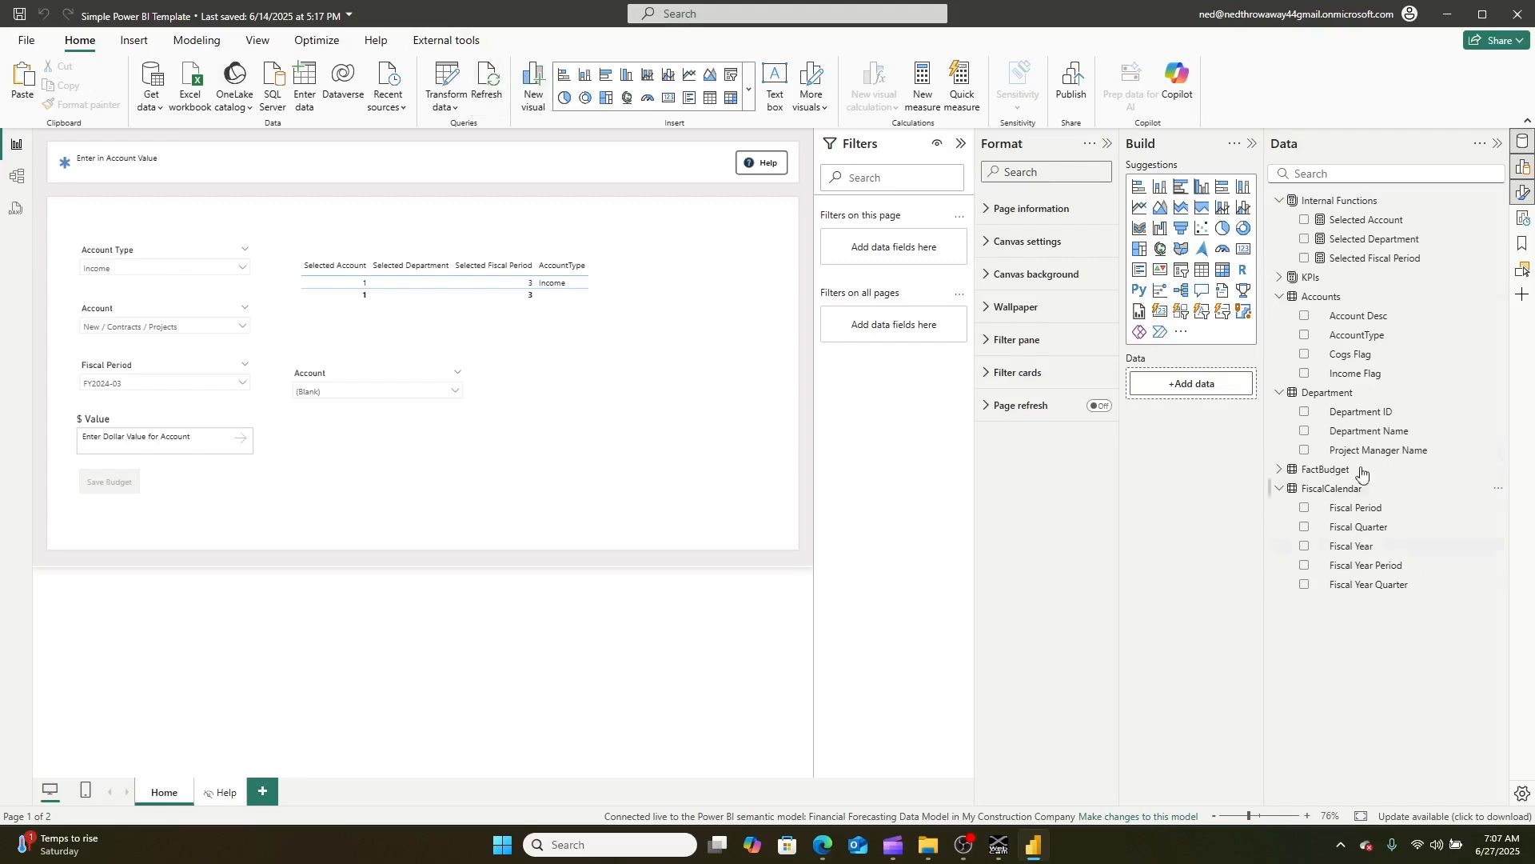
{"action": "left_click", "coordinate": [363, 376]}
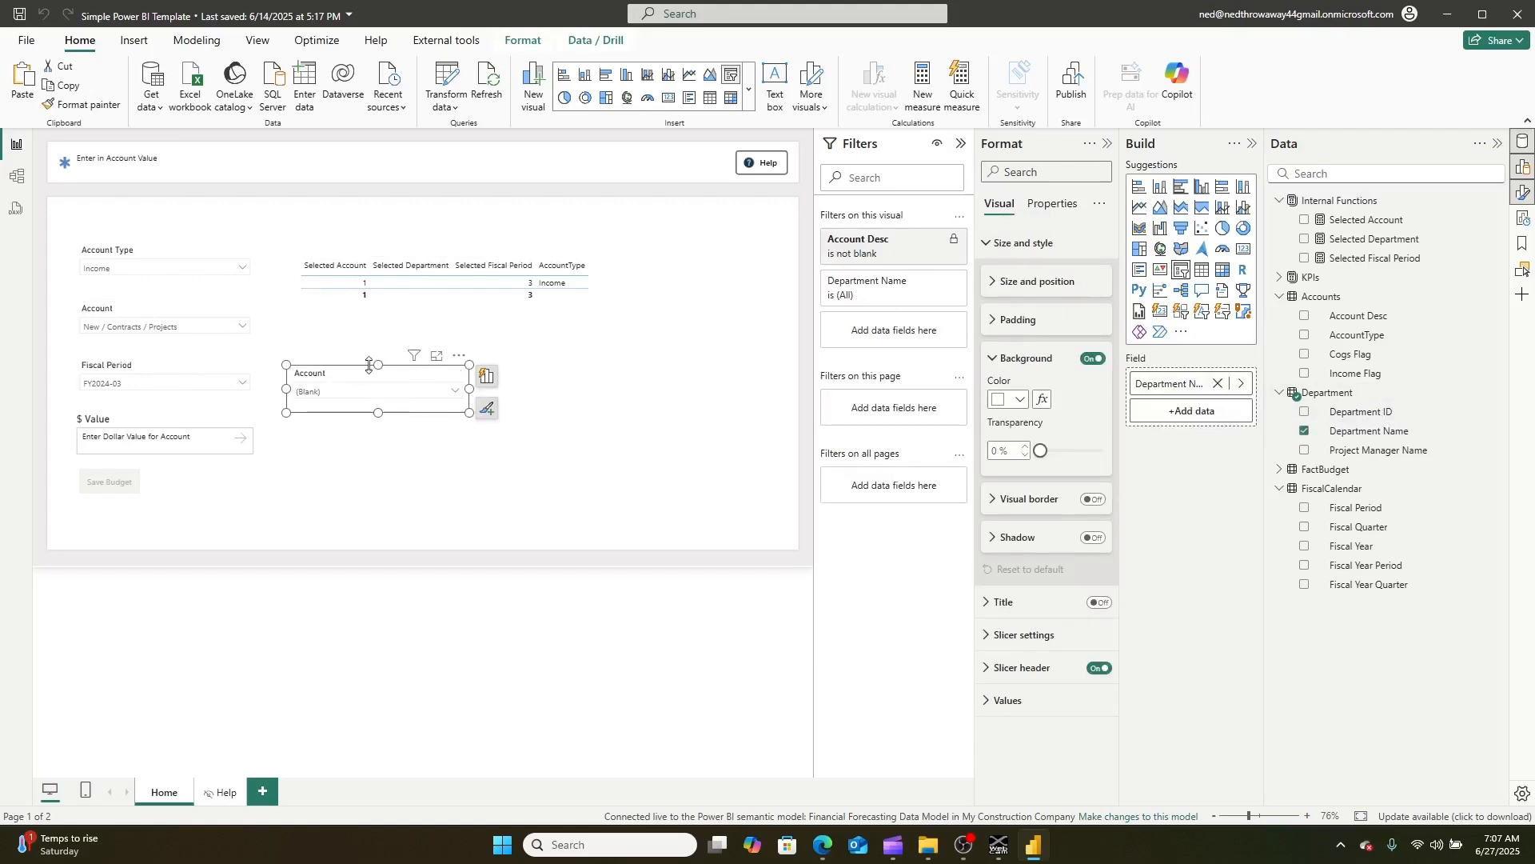
{"action": "left_click", "coordinate": [1217, 383]}
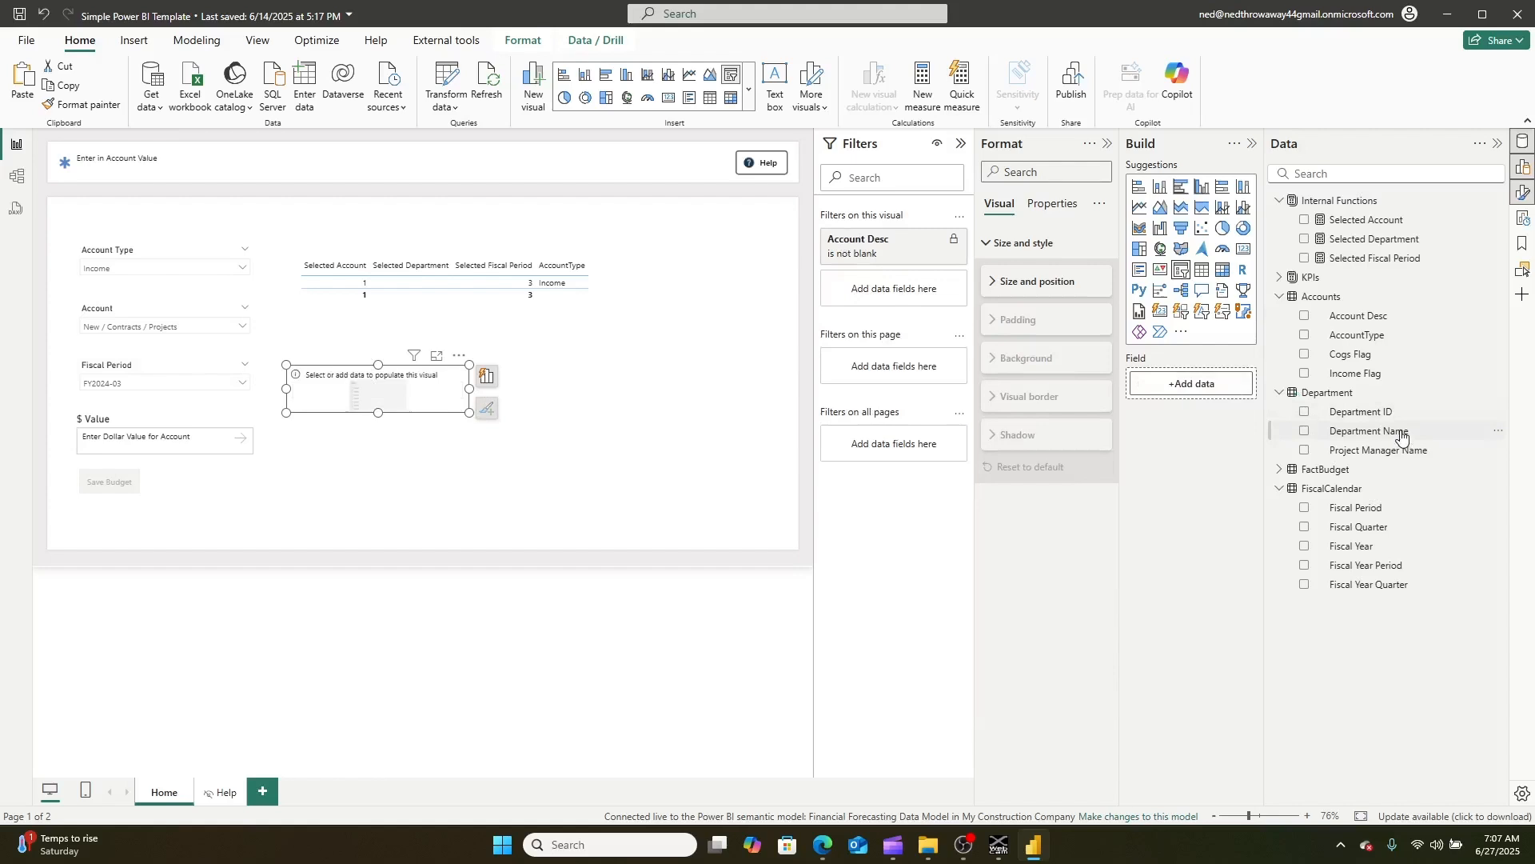
{"action": "left_click_drag", "start_coordinate": [1401, 435], "coordinate": [1176, 388]}
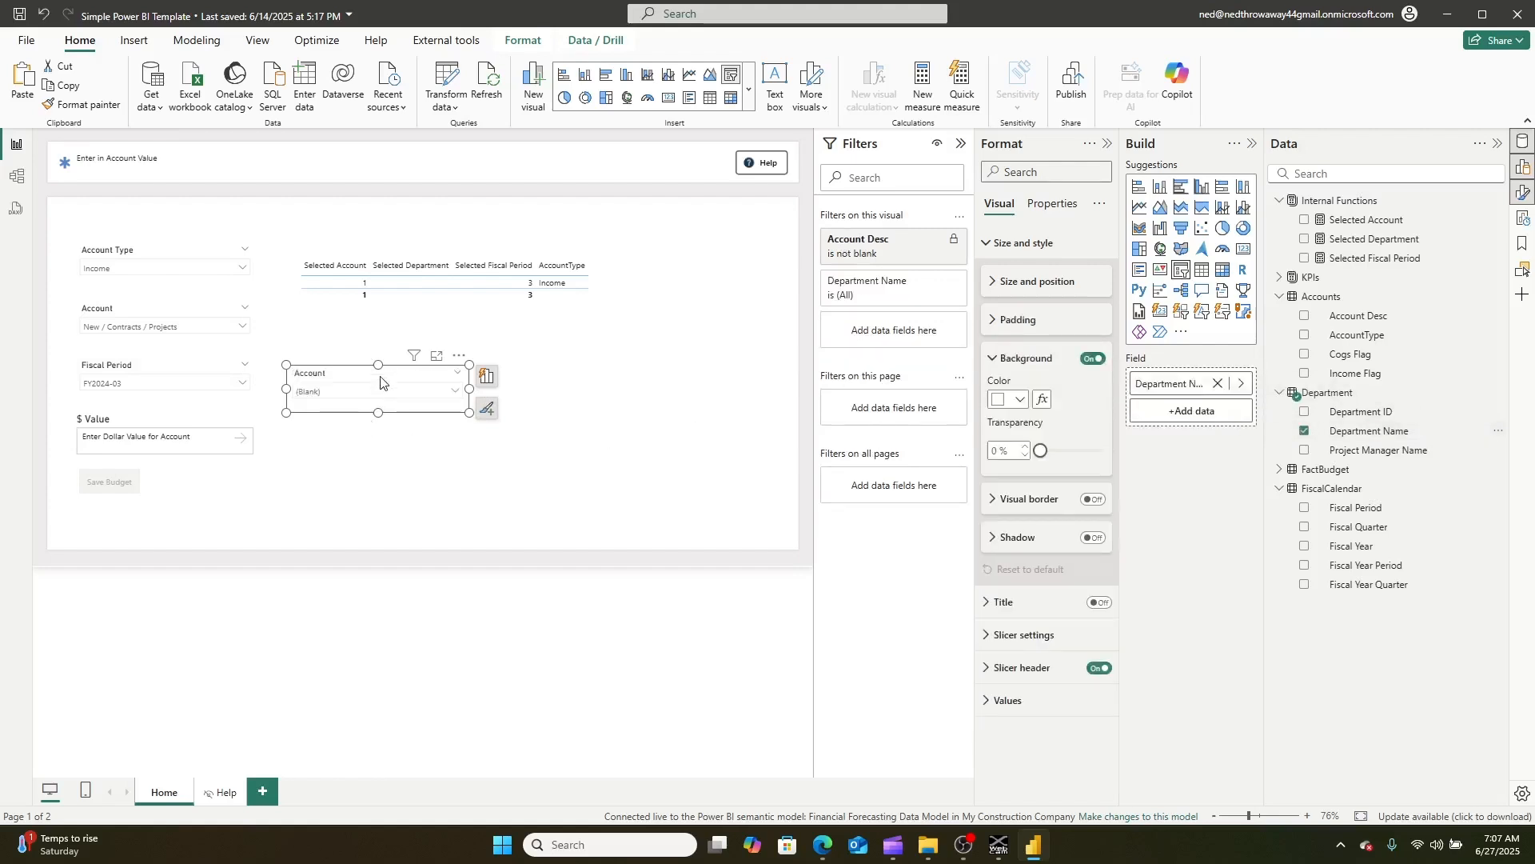
- Change the duplicated slicer's header title text to Department
{"action": "left_click", "coordinate": [1062, 169]}
{"action": "type", "text": "text"}
{"action": "scroll", "coordinate": [1036, 360], "scroll_direction": "down", "scroll_amount": 3}
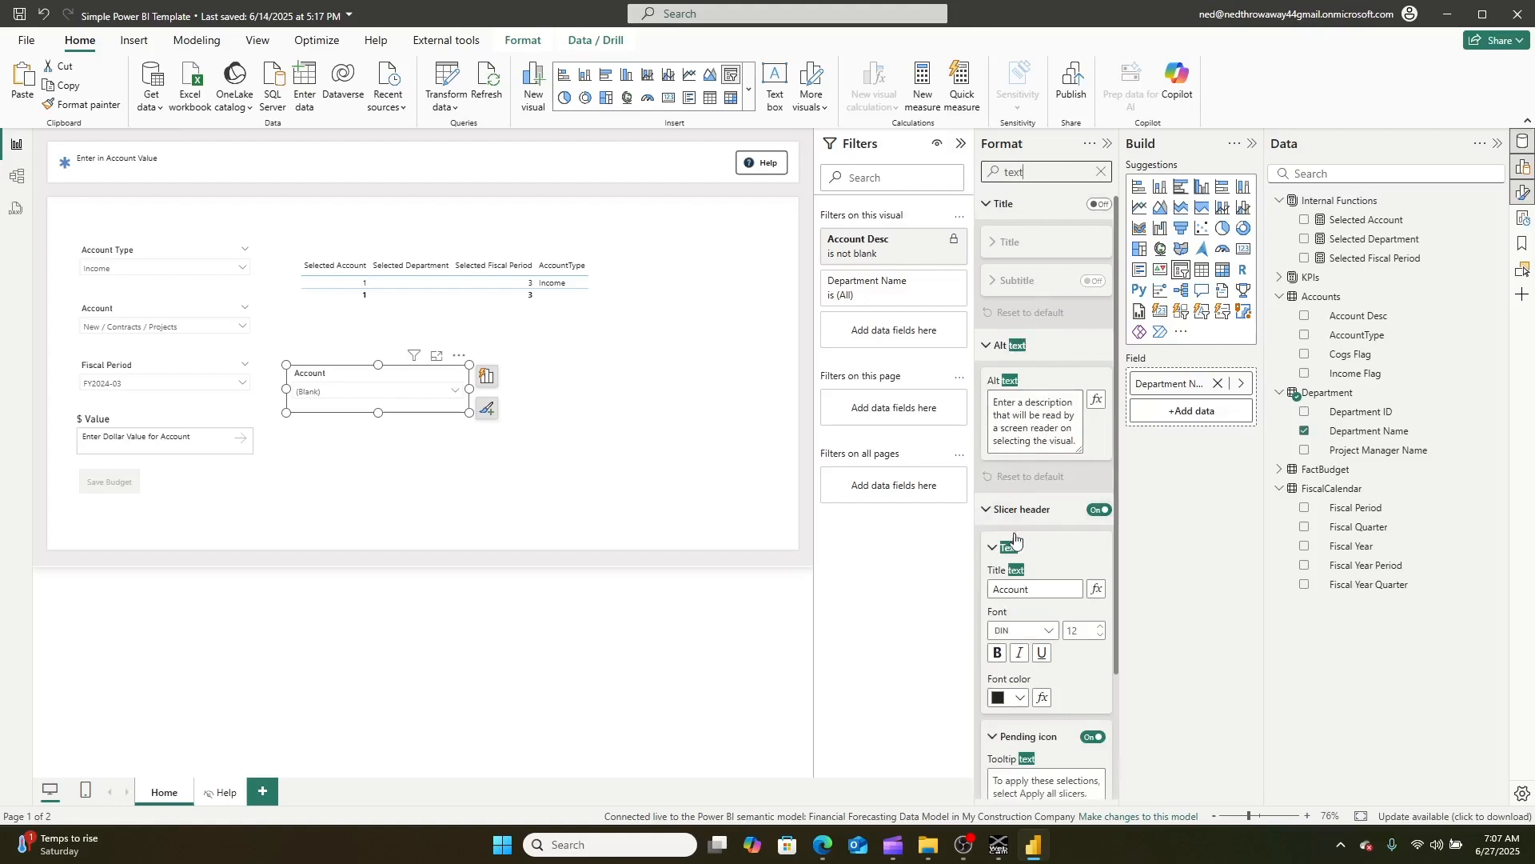
{"action": "left_click", "coordinate": [1052, 433]}
{"action": "key", "text": "BackSpace"}
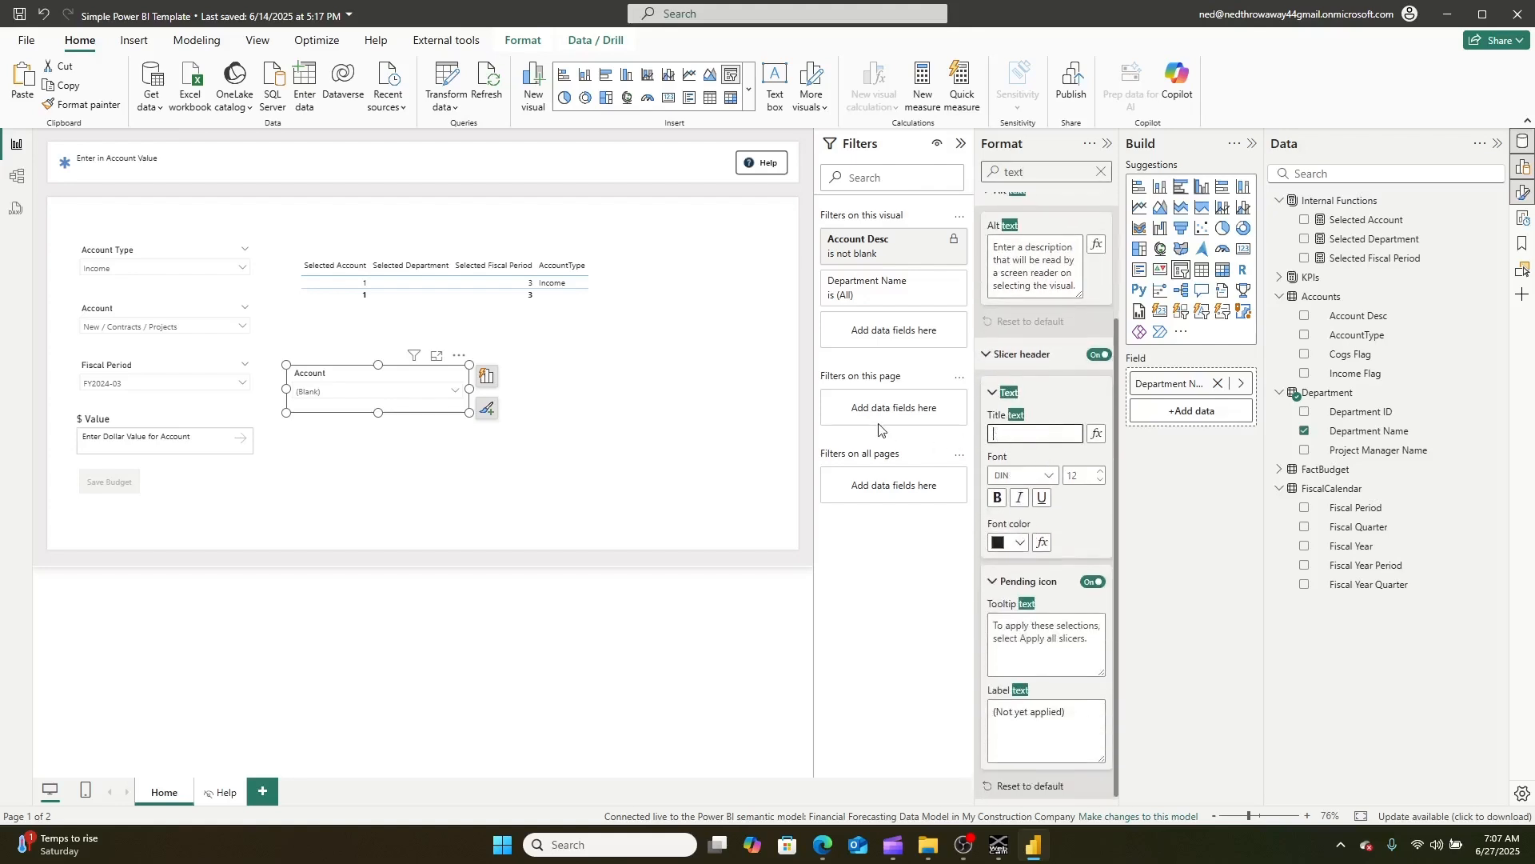
{"action": "type", "text": "Department"}
- Edit the Department slicer's interactions so it does not filter the Account Type, Account, Fiscal Period and $ Value slicers
{"action": "left_click", "coordinate": [613, 42]}
{"action": "left_click", "coordinate": [523, 40]}
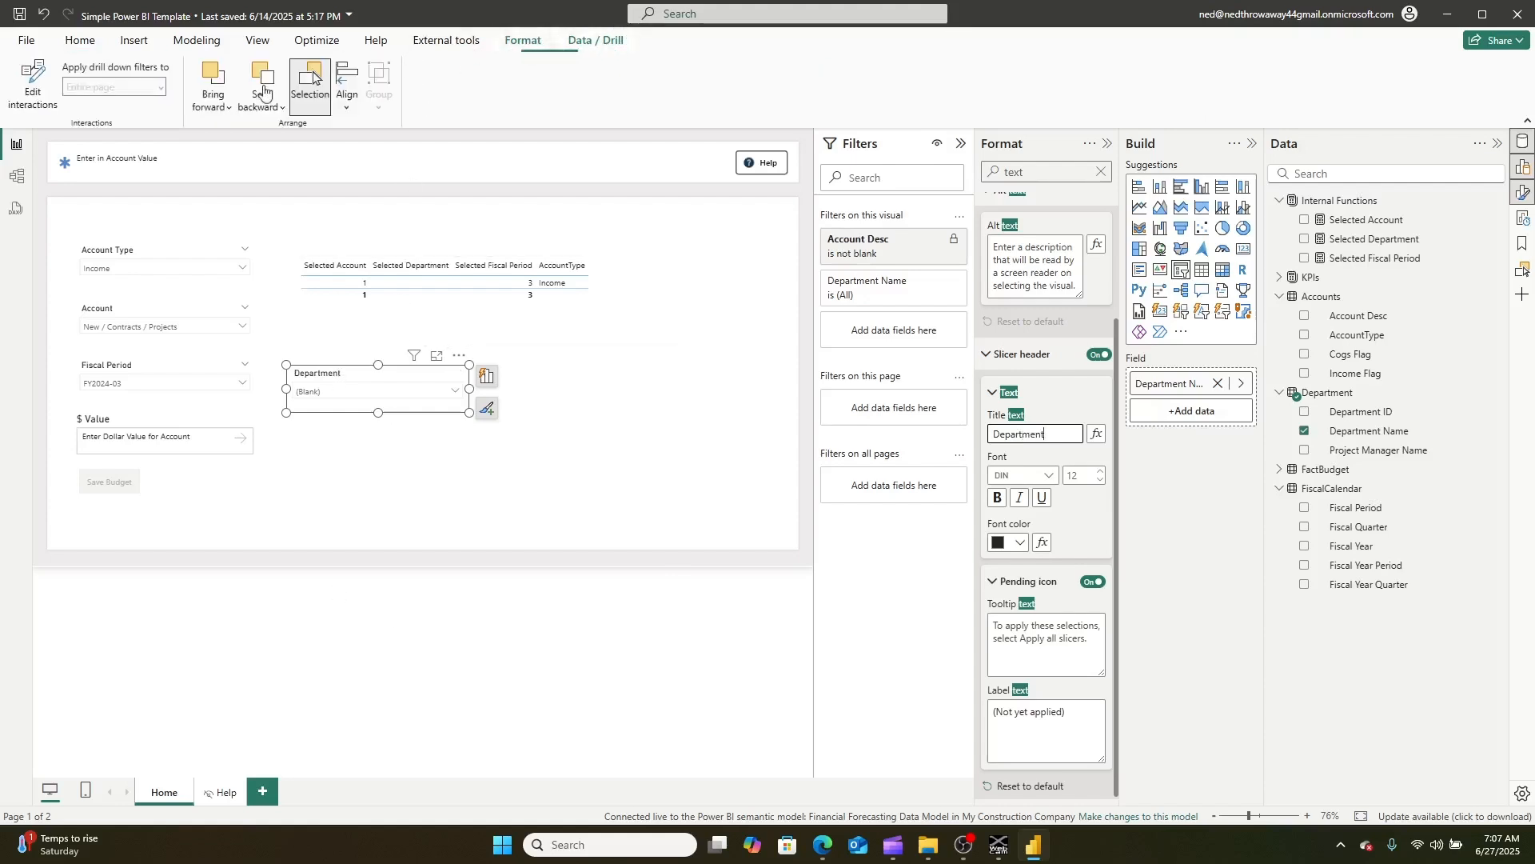
{"action": "left_click", "coordinate": [30, 86]}
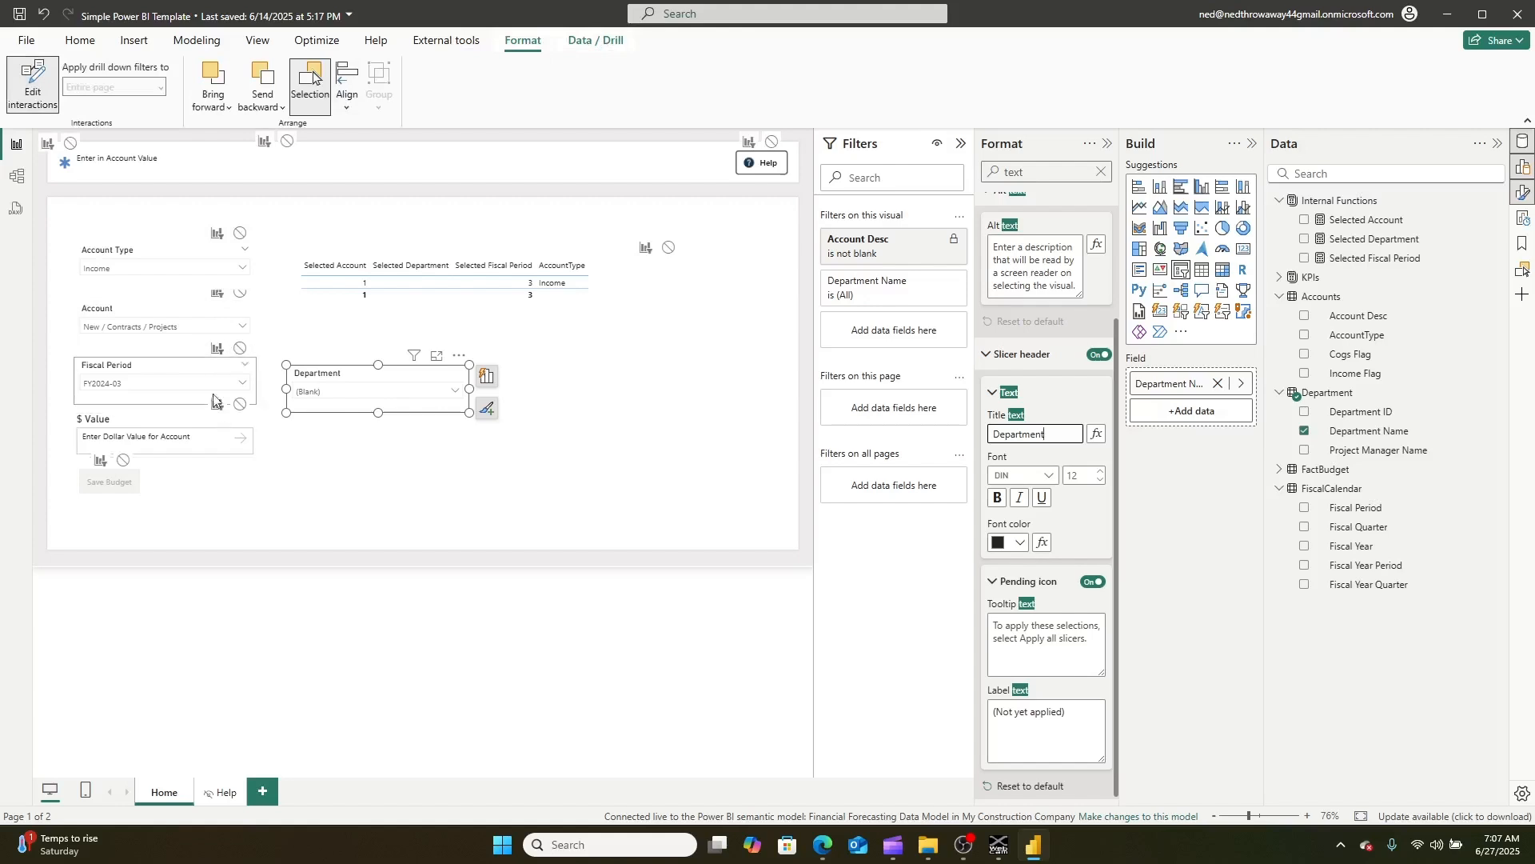
{"action": "left_click", "coordinate": [239, 405]}
{"action": "left_click", "coordinate": [239, 349]}
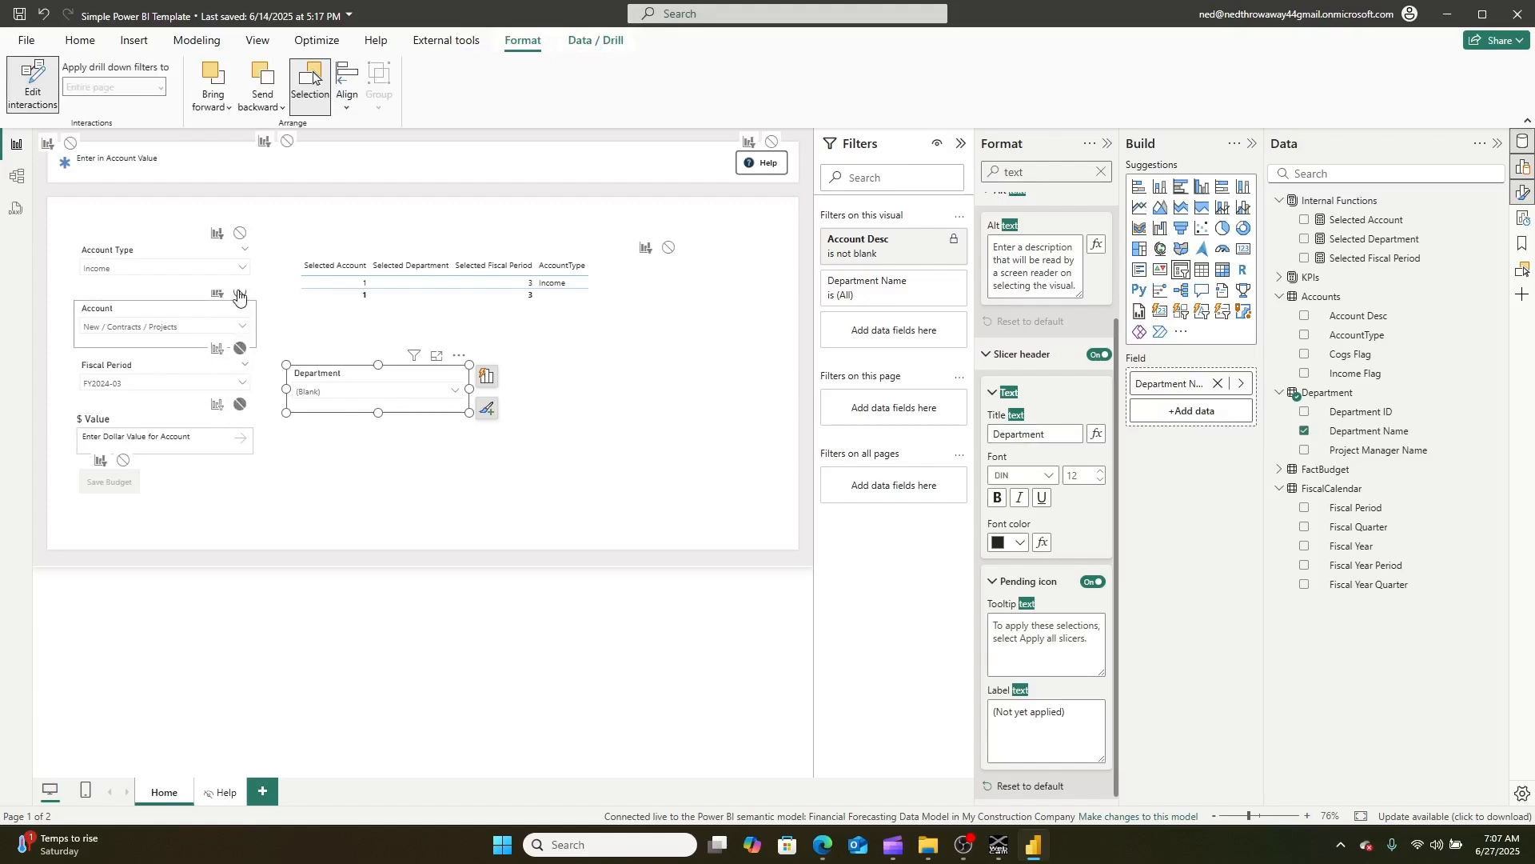
{"action": "left_click", "coordinate": [240, 233]}
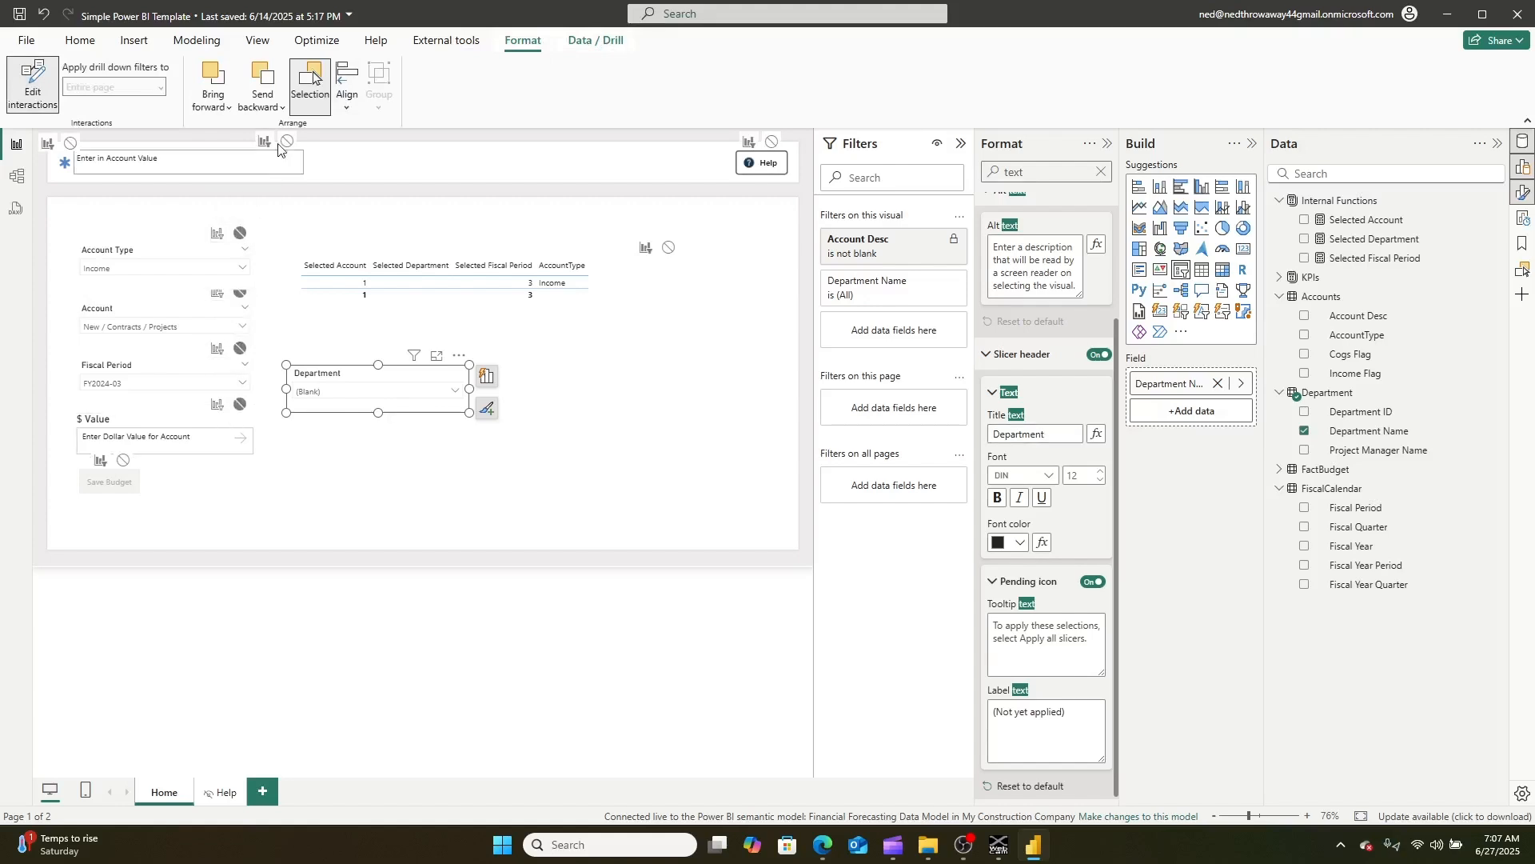
{"action": "left_click", "coordinate": [38, 102]}
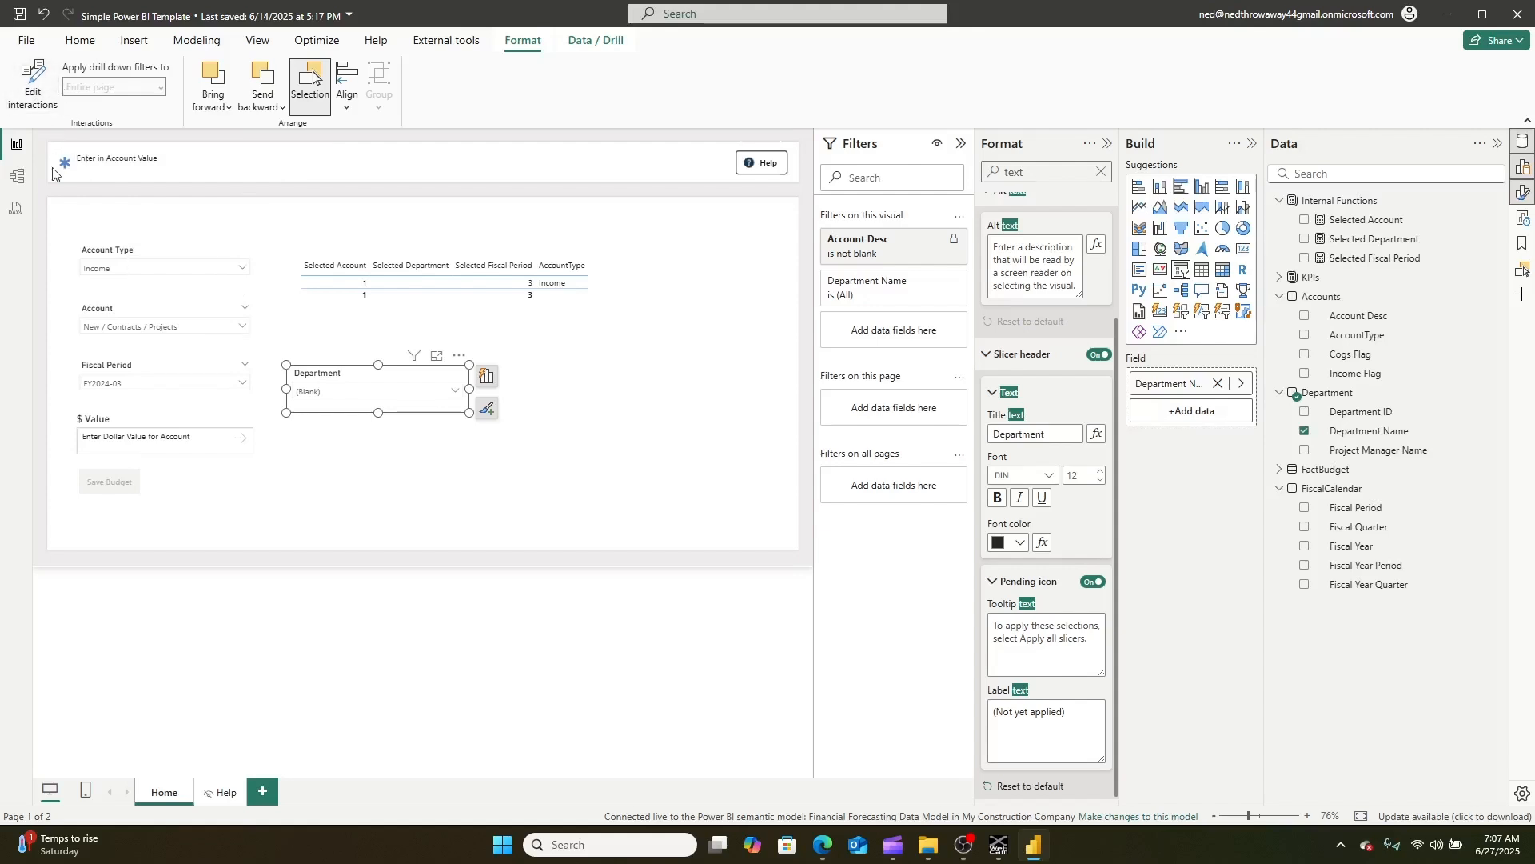
- Edit interactions so the Account Type, Account, Fiscal Period and $ Value slicers do not filter the Department slicer
{"action": "left_click", "coordinate": [32, 80]}
{"action": "left_click", "coordinate": [120, 268]}
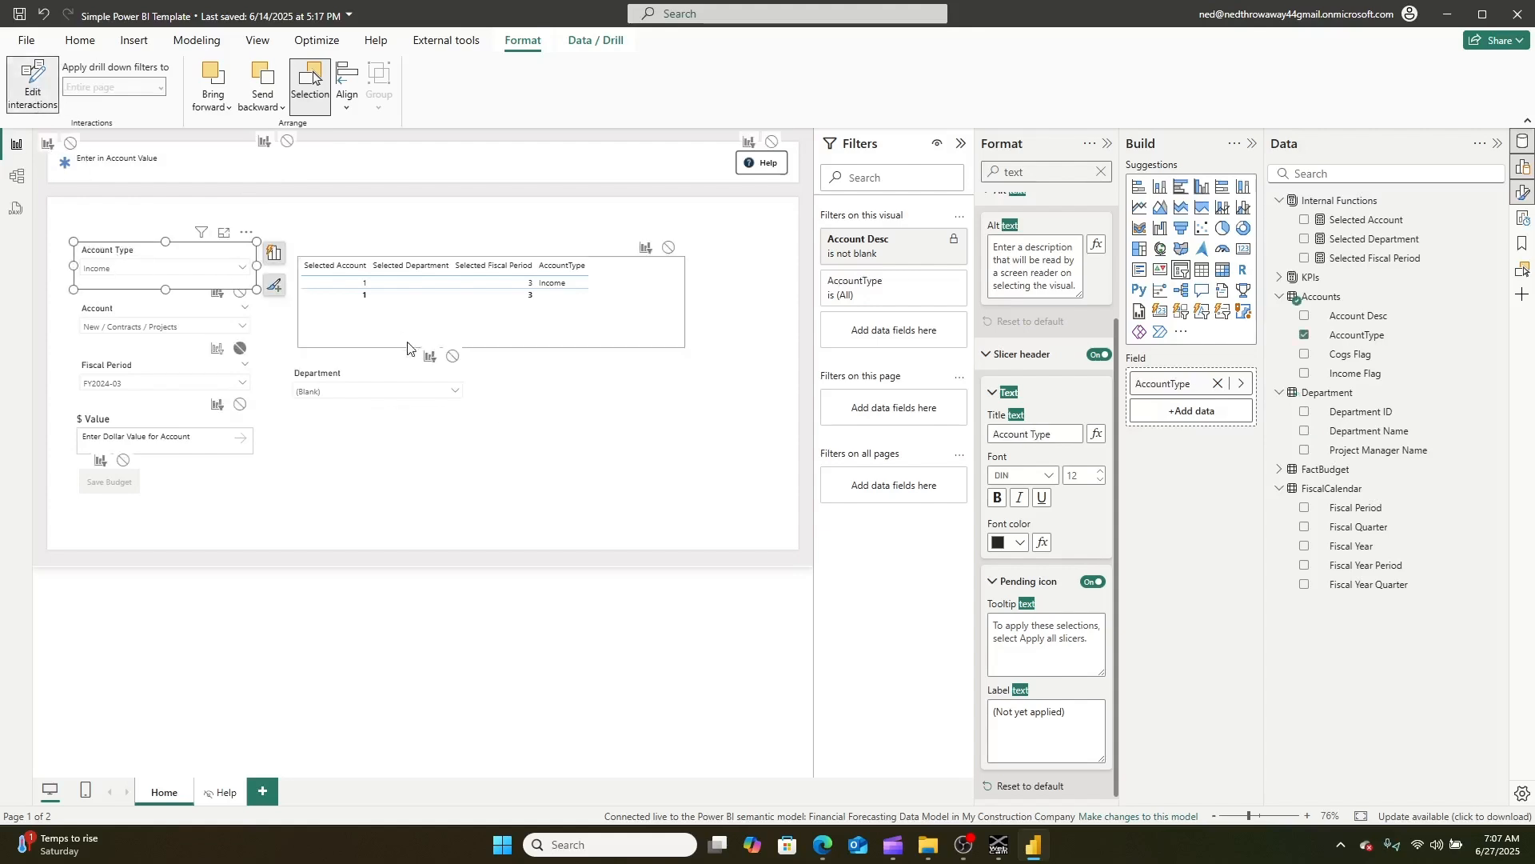
{"action": "left_click", "coordinate": [133, 309]}
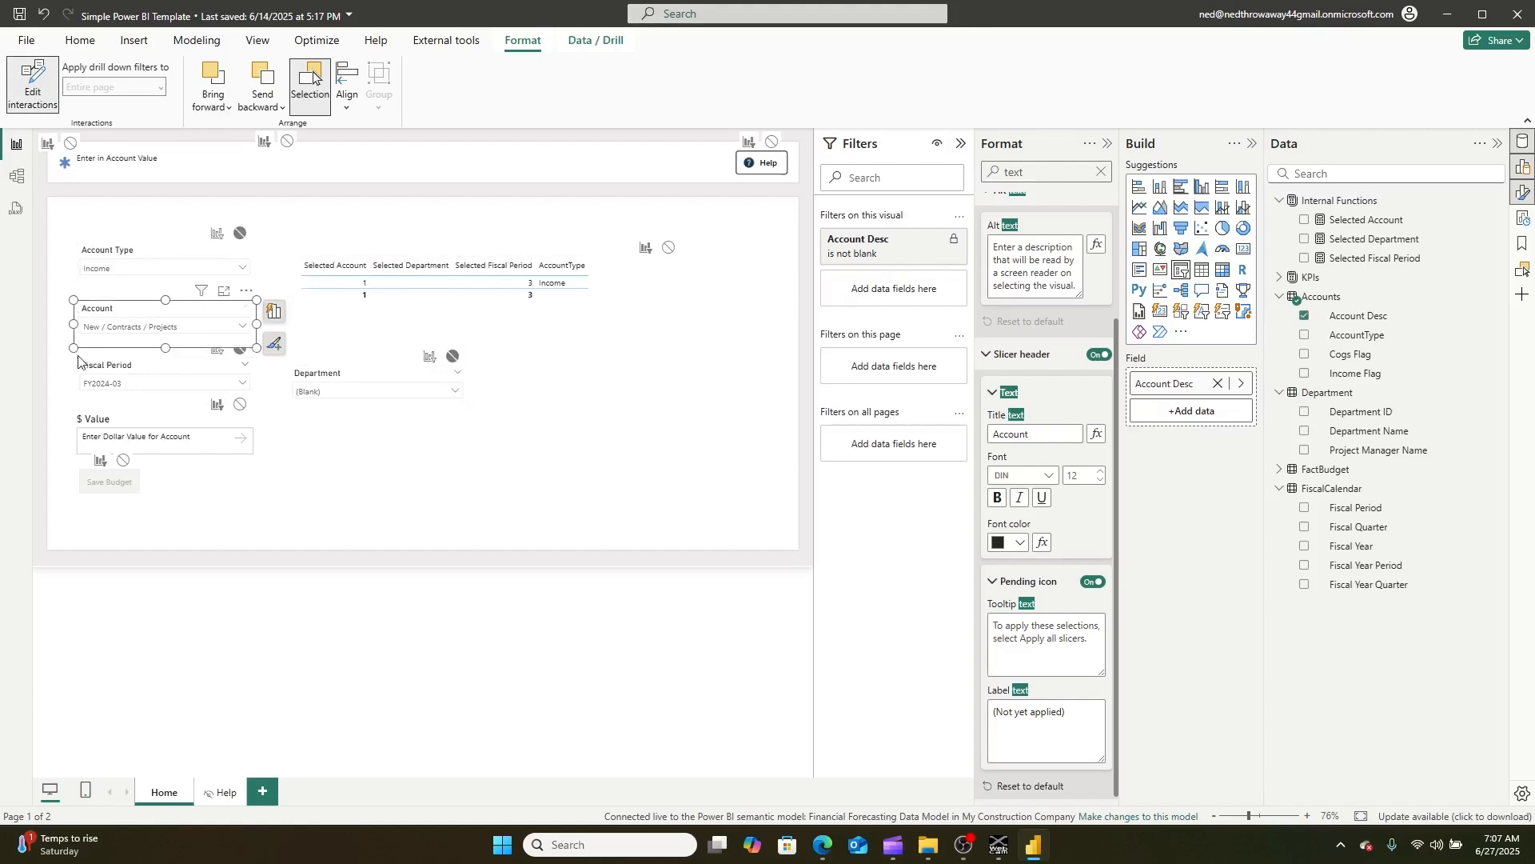
{"action": "left_click", "coordinate": [111, 366]}
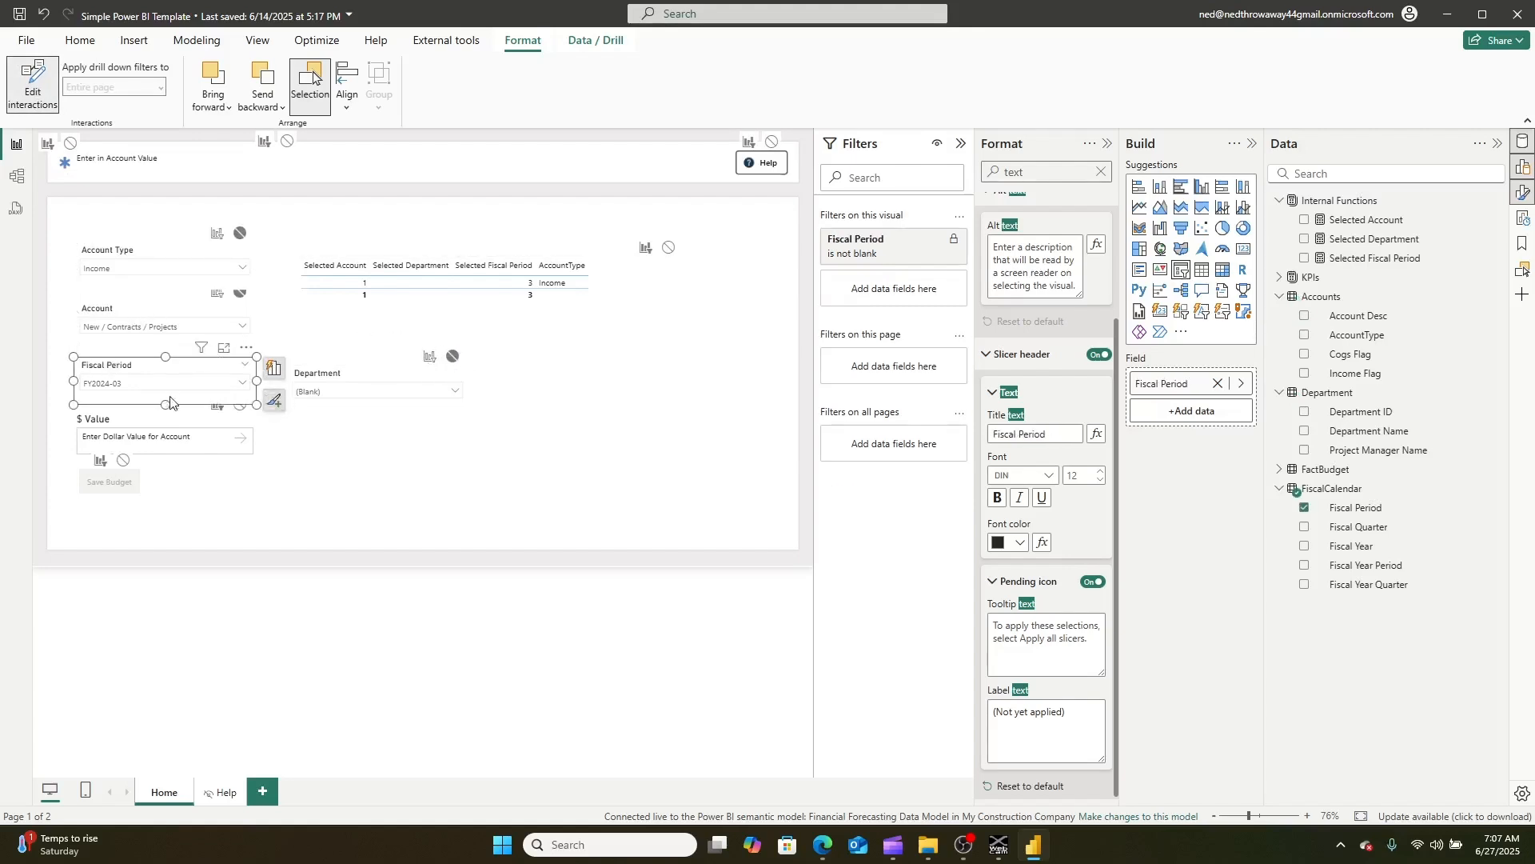
{"action": "left_click", "coordinate": [160, 424]}
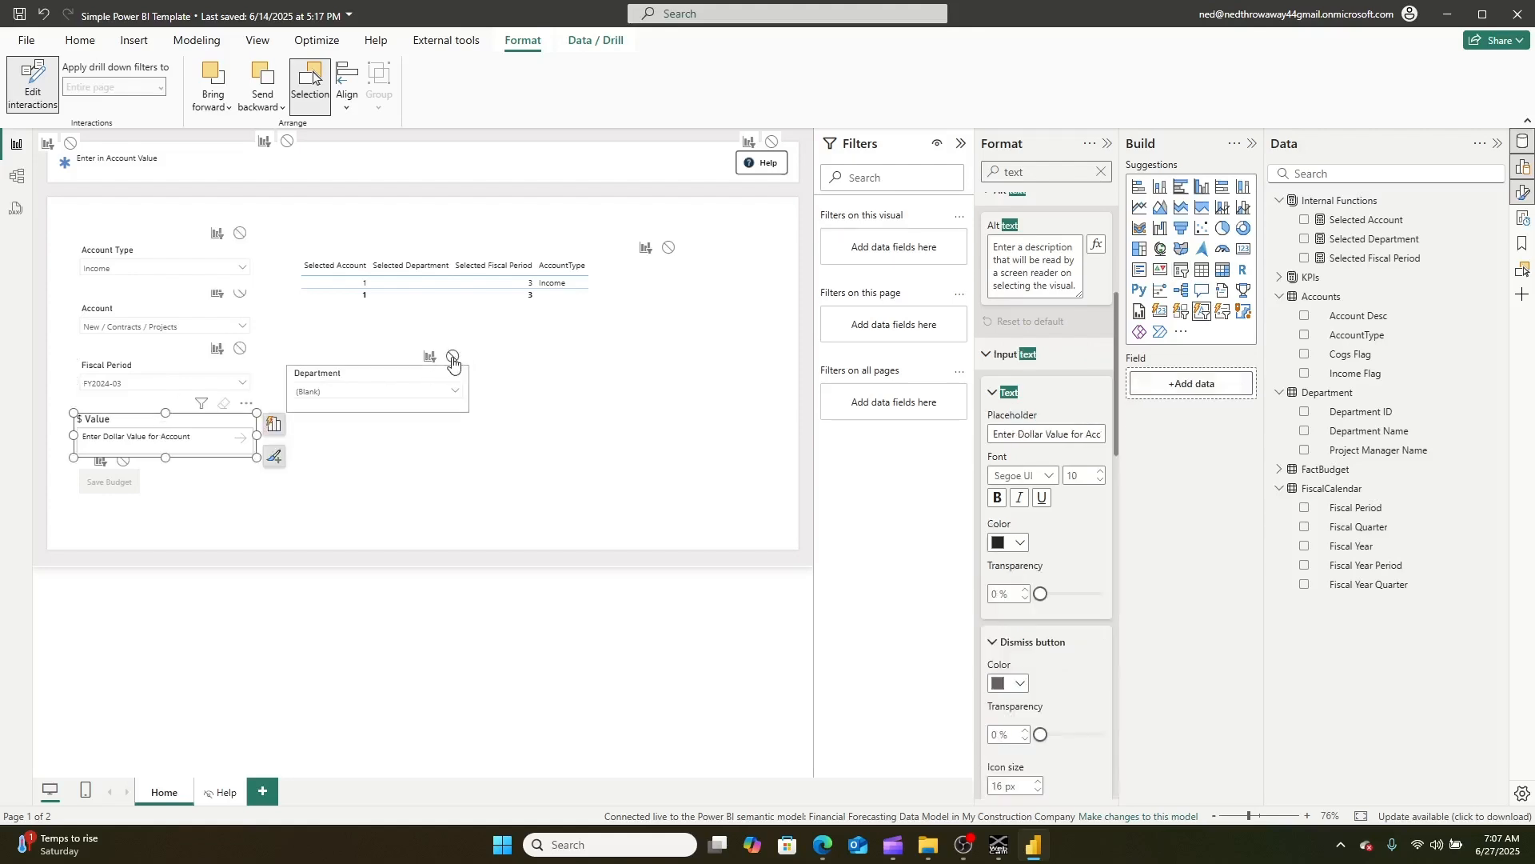
{"action": "left_click", "coordinate": [436, 497]}
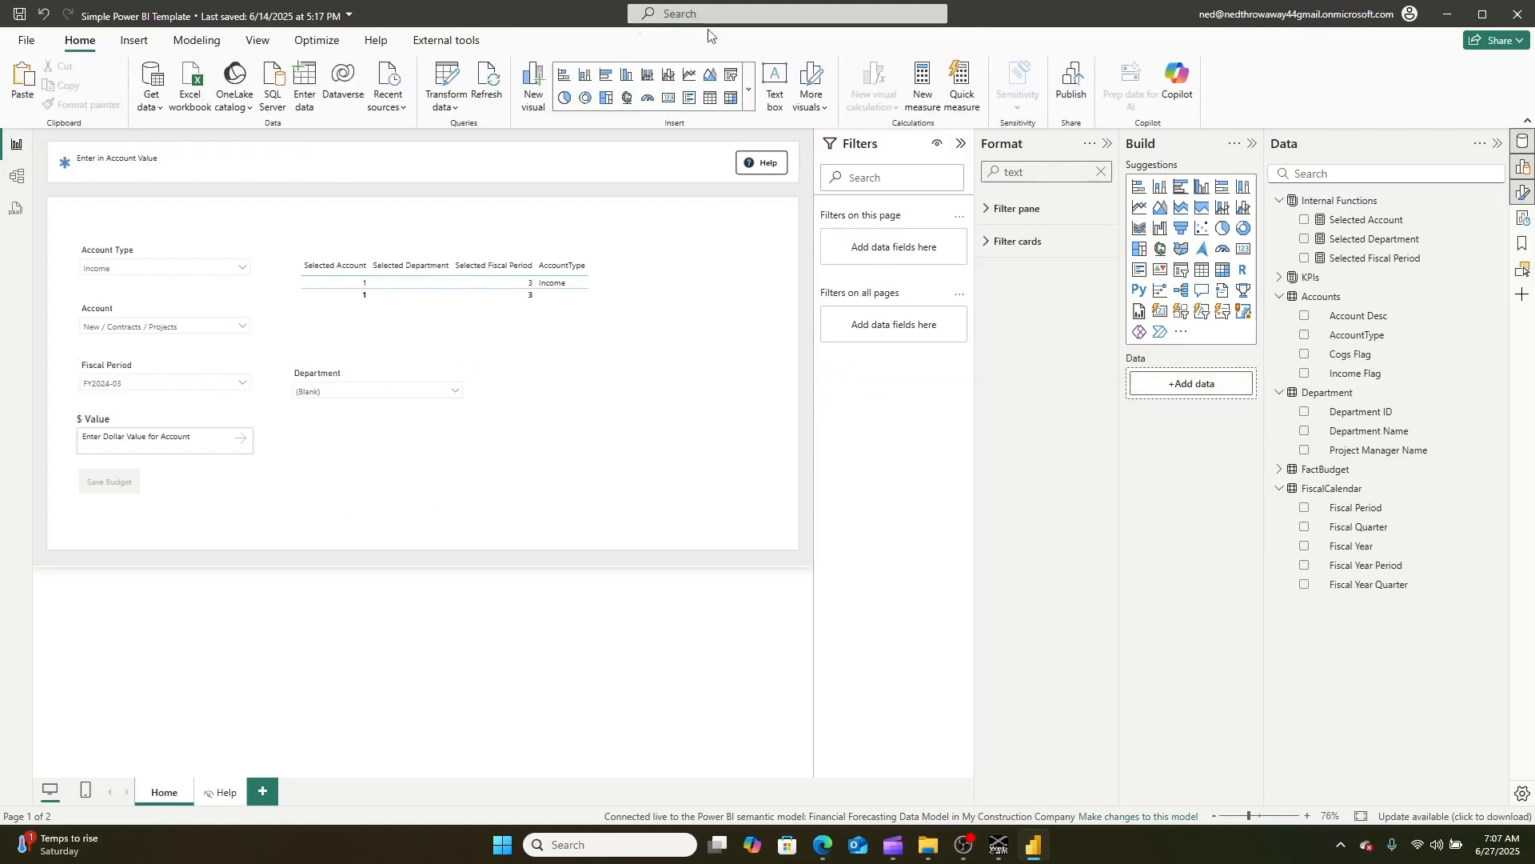
- Test the Department slicer by selecting Commercial, Electrical and finally Plumbing
{"action": "left_click", "coordinate": [376, 40]}
{"action": "left_click", "coordinate": [397, 396]}
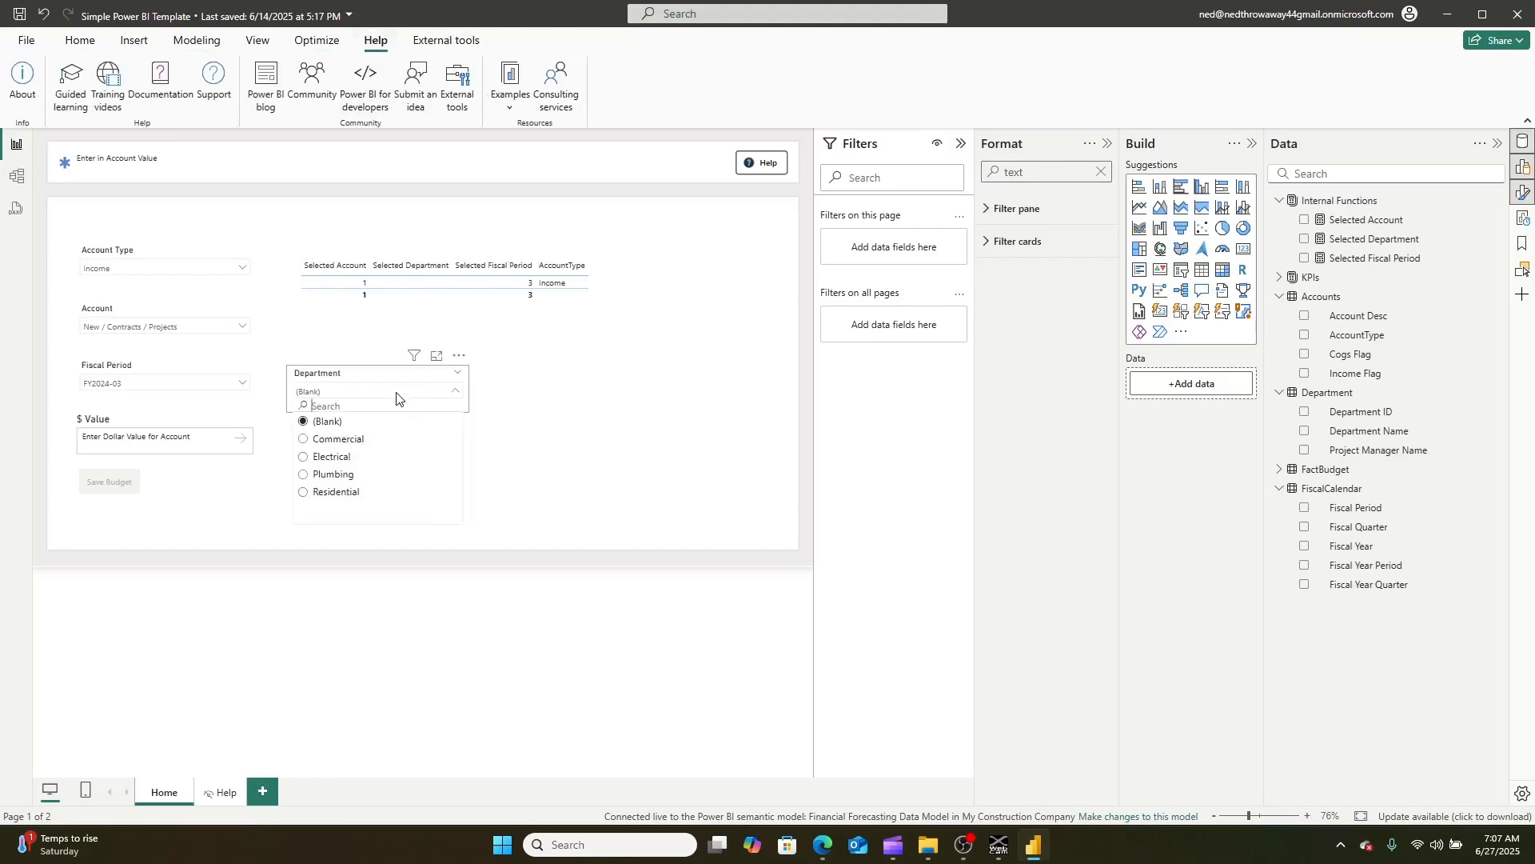
{"action": "left_click", "coordinate": [340, 439]}
{"action": "left_click", "coordinate": [368, 392]}
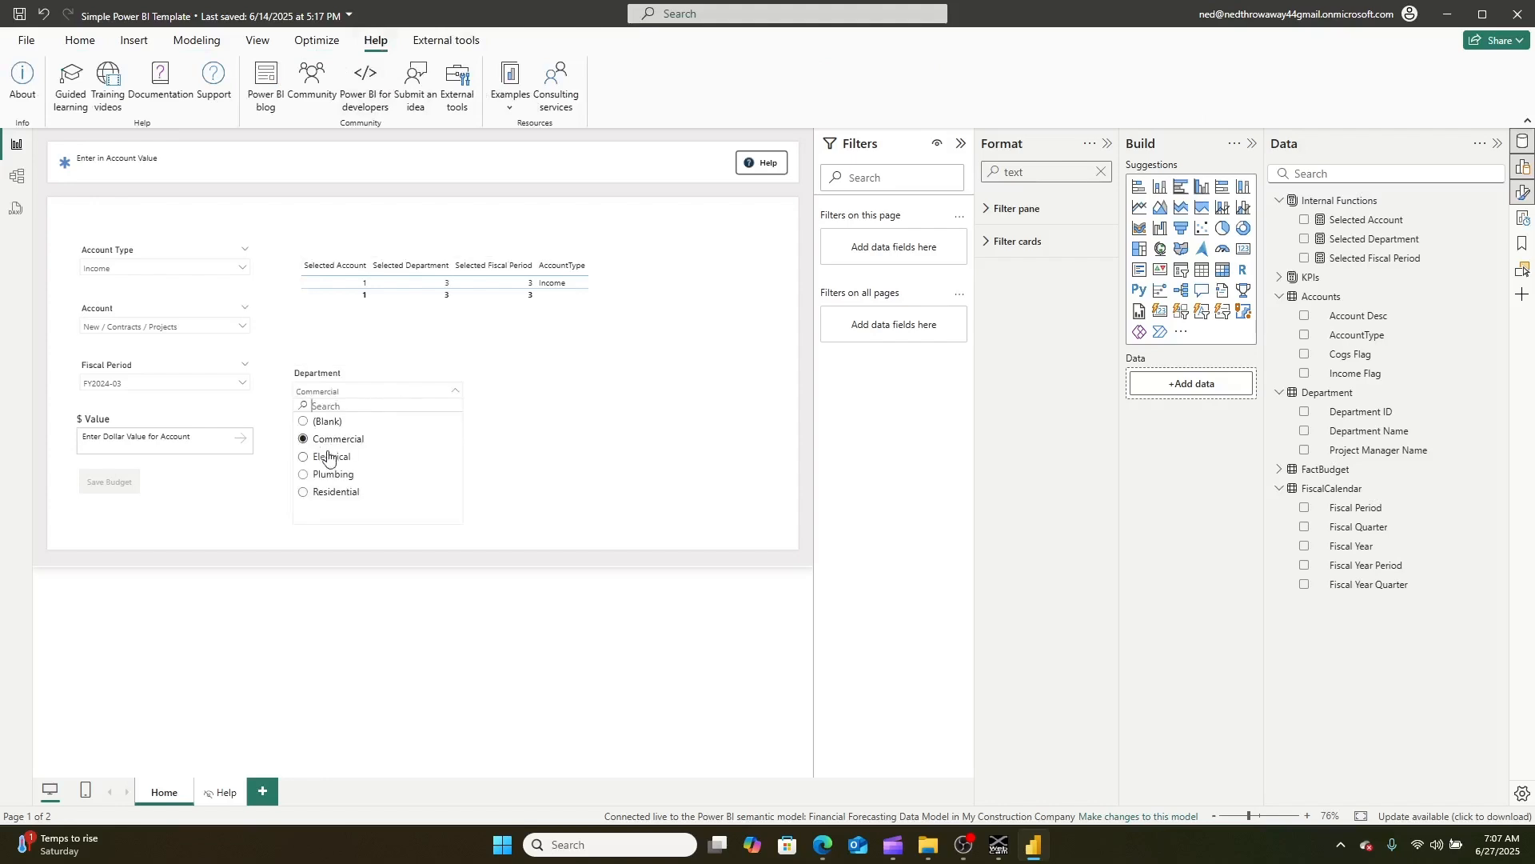
{"action": "left_click", "coordinate": [328, 457]}
{"action": "left_click", "coordinate": [345, 400]}
{"action": "left_click", "coordinate": [341, 392]}
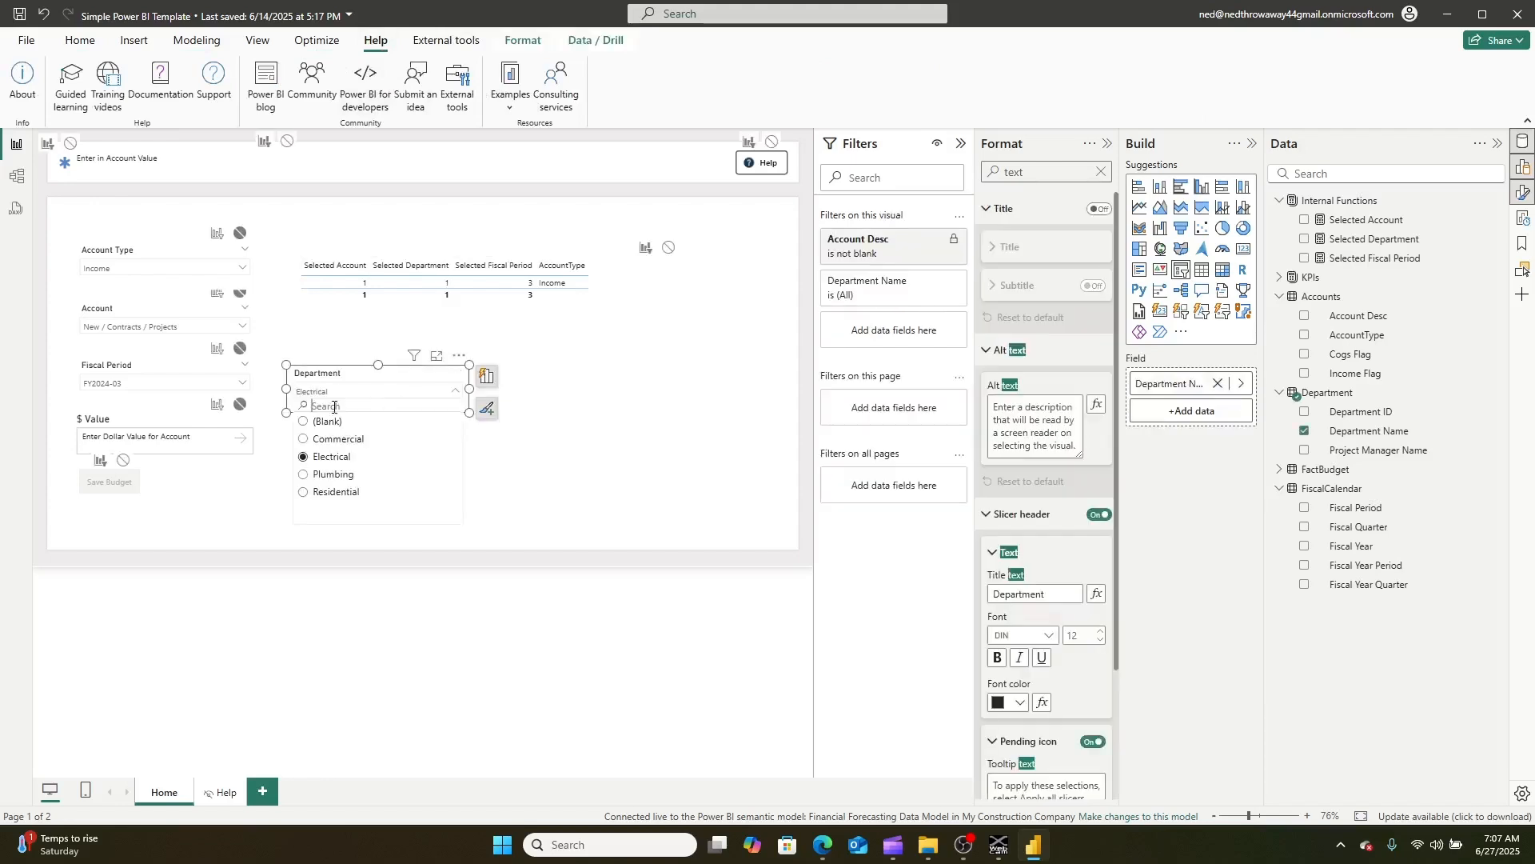
{"action": "left_click", "coordinate": [334, 475]}
{"action": "left_click", "coordinate": [430, 493]}
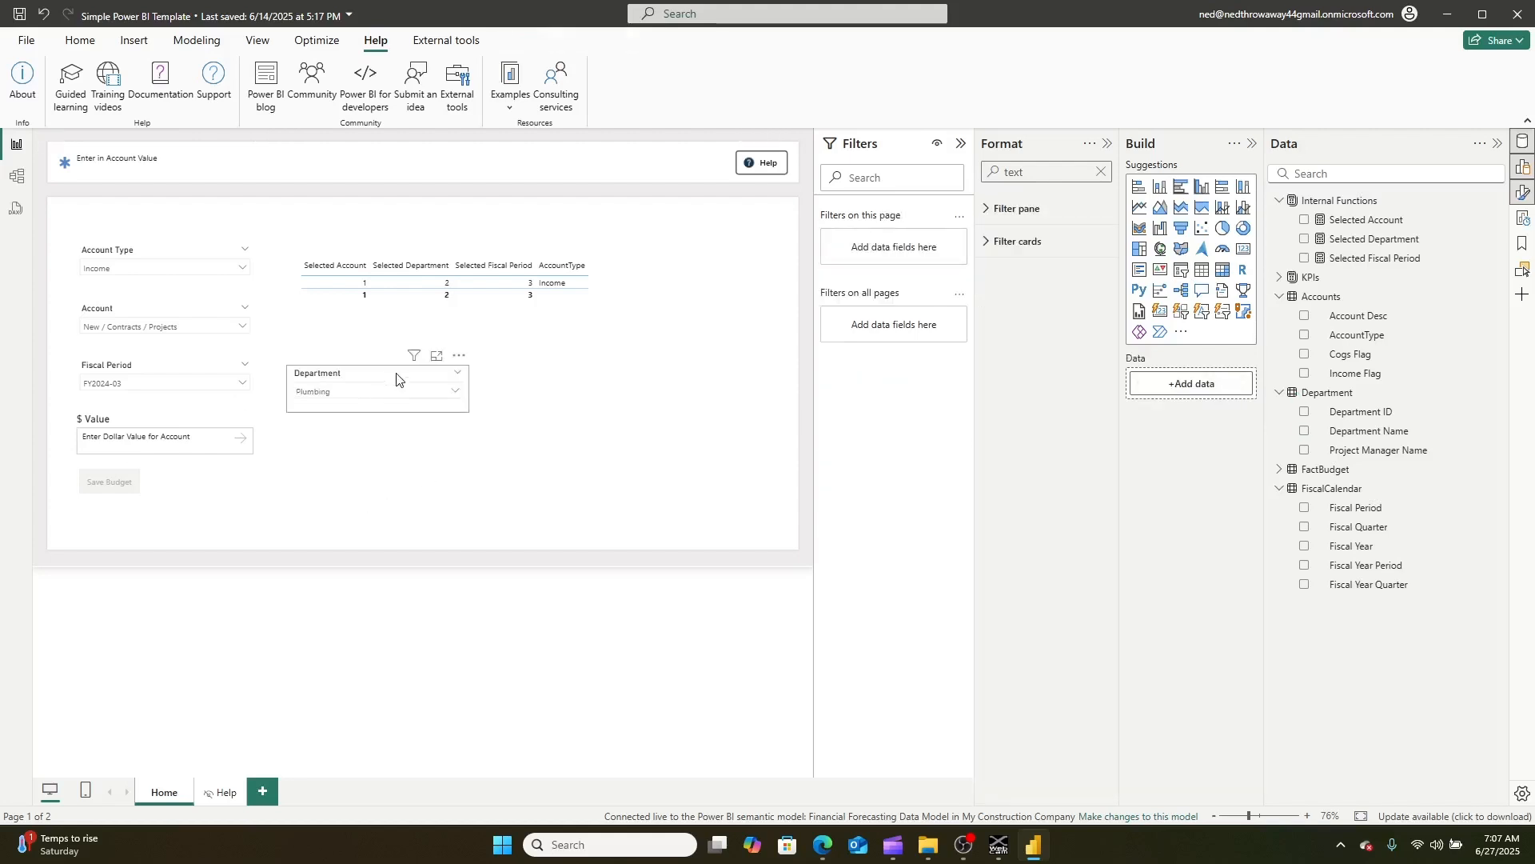
- Place the Department slicer above Account Type and shift the other slicers and the Save Budget button down to make room
{"action": "left_click_drag", "start_coordinate": [392, 375], "coordinate": [171, 213]}
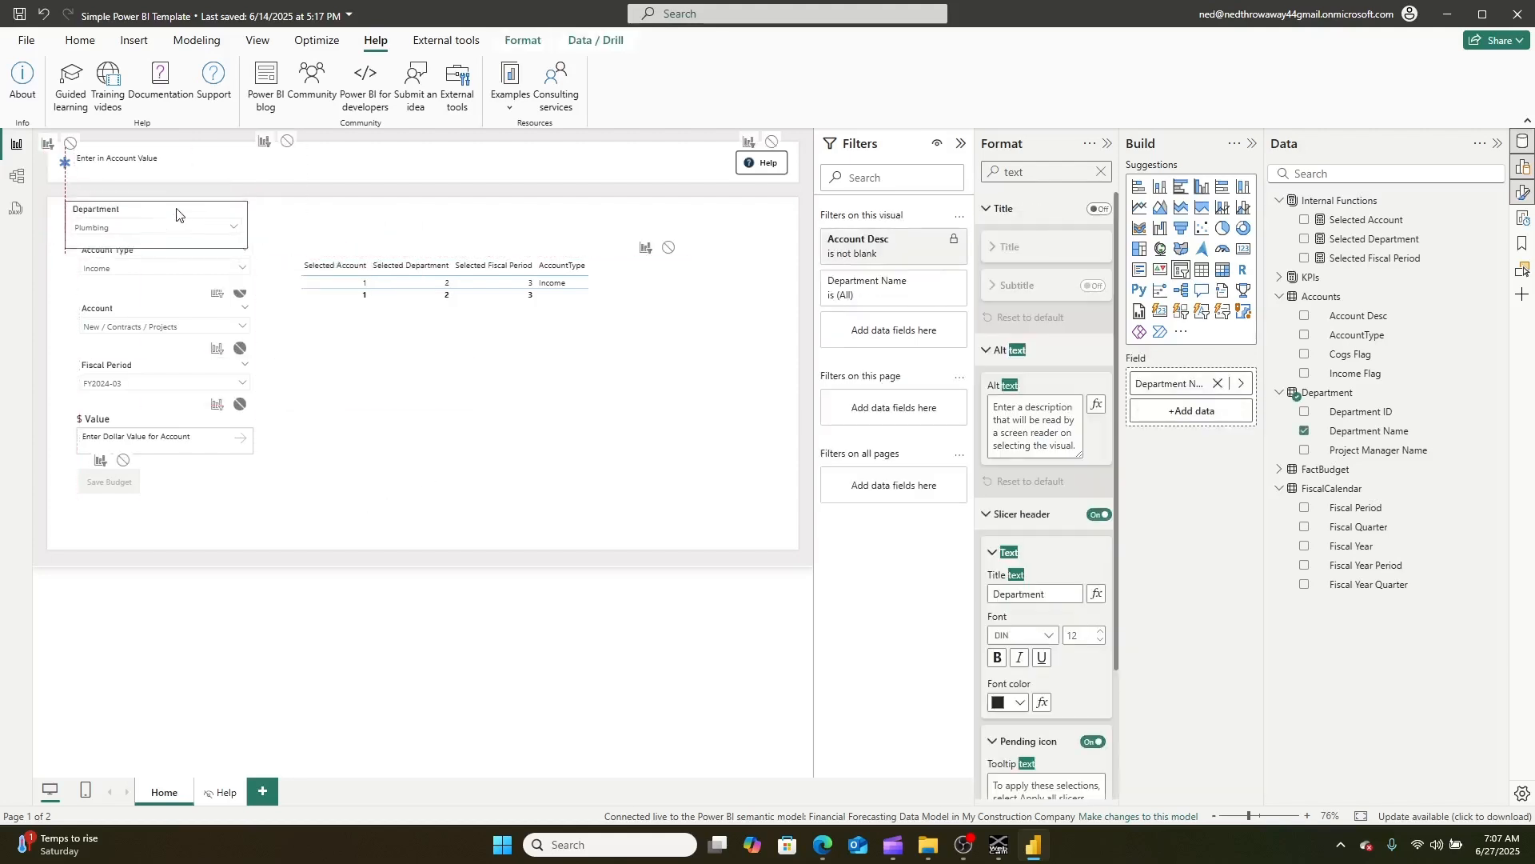
{"action": "left_click", "coordinate": [120, 269], "text": "ctrl"}
{"action": "left_click", "coordinate": [121, 318], "text": "ctrl"}
{"action": "left_click", "coordinate": [115, 384], "text": "ctrl"}
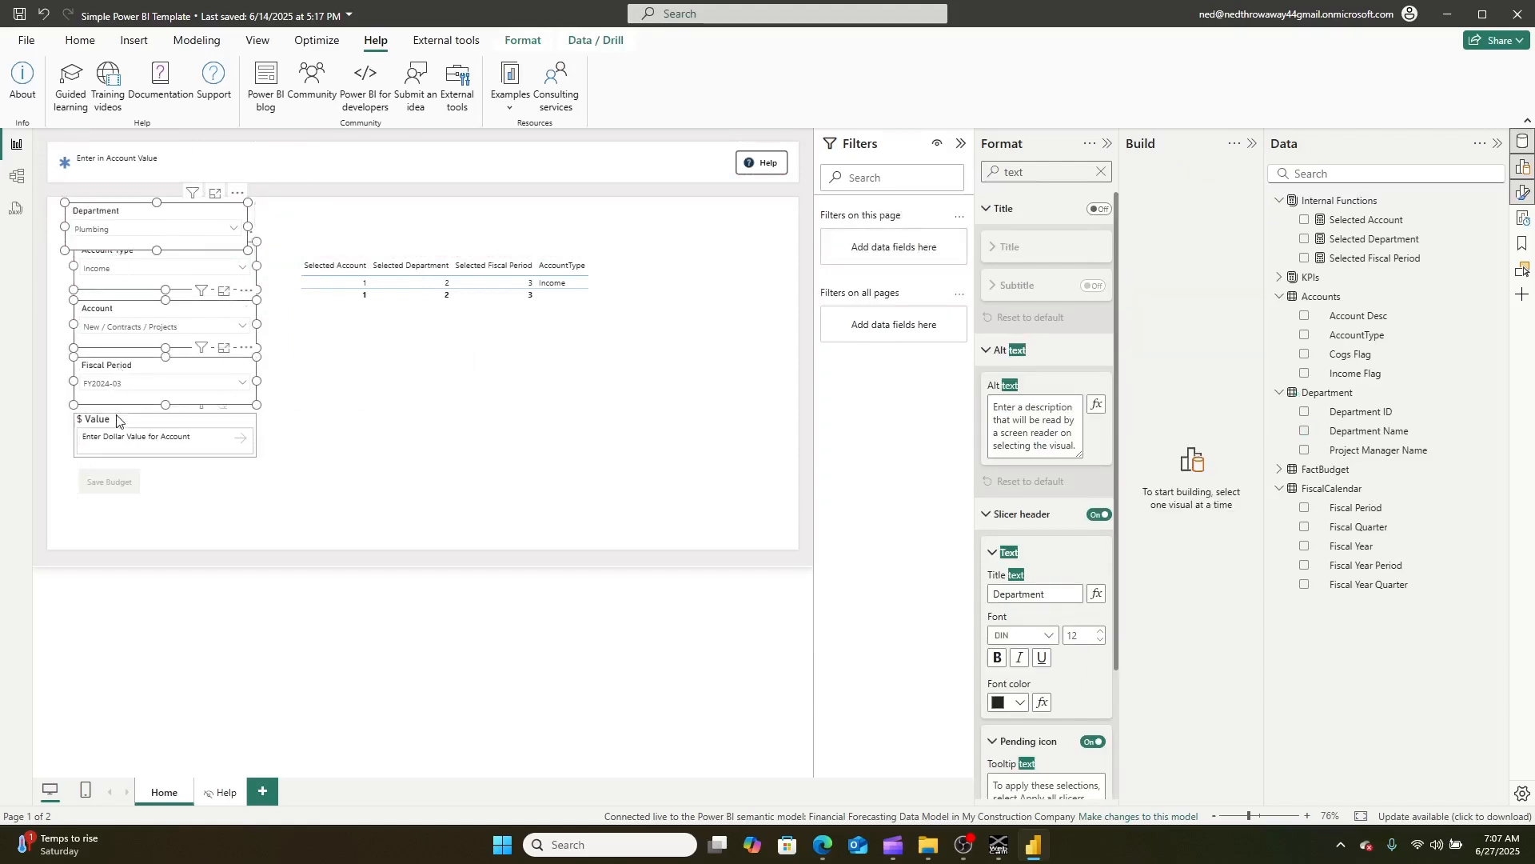
{"action": "left_click", "coordinate": [118, 433], "text": "ctrl"}
{"action": "left_click", "coordinate": [115, 485], "text": "ctrl"}
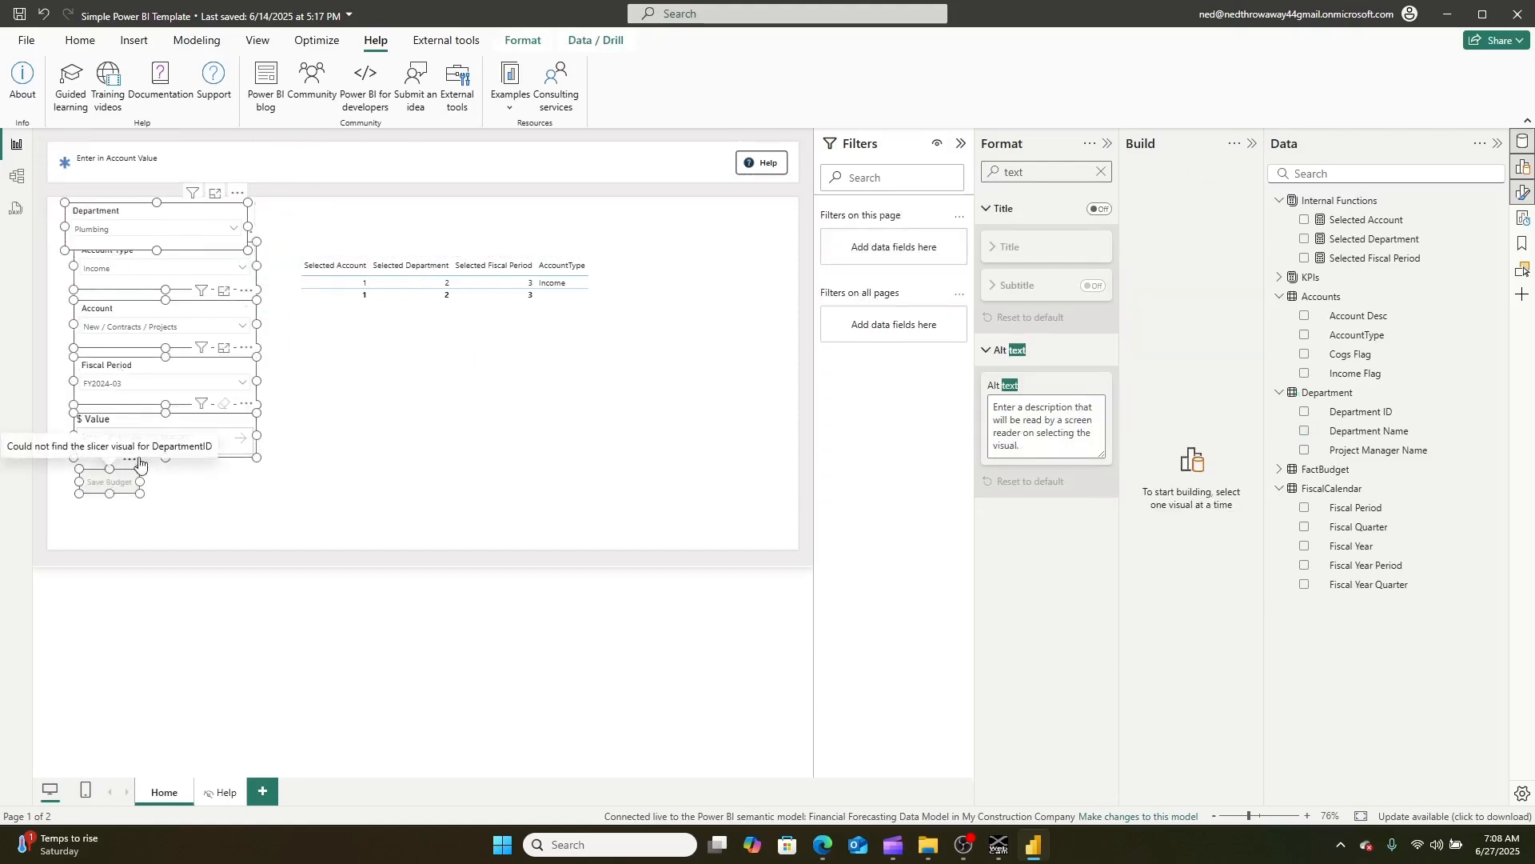
{"action": "left_click_drag", "start_coordinate": [213, 427], "coordinate": [204, 461]}
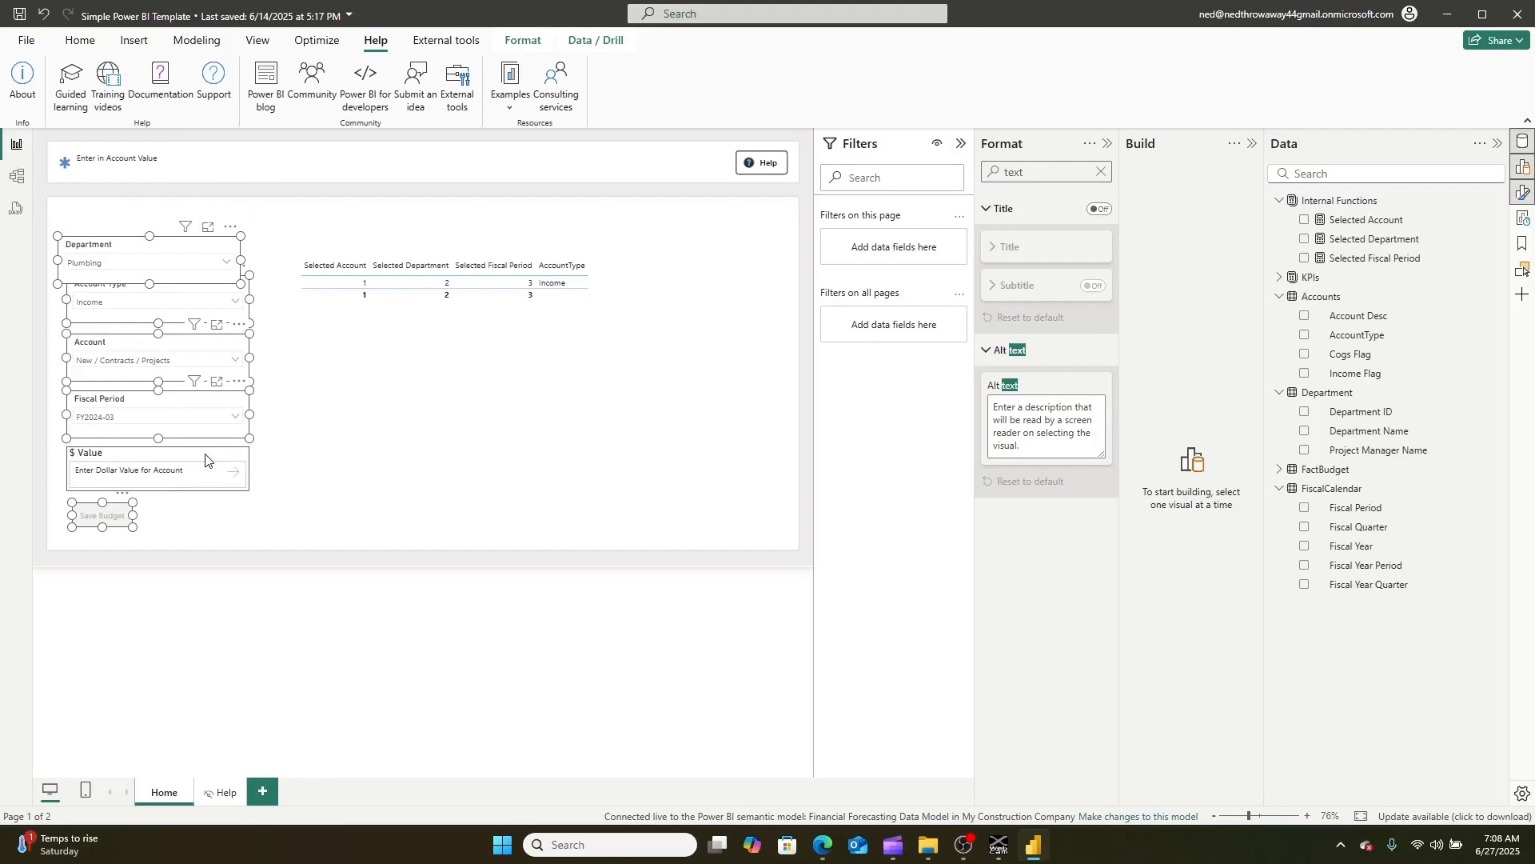
{"action": "left_click", "coordinate": [330, 452]}
{"action": "left_click_drag", "start_coordinate": [140, 240], "coordinate": [149, 213]}
{"action": "left_click", "coordinate": [479, 469]}
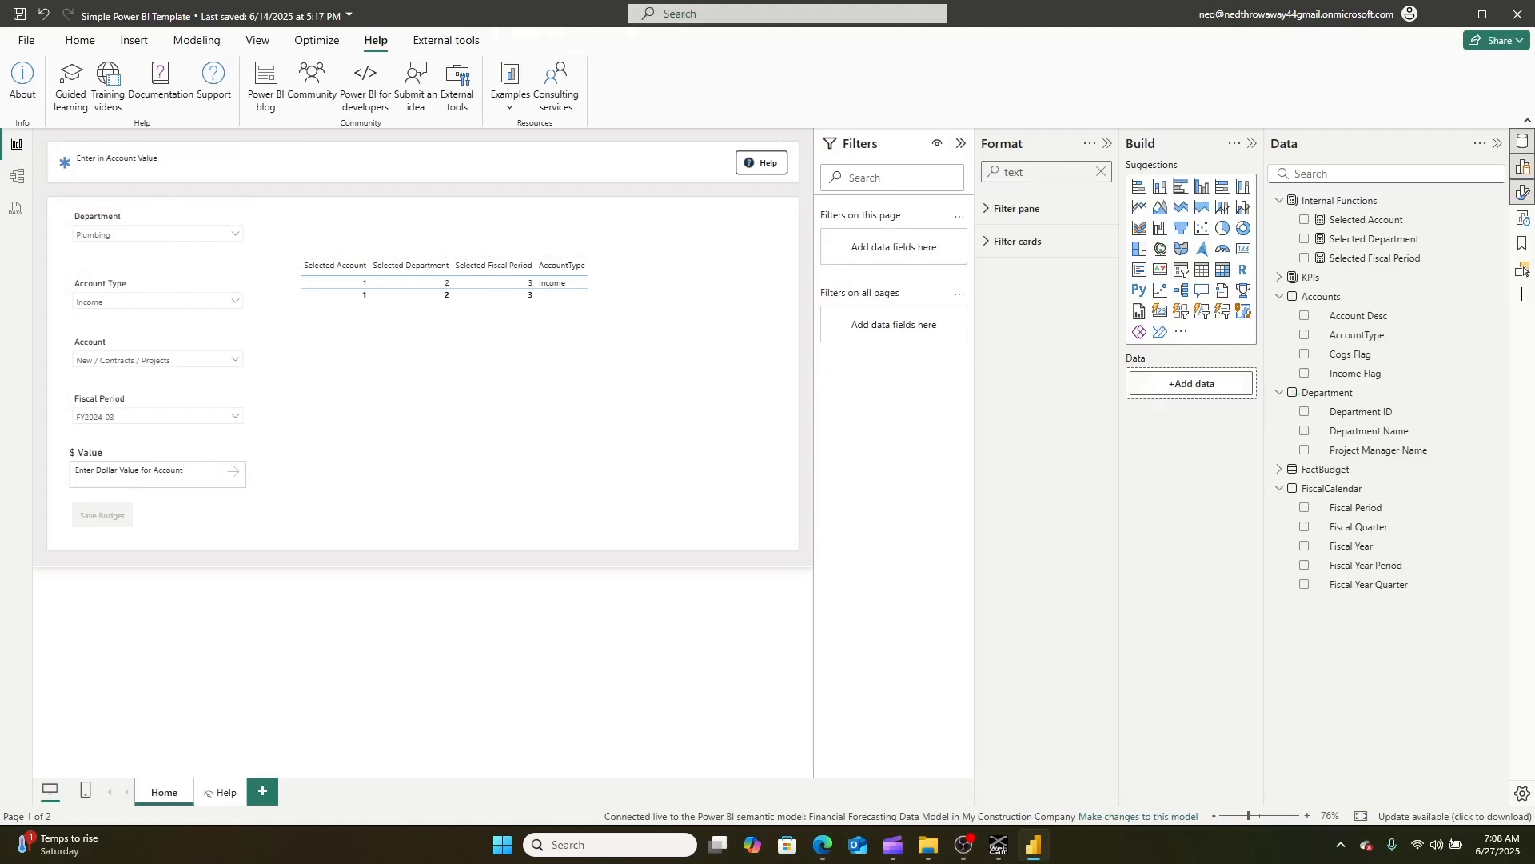
- Turn off interaction editing for the Department slicer and deselect it
{"action": "left_click", "coordinate": [175, 231]}
{"action": "left_click", "coordinate": [518, 42]}
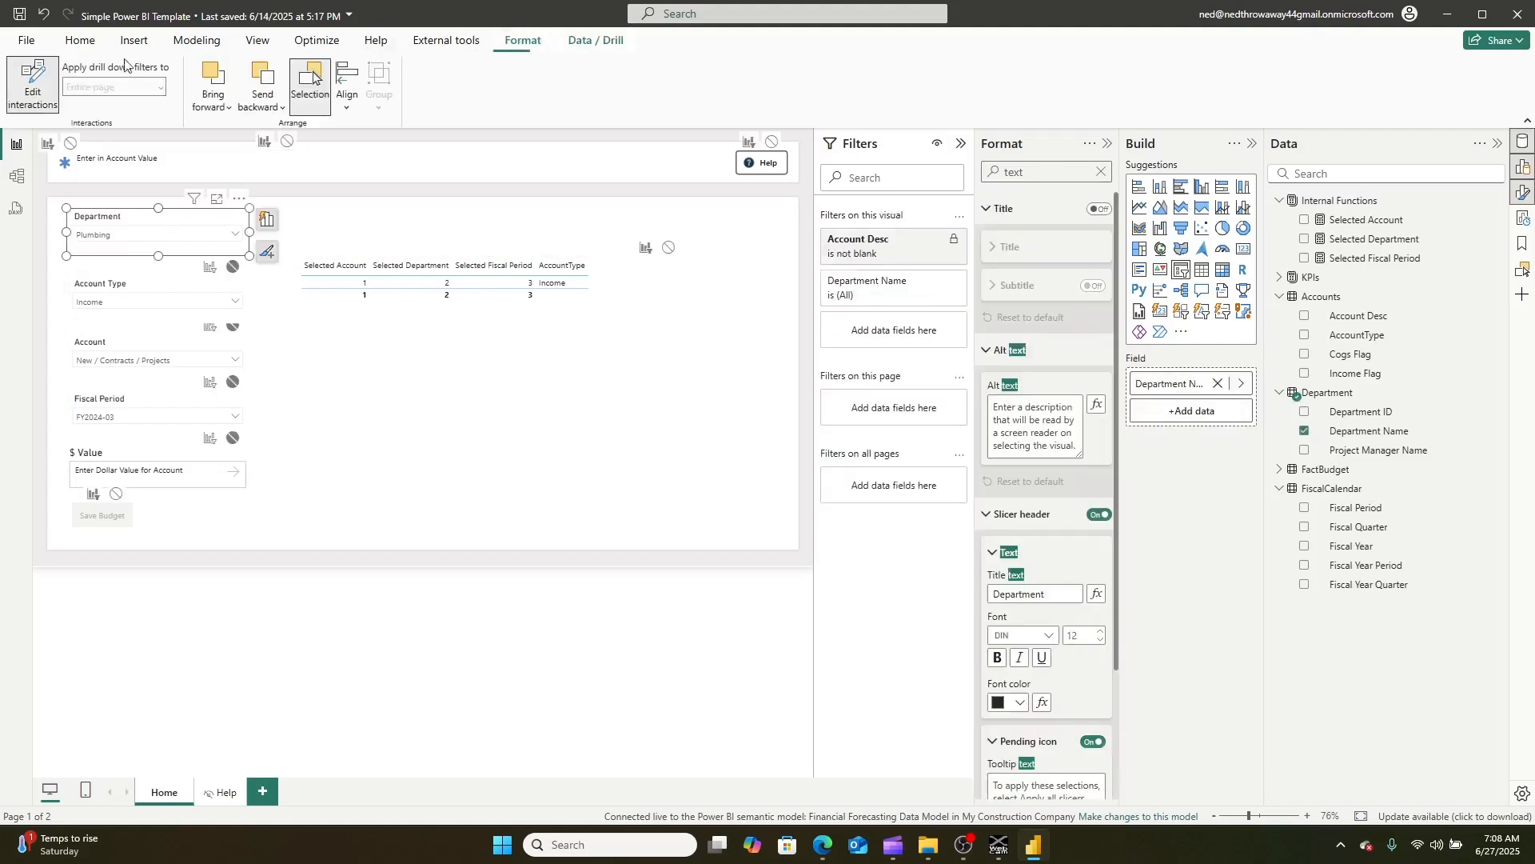
{"action": "left_click", "coordinate": [24, 80]}
{"action": "left_click", "coordinate": [372, 415]}
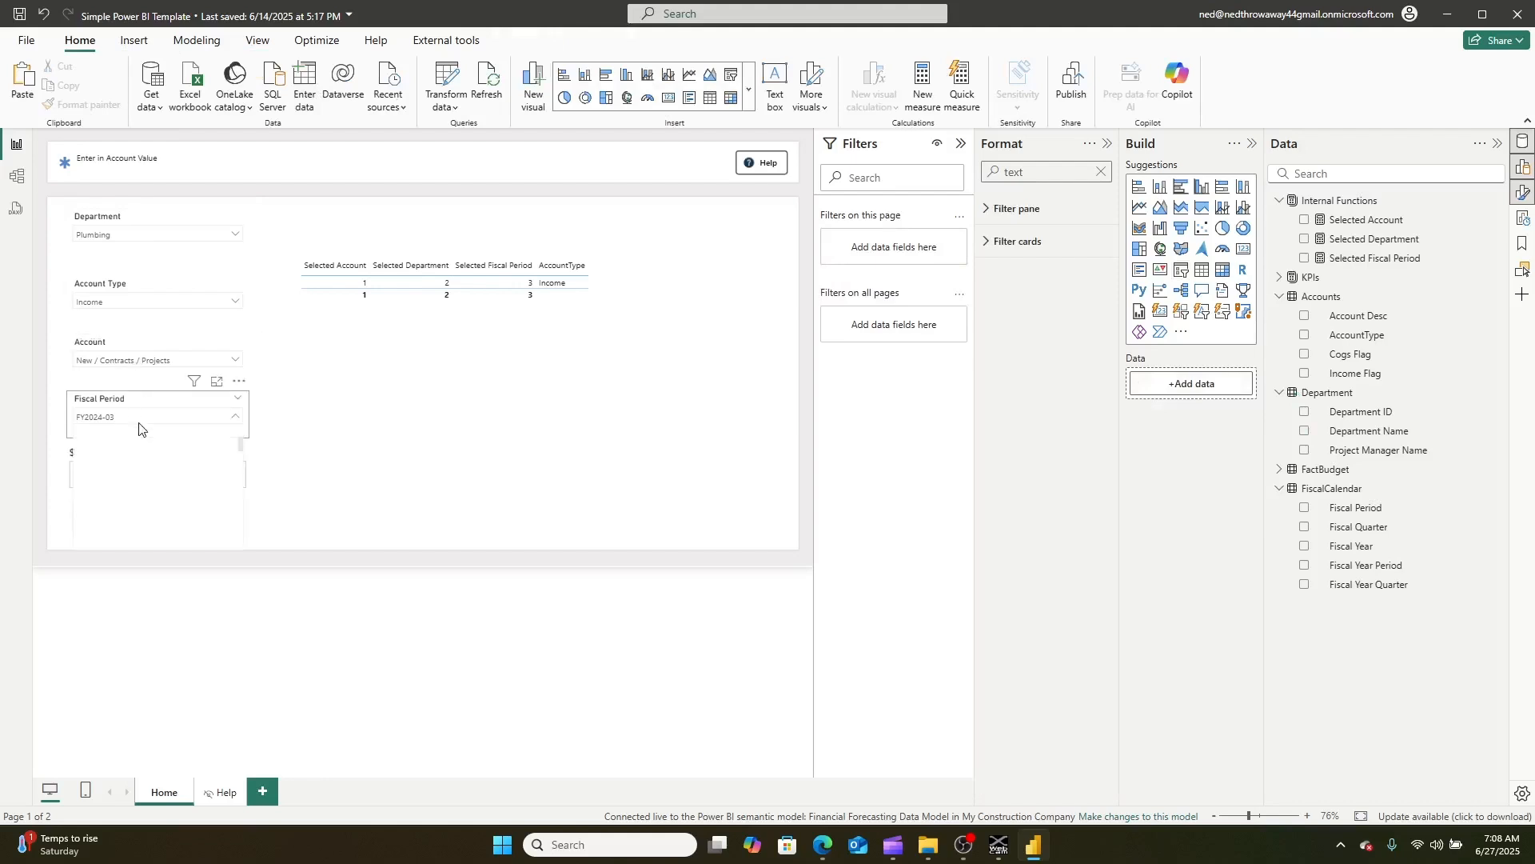
- In the Save Budget button's action settings, bind the DepartmentID parameter to the Selected Department measure from Internal Functions as a field value
{"action": "left_click", "coordinate": [190, 469]}
{"action": "left_click", "coordinate": [96, 483]}
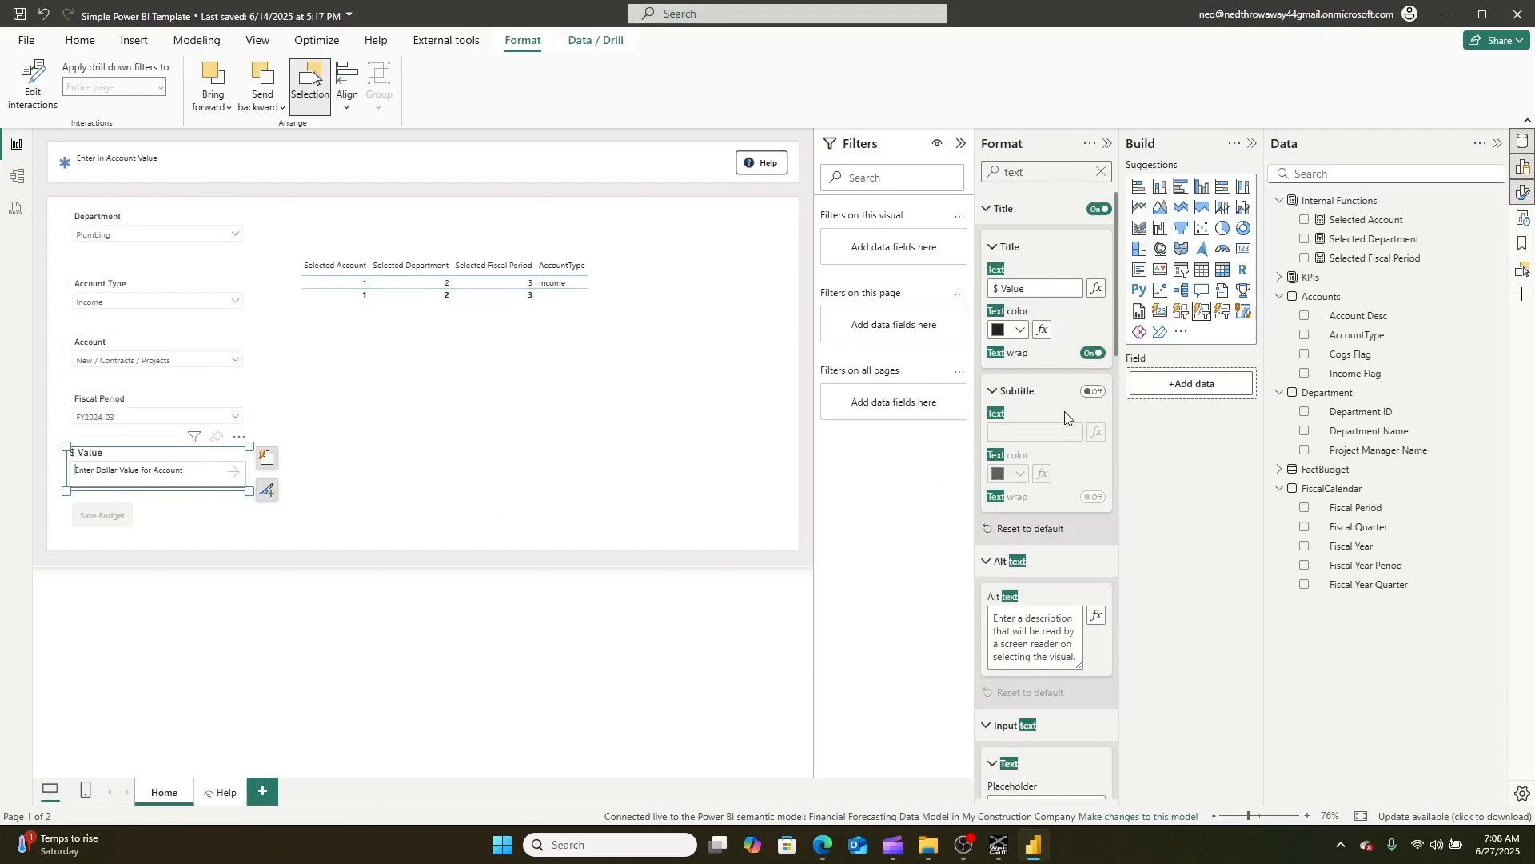
{"action": "scroll", "coordinate": [1065, 417], "scroll_direction": "down", "scroll_amount": 10}
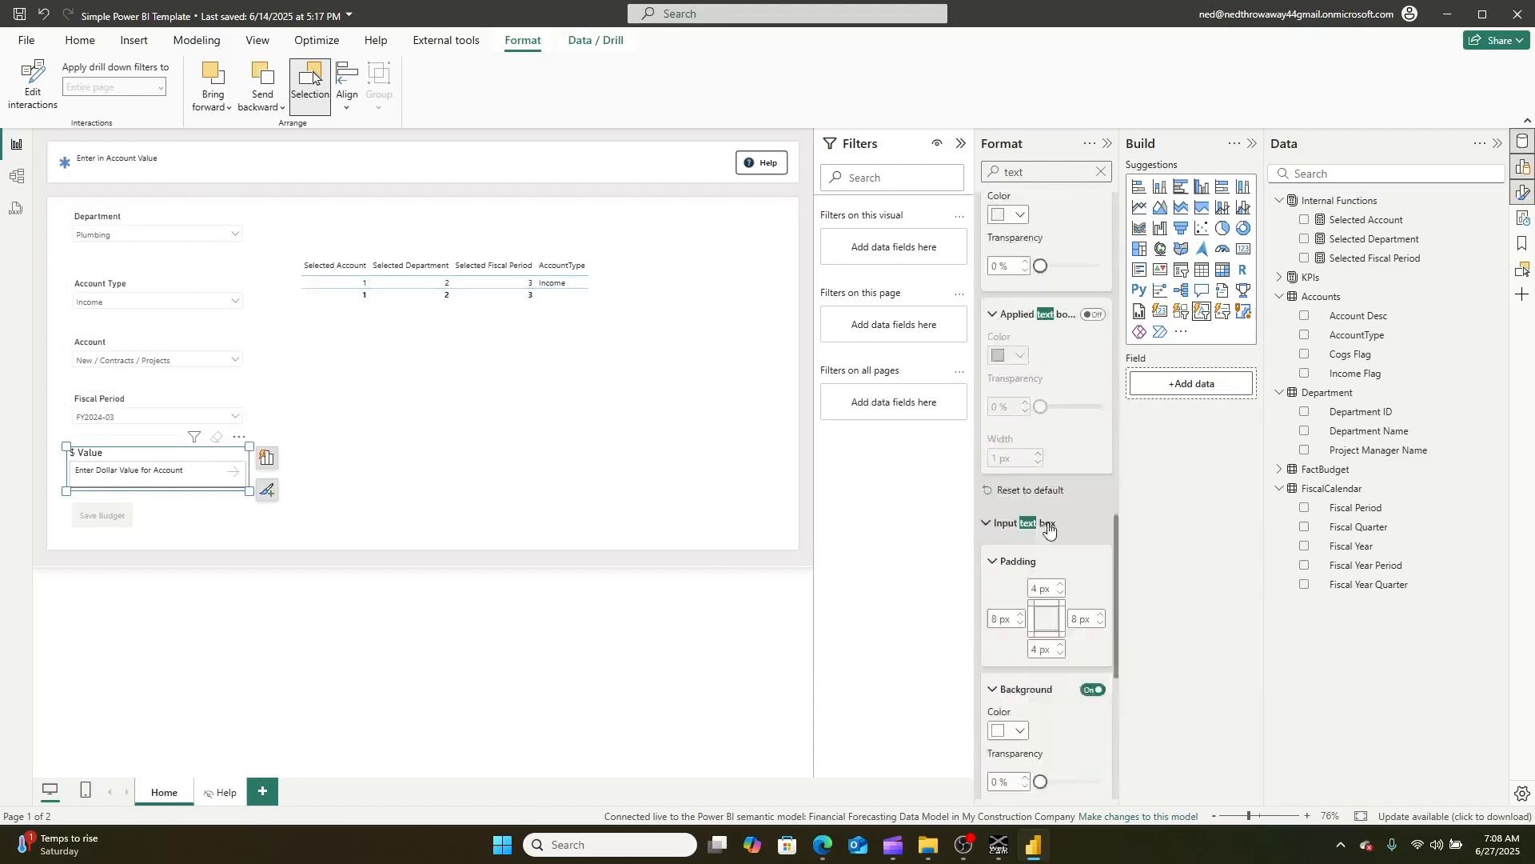
{"action": "left_click", "coordinate": [117, 541]}
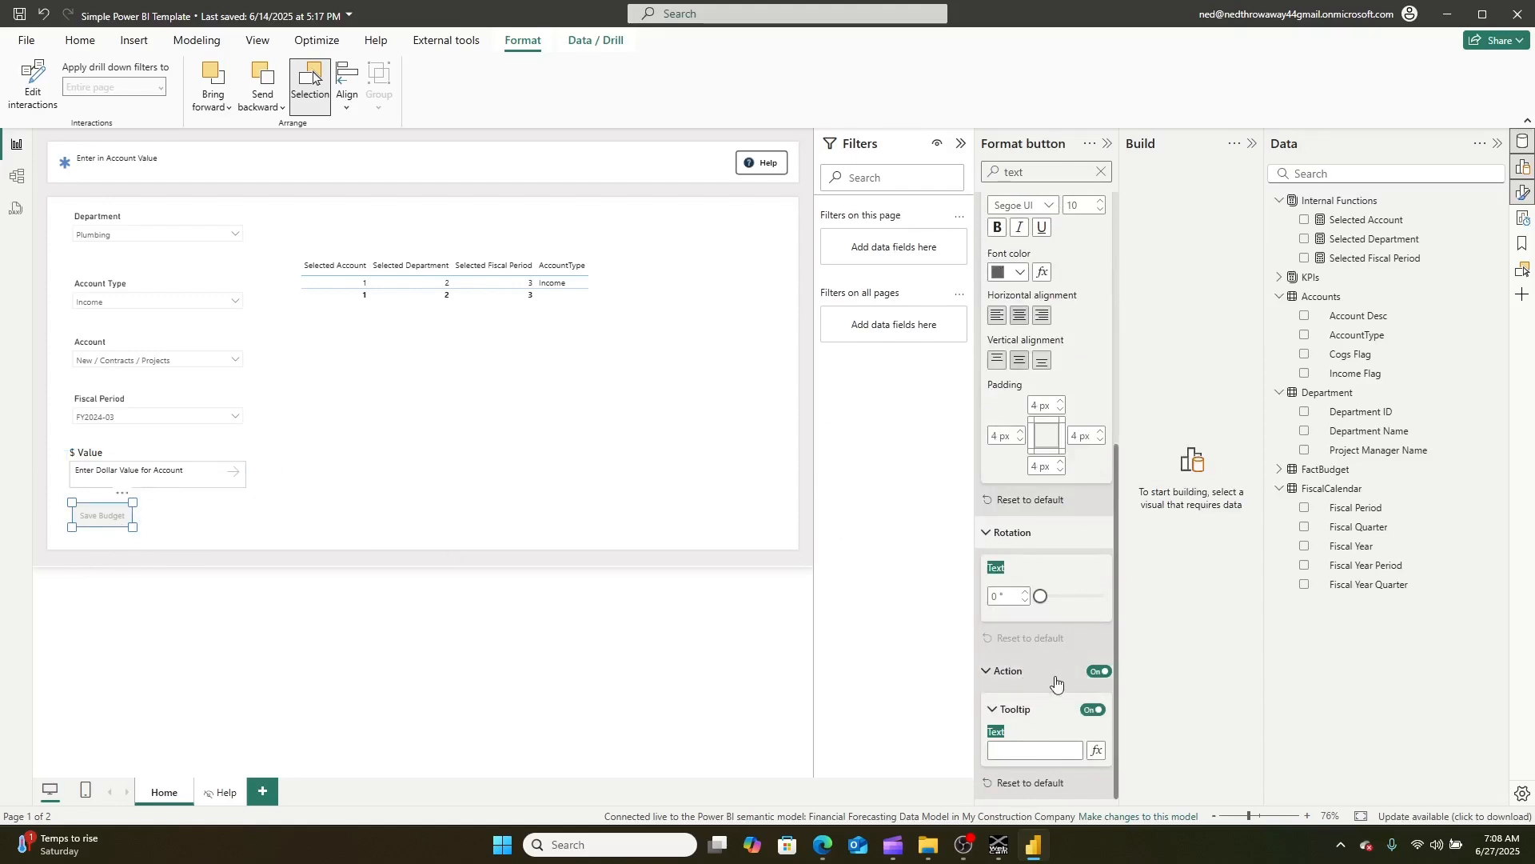
{"action": "scroll", "coordinate": [1053, 593], "scroll_direction": "up", "scroll_amount": 3}
{"action": "scroll", "coordinate": [1049, 589], "scroll_direction": "down", "scroll_amount": 3}
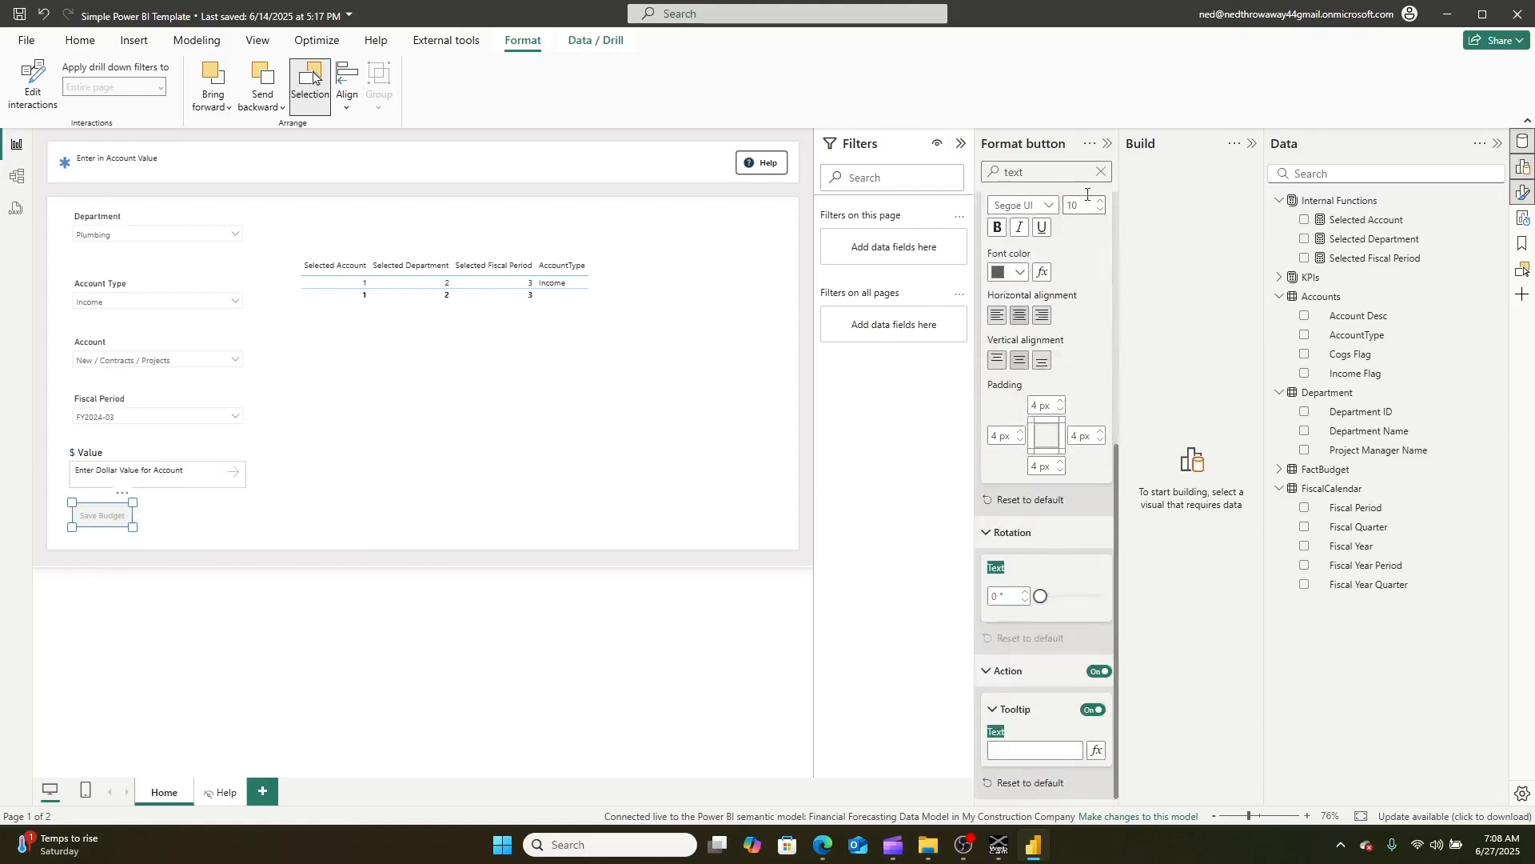
{"action": "left_click", "coordinate": [1101, 171]}
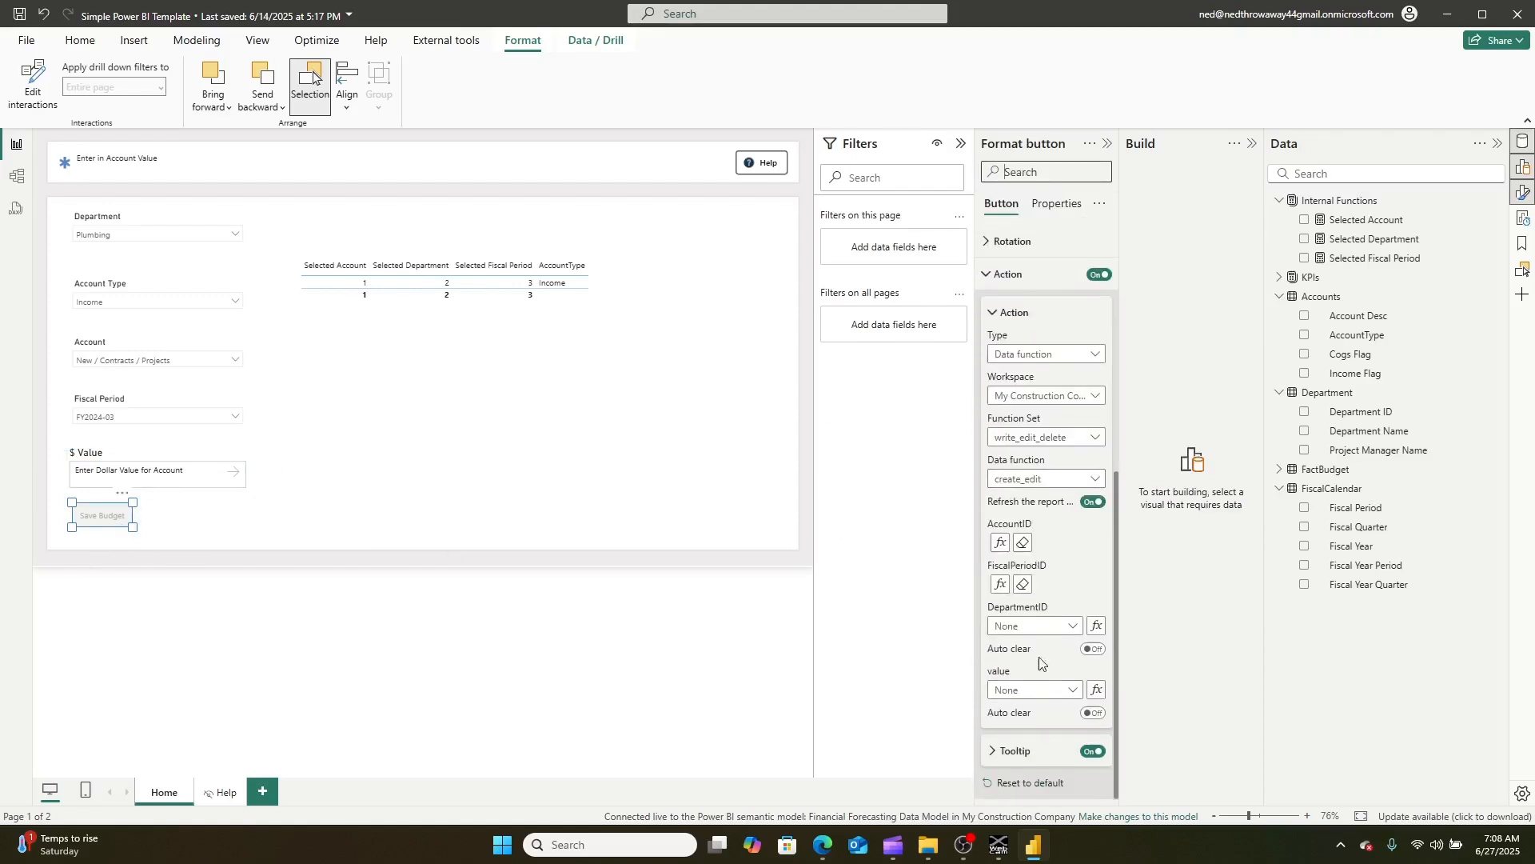
{"action": "left_click", "coordinate": [1097, 626]}
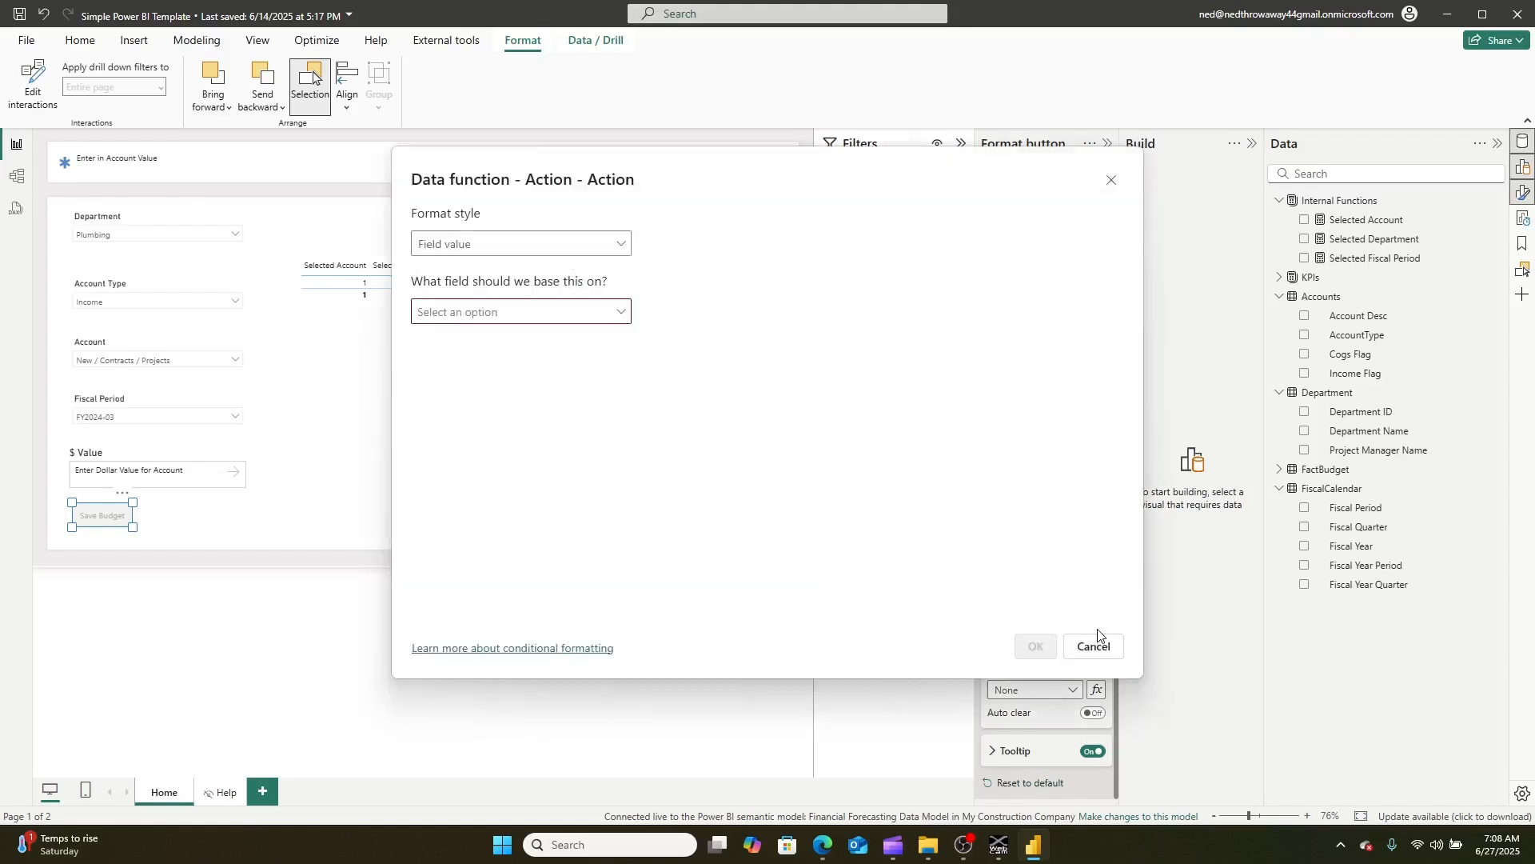
{"action": "left_click", "coordinate": [586, 313]}
{"action": "left_click", "coordinate": [445, 397]}
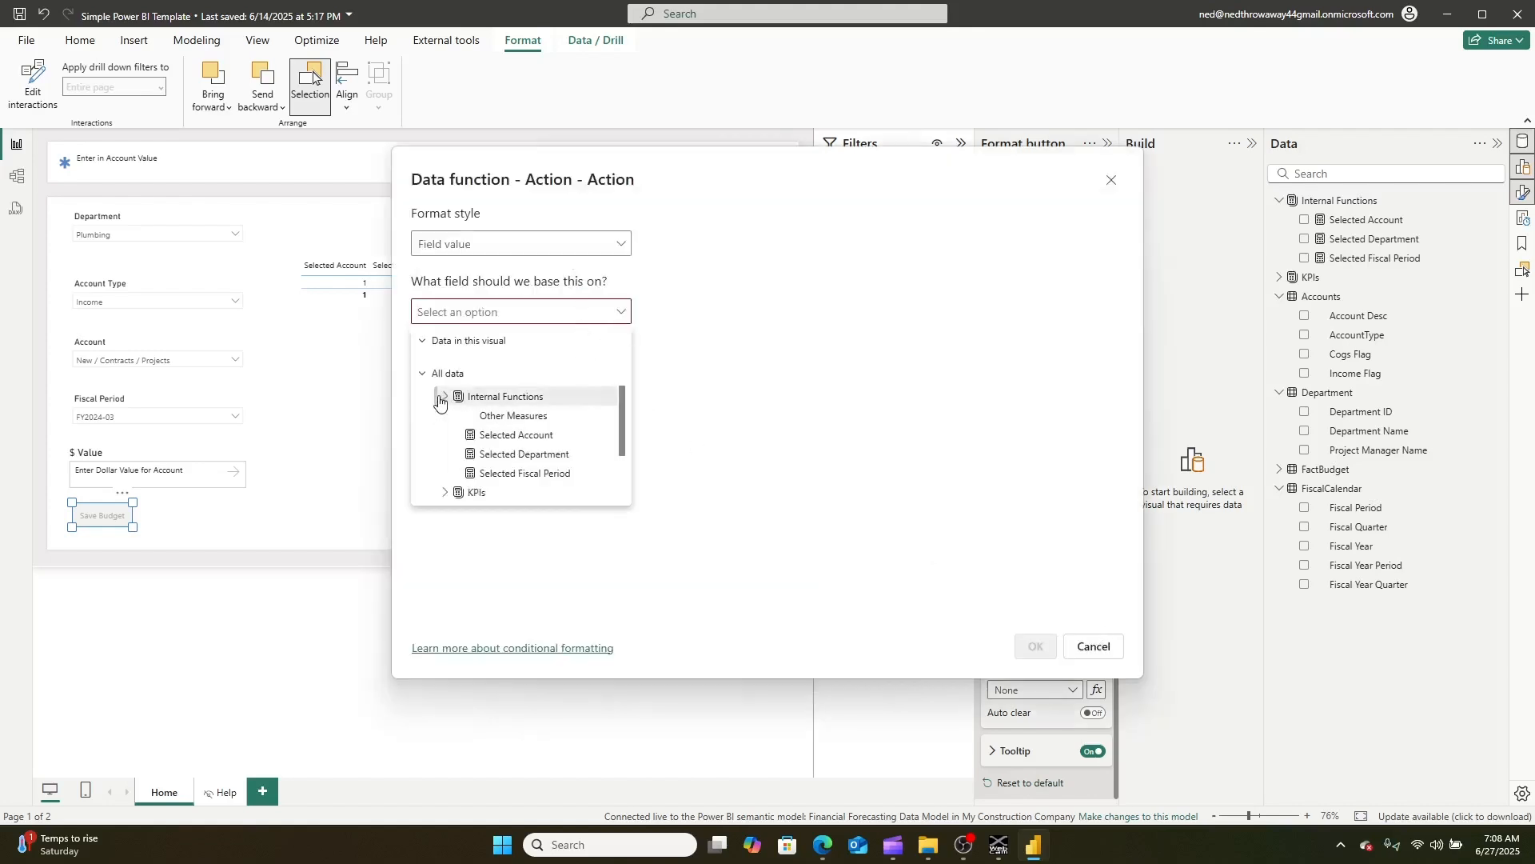
{"action": "left_click", "coordinate": [531, 455]}
{"action": "left_click", "coordinate": [1036, 647]}
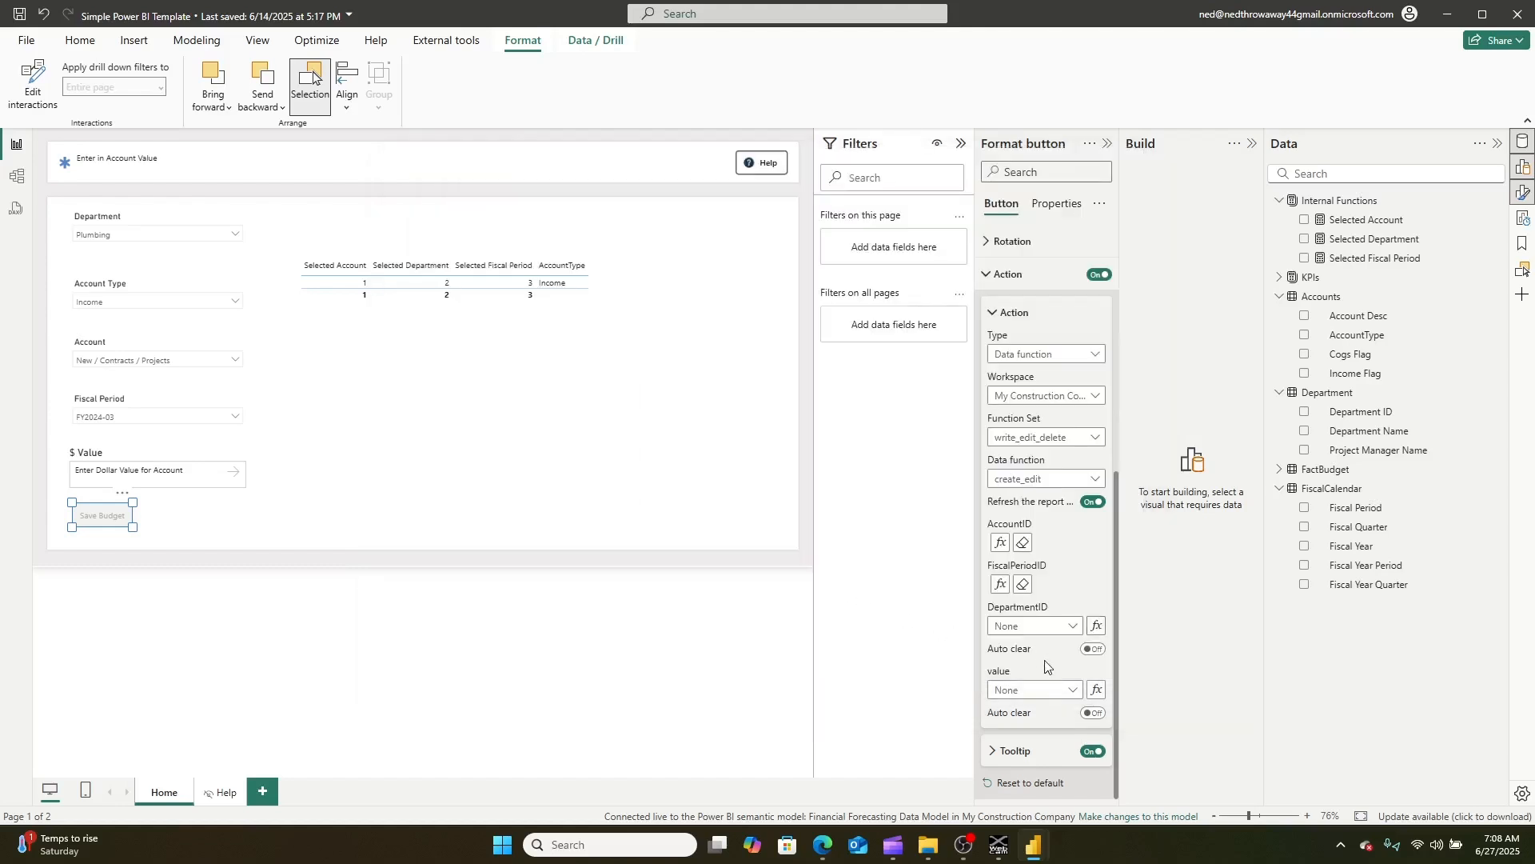
- Bind the Save Budget function's value parameter to the $ Value slicer and deselect the button
{"action": "left_click", "coordinate": [1067, 694]}
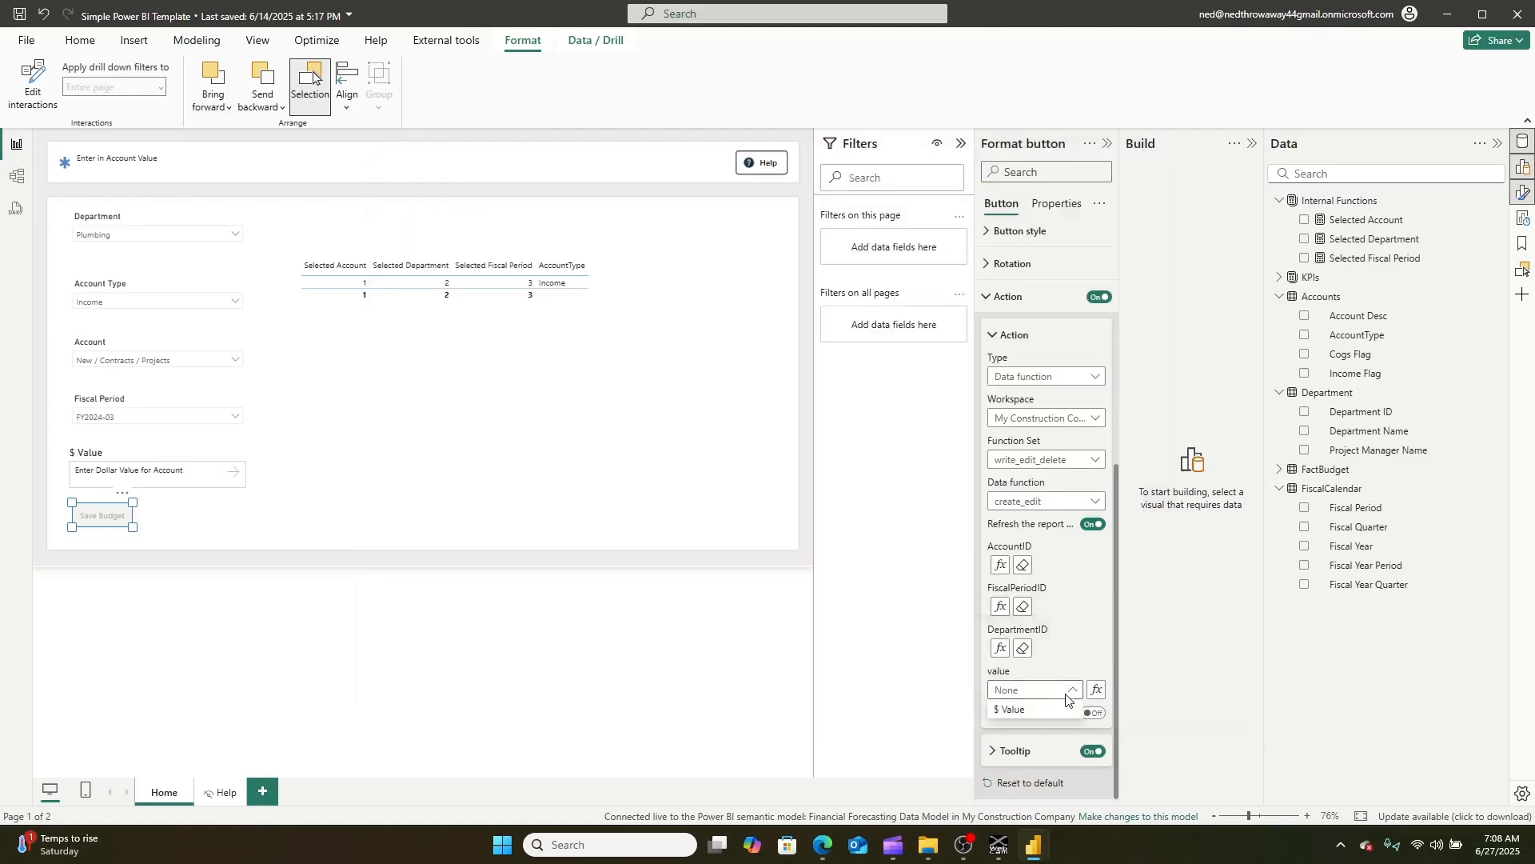
{"action": "left_click", "coordinate": [1010, 710]}
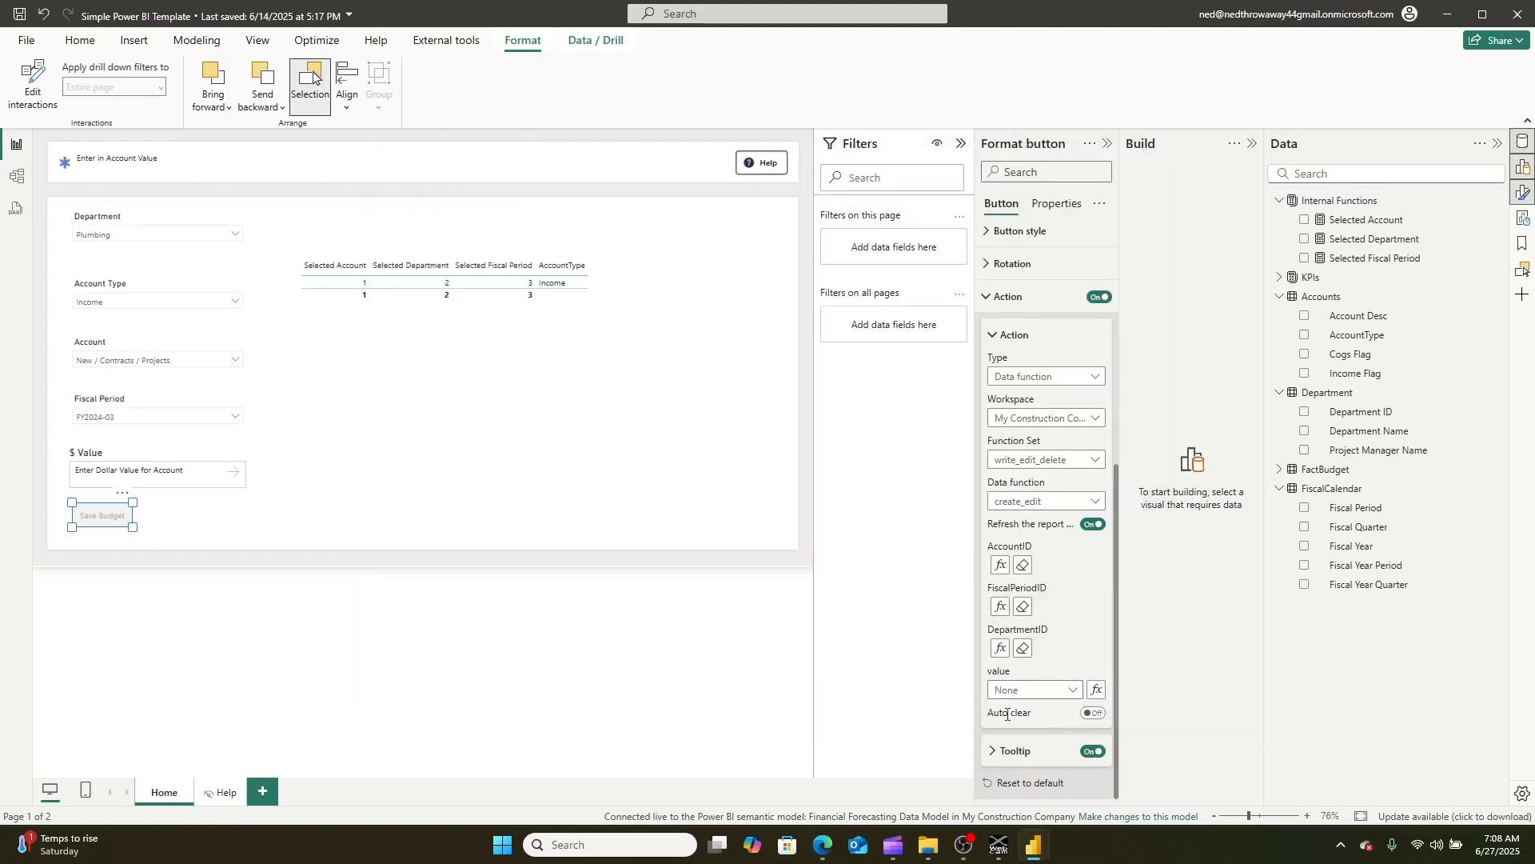
{"action": "left_click", "coordinate": [446, 444]}
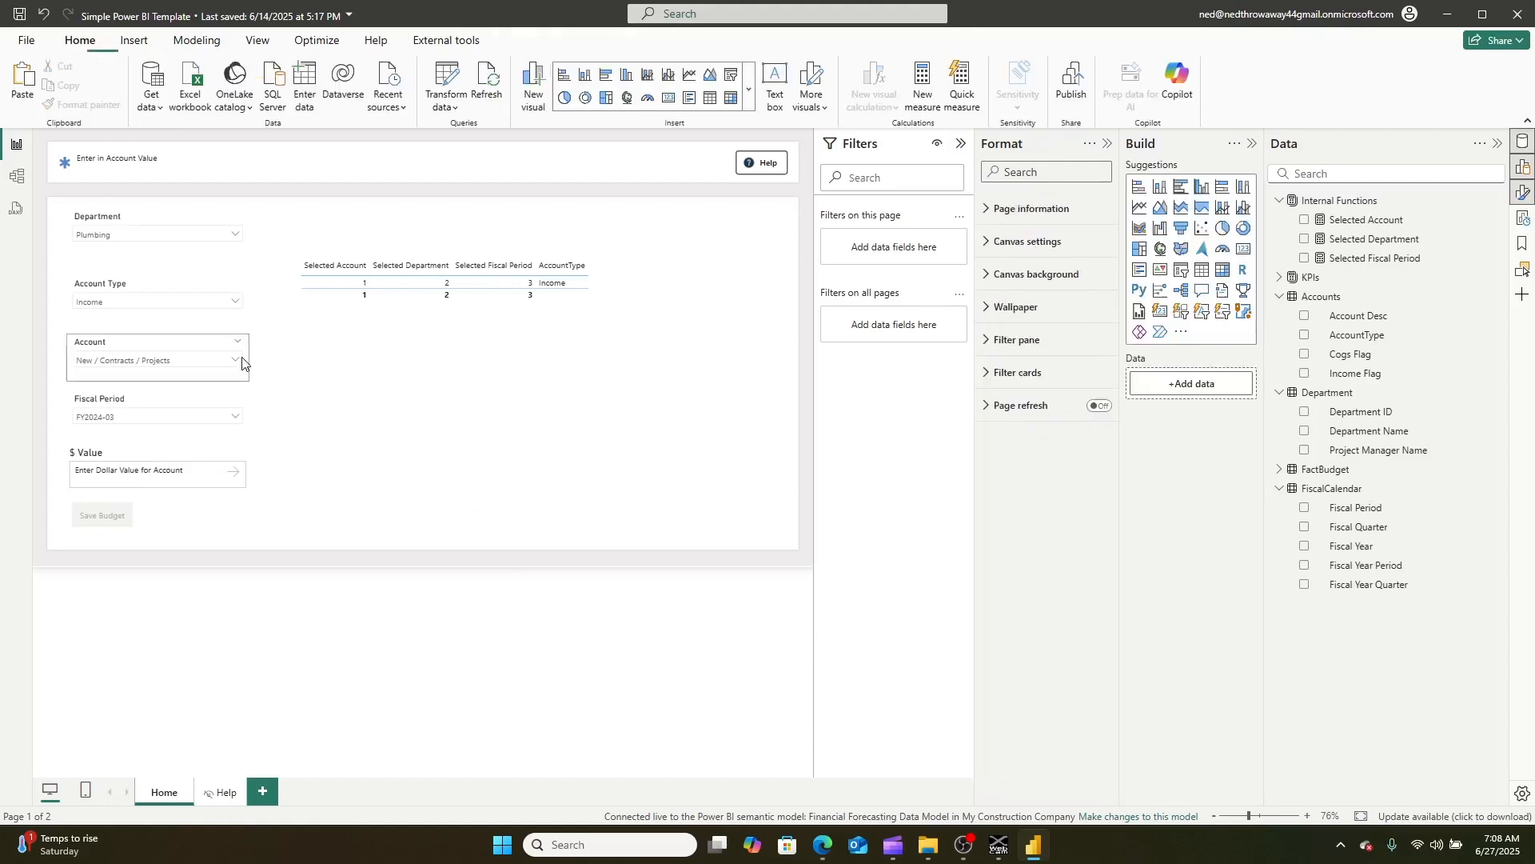
- Set the slicers to Department Commercial, Account New / Contracts / Projects and Fiscal Period FY2024-03
{"action": "left_click", "coordinate": [124, 237]}
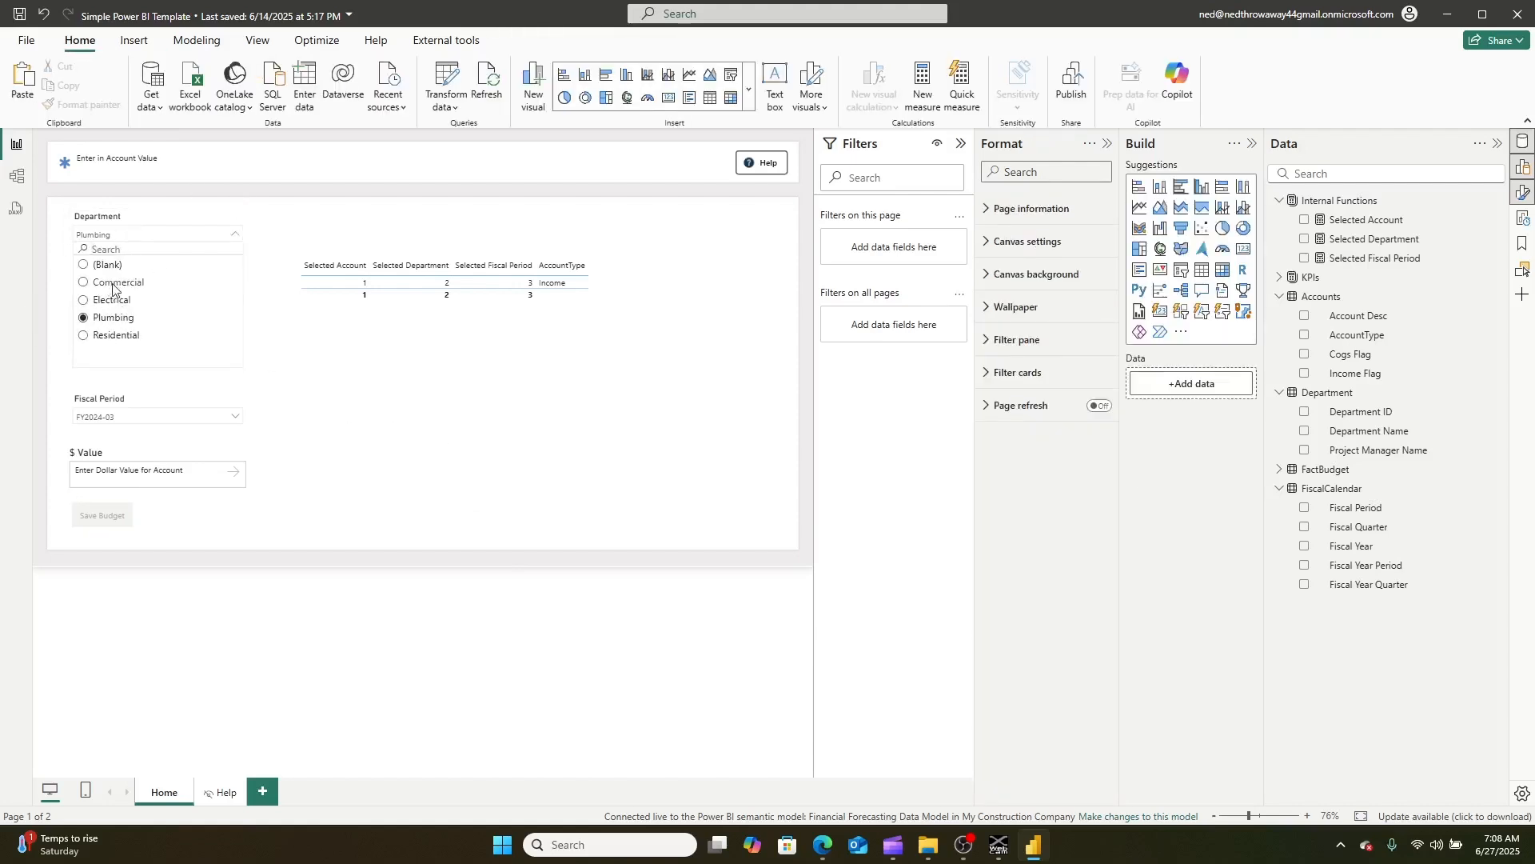
{"action": "left_click", "coordinate": [112, 282]}
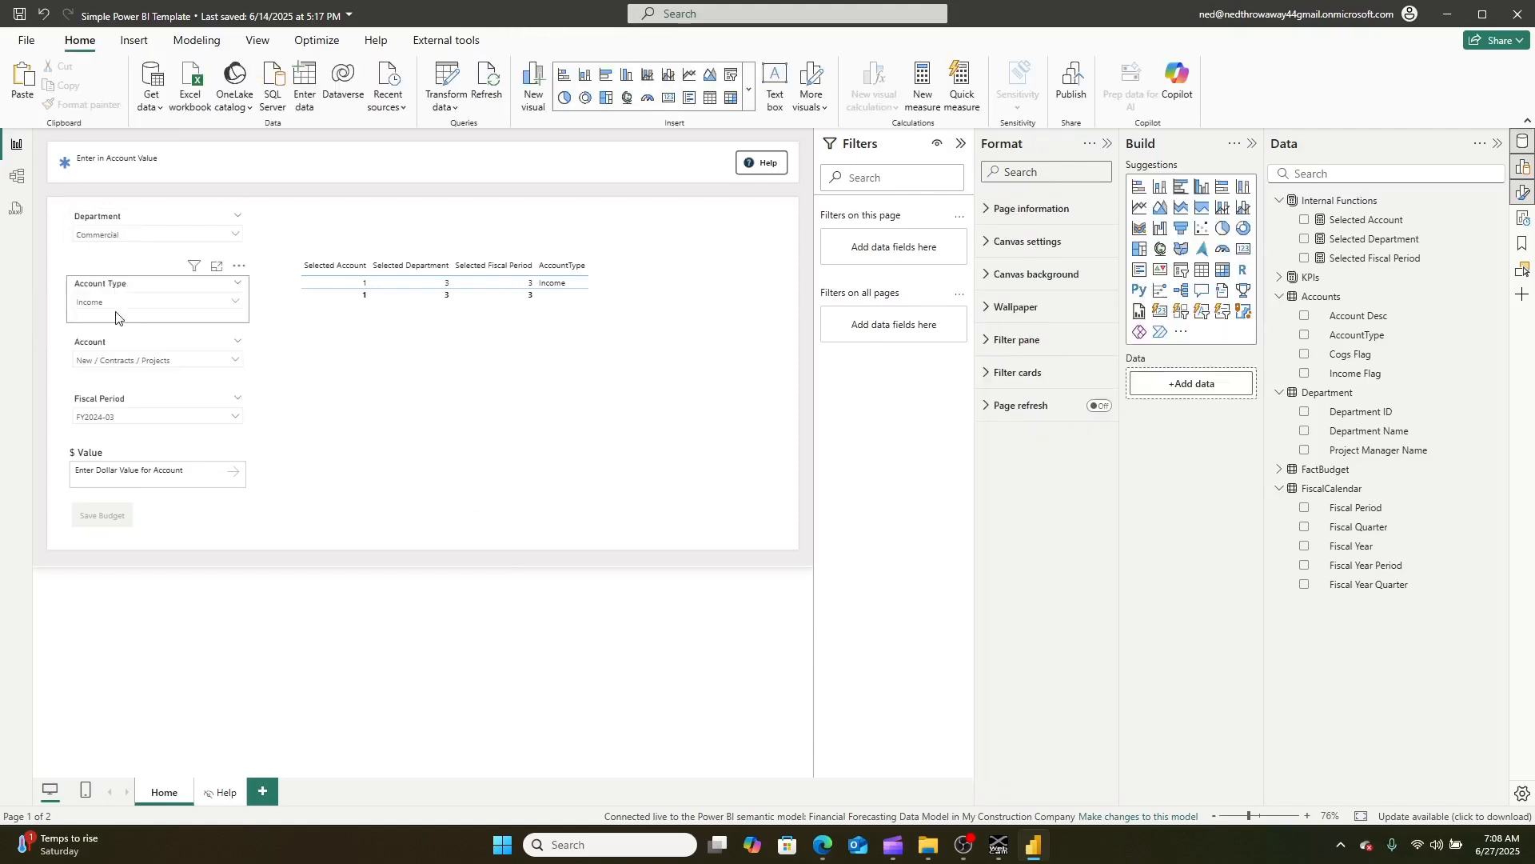
{"action": "left_click", "coordinate": [122, 362]}
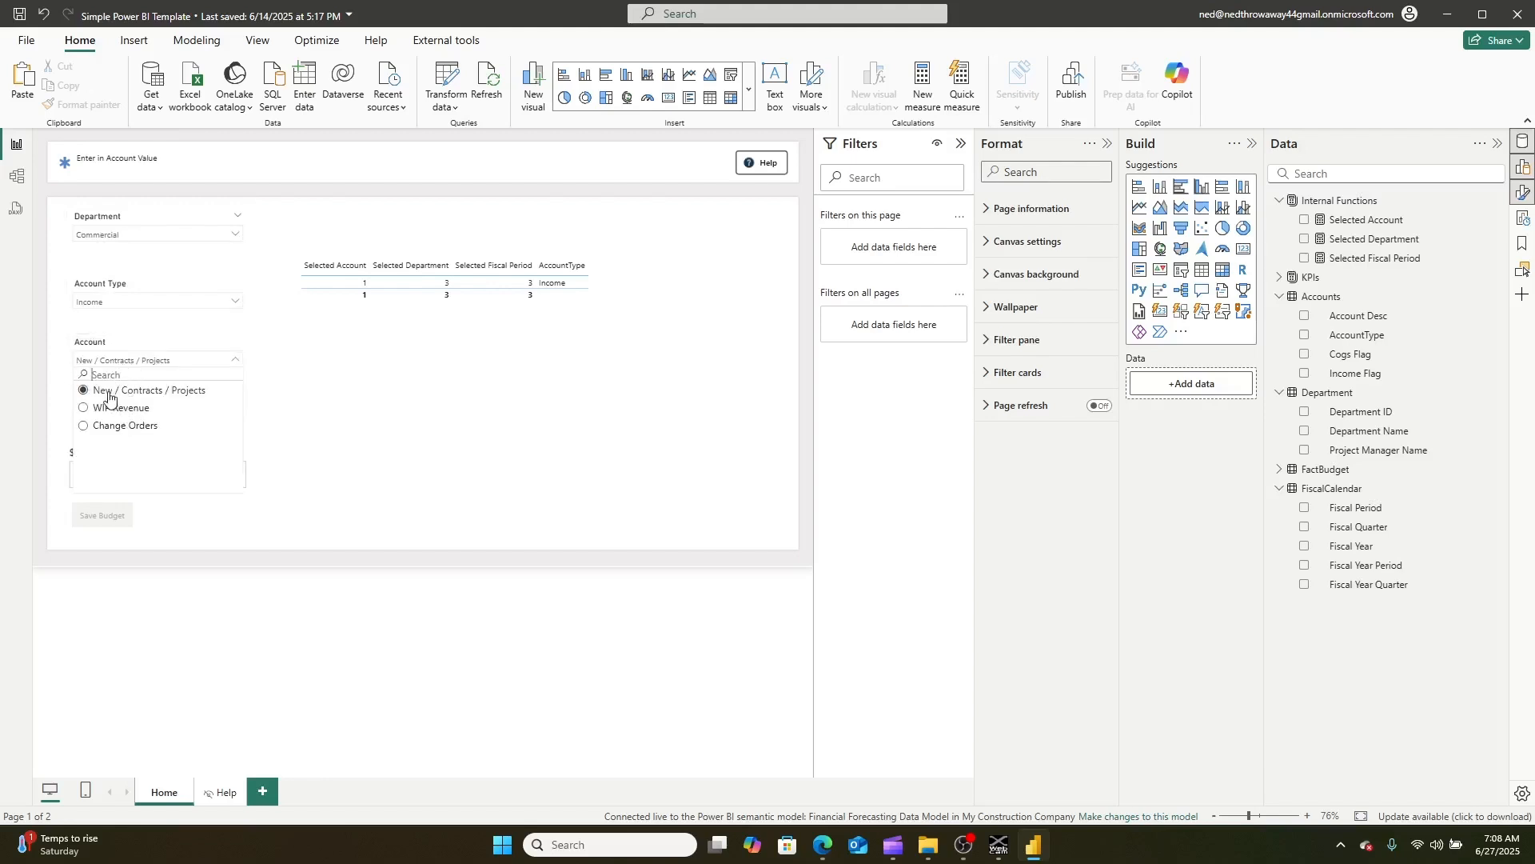
{"action": "left_click", "coordinate": [145, 395]}
{"action": "left_click", "coordinate": [160, 419]}
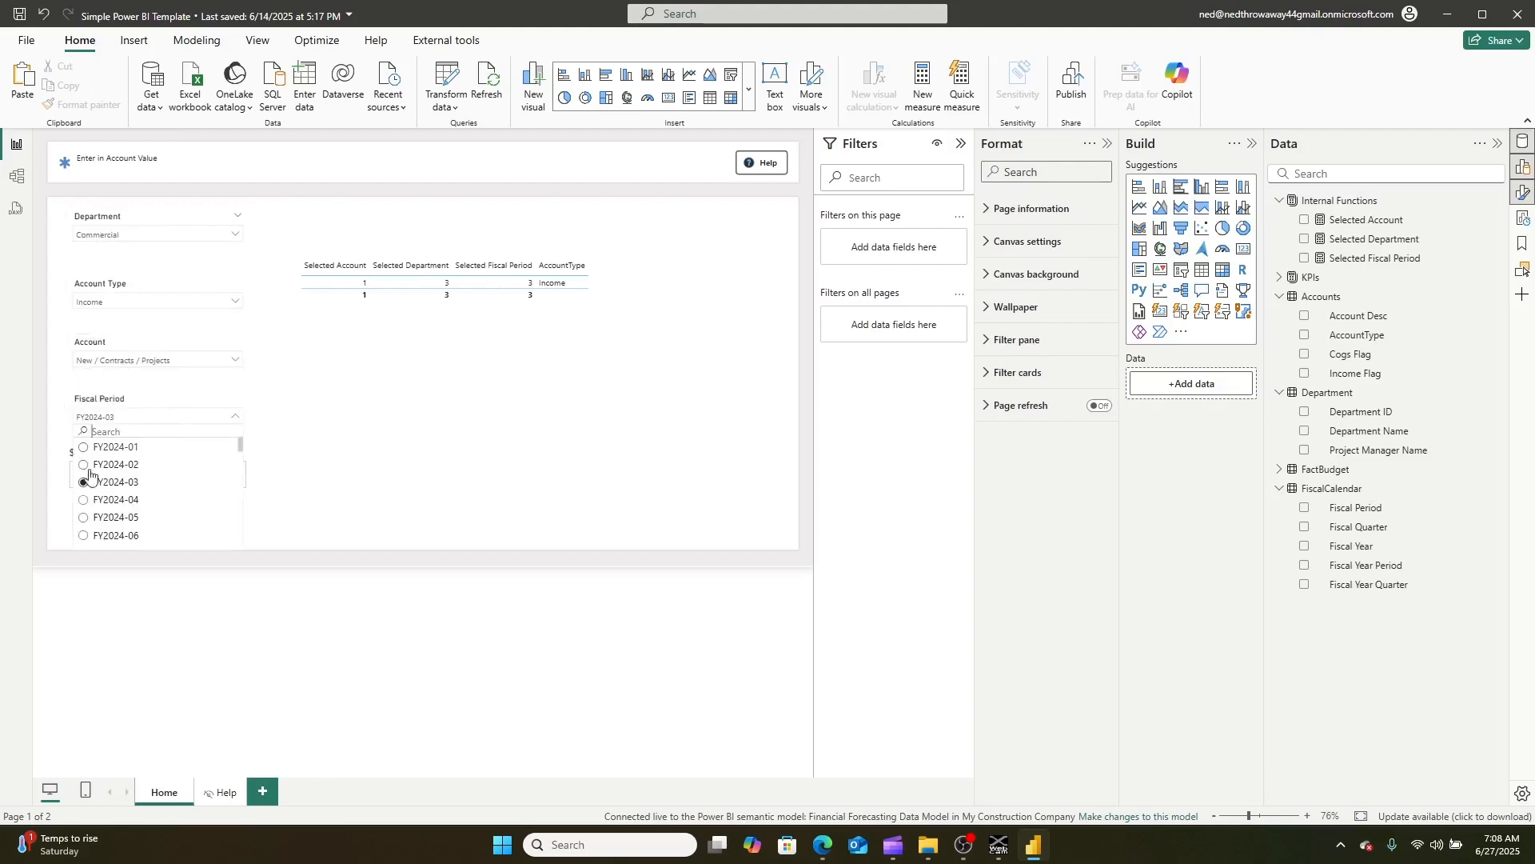
{"action": "left_click", "coordinate": [115, 488]}
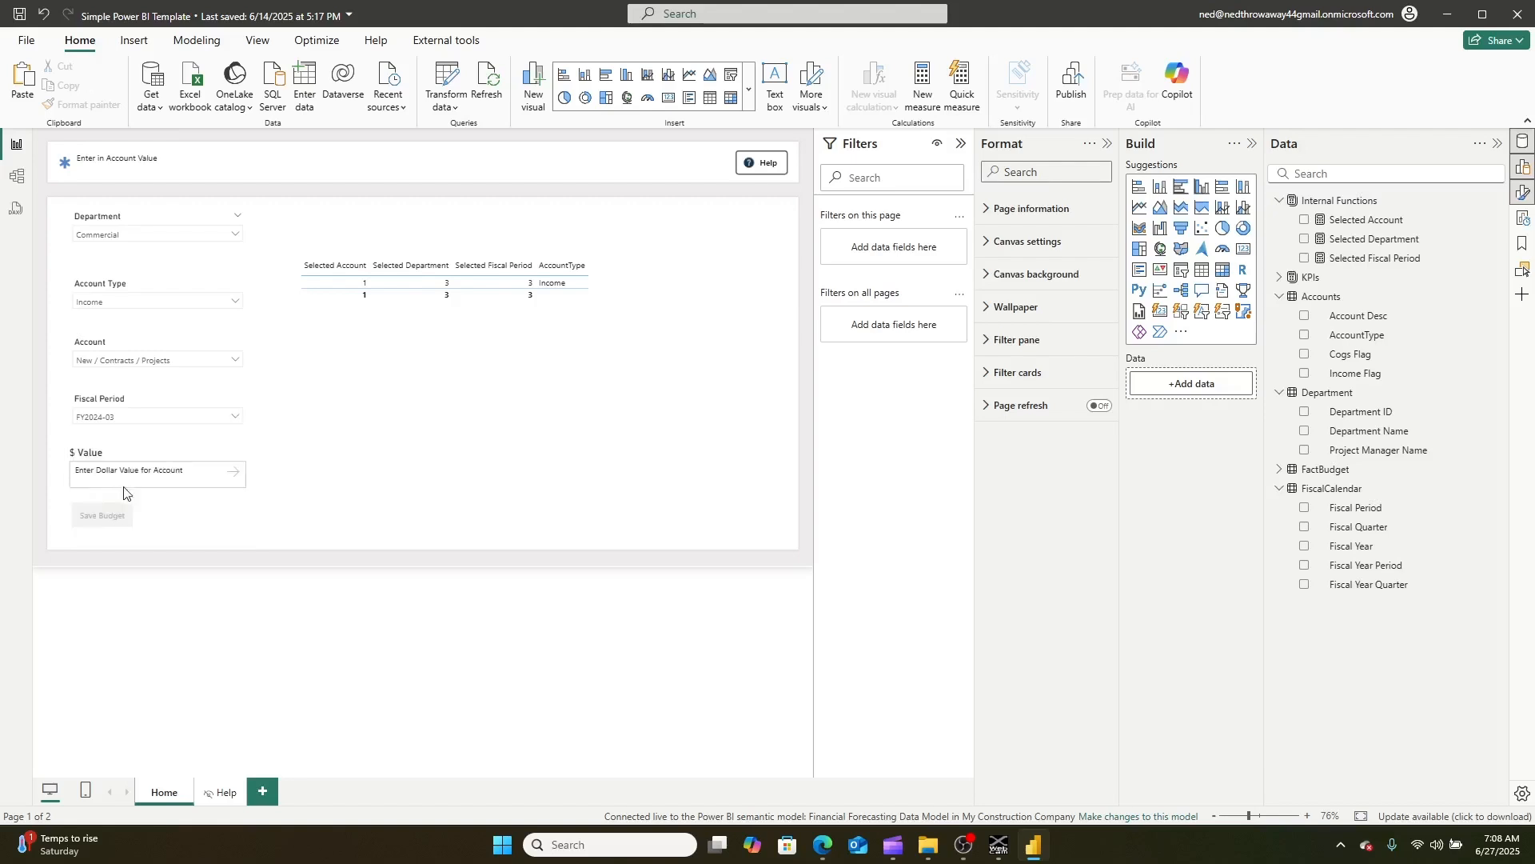
- Apply 1000 as the $ Value, then save the budget and close the confirmation
{"action": "left_click", "coordinate": [158, 450]}
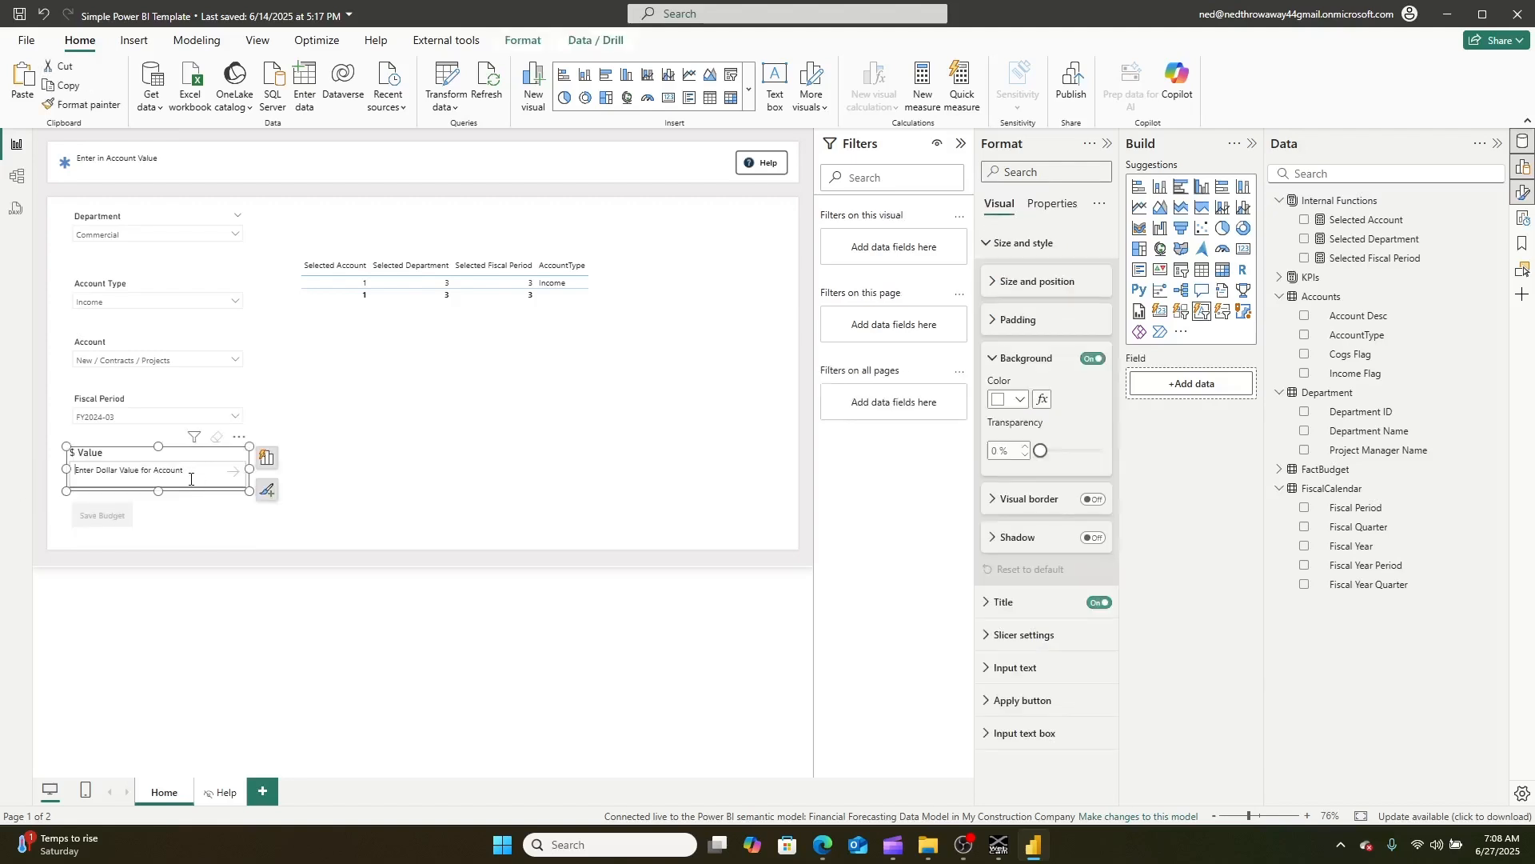
{"action": "type", "text": "1000"}
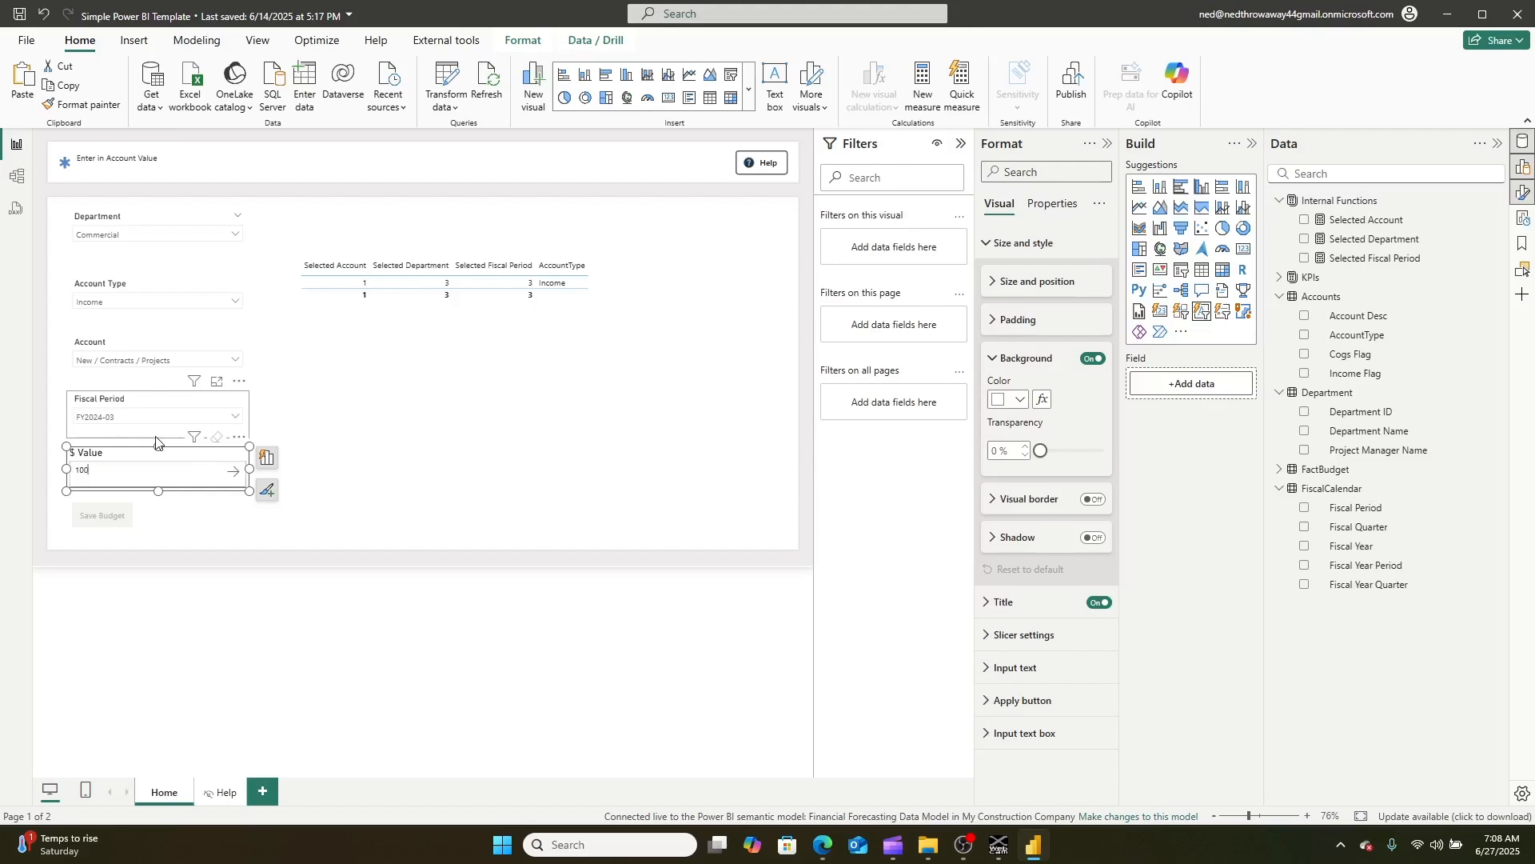
{"action": "left_click", "coordinate": [233, 473]}
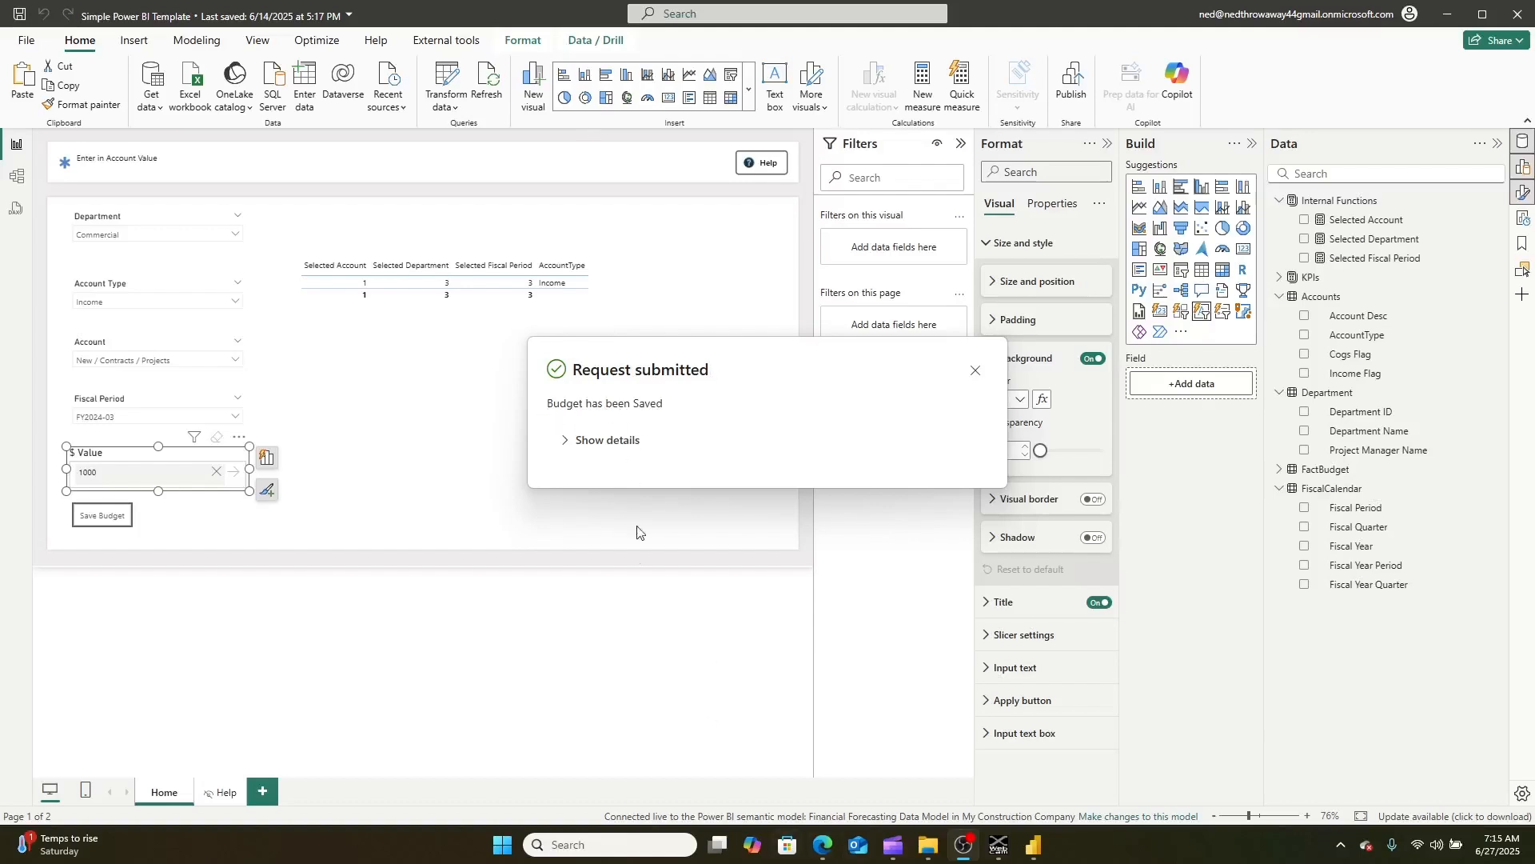
{"action": "left_click", "coordinate": [838, 856]}
{"action": "left_click", "coordinate": [975, 372]}
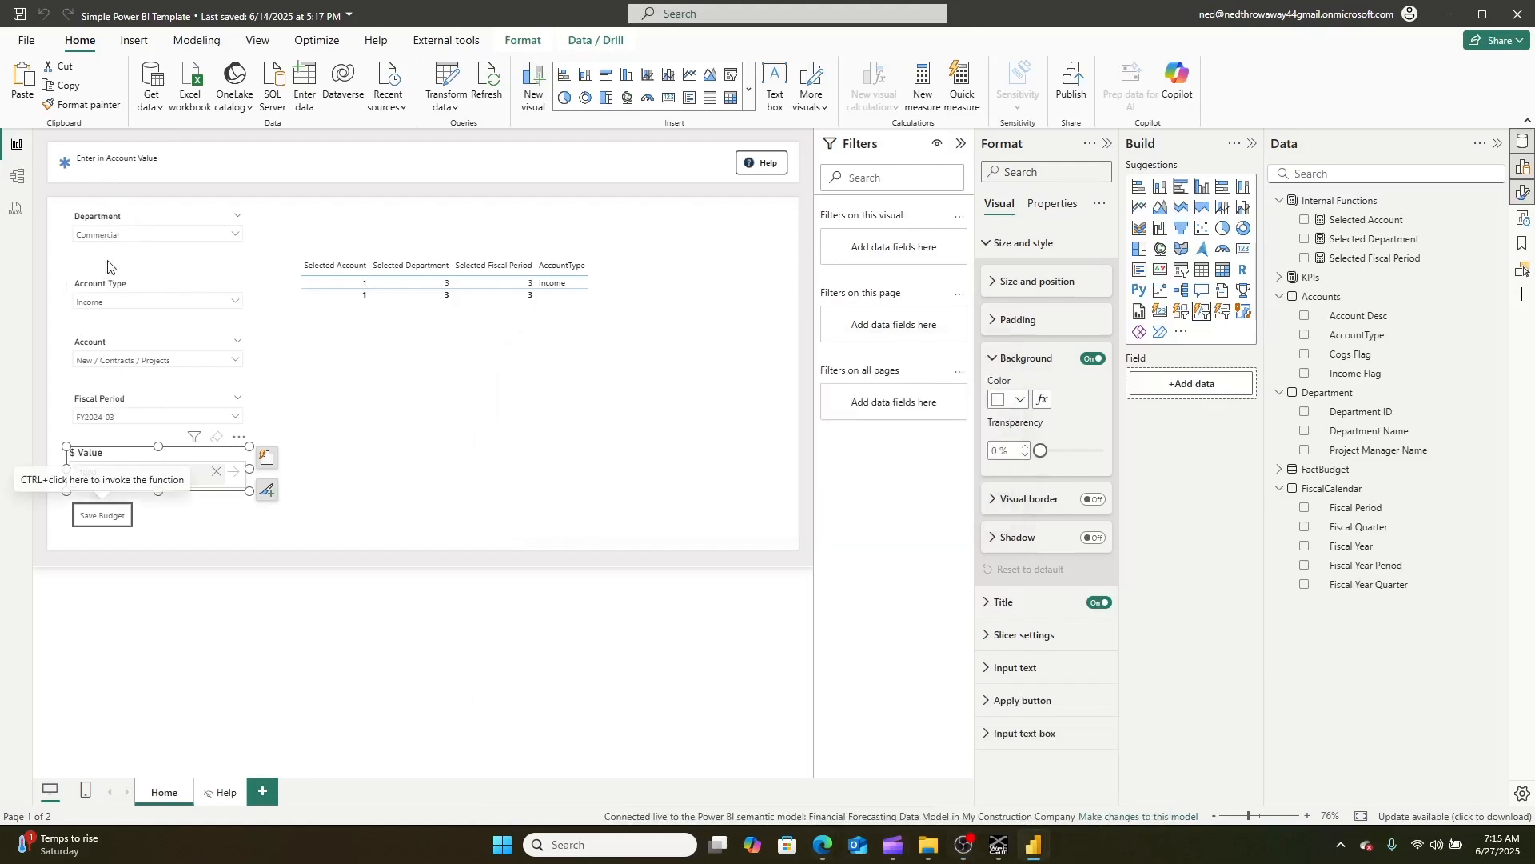
- Add the Value field from FactBudget to the table visual and extend the table downward to fit more rows
{"action": "left_click", "coordinate": [550, 322]}
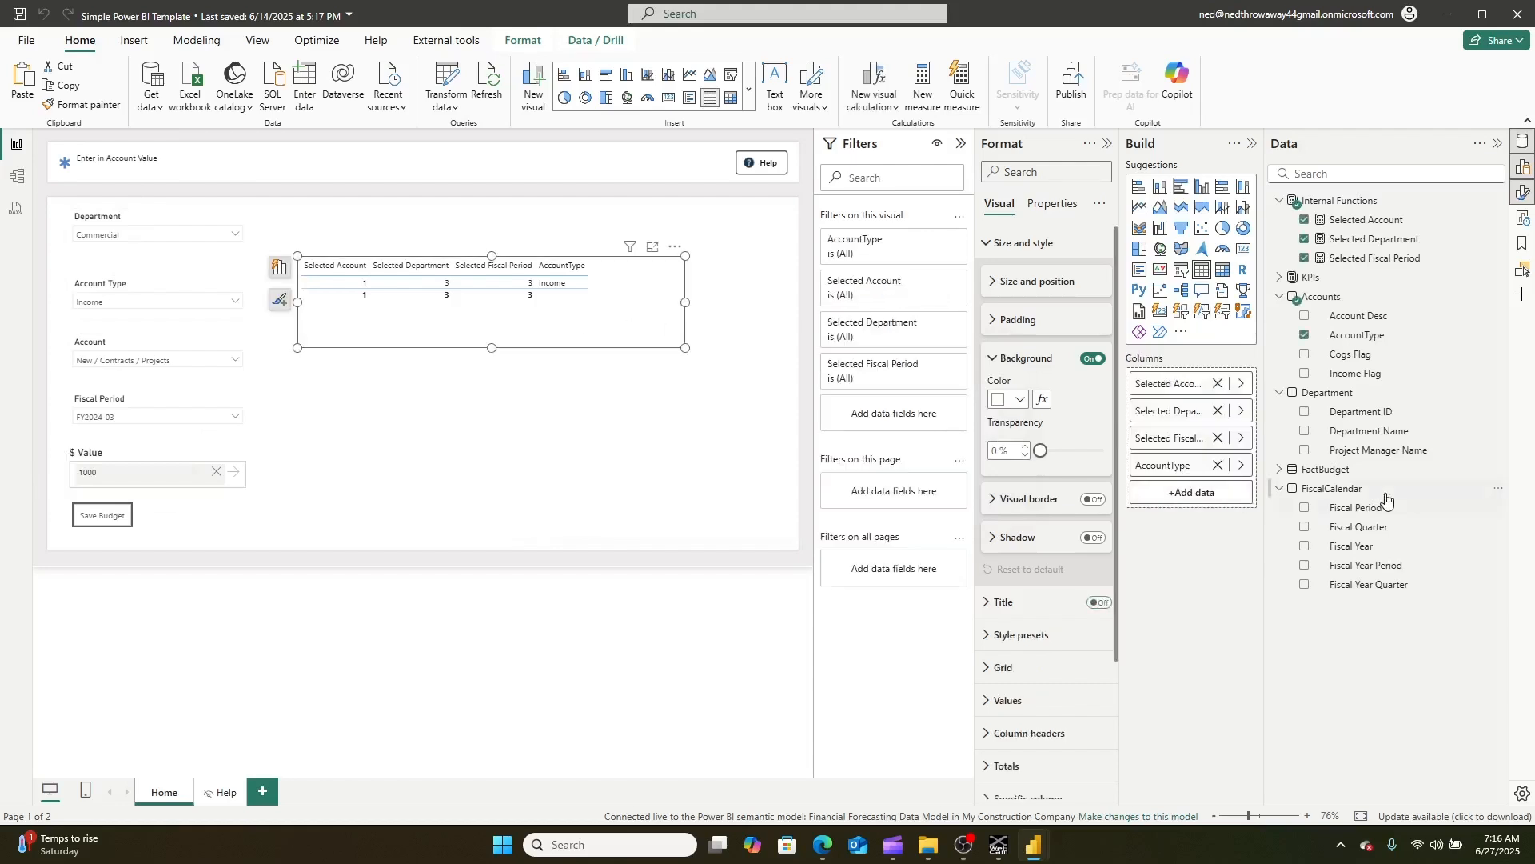
{"action": "left_click", "coordinate": [1279, 470]}
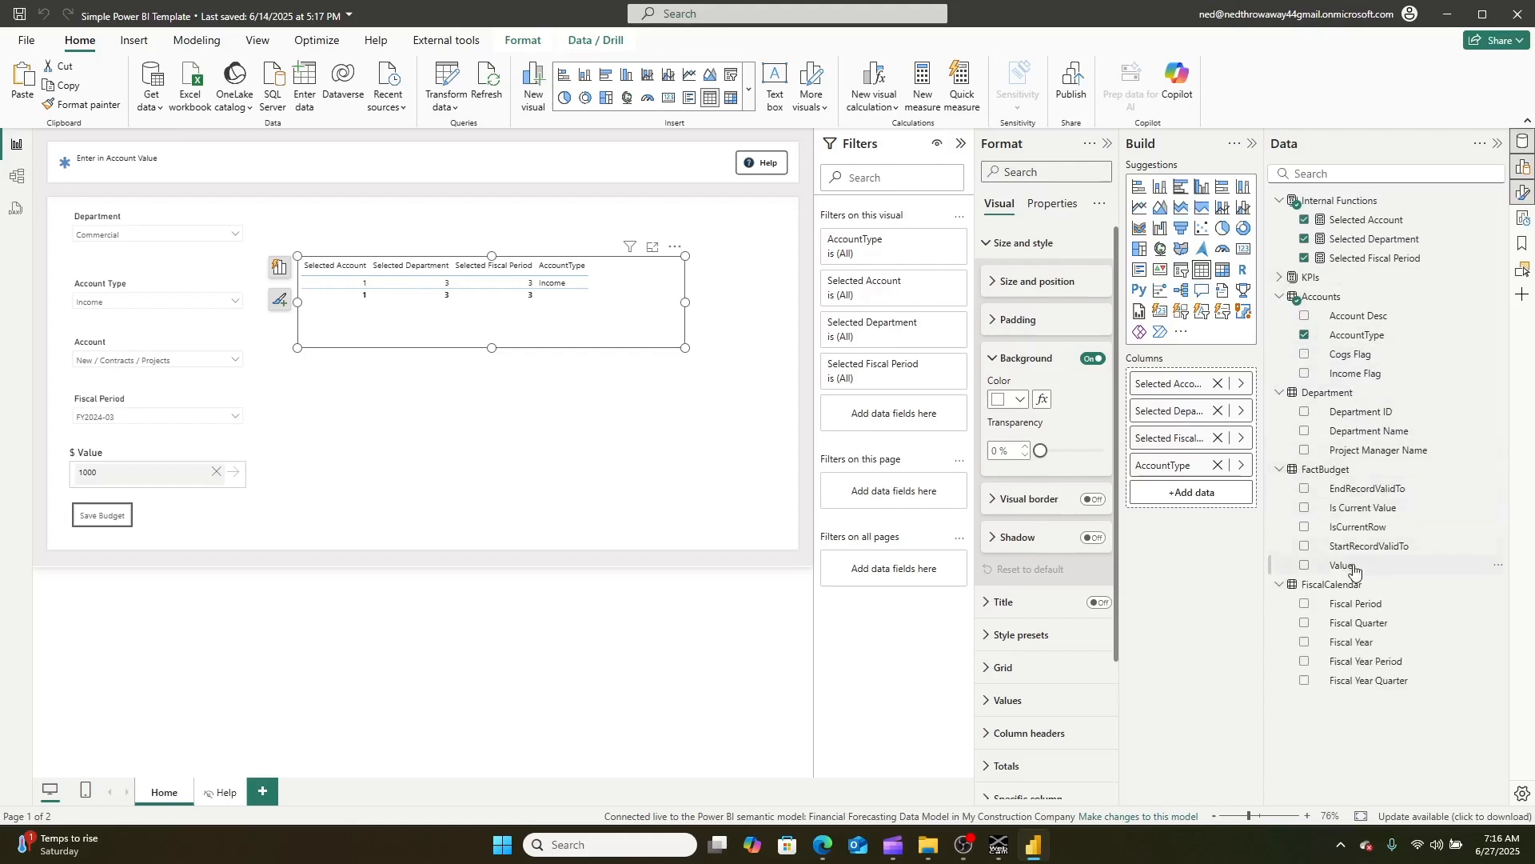
{"action": "left_click_drag", "start_coordinate": [1354, 569], "coordinate": [605, 320]}
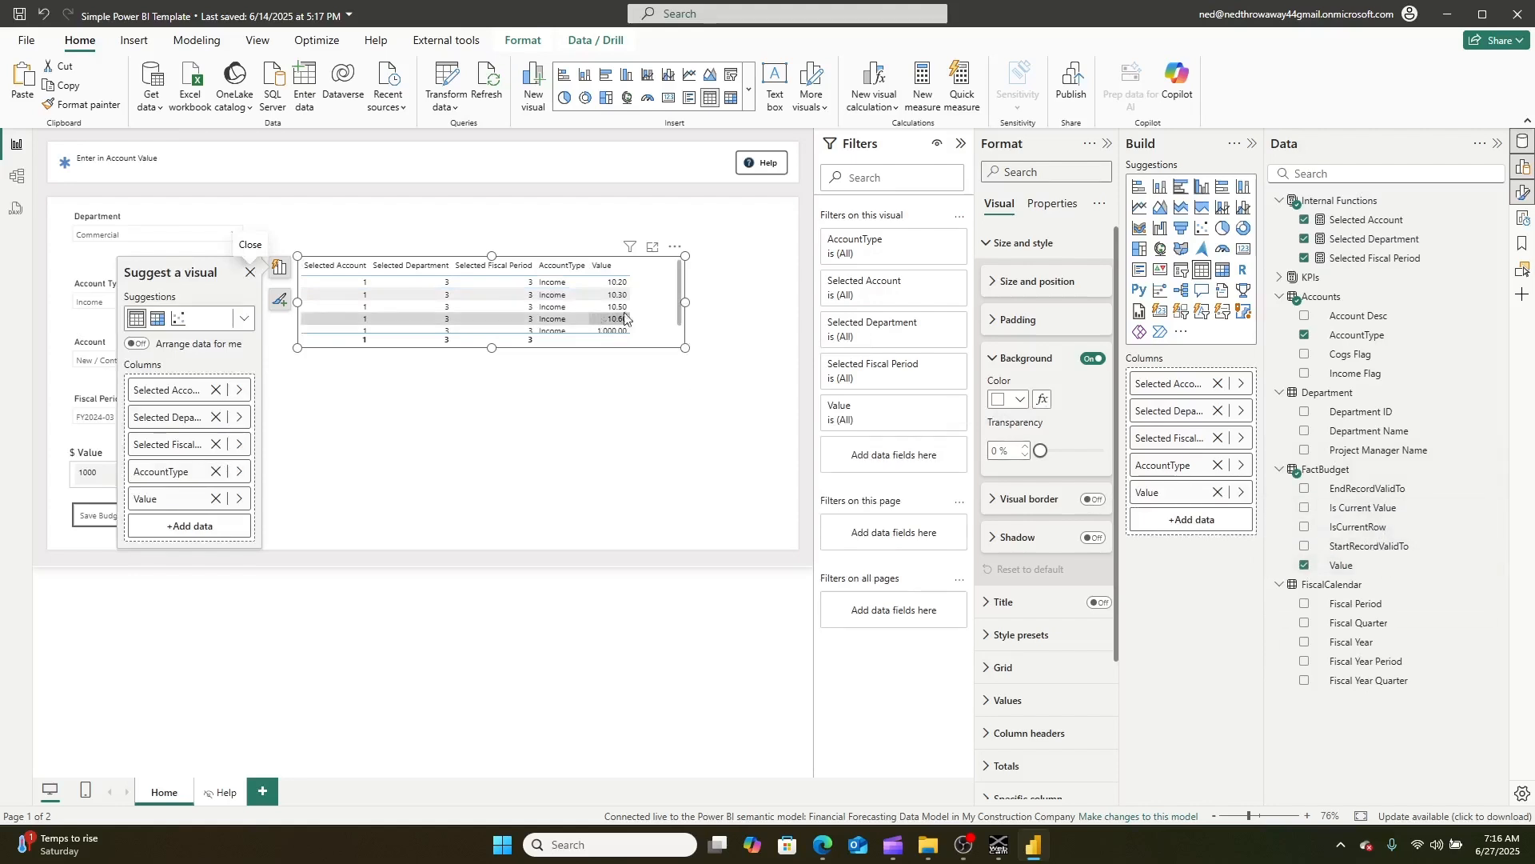
{"action": "scroll", "coordinate": [640, 308], "scroll_direction": "down", "scroll_amount": 1}
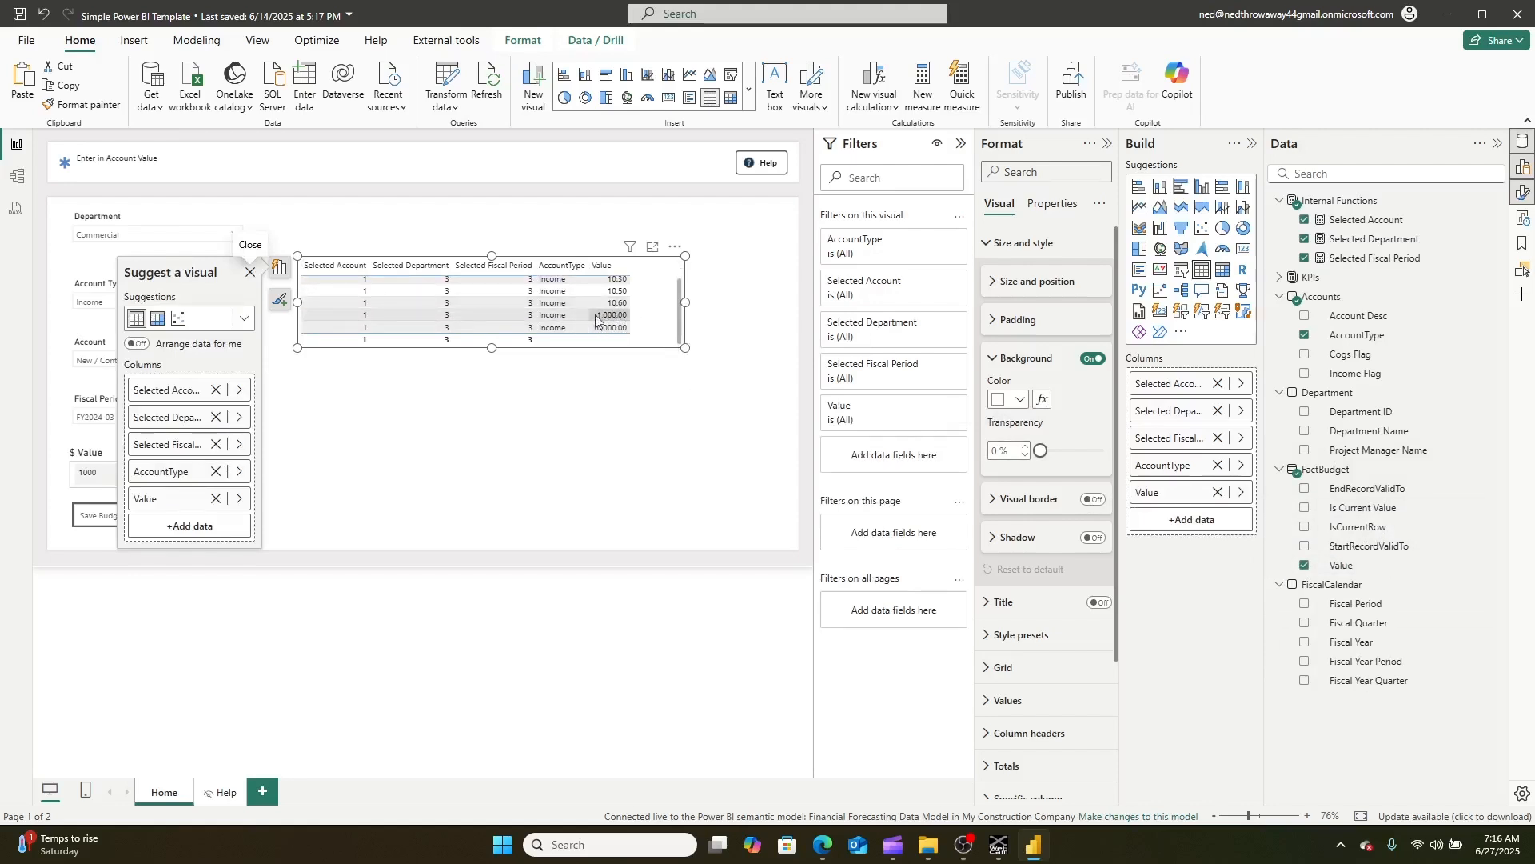
{"action": "scroll", "coordinate": [612, 322], "scroll_direction": "up", "scroll_amount": 1}
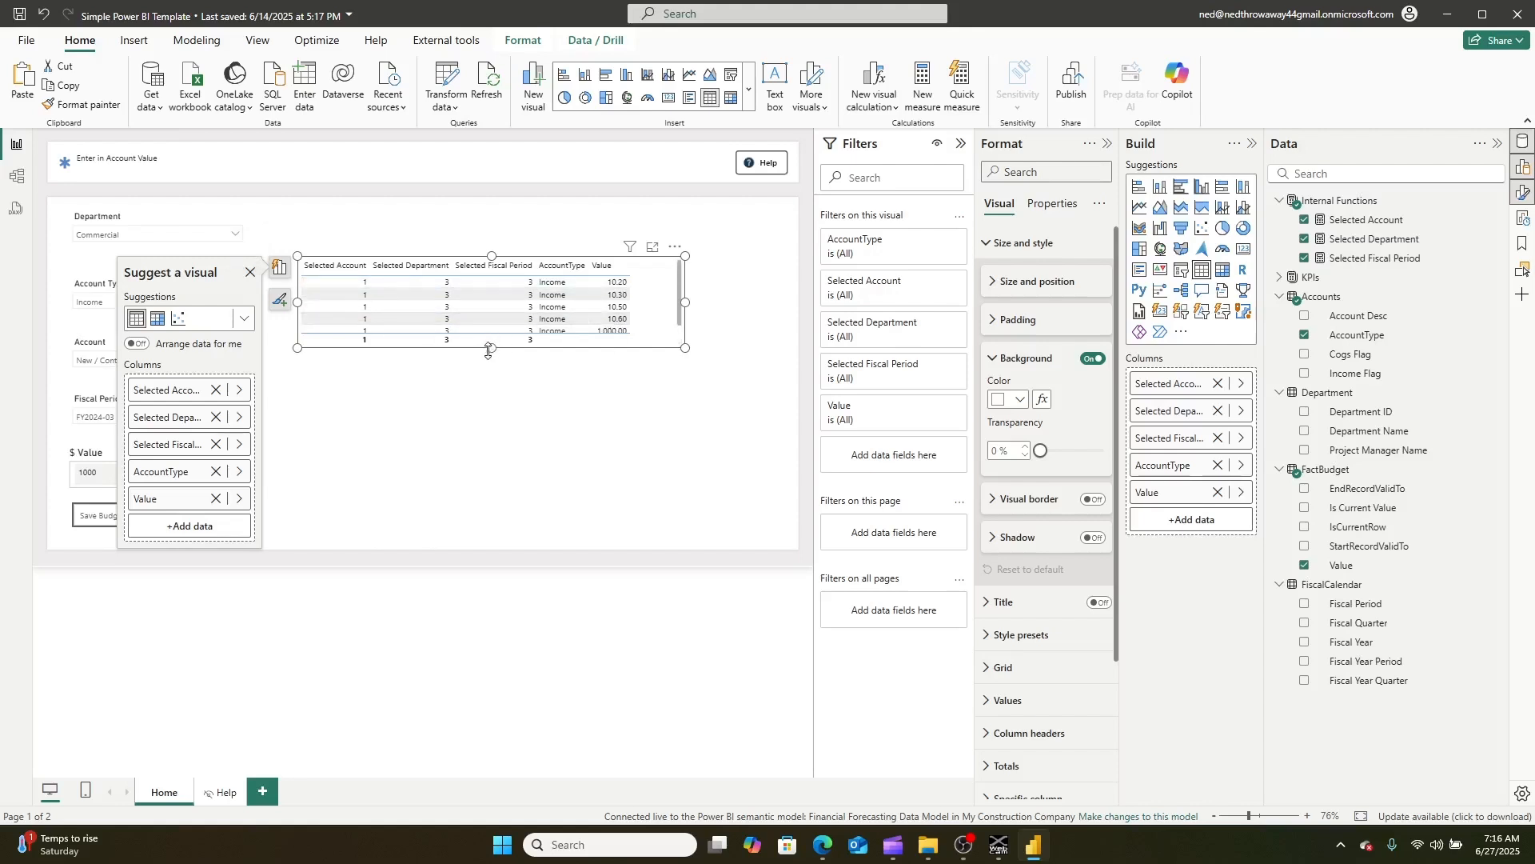
{"action": "left_click_drag", "start_coordinate": [490, 348], "coordinate": [490, 469]}
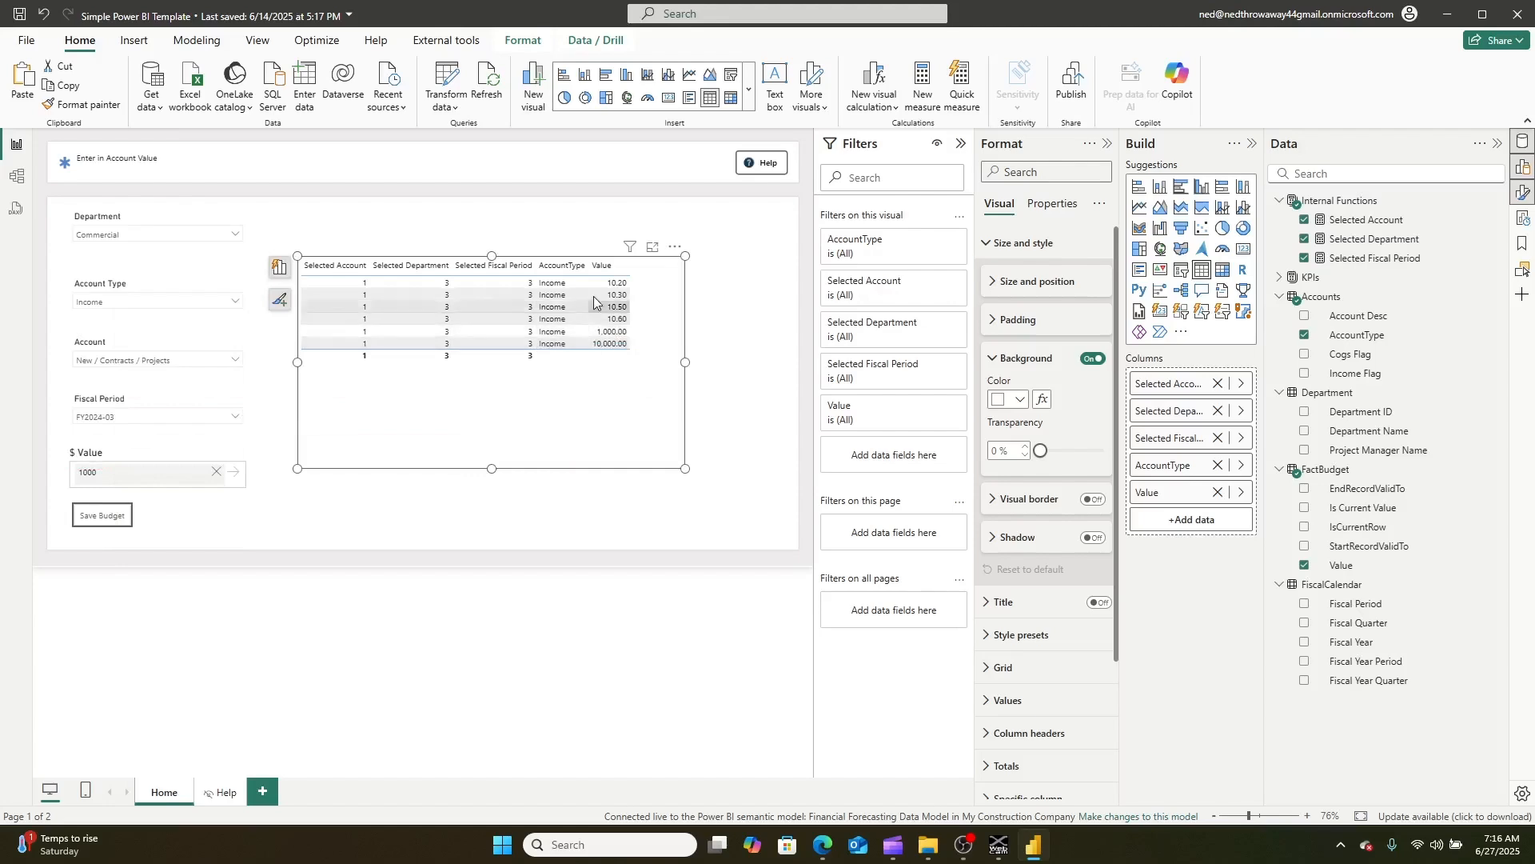